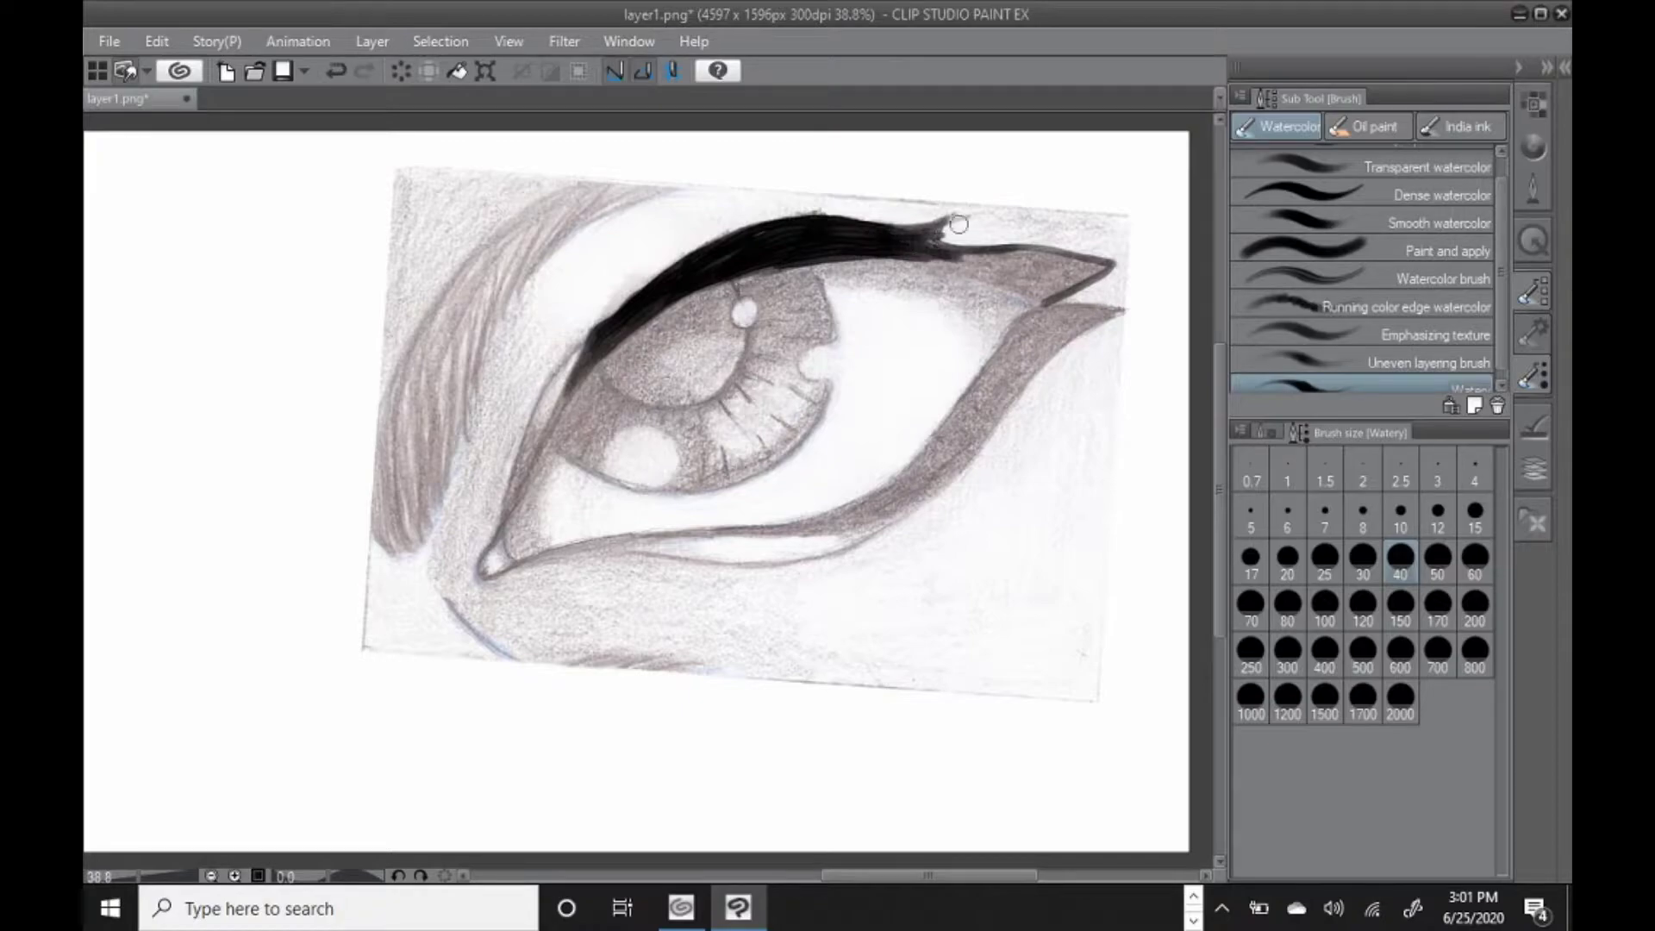
Fill the upper eyeliner's outer wing black and trace the inner corner and lower lid in black with brush size 17.
mouse_move(1084, 265)
left_mouse_down()
mouse_move(957, 263)
mouse_move(1038, 293)
mouse_move(888, 256)
mouse_move(1043, 289)
mouse_move(939, 252)
mouse_move(1036, 264)
mouse_move(1054, 285)
mouse_move(1088, 271)
mouse_move(1037, 256)
left_mouse_up()
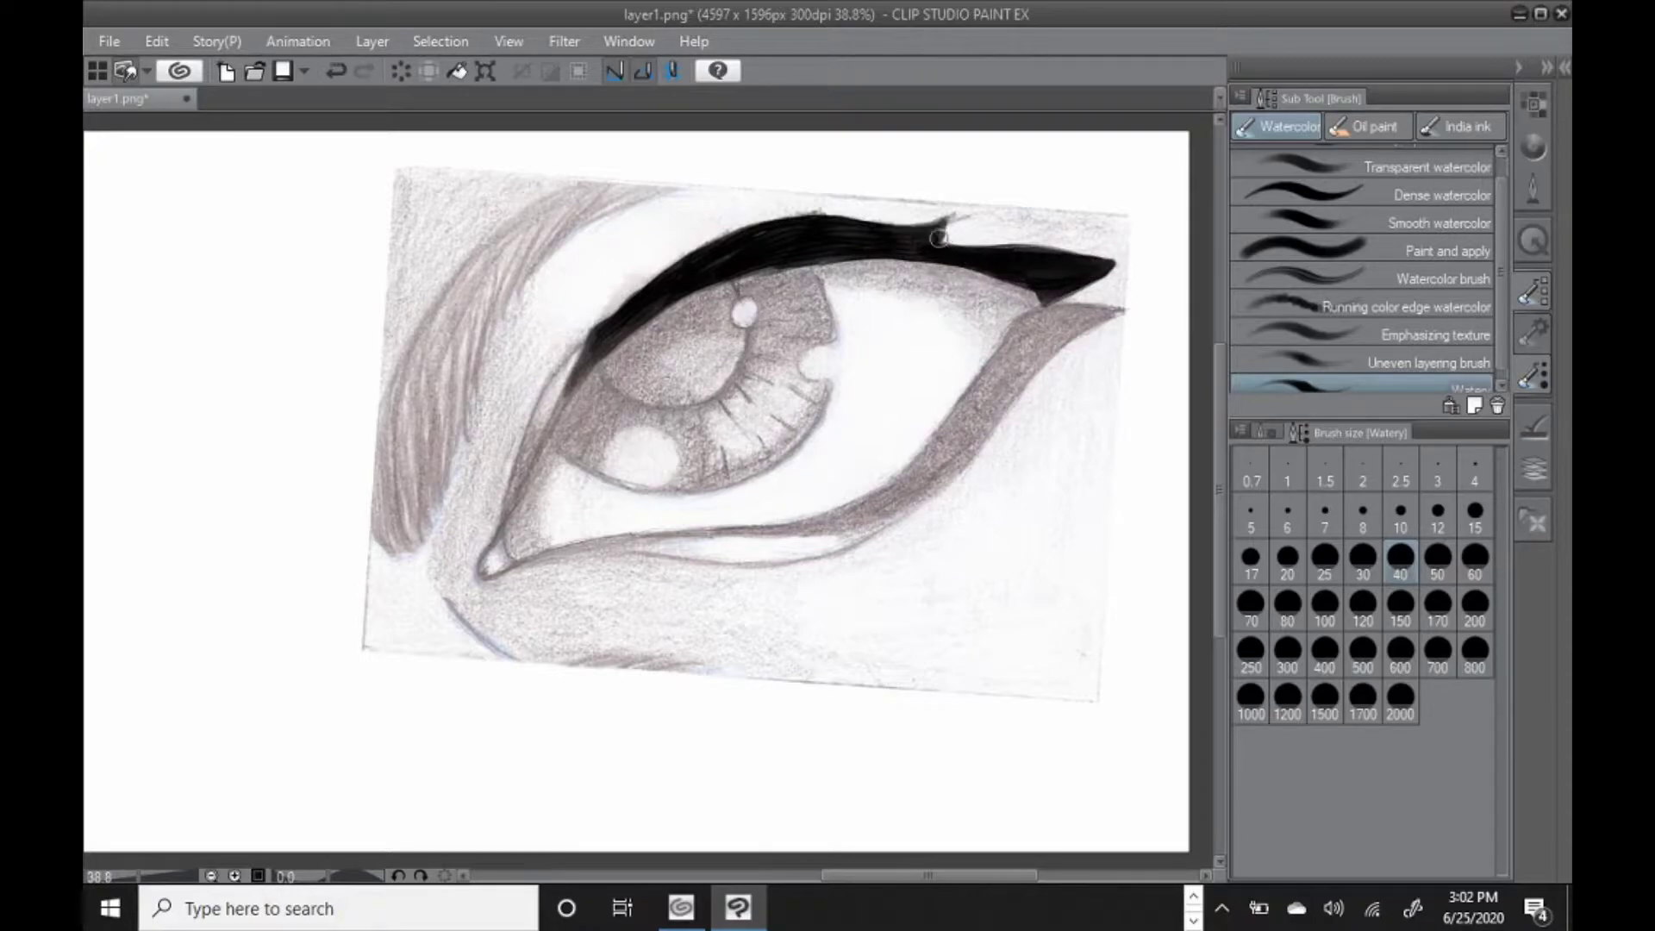
left_click(1250, 560)
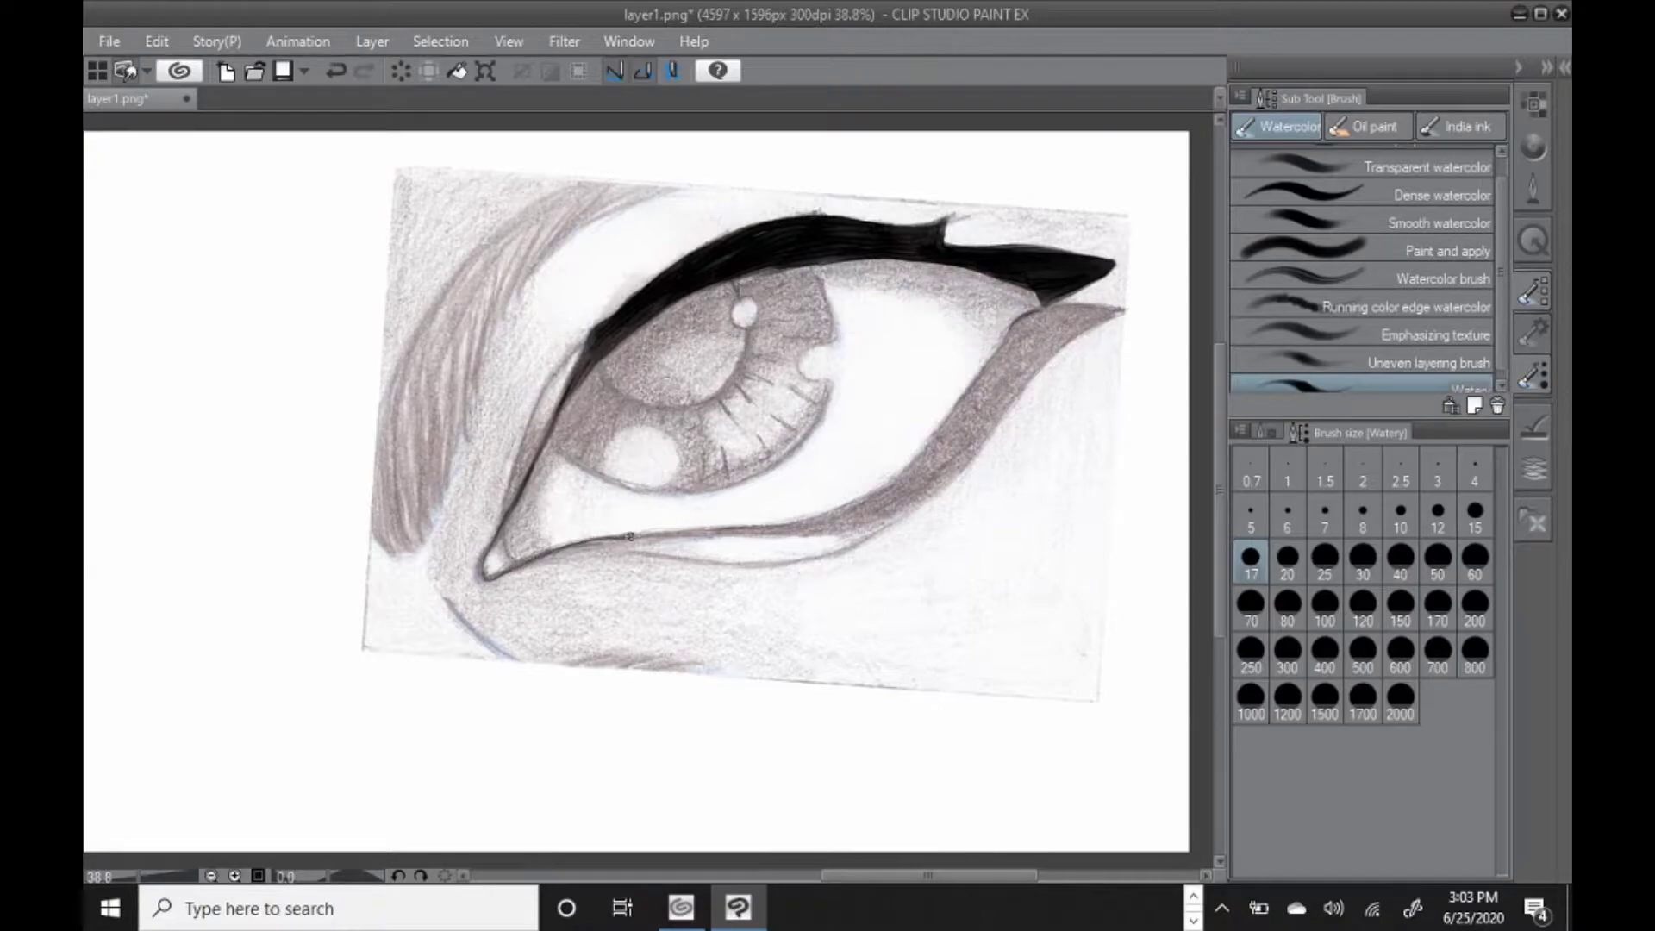
mouse_move(951, 411)
left_mouse_down()
mouse_move(878, 490)
mouse_move(967, 393)
left_mouse_up()
left_click(336, 70)
mouse_move(1022, 317)
left_mouse_down()
mouse_move(879, 481)
mouse_move(795, 521)
mouse_move(709, 533)
mouse_move(845, 529)
mouse_move(745, 534)
left_mouse_up()
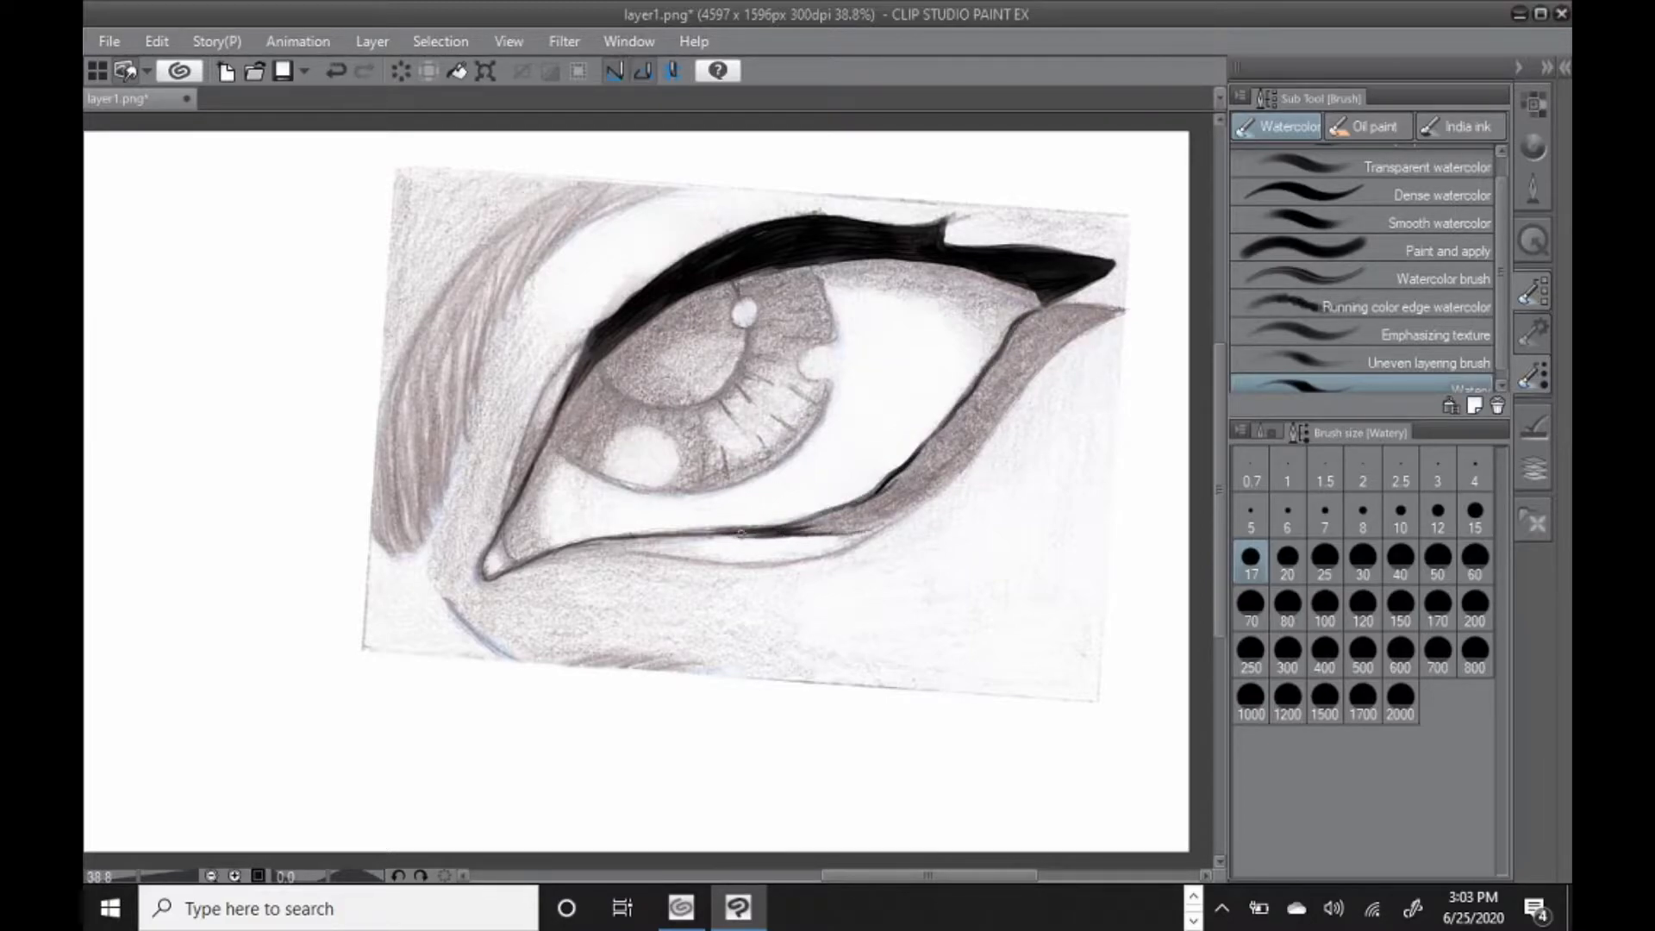
mouse_move(851, 528)
left_mouse_down()
mouse_move(922, 501)
mouse_move(793, 529)
mouse_move(870, 517)
left_mouse_up()
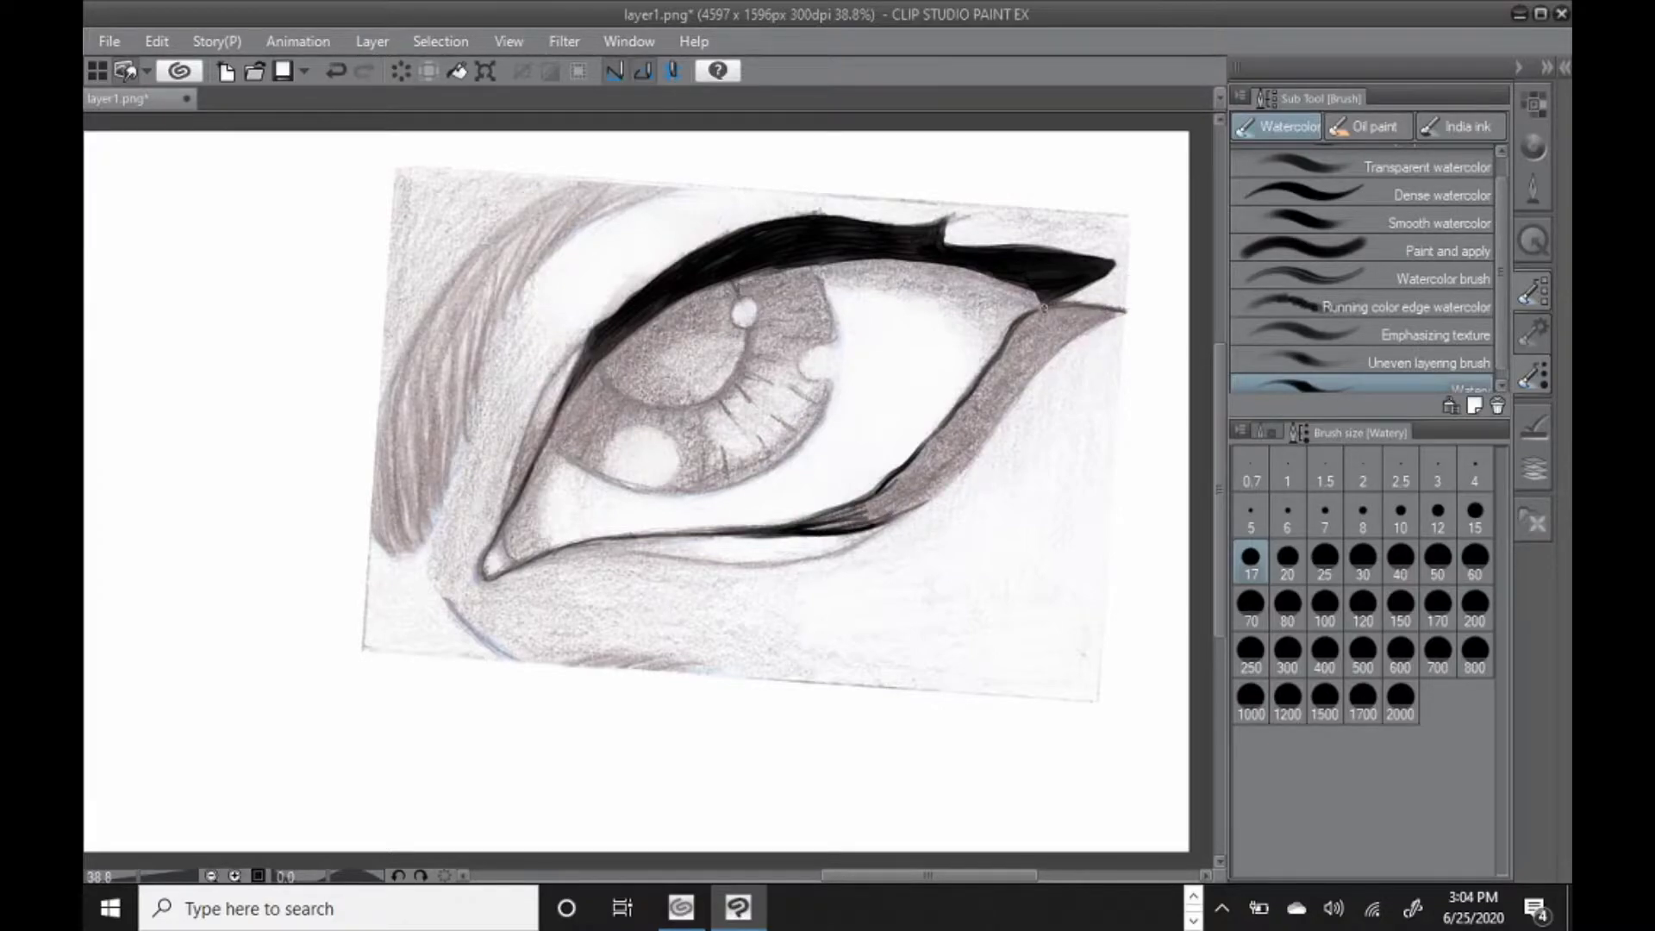
left_click_drag(955, 405, 817, 496)
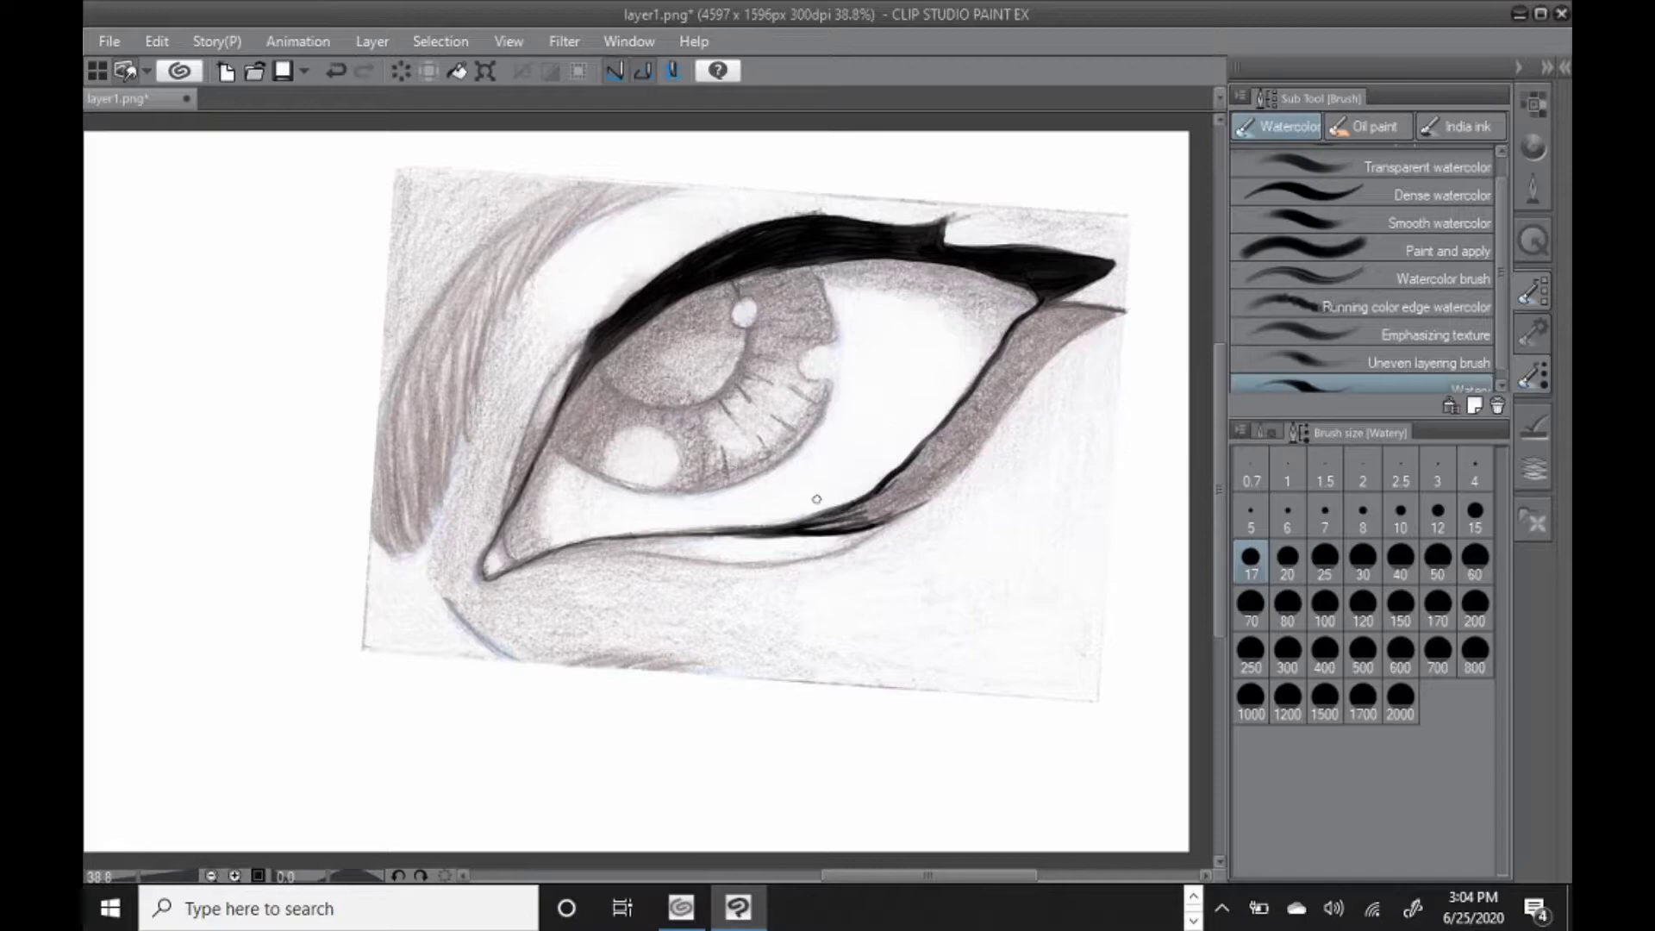
Enlarge the brush to 40 and fill the lower eyeliner band solid black out to its pointed tip.
key("bracketright")
key("bracketright")
mouse_move(820, 523)
left_mouse_down()
mouse_move(901, 510)
mouse_move(872, 516)
mouse_move(928, 475)
mouse_move(855, 511)
mouse_move(957, 469)
mouse_move(906, 516)
mouse_move(863, 514)
mouse_move(912, 507)
mouse_move(1021, 404)
mouse_move(939, 456)
mouse_move(955, 449)
mouse_move(940, 478)
mouse_move(947, 442)
mouse_move(897, 484)
mouse_move(1009, 377)
mouse_move(949, 479)
mouse_move(989, 428)
mouse_move(916, 501)
mouse_move(1044, 308)
mouse_move(1002, 404)
mouse_move(1054, 349)
mouse_move(1005, 388)
mouse_move(1042, 311)
mouse_move(1115, 314)
mouse_move(1056, 343)
mouse_move(1053, 326)
mouse_move(1120, 315)
mouse_move(1060, 341)
mouse_move(925, 485)
left_mouse_up()
key("bracketright")
key("bracketright")
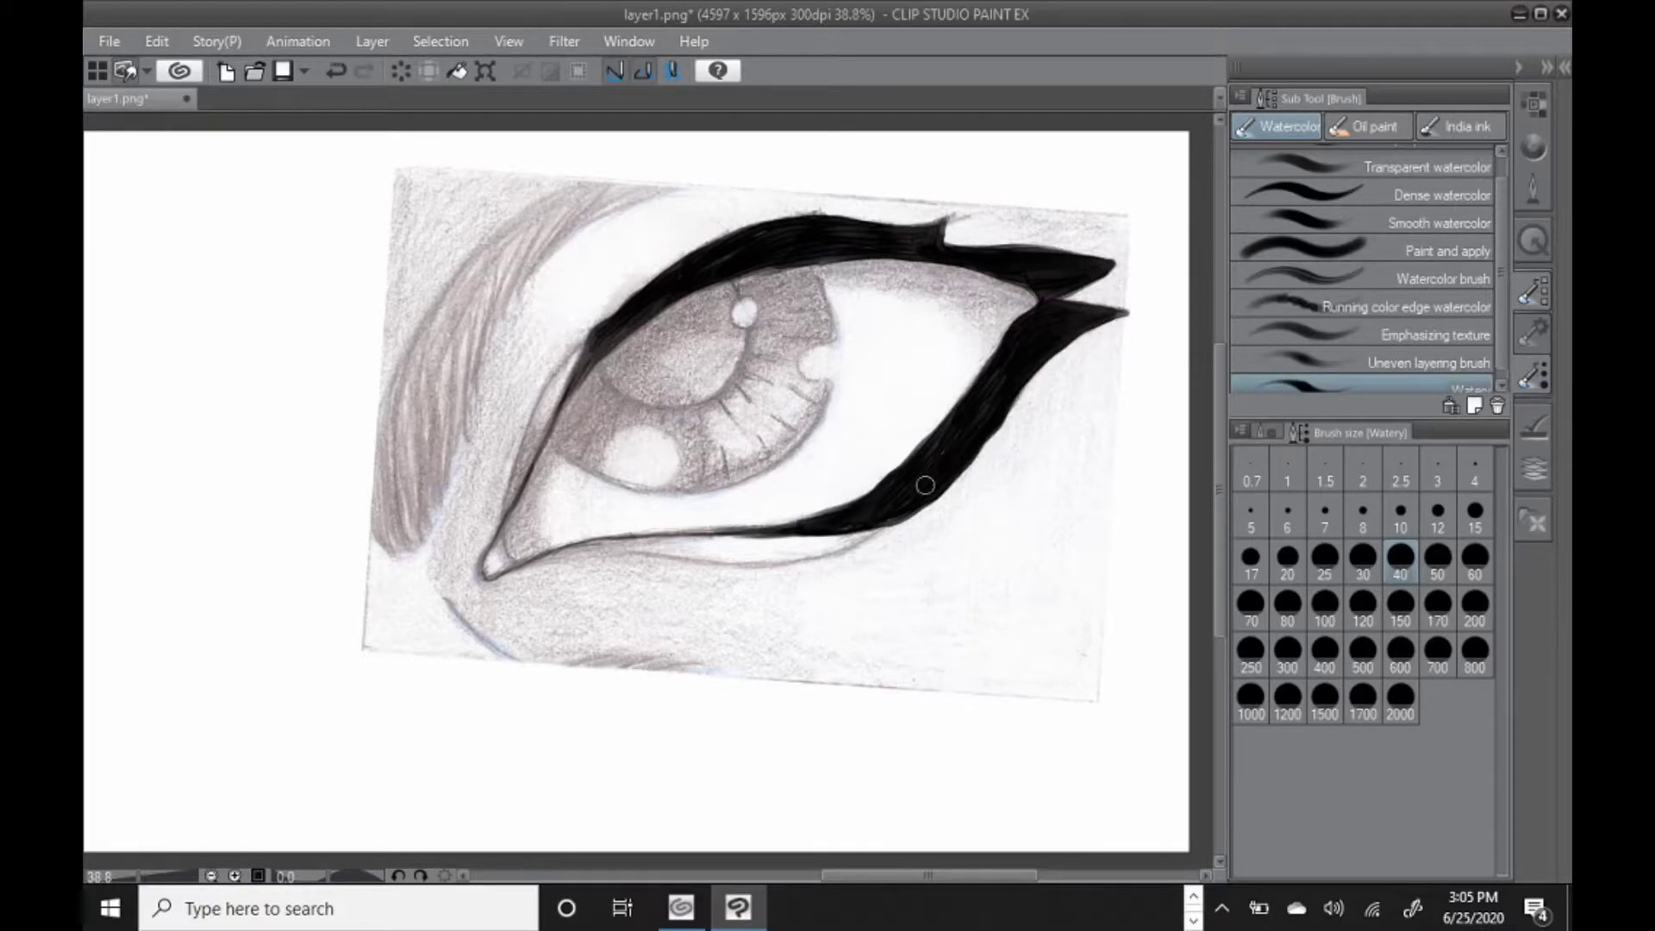
mouse_move(390, 528)
left_mouse_down()
mouse_move(424, 386)
mouse_move(388, 508)
mouse_move(450, 369)
mouse_move(444, 504)
left_mouse_up()
left_click_drag(444, 504, 553, 273)
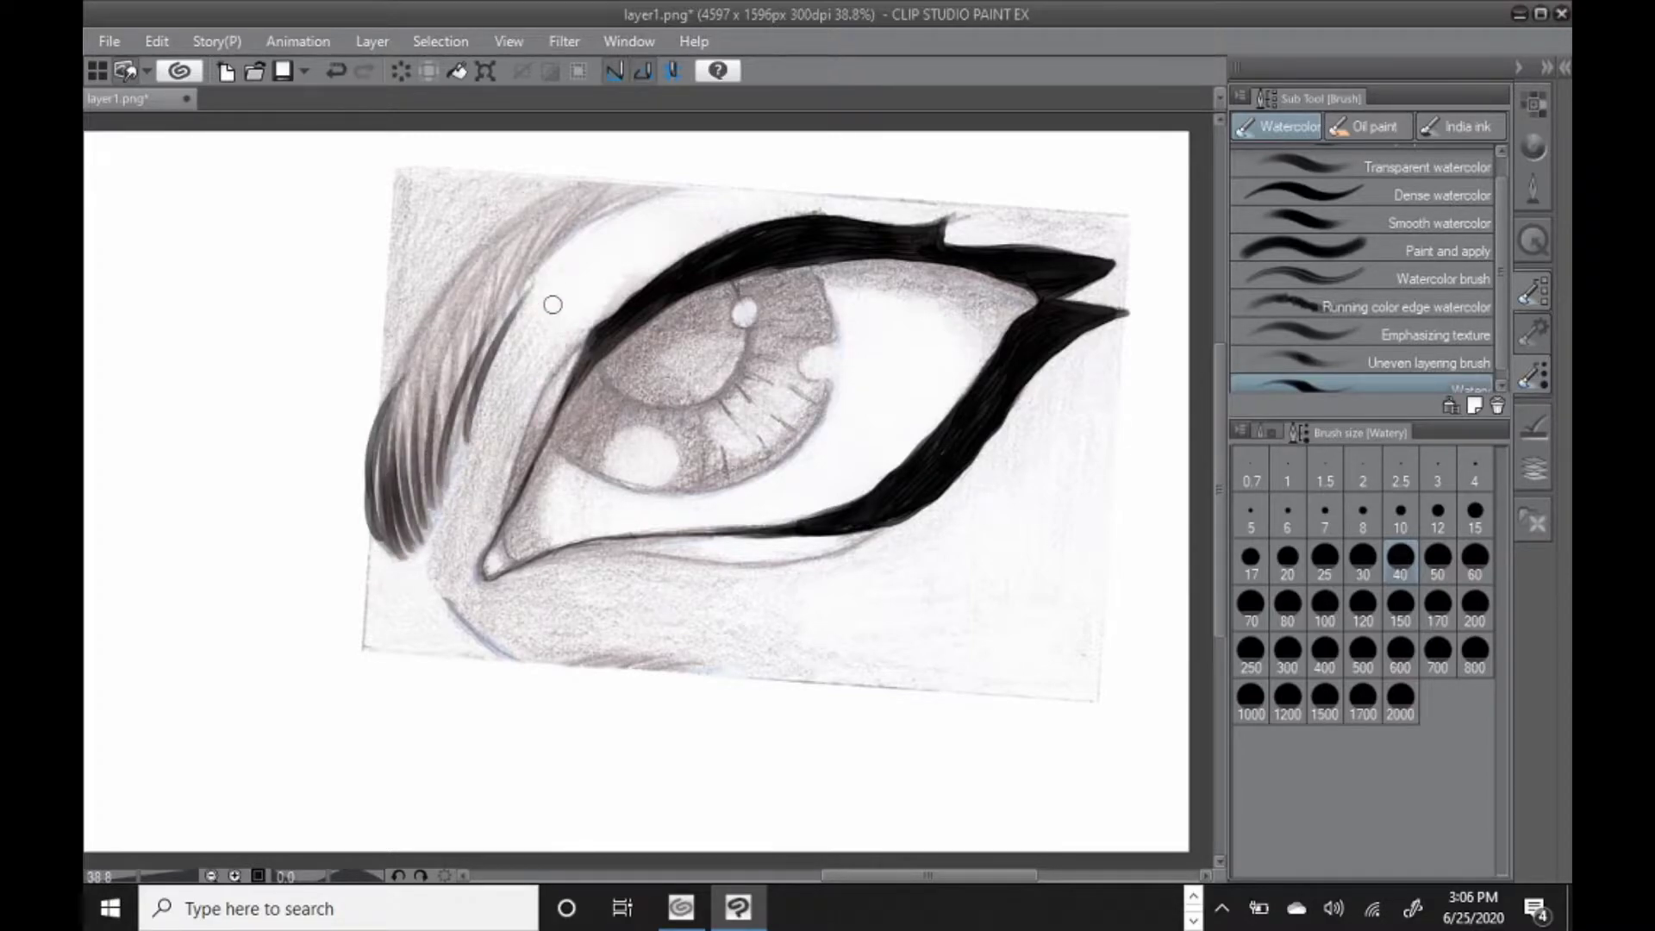
key("e")
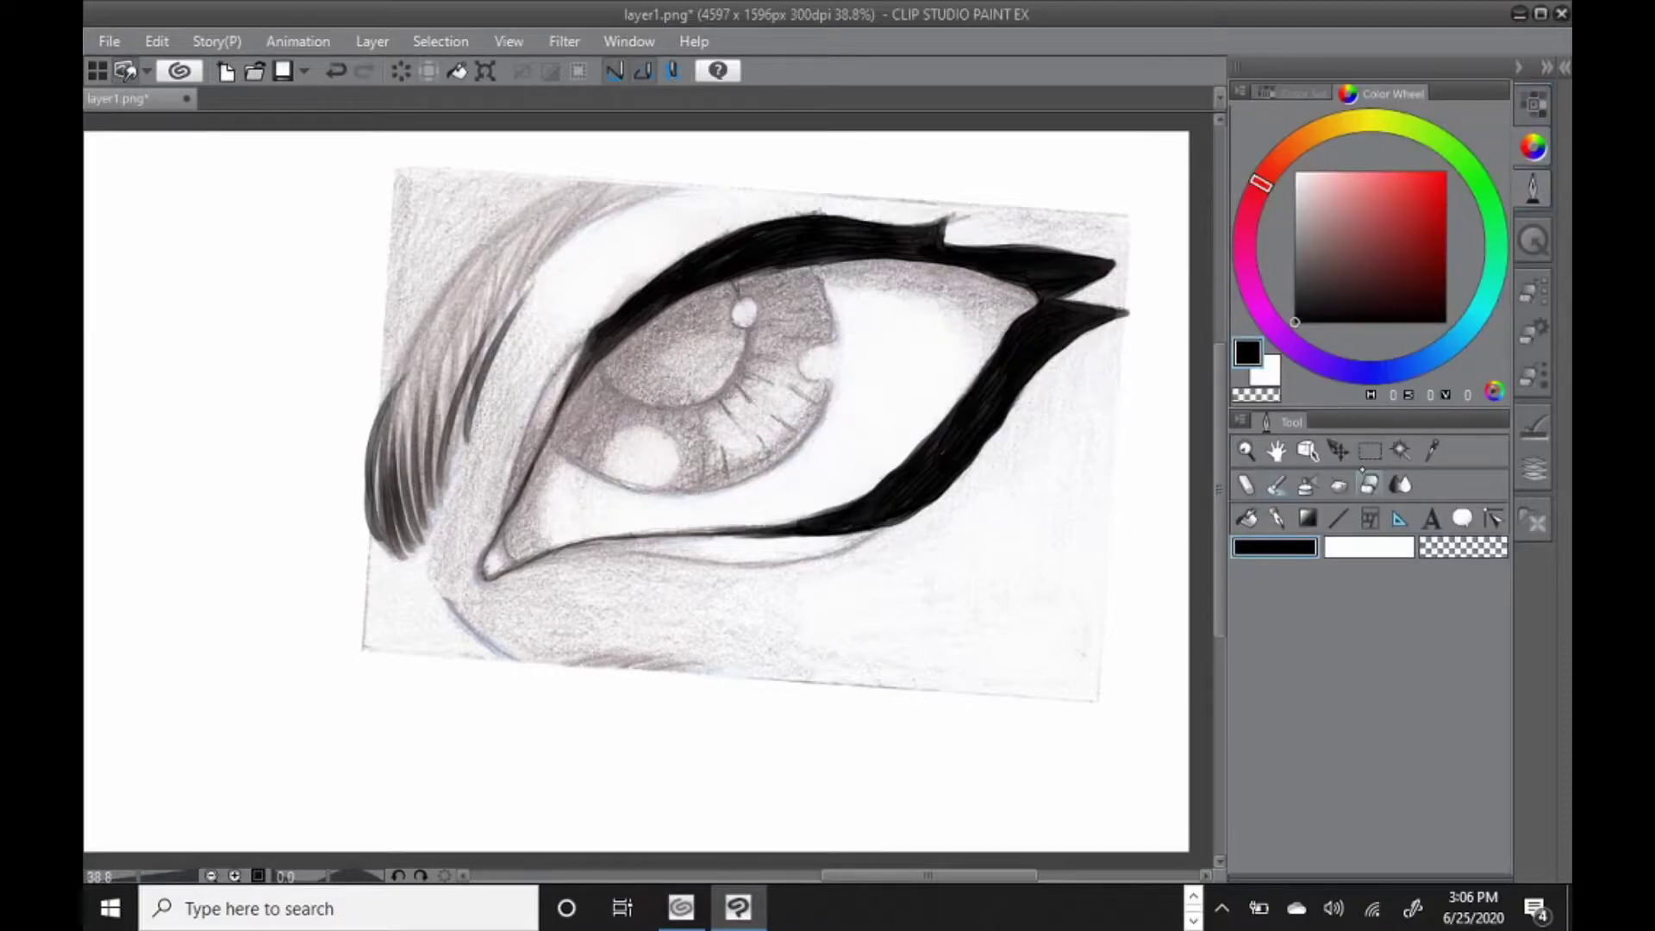
left_click(1356, 516)
left_click_drag(493, 345, 453, 452)
mouse_move(517, 302)
left_mouse_down()
mouse_move(467, 411)
mouse_move(401, 483)
mouse_move(380, 466)
mouse_move(419, 515)
left_mouse_up()
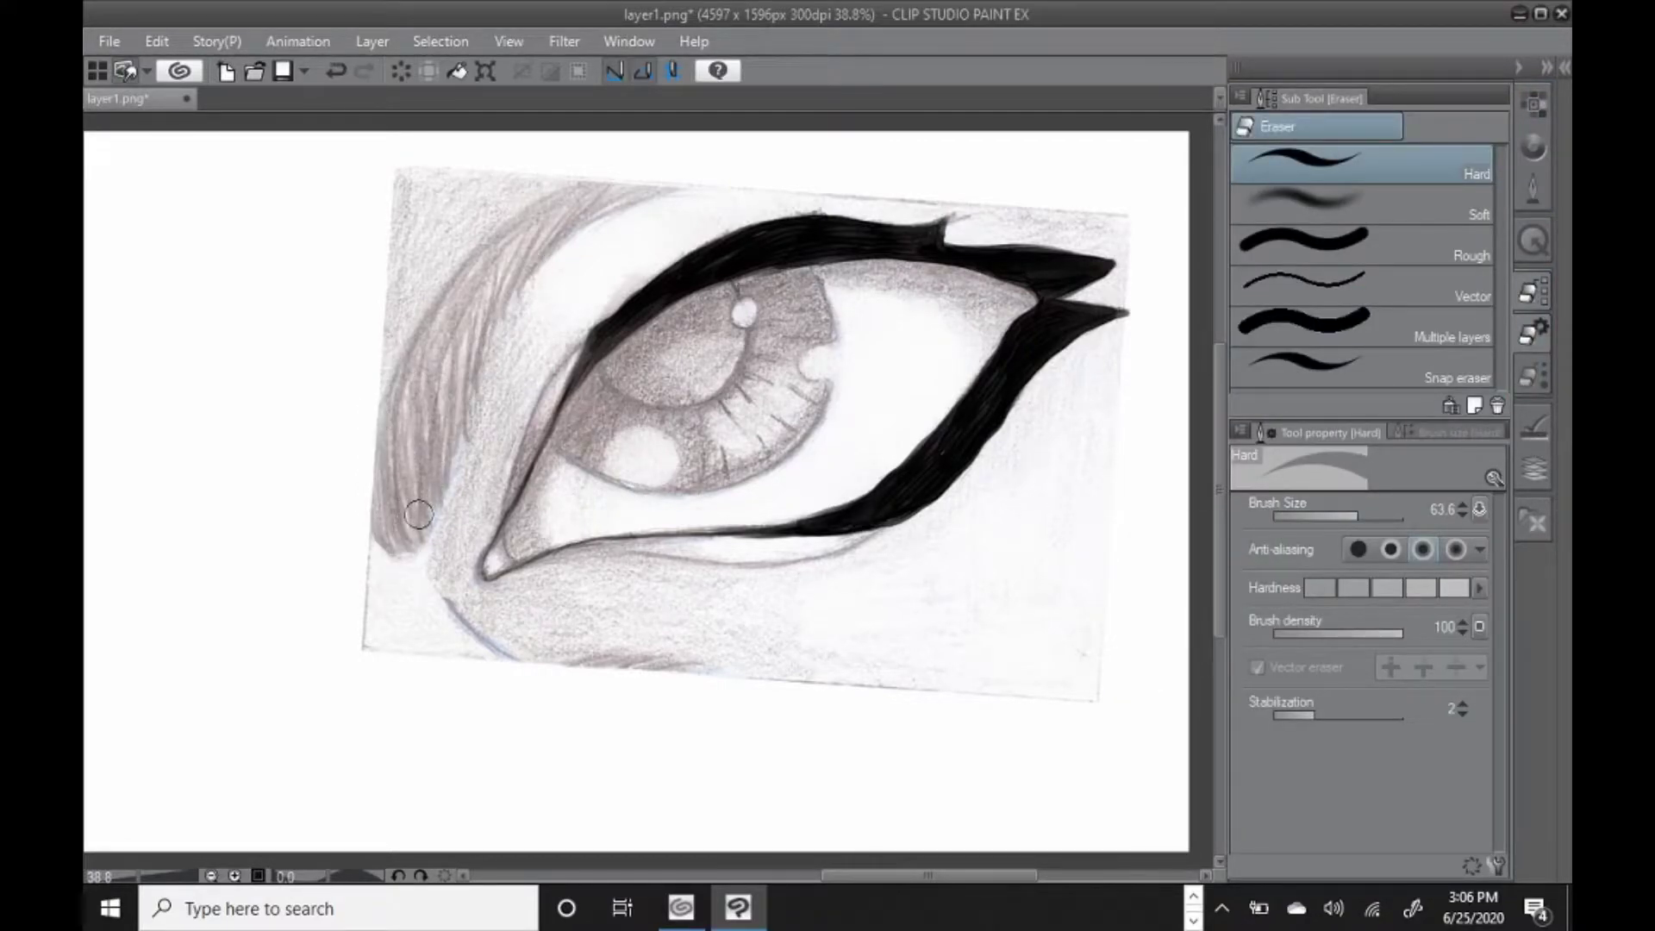
Paint a thick black eyebrow arching above the right-hand eye with long, overlapping brush strokes that taper outward.
left_click(1275, 485)
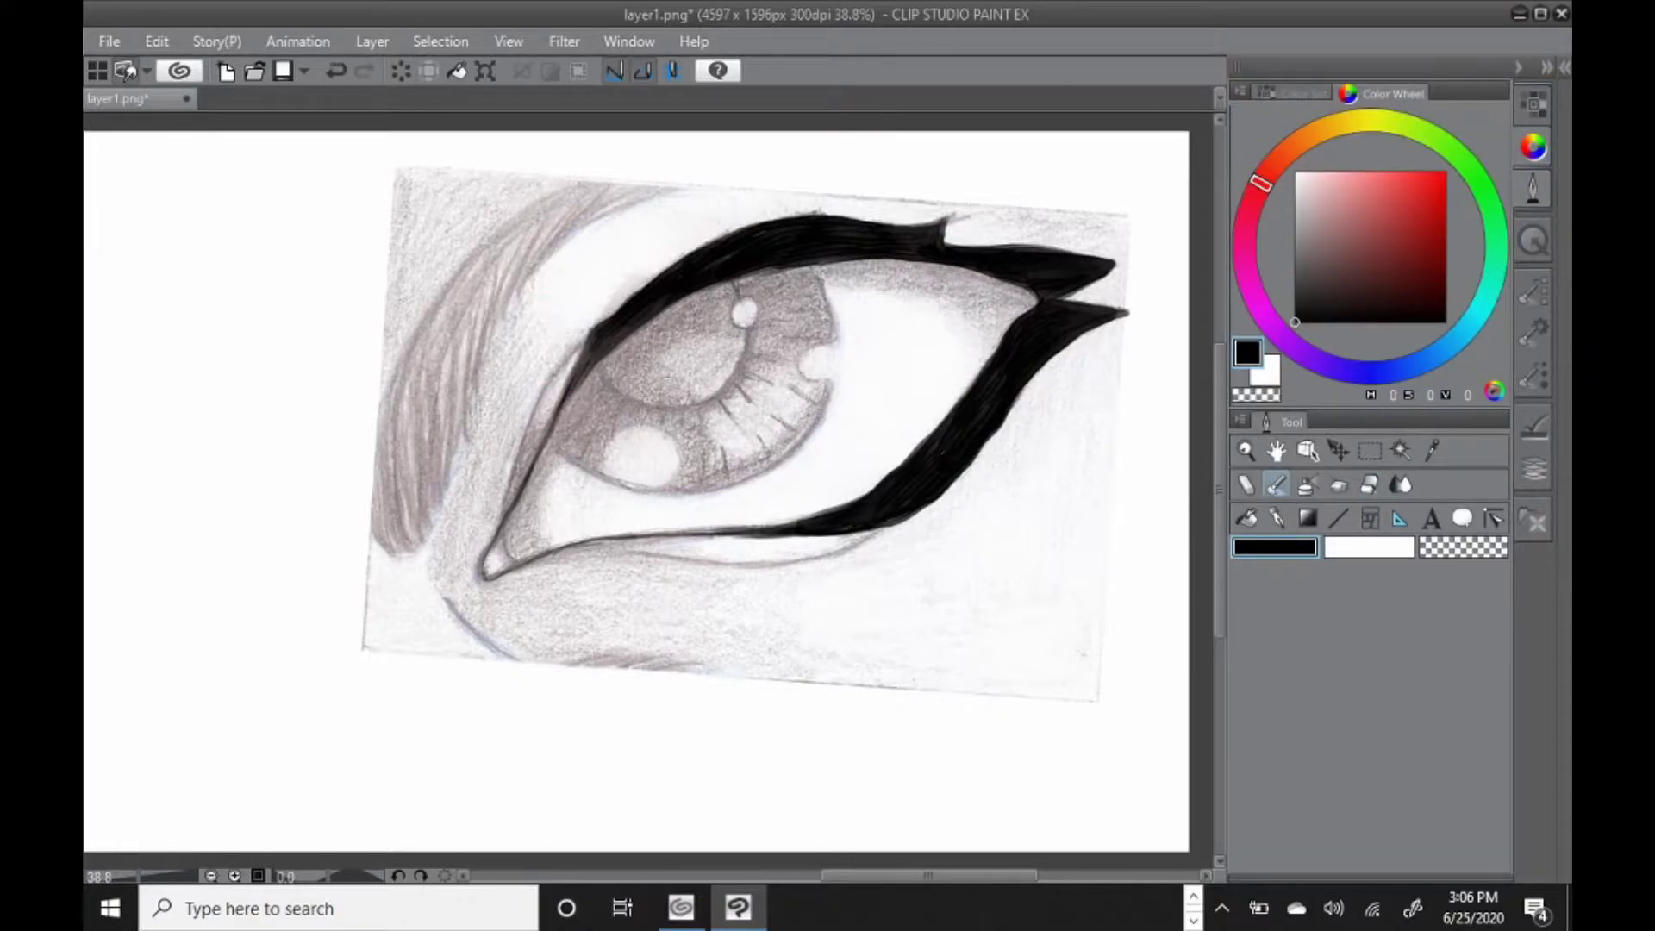
mouse_move(884, 875)
left_mouse_down()
mouse_move(805, 875)
mouse_move(871, 874)
left_mouse_up()
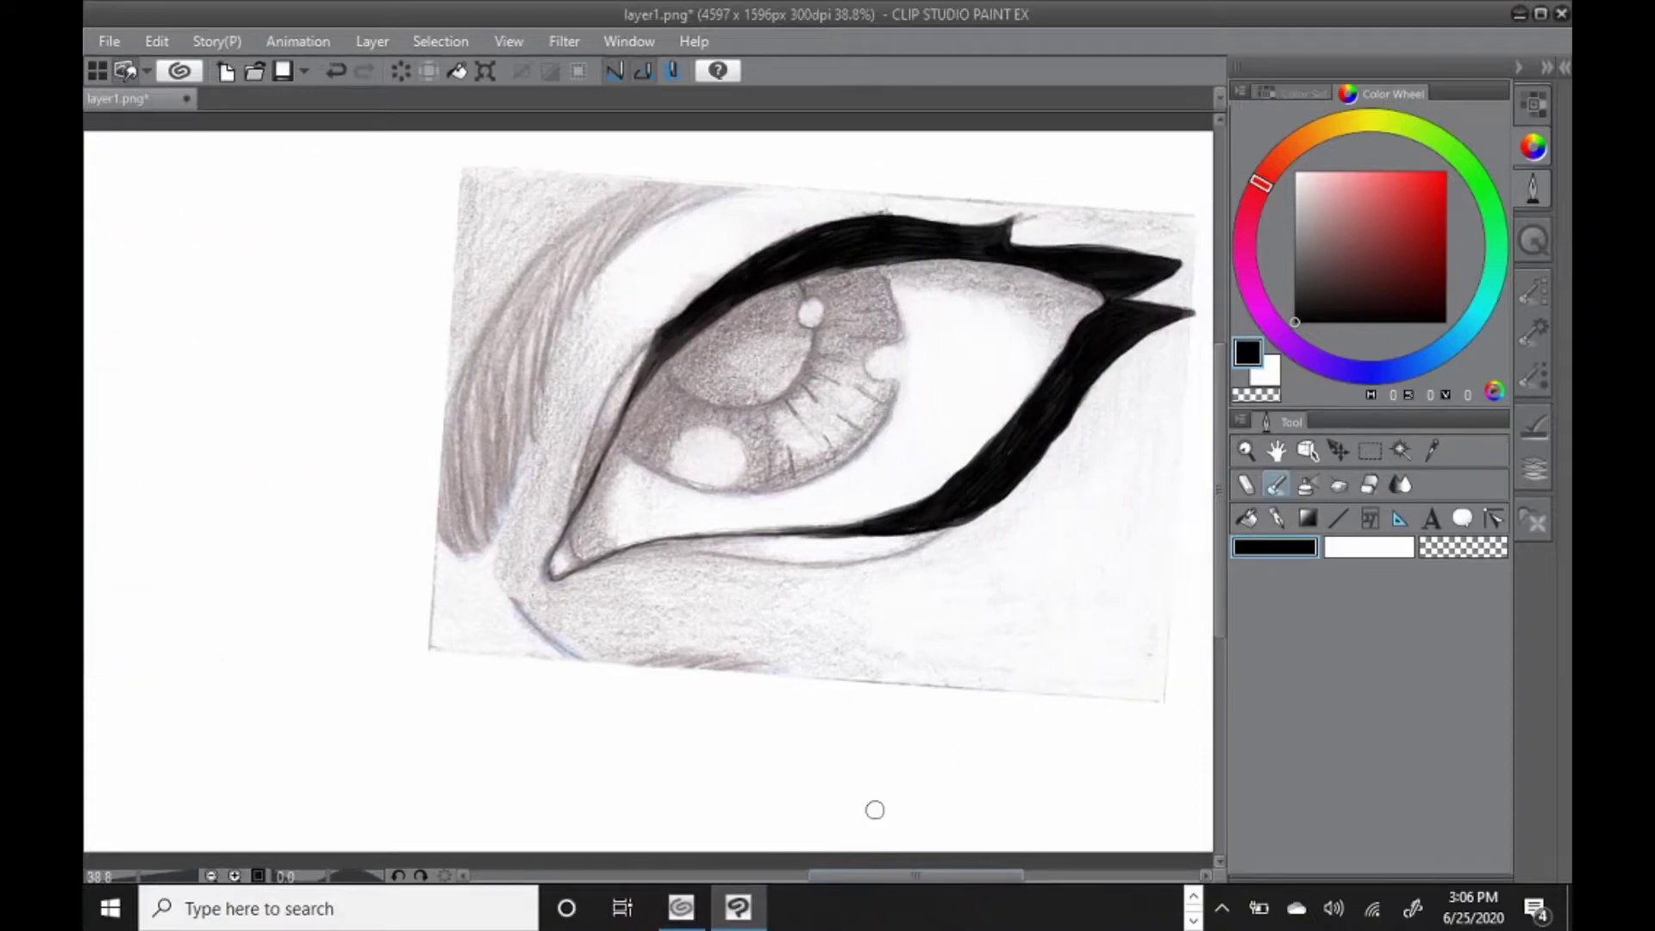
mouse_move(452, 345)
left_mouse_down()
mouse_move(468, 314)
mouse_move(582, 183)
mouse_move(560, 255)
left_mouse_up()
left_click_drag(500, 302, 707, 160)
left_click_drag(500, 254, 806, 134)
left_click_drag(539, 222, 857, 155)
mouse_move(620, 212)
left_mouse_down()
mouse_move(486, 322)
mouse_move(819, 151)
left_mouse_up()
left_click_drag(603, 185, 944, 142)
mouse_move(703, 163)
left_mouse_down()
mouse_move(1004, 151)
mouse_move(1125, 183)
left_mouse_up()
mouse_move(659, 166)
left_mouse_down()
mouse_move(757, 145)
mouse_move(1077, 164)
left_mouse_up()
left_click_drag(767, 148, 1206, 203)
mouse_move(444, 371)
left_mouse_down()
mouse_move(461, 302)
mouse_move(556, 255)
mouse_move(539, 225)
mouse_move(578, 223)
left_mouse_up()
left_click_drag(483, 285, 604, 189)
left_click_drag(482, 250, 664, 160)
left_click_drag(586, 224, 716, 146)
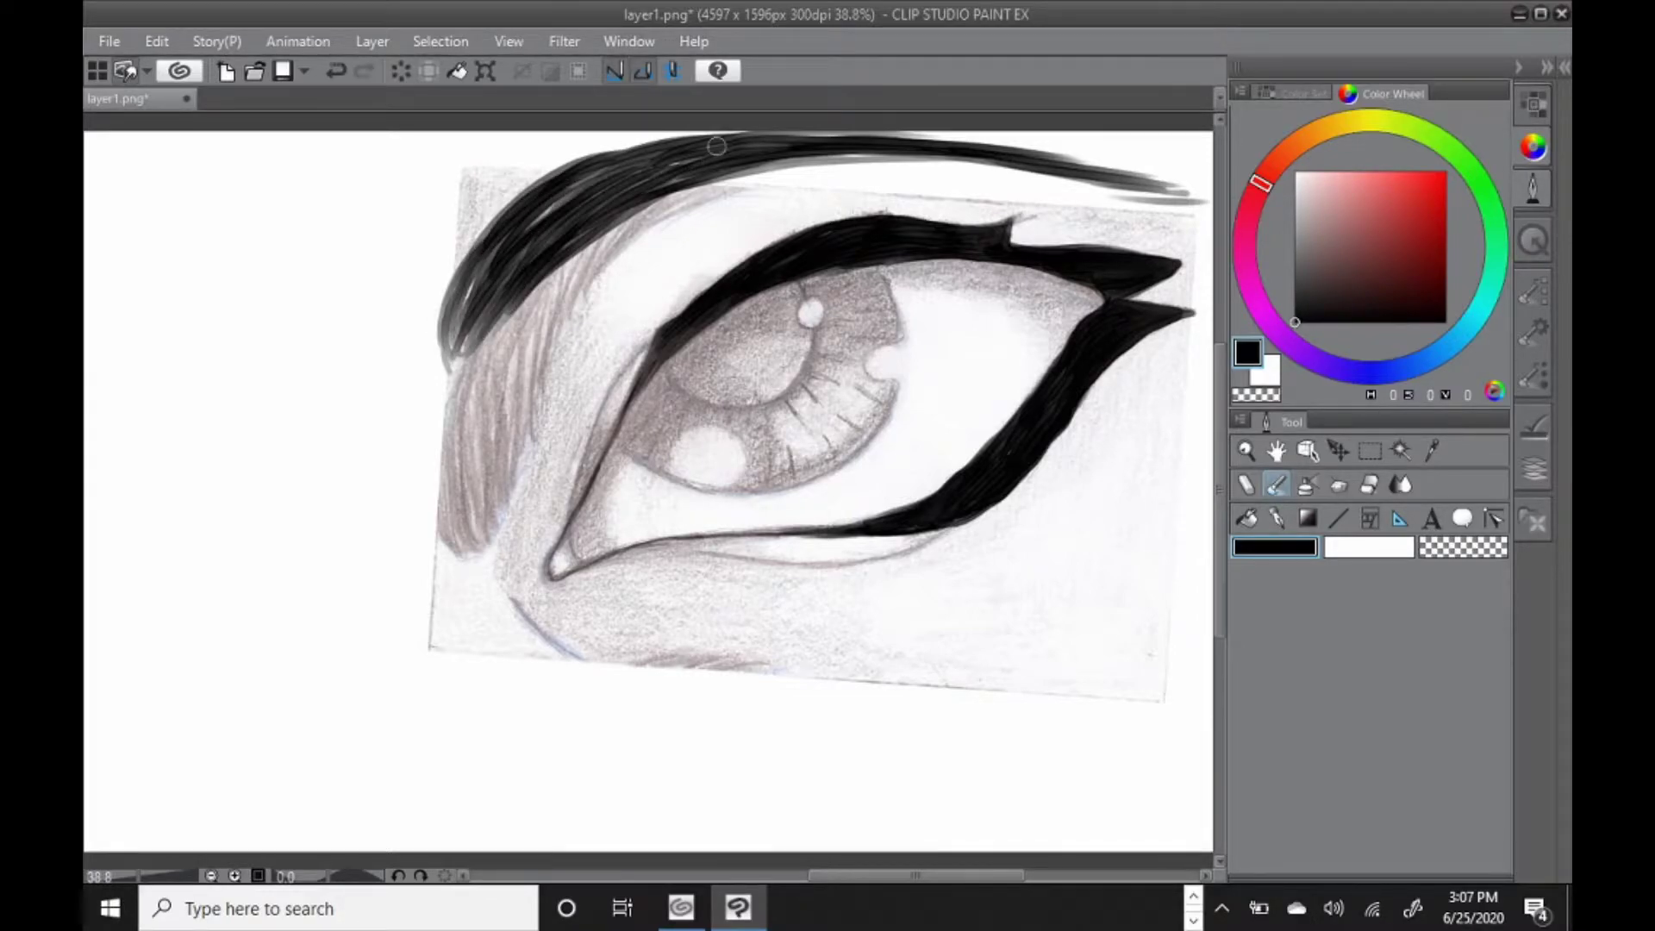
Paint the pupils of both eyes black, raising the brush size to 60 and leaving the small highlight uncovered.
mouse_move(795, 290)
left_mouse_down()
mouse_move(803, 345)
mouse_move(779, 387)
mouse_move(733, 398)
mouse_move(675, 367)
mouse_move(688, 388)
mouse_move(739, 399)
mouse_move(804, 333)
mouse_move(787, 359)
mouse_move(766, 307)
mouse_move(739, 308)
mouse_move(679, 357)
mouse_move(718, 362)
left_mouse_up()
left_click(1533, 292)
left_click(1533, 374)
left_click(1475, 560)
mouse_move(744, 360)
left_mouse_down()
mouse_move(709, 355)
mouse_move(781, 347)
mouse_move(778, 366)
mouse_move(710, 384)
mouse_move(722, 328)
mouse_move(717, 373)
mouse_move(775, 358)
mouse_move(765, 308)
mouse_move(709, 326)
mouse_move(682, 360)
mouse_move(777, 317)
mouse_move(787, 372)
mouse_move(801, 338)
mouse_move(700, 377)
mouse_move(780, 353)
mouse_move(728, 343)
mouse_move(702, 369)
mouse_move(728, 387)
mouse_move(782, 291)
mouse_move(785, 377)
mouse_move(731, 397)
mouse_move(679, 363)
mouse_move(823, 265)
mouse_move(796, 347)
mouse_move(725, 350)
mouse_move(727, 377)
mouse_move(691, 384)
mouse_move(759, 371)
left_mouse_up()
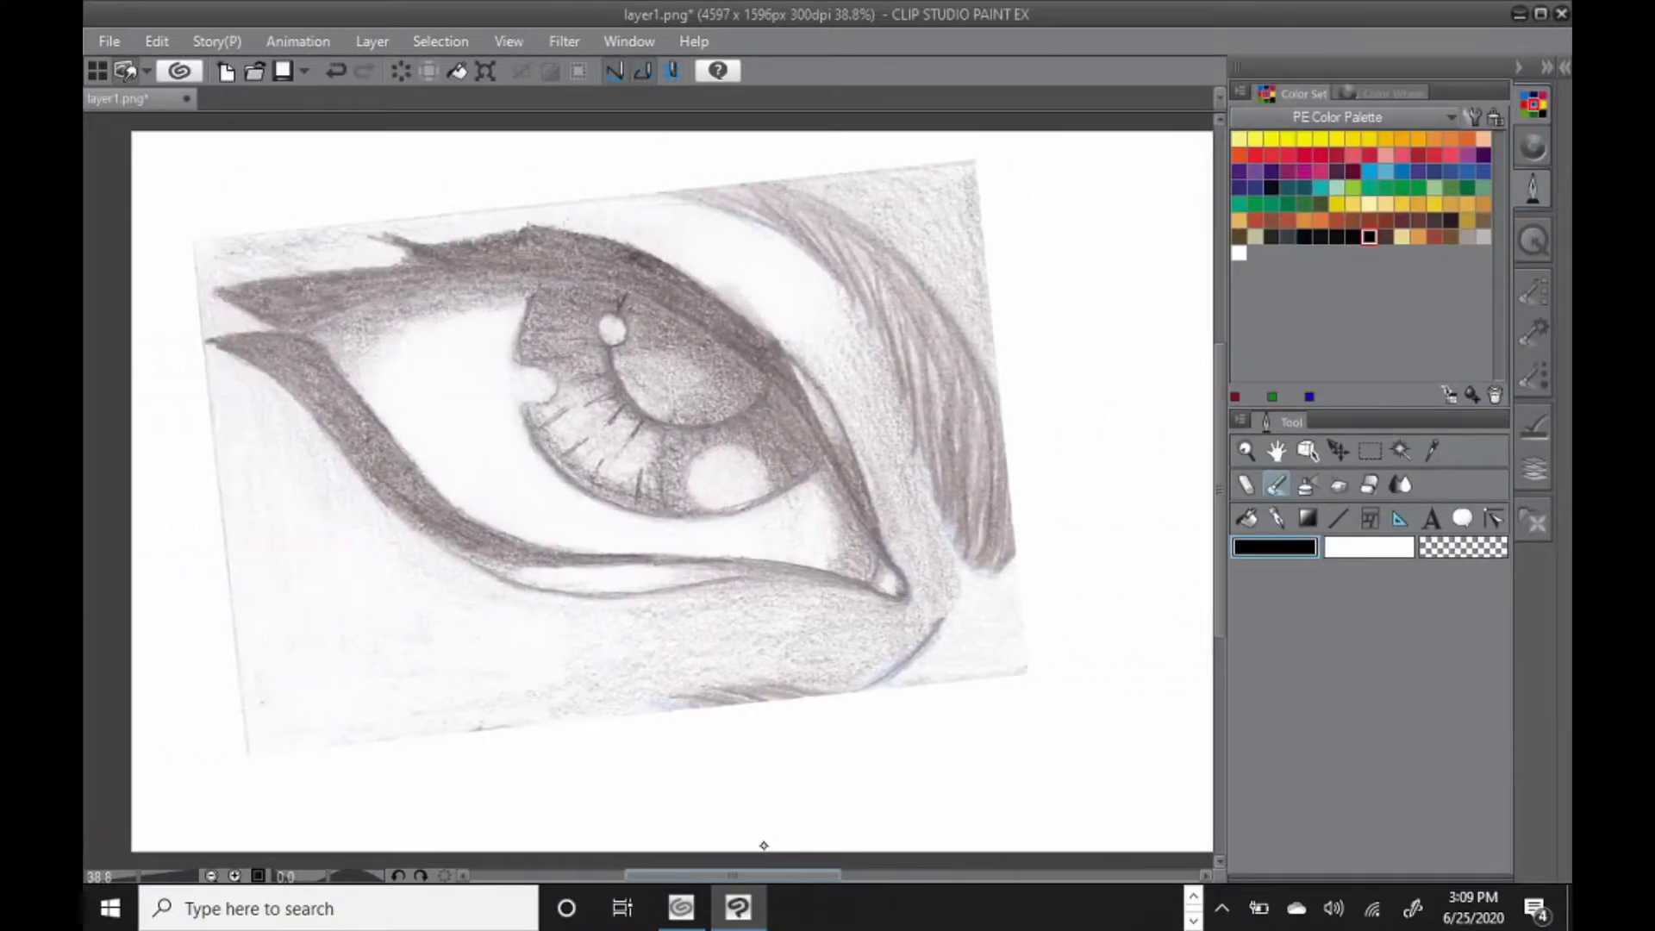
left_click_drag(763, 875, 752, 875)
mouse_move(691, 312)
left_mouse_down()
mouse_move(677, 356)
mouse_move(702, 388)
mouse_move(698, 339)
mouse_move(731, 321)
mouse_move(696, 301)
mouse_move(756, 337)
mouse_move(722, 312)
mouse_move(700, 322)
mouse_move(696, 374)
mouse_move(718, 406)
mouse_move(747, 417)
mouse_move(818, 394)
mouse_move(768, 423)
mouse_move(692, 382)
mouse_move(750, 419)
mouse_move(770, 409)
mouse_move(696, 358)
mouse_move(761, 393)
mouse_move(793, 373)
mouse_move(757, 338)
mouse_move(812, 376)
mouse_move(786, 402)
mouse_move(817, 381)
mouse_move(729, 392)
mouse_move(802, 401)
mouse_move(713, 413)
mouse_move(680, 343)
mouse_move(689, 300)
mouse_move(702, 334)
mouse_move(723, 326)
mouse_move(781, 384)
mouse_move(726, 334)
mouse_move(718, 384)
mouse_move(740, 350)
left_mouse_up()
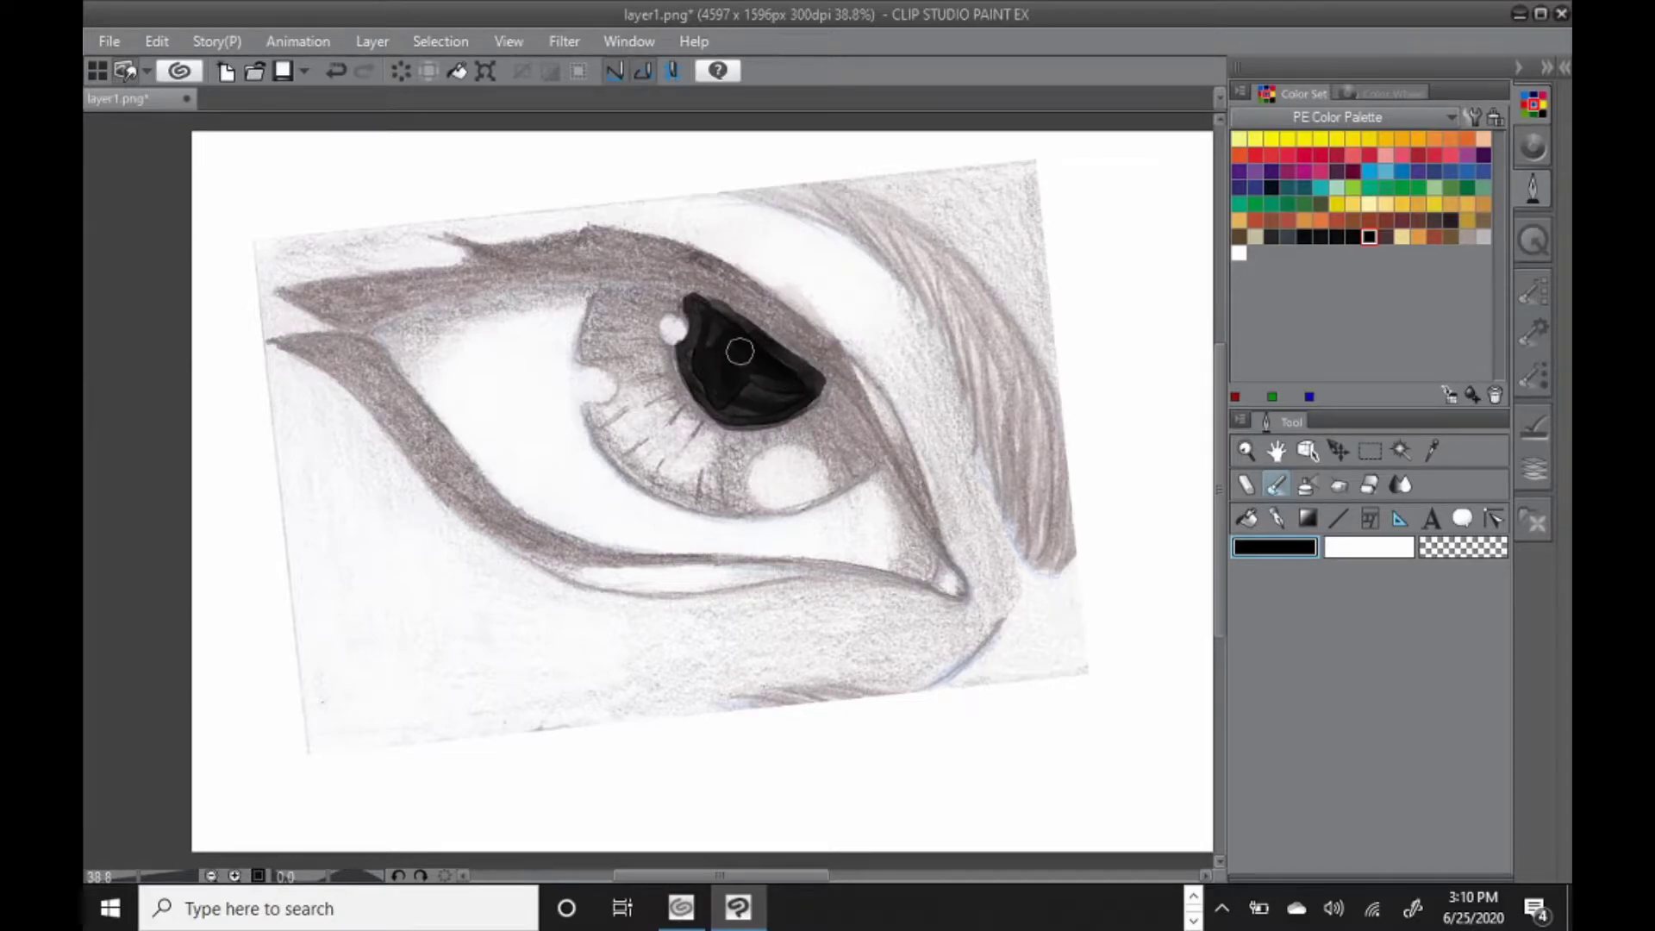
Outline the left-hand eye's upper and lower eyeliner shapes in black with brush size 10.
left_click(1534, 293)
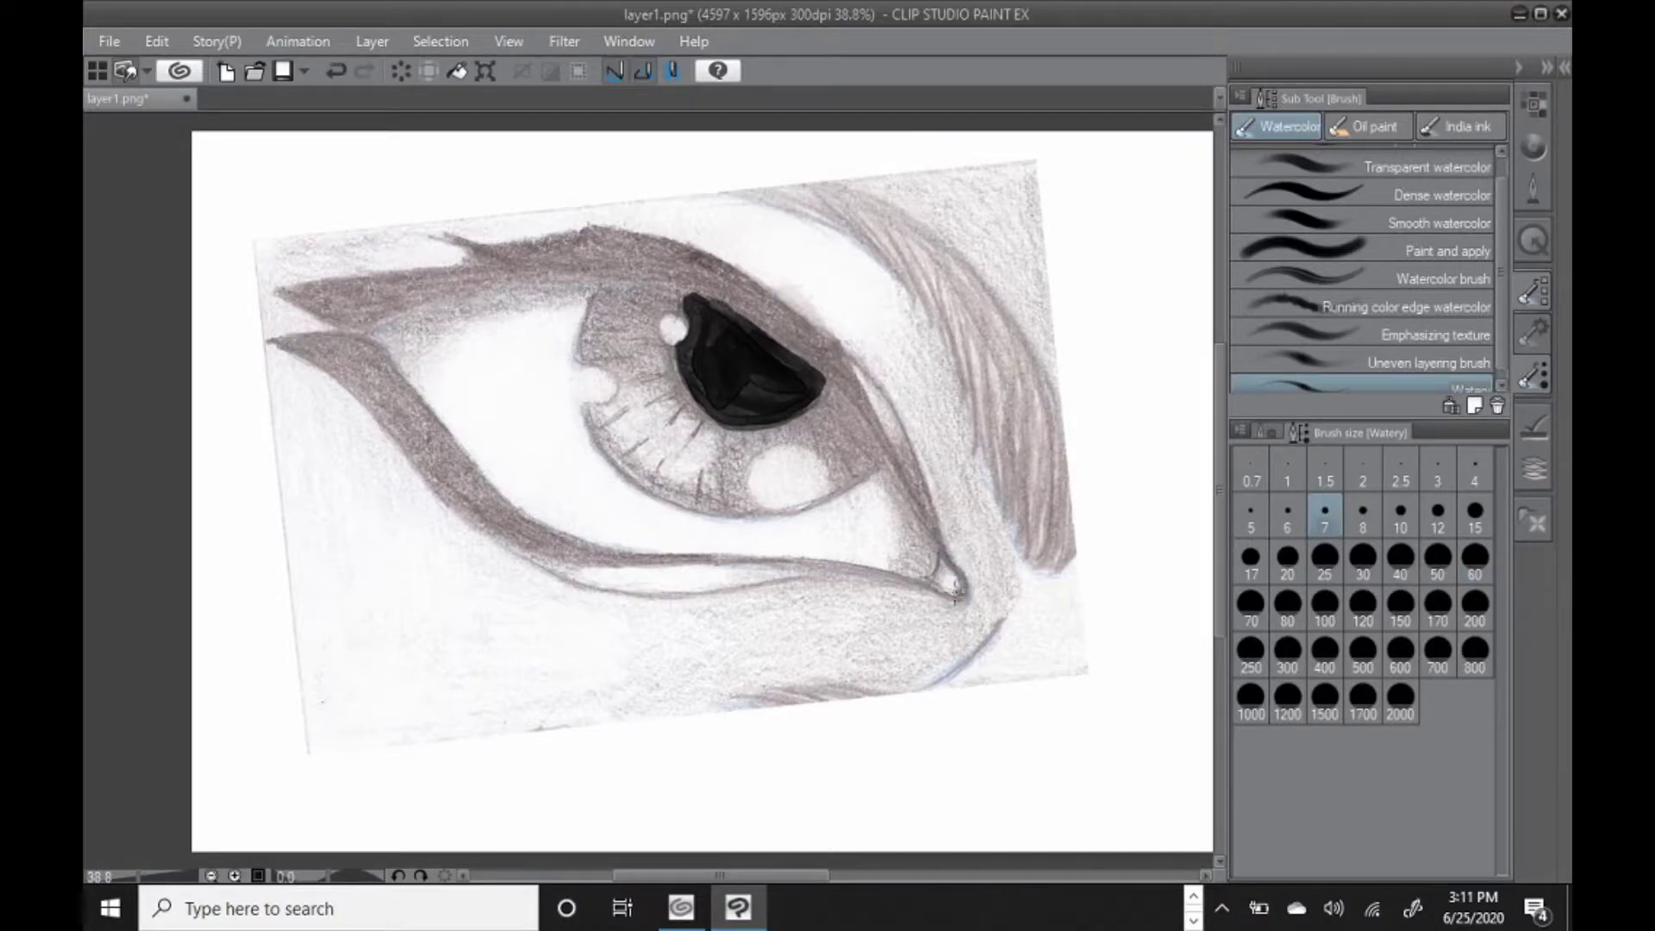
left_click(1385, 498)
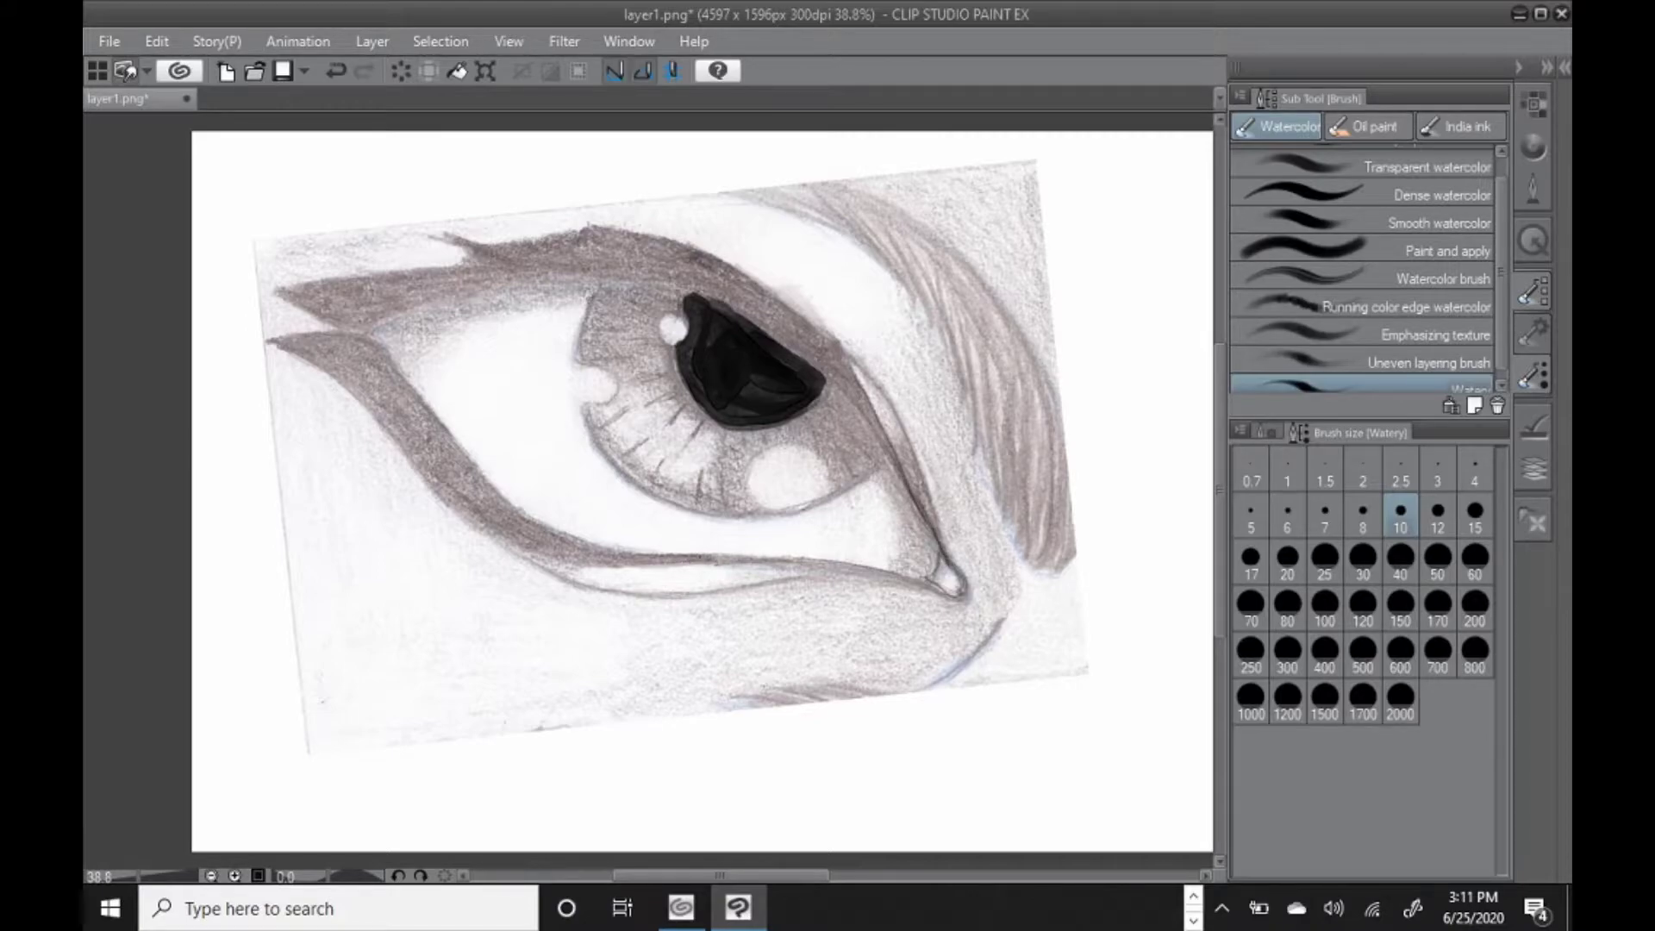
left_click_drag(820, 560, 946, 592)
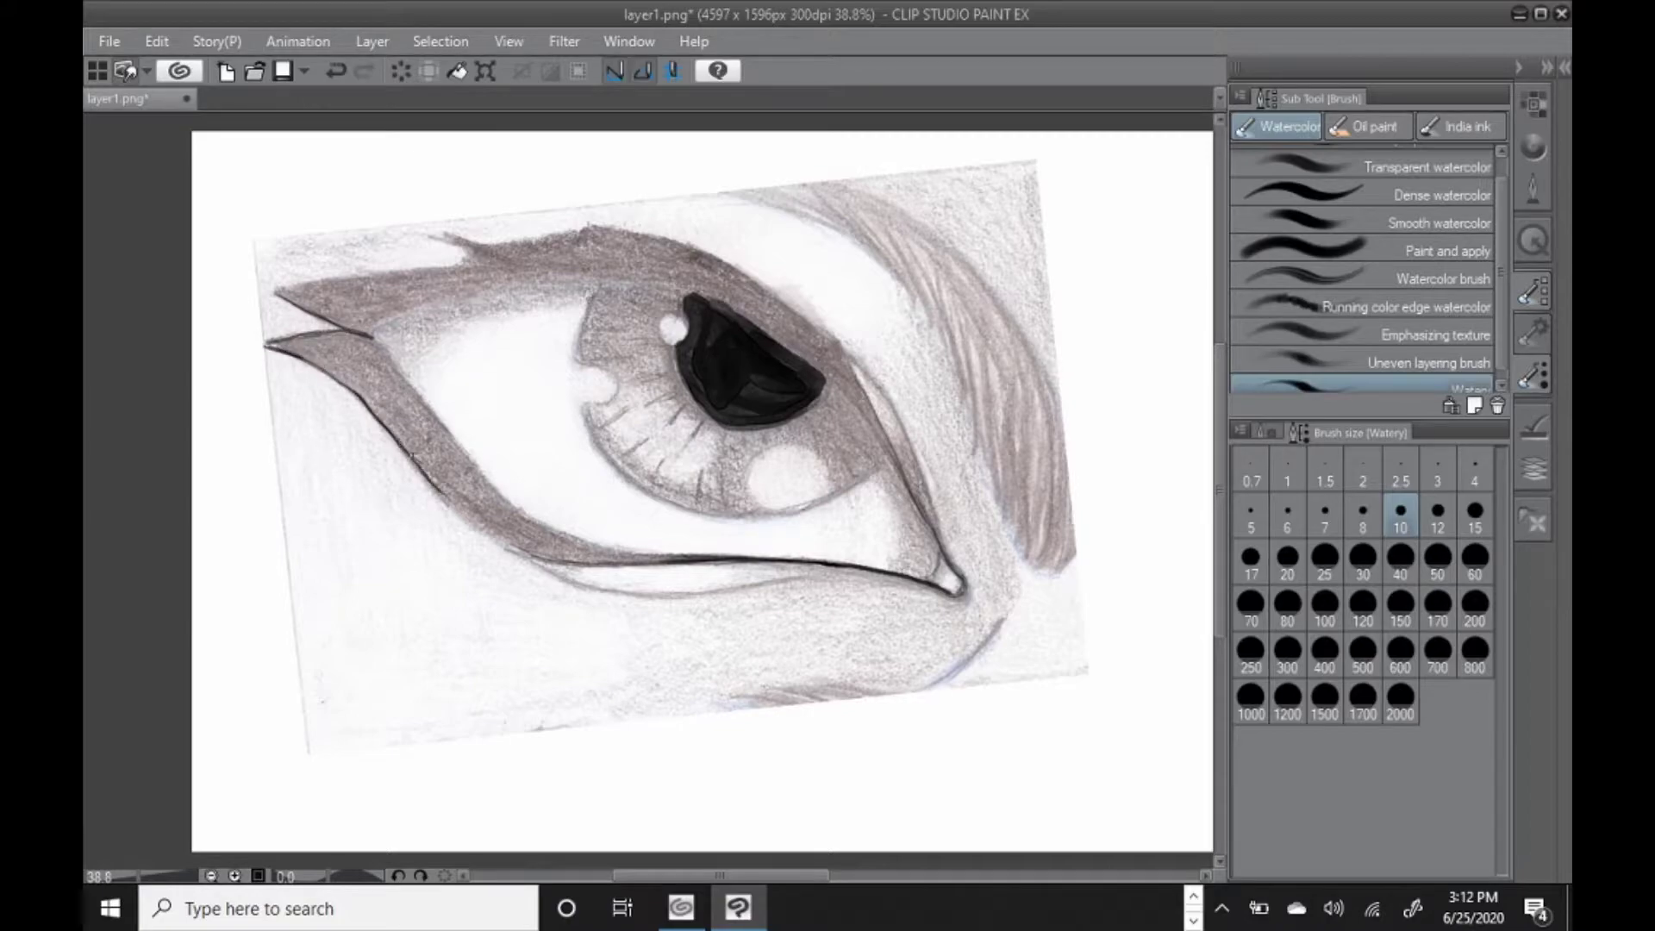
left_click_drag(529, 555, 440, 494)
left_click_drag(466, 260, 276, 291)
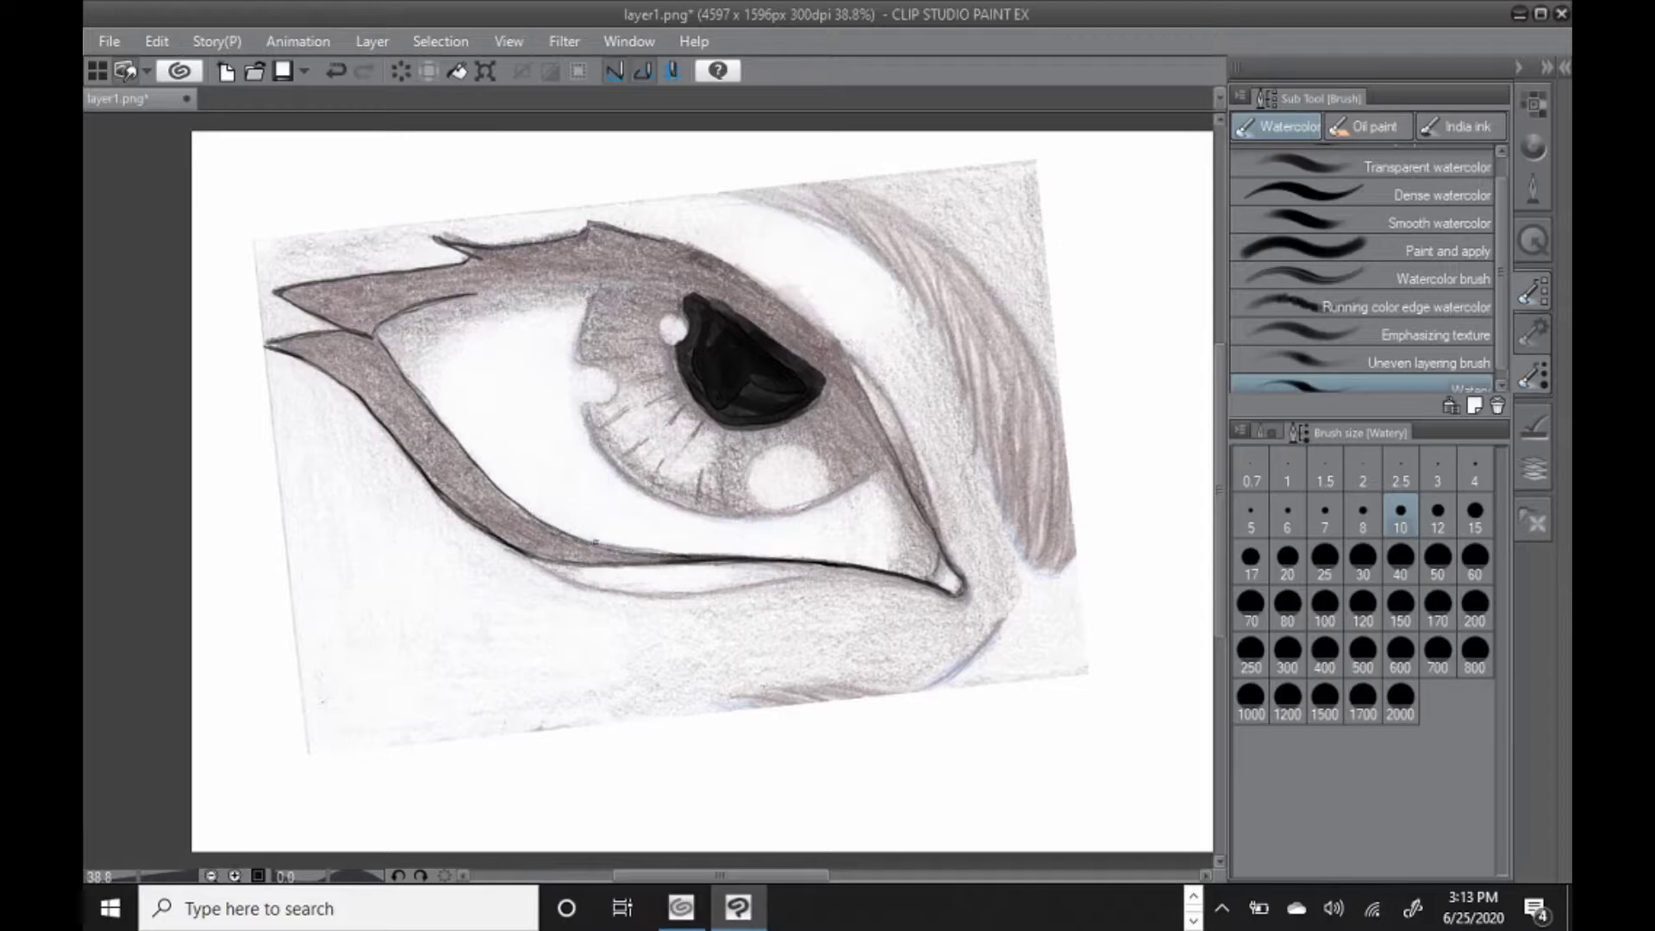
left_click_drag(564, 284, 521, 288)
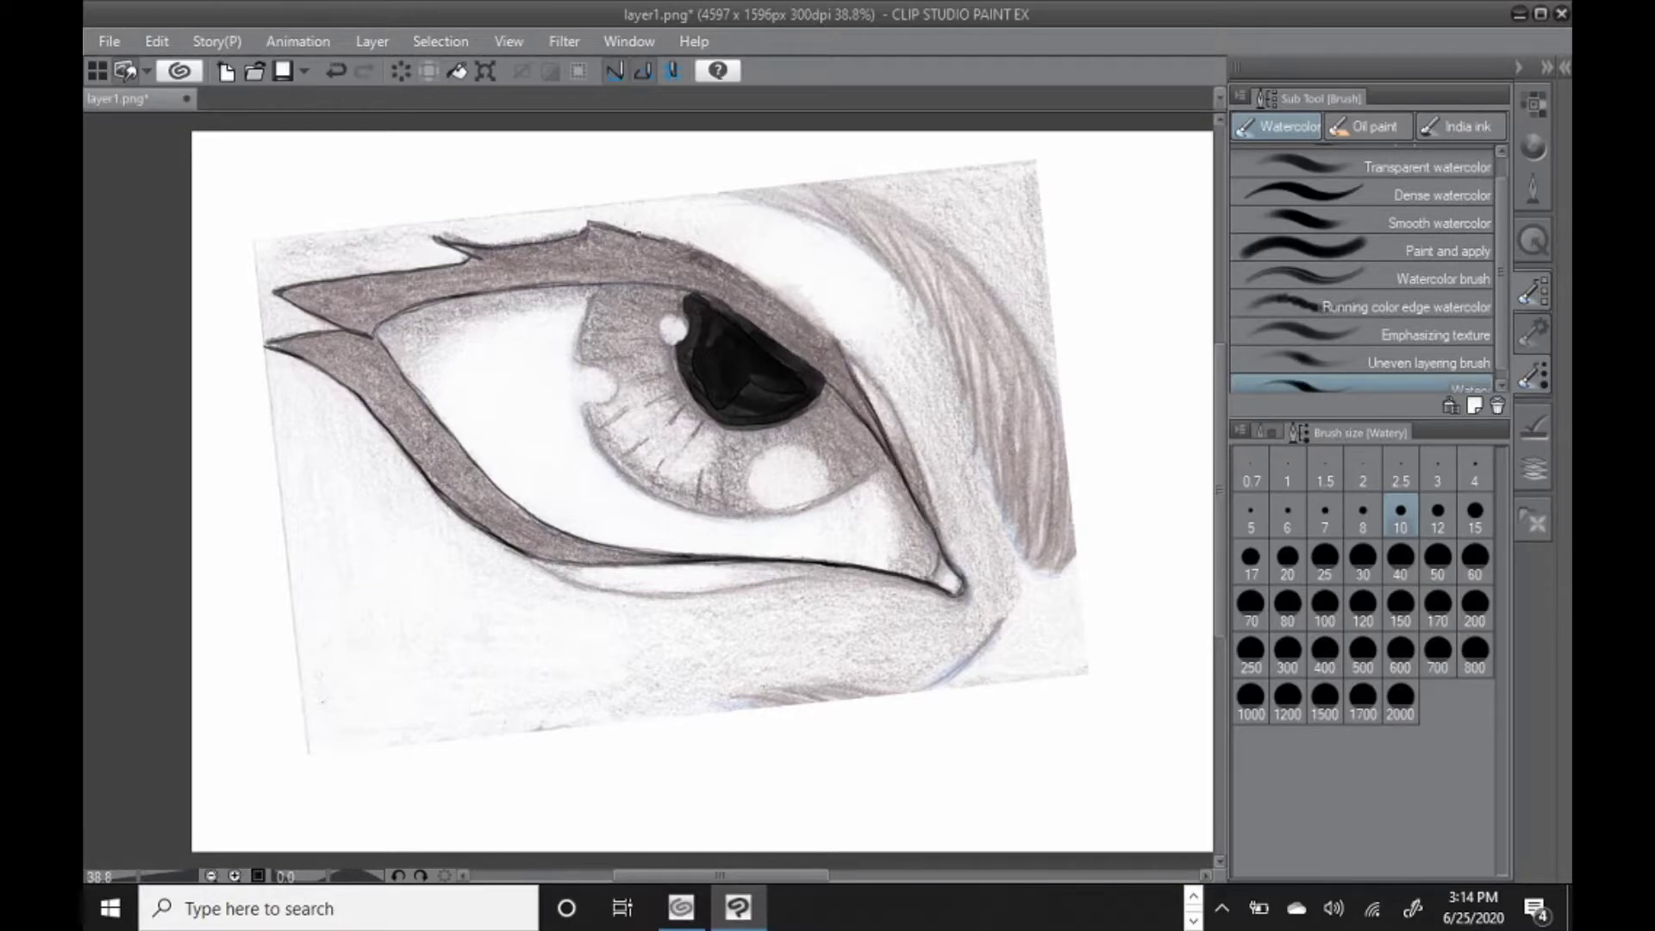
Fill the left-hand eye's upper and lower eyeliner black, using brush size 25 and then 50.
left_click(1325, 556)
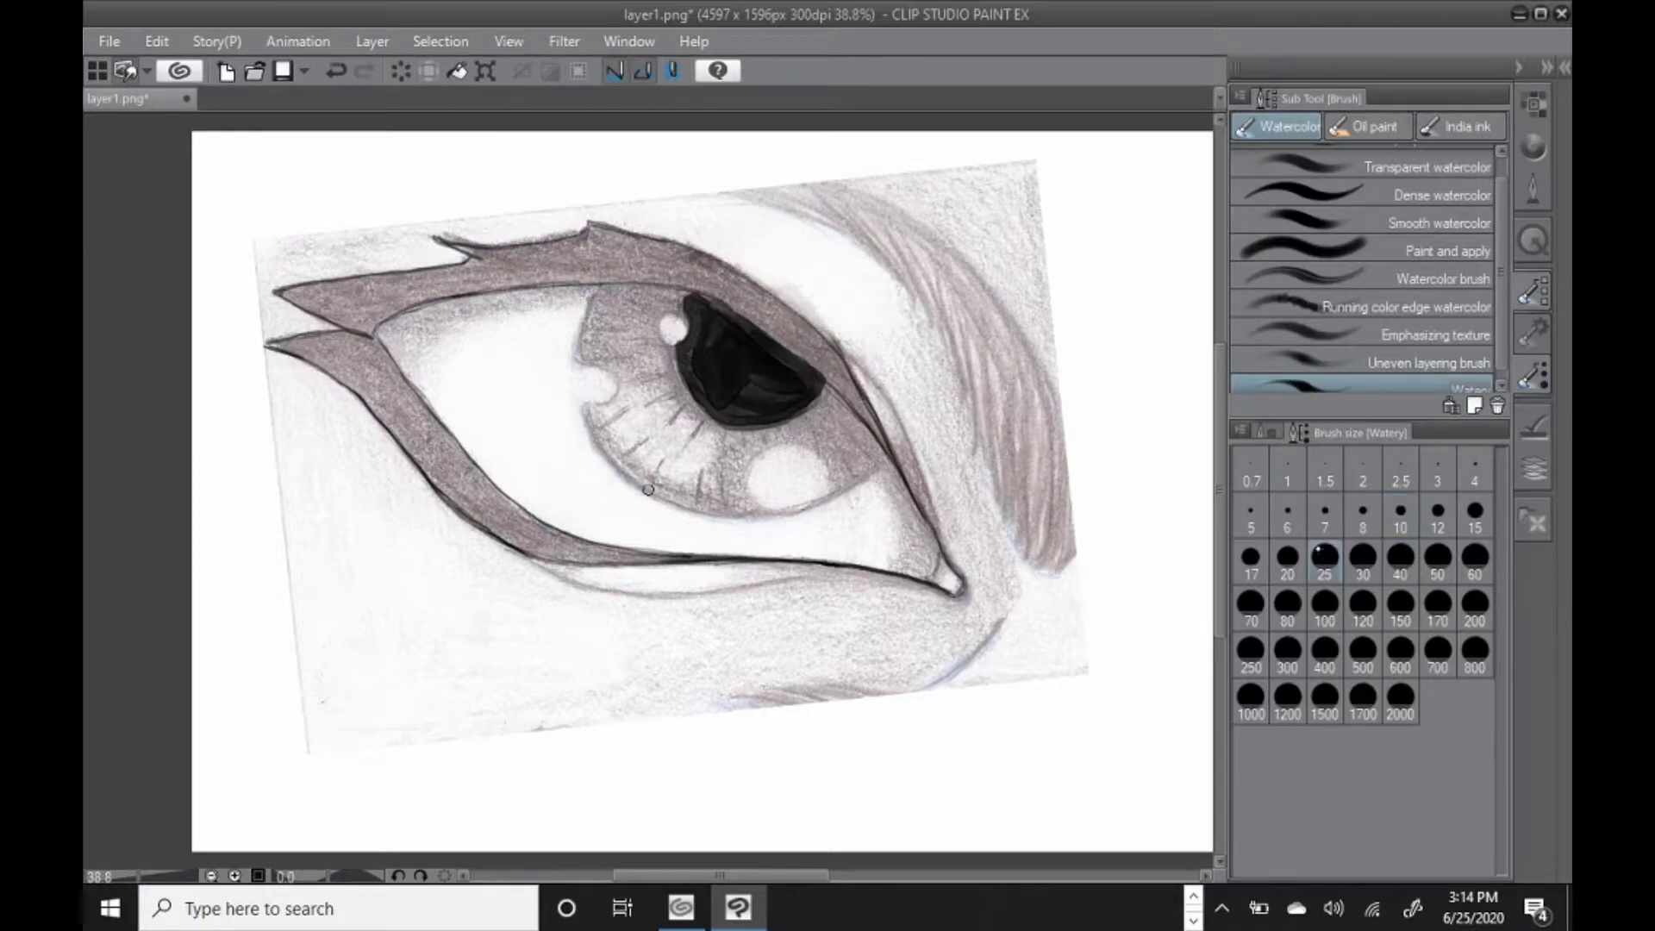
mouse_move(284, 345)
left_mouse_down()
mouse_move(318, 357)
mouse_move(316, 335)
mouse_move(356, 336)
mouse_move(339, 336)
mouse_move(380, 351)
mouse_move(370, 396)
mouse_move(314, 351)
mouse_move(356, 385)
mouse_move(334, 344)
mouse_move(386, 366)
mouse_move(375, 338)
mouse_move(331, 367)
mouse_move(374, 356)
mouse_move(353, 367)
mouse_move(376, 396)
left_mouse_up()
left_click(1437, 561)
mouse_move(430, 449)
left_mouse_down()
mouse_move(390, 377)
mouse_move(436, 452)
mouse_move(379, 401)
mouse_move(481, 480)
mouse_move(423, 435)
mouse_move(496, 522)
mouse_move(518, 515)
mouse_move(565, 552)
mouse_move(465, 510)
mouse_move(642, 561)
mouse_move(595, 568)
mouse_move(499, 517)
mouse_move(683, 547)
mouse_move(693, 576)
left_mouse_up()
mouse_move(842, 350)
left_mouse_down()
mouse_move(880, 435)
mouse_move(715, 276)
mouse_move(668, 259)
mouse_move(521, 277)
mouse_move(655, 274)
mouse_move(732, 297)
mouse_move(698, 278)
mouse_move(470, 259)
mouse_move(528, 250)
mouse_move(414, 280)
mouse_move(384, 319)
left_mouse_up()
mouse_move(553, 251)
left_mouse_down()
mouse_move(599, 228)
mouse_move(720, 274)
mouse_move(594, 226)
mouse_move(677, 249)
left_mouse_up()
mouse_move(494, 259)
left_mouse_down()
mouse_move(363, 321)
mouse_move(337, 316)
mouse_move(404, 293)
mouse_move(341, 284)
mouse_move(409, 275)
mouse_move(281, 292)
mouse_move(339, 312)
mouse_move(319, 286)
mouse_move(377, 357)
mouse_move(386, 296)
mouse_move(356, 340)
left_mouse_up()
Paint the first black hair strokes at the inner end of the left-hand eyebrow with brush size 50.
left_click_drag(721, 874, 847, 875)
mouse_move(1218, 415)
left_mouse_down()
mouse_move(1218, 436)
mouse_move(1216, 397)
left_mouse_up()
mouse_move(397, 423)
left_mouse_down()
mouse_move(388, 322)
mouse_move(373, 431)
mouse_move(357, 370)
mouse_move(383, 405)
mouse_move(301, 199)
mouse_move(181, 216)
left_mouse_up()
mouse_move(804, 862)
left_mouse_down()
mouse_move(893, 872)
mouse_move(811, 871)
left_mouse_up()
left_click(335, 71)
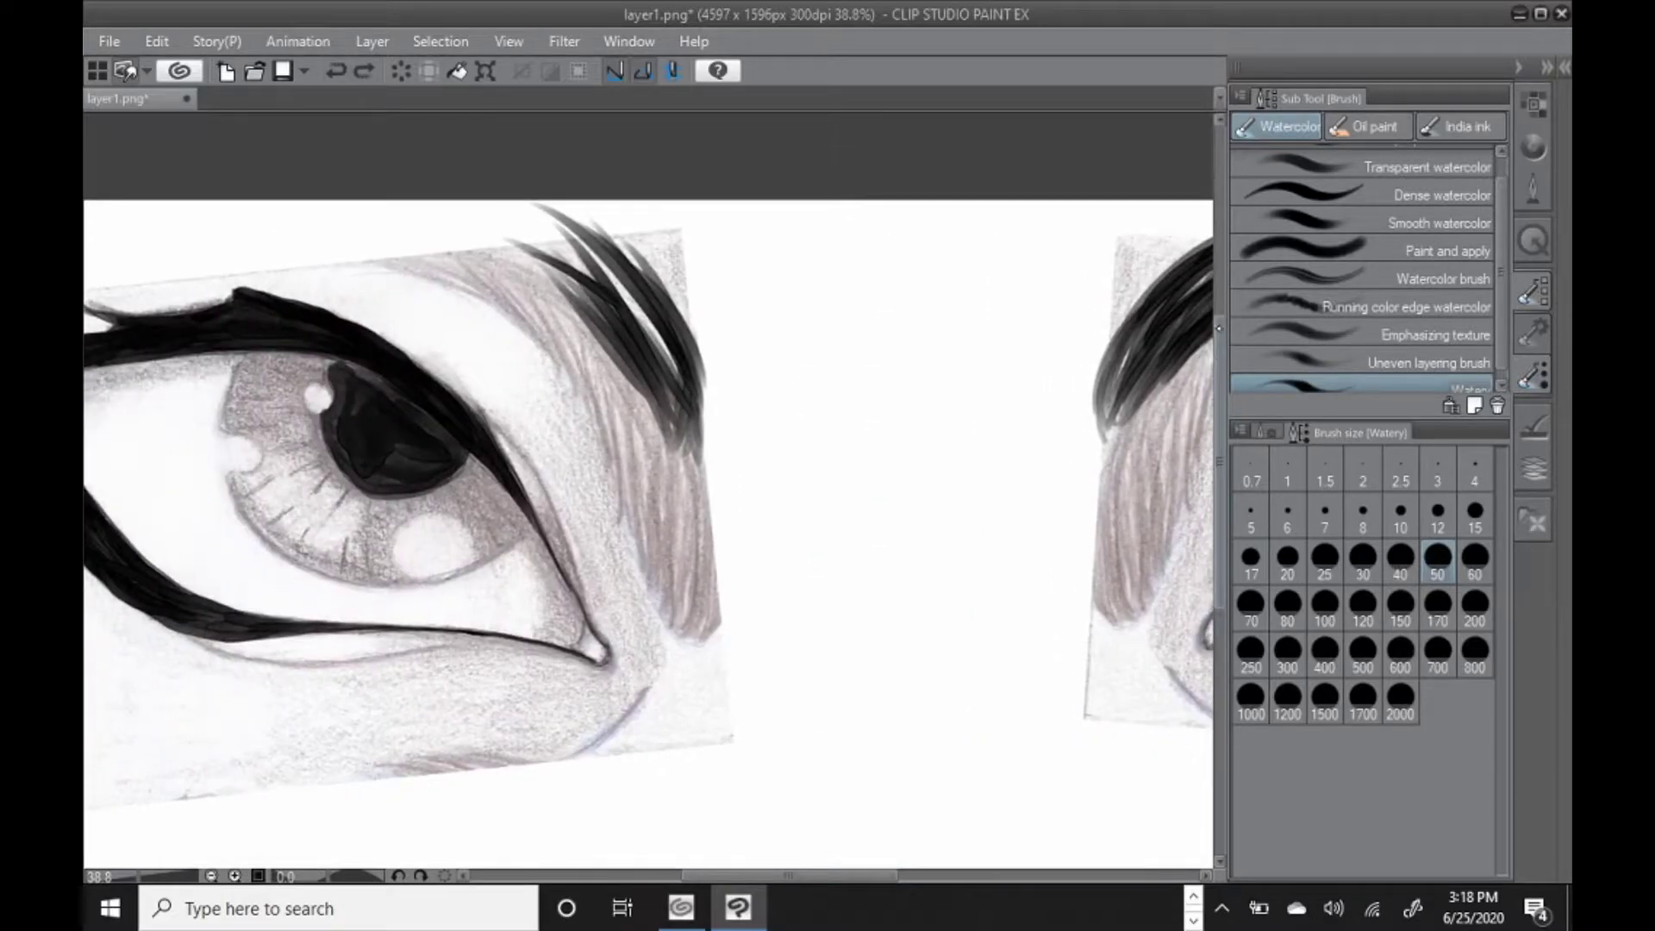
left_click_drag(595, 321, 399, 228)
left_click_drag(666, 334, 478, 250)
left_click_drag(685, 398, 562, 244)
Build up the arch of the left-hand eyebrow with finer black hair strokes at brush size 25.
left_click(1333, 560)
left_click_drag(625, 332, 504, 243)
left_click_drag(647, 289, 520, 204)
left_click_drag(614, 286, 474, 215)
left_click_drag(564, 276, 371, 215)
mouse_move(604, 266)
left_mouse_down()
mouse_move(409, 207)
mouse_move(317, 205)
left_mouse_up()
left_click_drag(517, 237, 263, 206)
left_click_drag(548, 234, 418, 204)
left_click_drag(887, 872, 906, 872)
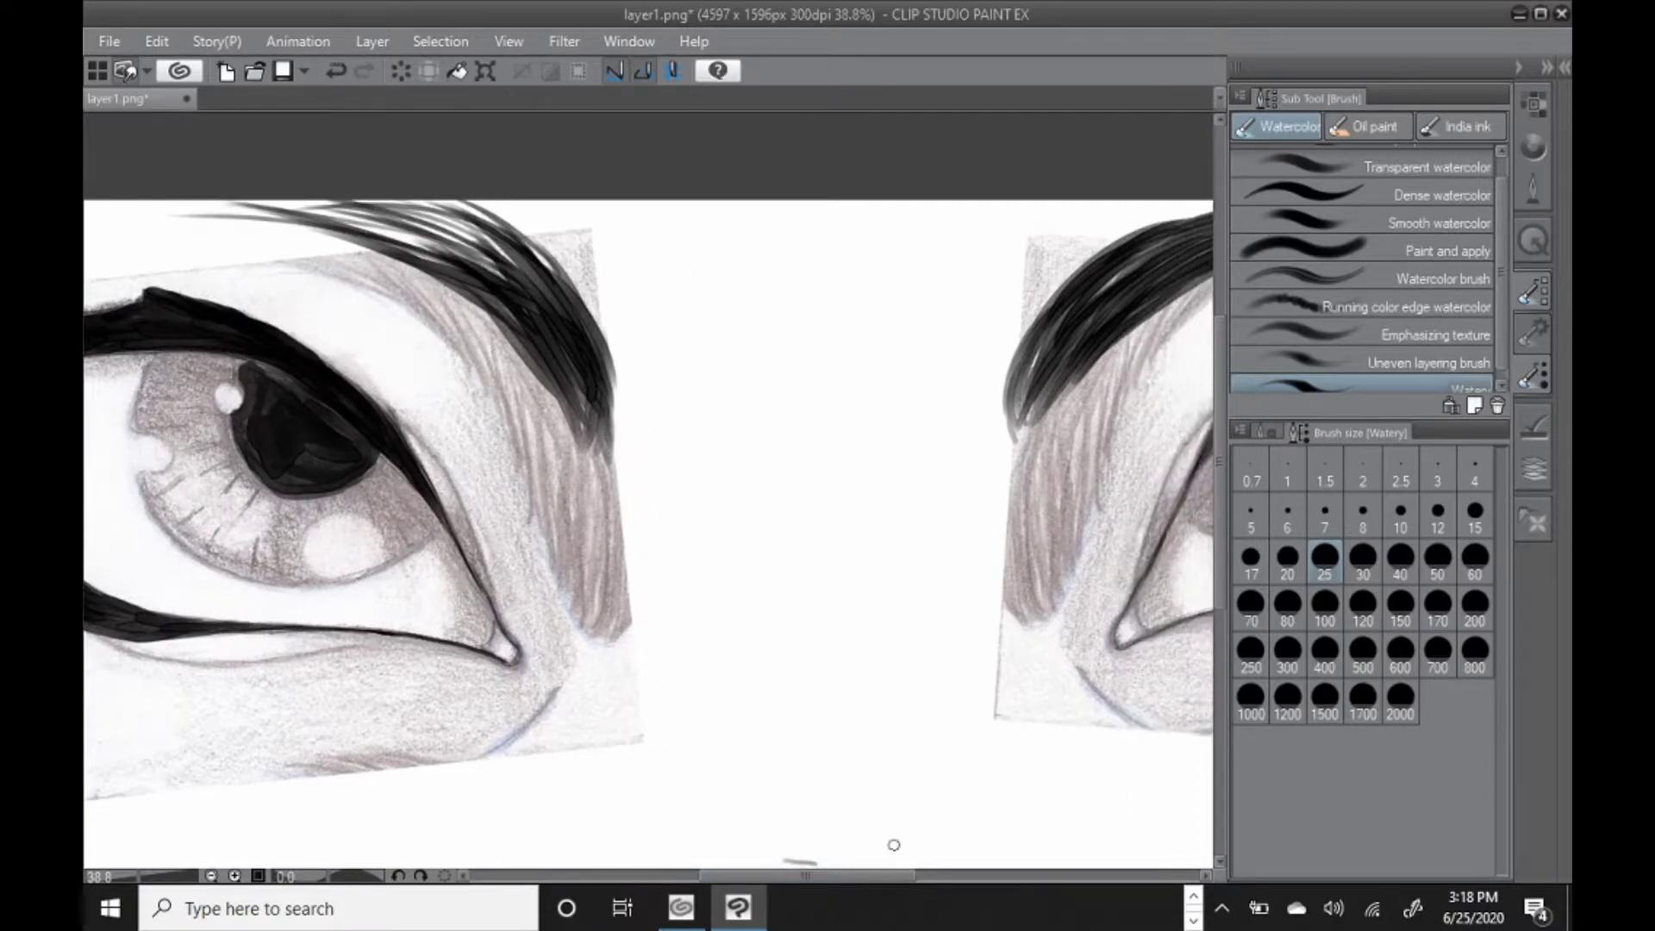
left_click_drag(617, 444, 589, 313)
left_click_drag(516, 299, 427, 233)
mouse_move(526, 261)
left_mouse_down()
mouse_move(463, 222)
mouse_move(228, 210)
left_mouse_up()
mouse_move(491, 274)
left_mouse_down()
mouse_move(369, 233)
mouse_move(181, 213)
left_mouse_up()
Extend the left-hand eyebrow into a long tapering tail toward the outer corner and thicken its arch with black strokes.
left_click_drag(886, 875, 821, 875)
left_click_drag(556, 209, 298, 220)
left_click_drag(724, 223, 504, 205)
left_click_drag(700, 246, 233, 235)
mouse_move(102, 263)
left_mouse_down()
mouse_move(397, 216)
mouse_move(646, 217)
mouse_move(780, 244)
left_mouse_up()
left_click_drag(668, 210, 823, 244)
mouse_move(697, 204)
left_mouse_down()
mouse_move(818, 222)
mouse_move(800, 248)
left_mouse_up()
mouse_move(518, 207)
left_mouse_down()
mouse_move(703, 215)
mouse_move(806, 250)
left_mouse_up()
left_click_drag(743, 211, 840, 252)
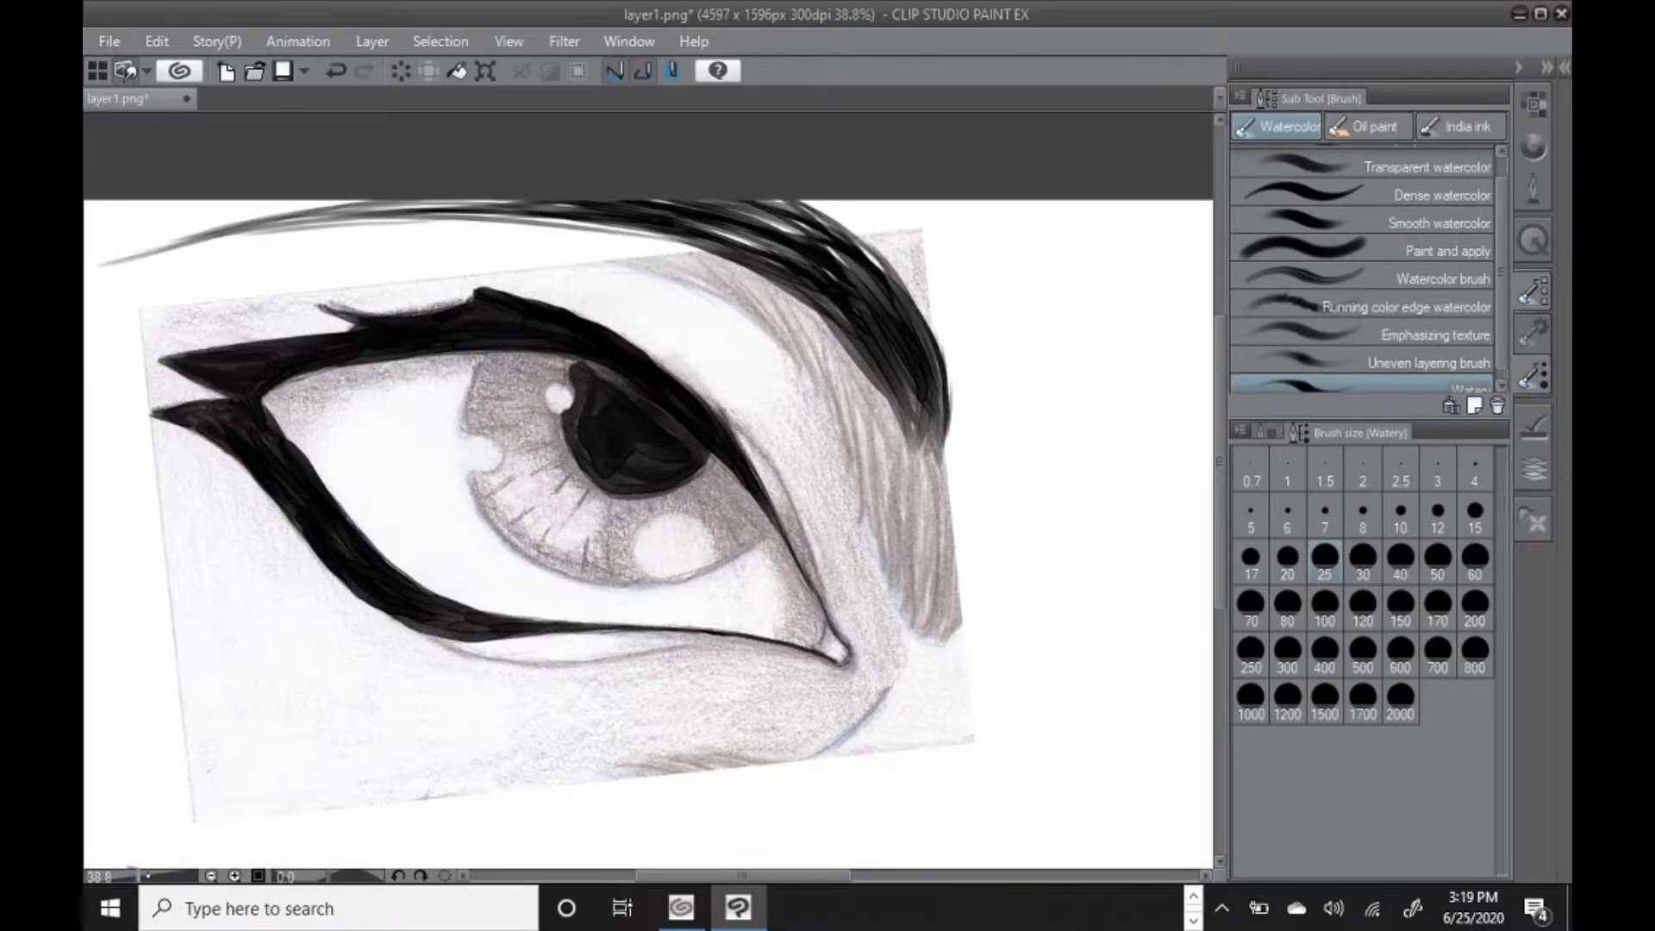
Add fine black hair strokes along the right-hand eyebrow and its outer tail.
left_click_drag(139, 876, 130, 875)
left_click_drag(880, 879, 945, 879)
mouse_move(780, 405)
left_mouse_down()
mouse_move(852, 358)
mouse_move(829, 364)
mouse_move(907, 343)
mouse_move(1155, 379)
left_mouse_up()
left_click_drag(1061, 358, 1159, 390)
left_click_drag(1000, 343, 1106, 367)
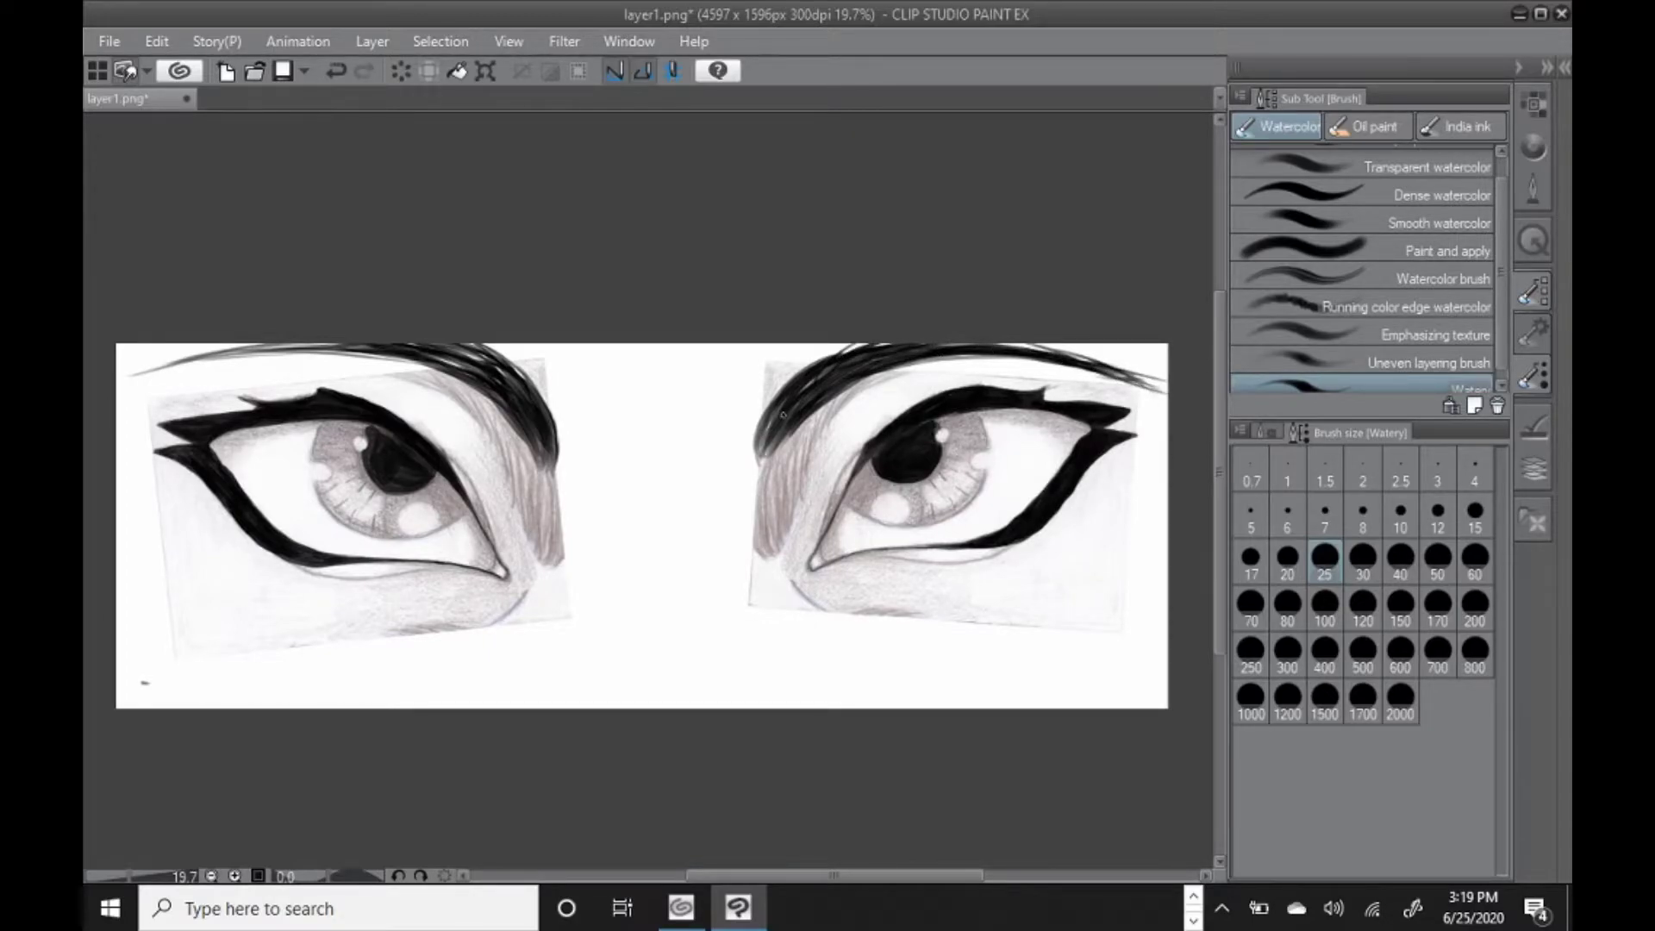
left_click_drag(143, 876, 135, 876)
left_click_drag(872, 876, 943, 876)
left_click(1533, 147)
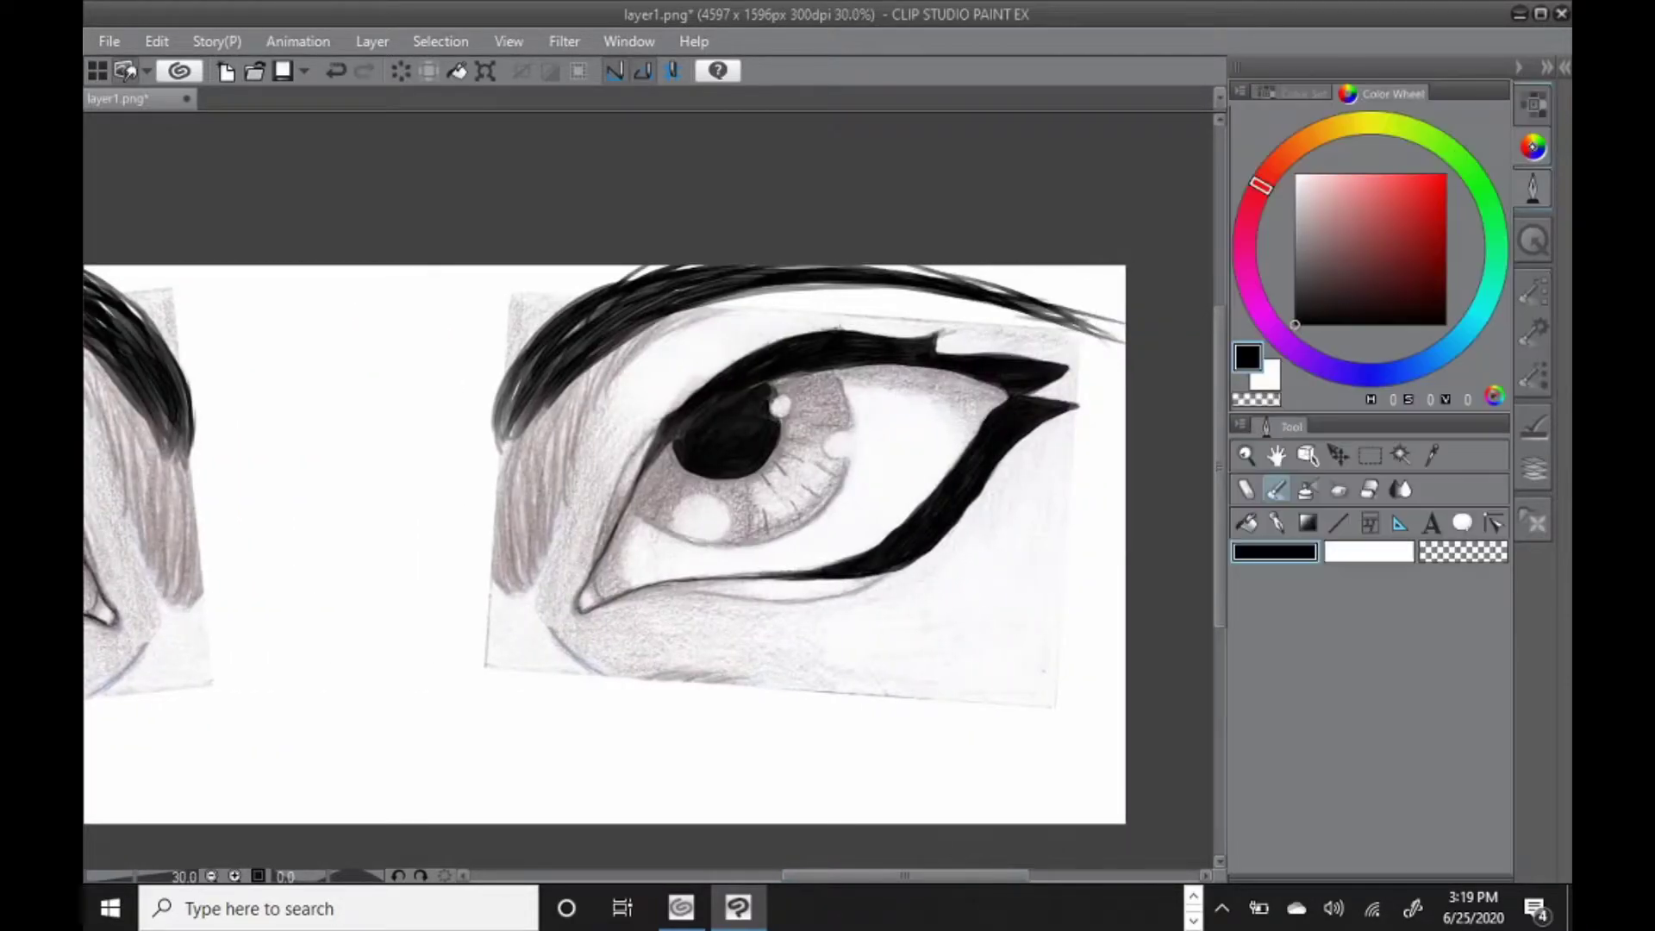
left_click(1533, 105)
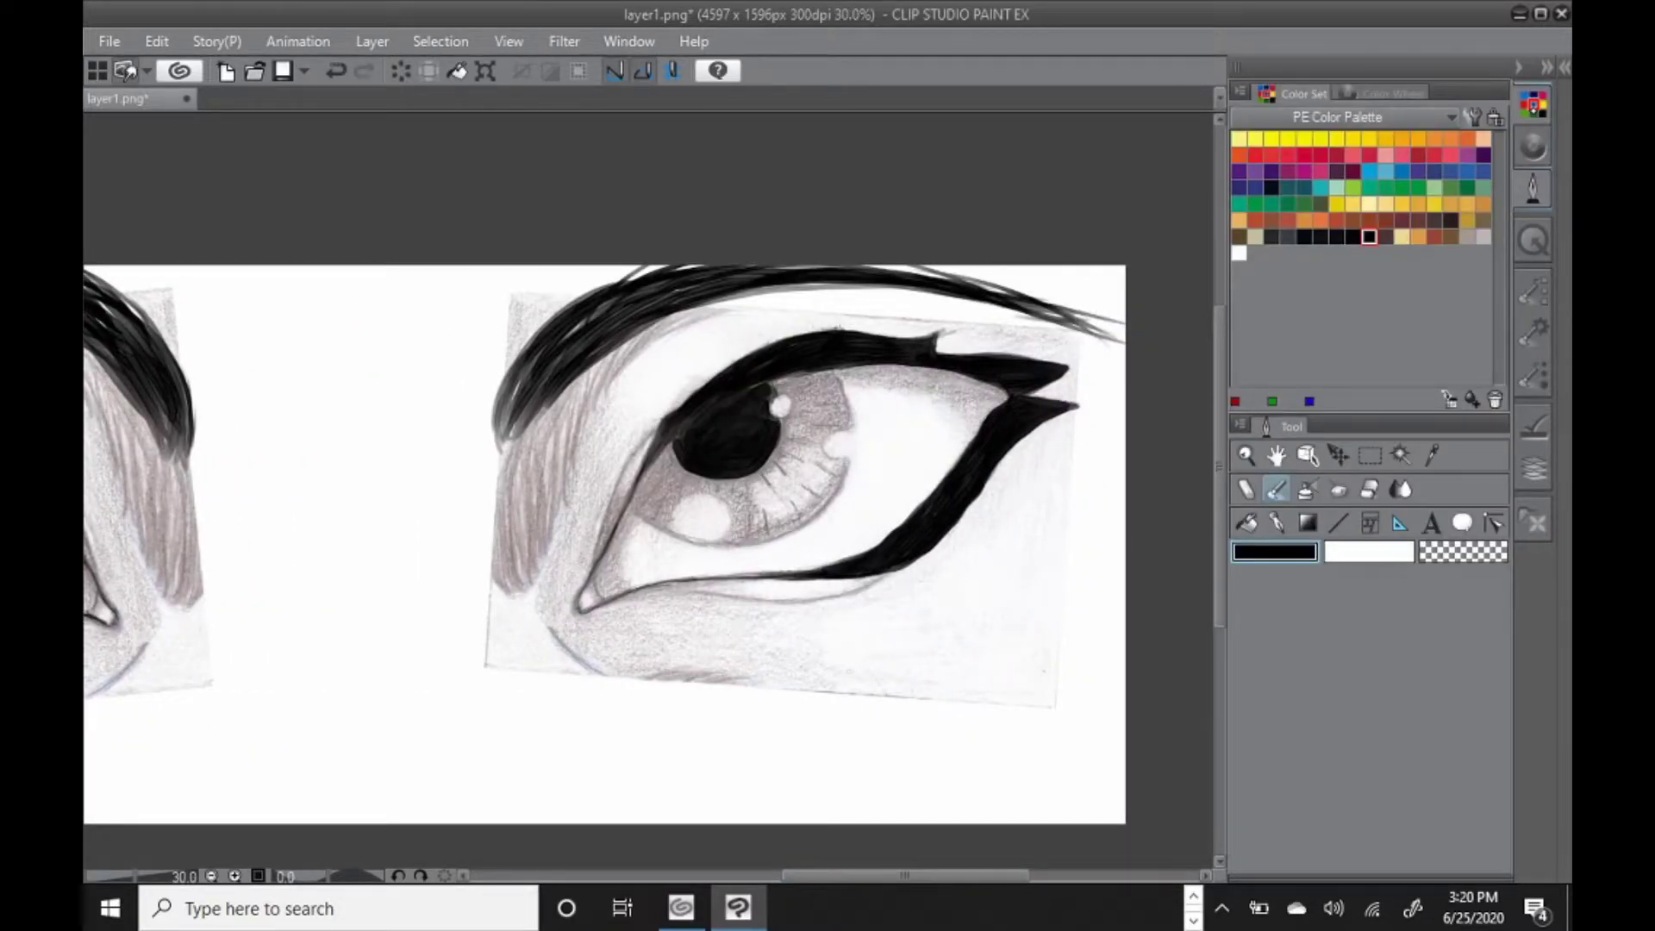
left_click(1418, 203)
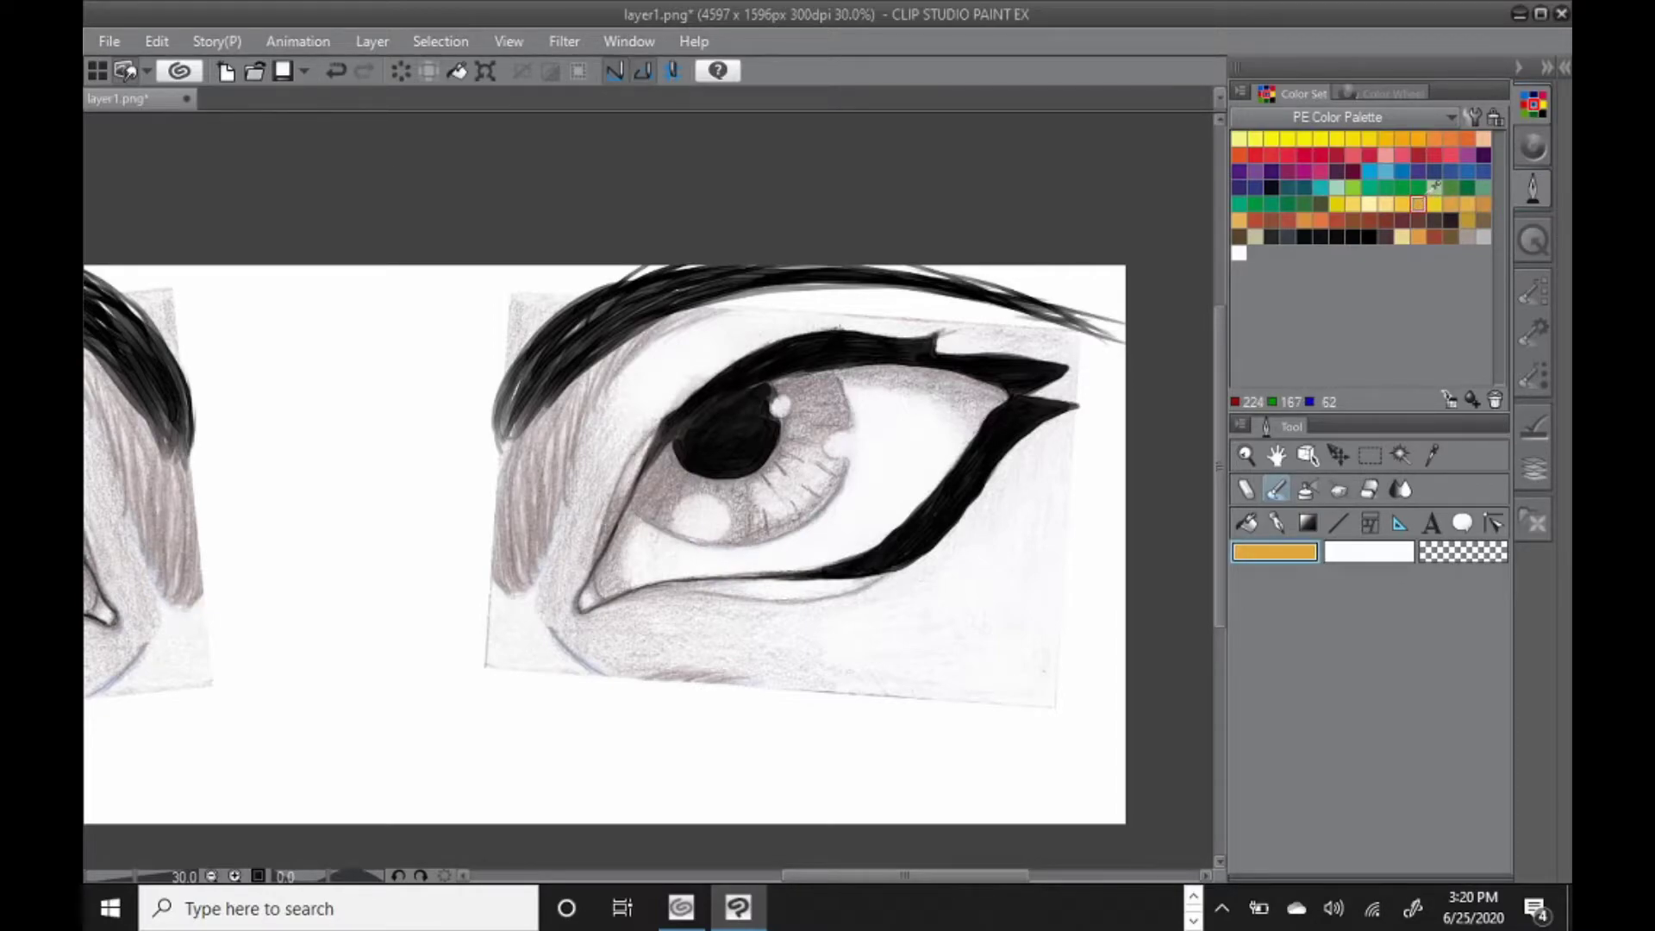
left_click(1354, 219)
left_click(1307, 217)
left_click(1239, 220)
double_click(1274, 551)
left_click_drag(736, 357, 717, 339)
left_click(1068, 296)
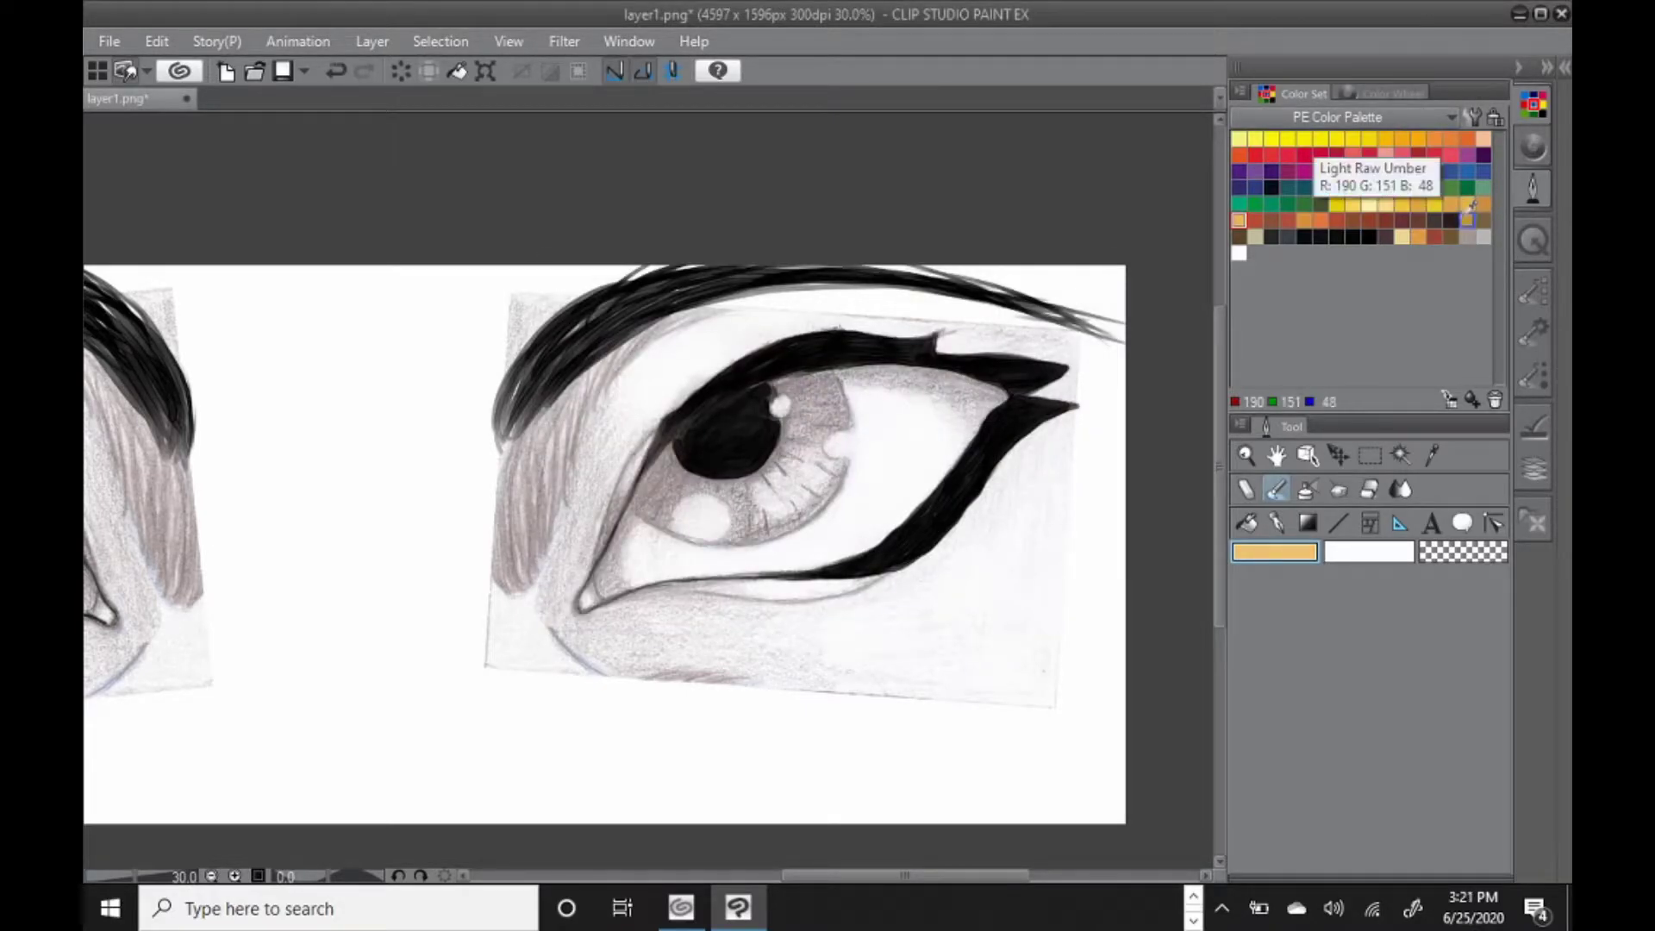
Choose Light Raw Umber as the drawing colour and brighten it to H 44, S 73, V 84.
left_click(1468, 220)
double_click(1274, 552)
left_click_drag(778, 399, 780, 362)
left_click(1066, 295)
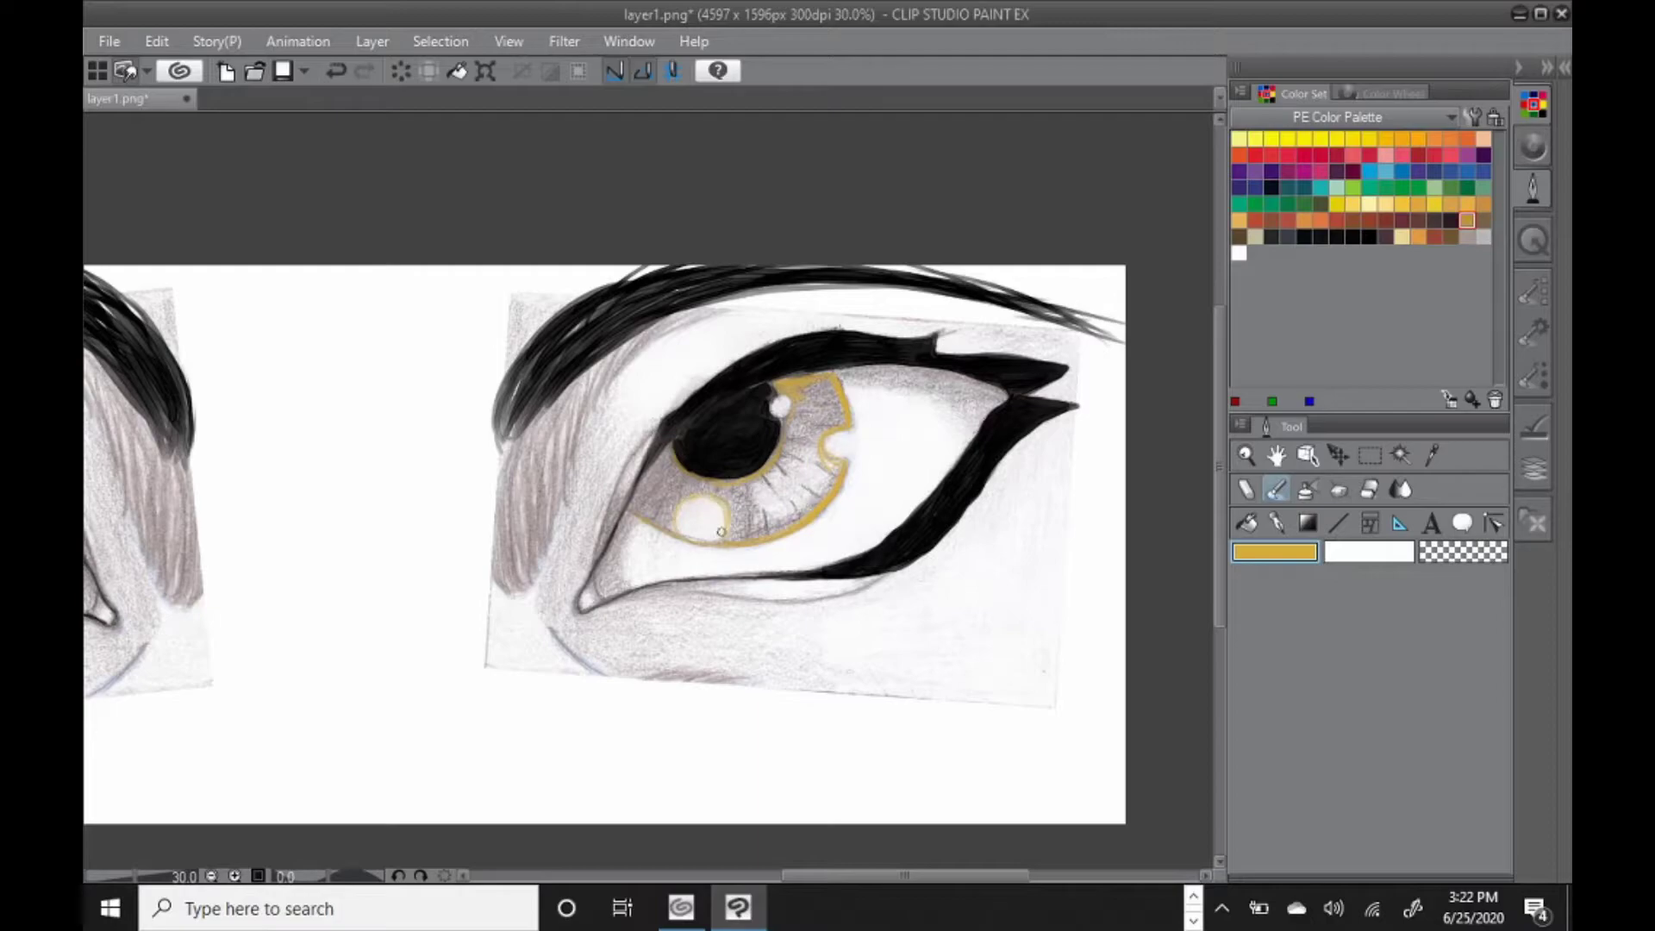
Fill the right-hand iris with the golden colour at brush size 50, leaving the round highlights white.
left_click(1534, 291)
left_click(1437, 560)
mouse_move(805, 408)
left_mouse_down()
mouse_move(825, 372)
mouse_move(818, 417)
mouse_move(835, 416)
mouse_move(831, 384)
mouse_move(804, 422)
mouse_move(829, 469)
mouse_move(812, 505)
mouse_move(793, 442)
mouse_move(762, 500)
mouse_move(790, 495)
mouse_move(772, 530)
mouse_move(732, 534)
mouse_move(756, 528)
mouse_move(728, 494)
mouse_move(682, 484)
mouse_move(666, 450)
mouse_move(640, 489)
mouse_move(652, 511)
mouse_move(685, 487)
mouse_move(644, 492)
mouse_move(660, 455)
mouse_move(677, 490)
left_mouse_up()
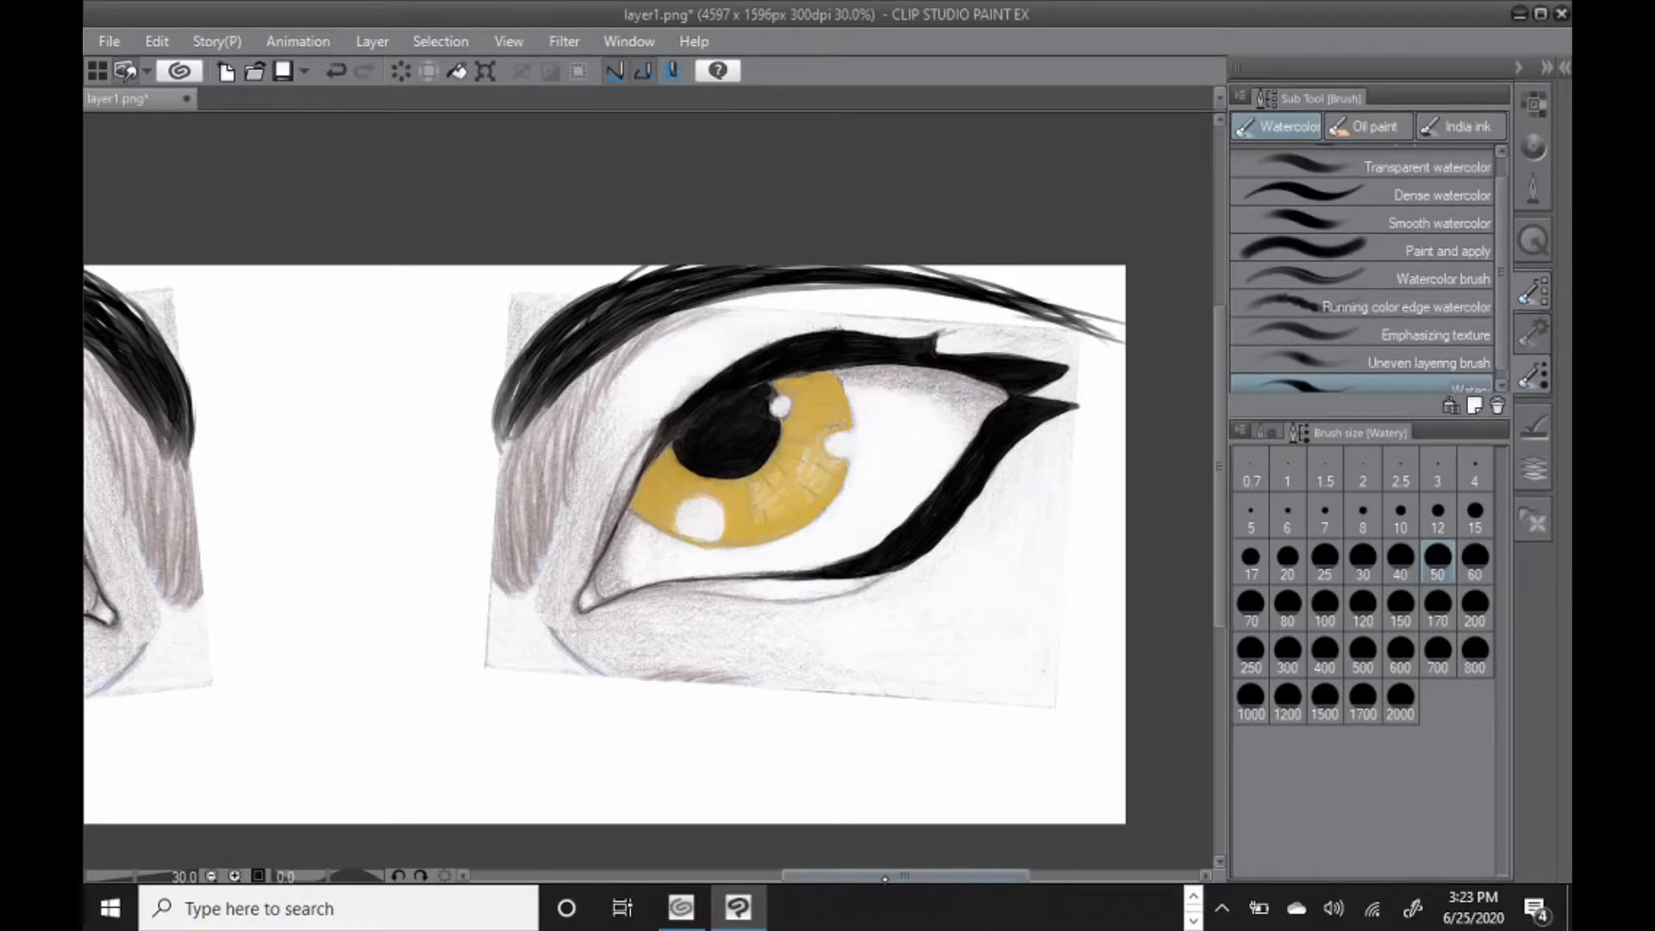
Outline and fill the left-hand iris in the same golden colour, finishing the lower area with brush size 80.
left_click_drag(882, 875, 769, 834)
mouse_move(390, 398)
left_mouse_down()
mouse_move(329, 382)
mouse_move(313, 413)
mouse_move(324, 385)
mouse_move(328, 504)
mouse_move(322, 487)
mouse_move(371, 545)
left_mouse_up()
mouse_move(543, 515)
left_mouse_down()
mouse_move(505, 534)
mouse_move(469, 501)
mouse_move(434, 528)
mouse_move(466, 566)
mouse_move(489, 550)
mouse_move(385, 548)
mouse_move(427, 557)
mouse_move(423, 503)
mouse_move(520, 488)
mouse_move(504, 470)
mouse_move(521, 516)
mouse_move(494, 493)
left_mouse_up()
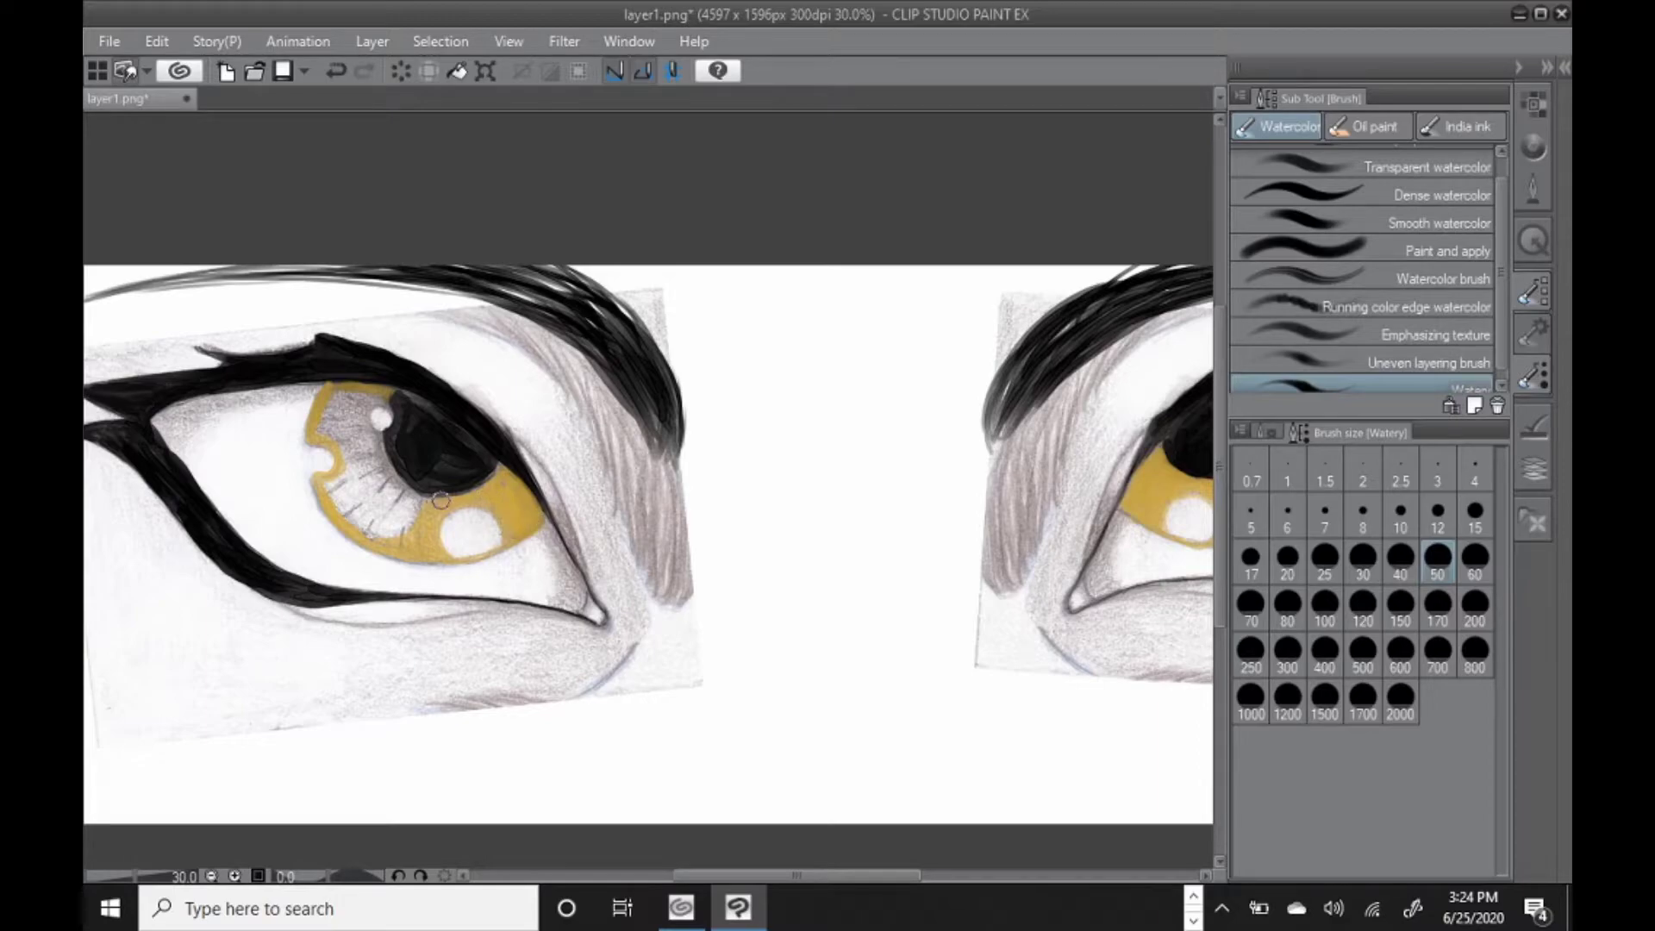
mouse_move(349, 387)
left_mouse_down()
mouse_move(384, 394)
mouse_move(332, 417)
mouse_move(334, 389)
mouse_move(355, 453)
left_mouse_up()
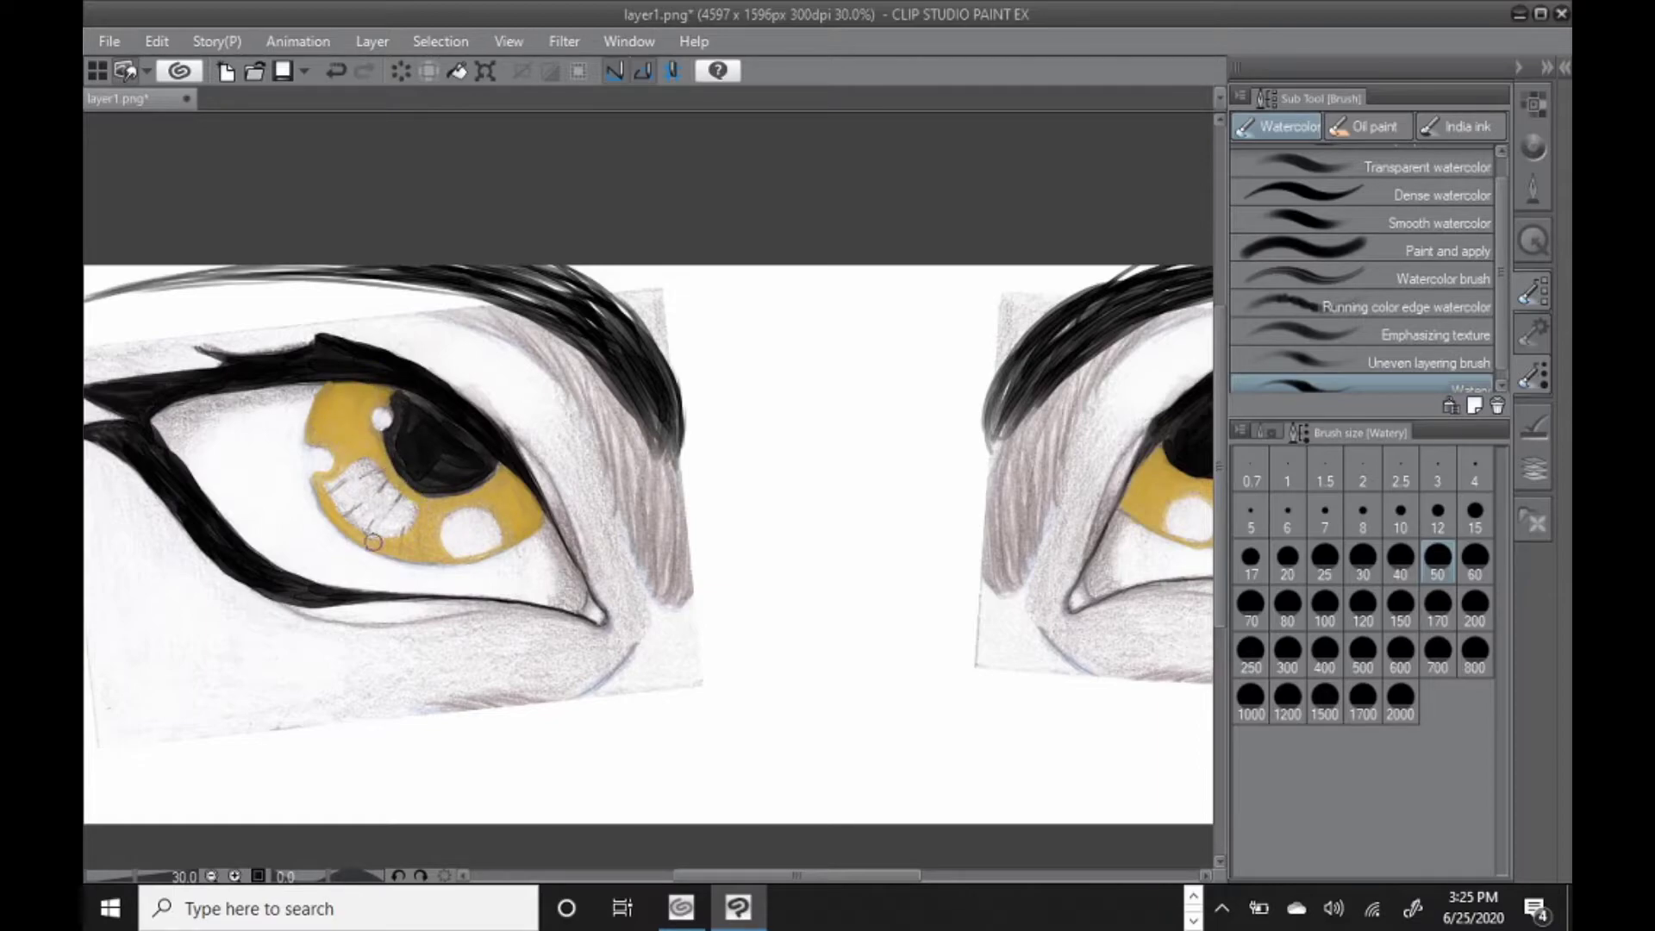
left_click(1287, 608)
mouse_move(362, 464)
left_mouse_down()
mouse_move(410, 510)
mouse_move(390, 517)
mouse_move(365, 451)
mouse_move(369, 527)
mouse_move(350, 475)
mouse_move(343, 508)
mouse_move(379, 528)
left_mouse_up()
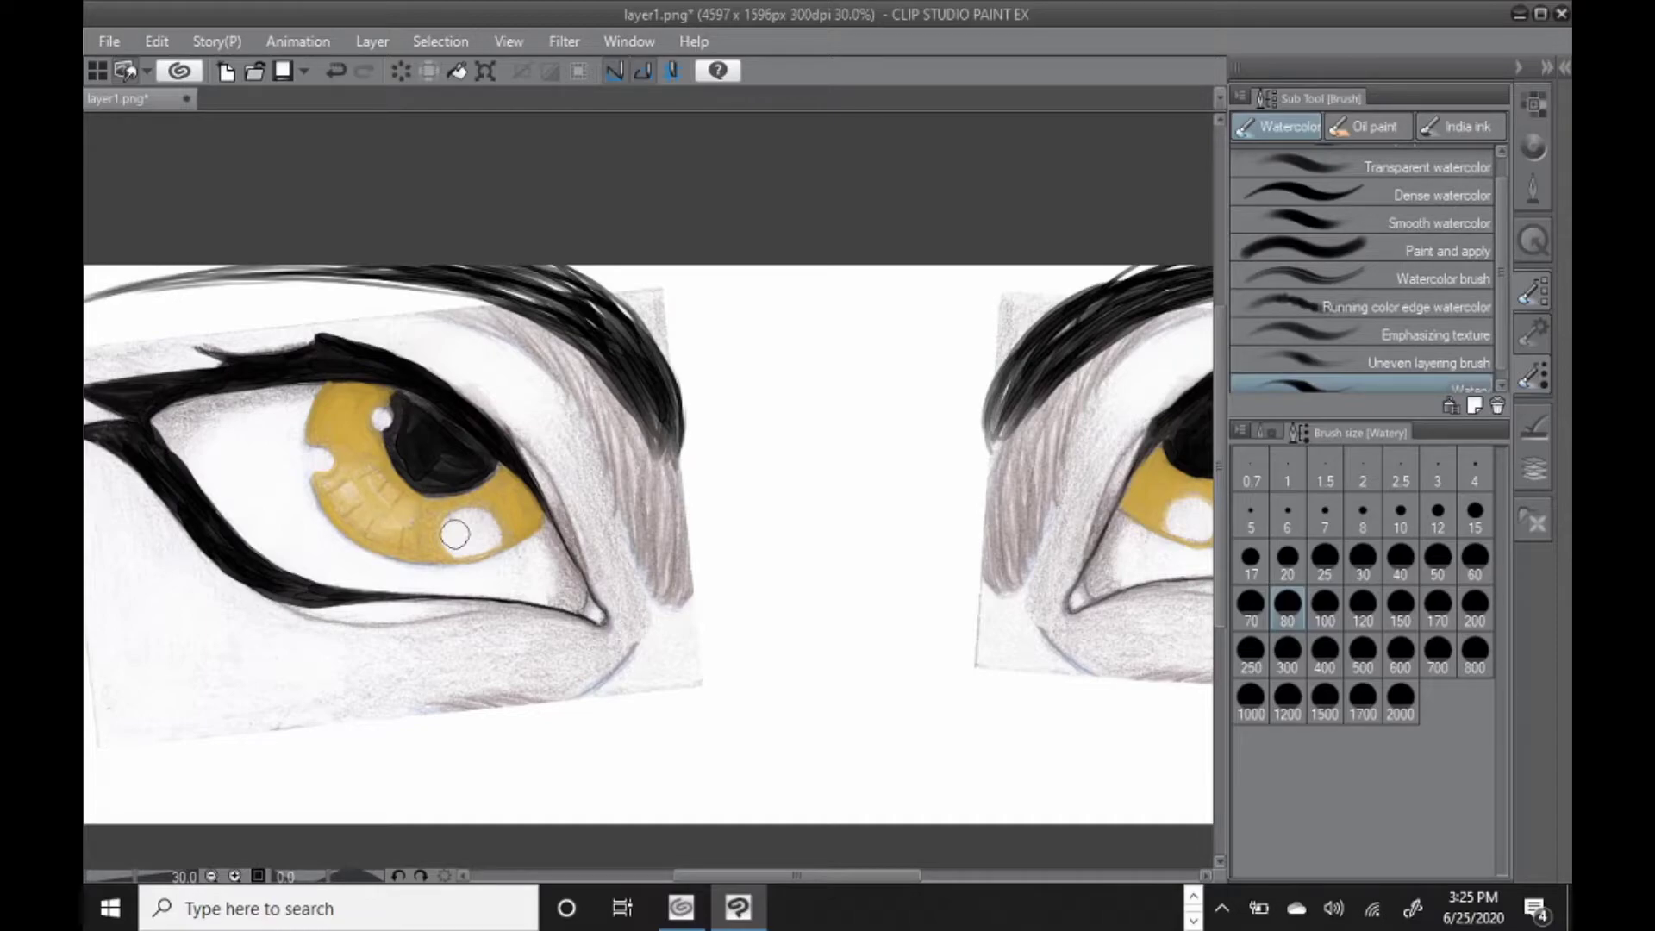
Colour the inner corners of both eyes with the palette's peach (RGB 244, 190, 152) at brush size 25.
scroll(931, 853, "right", 4)
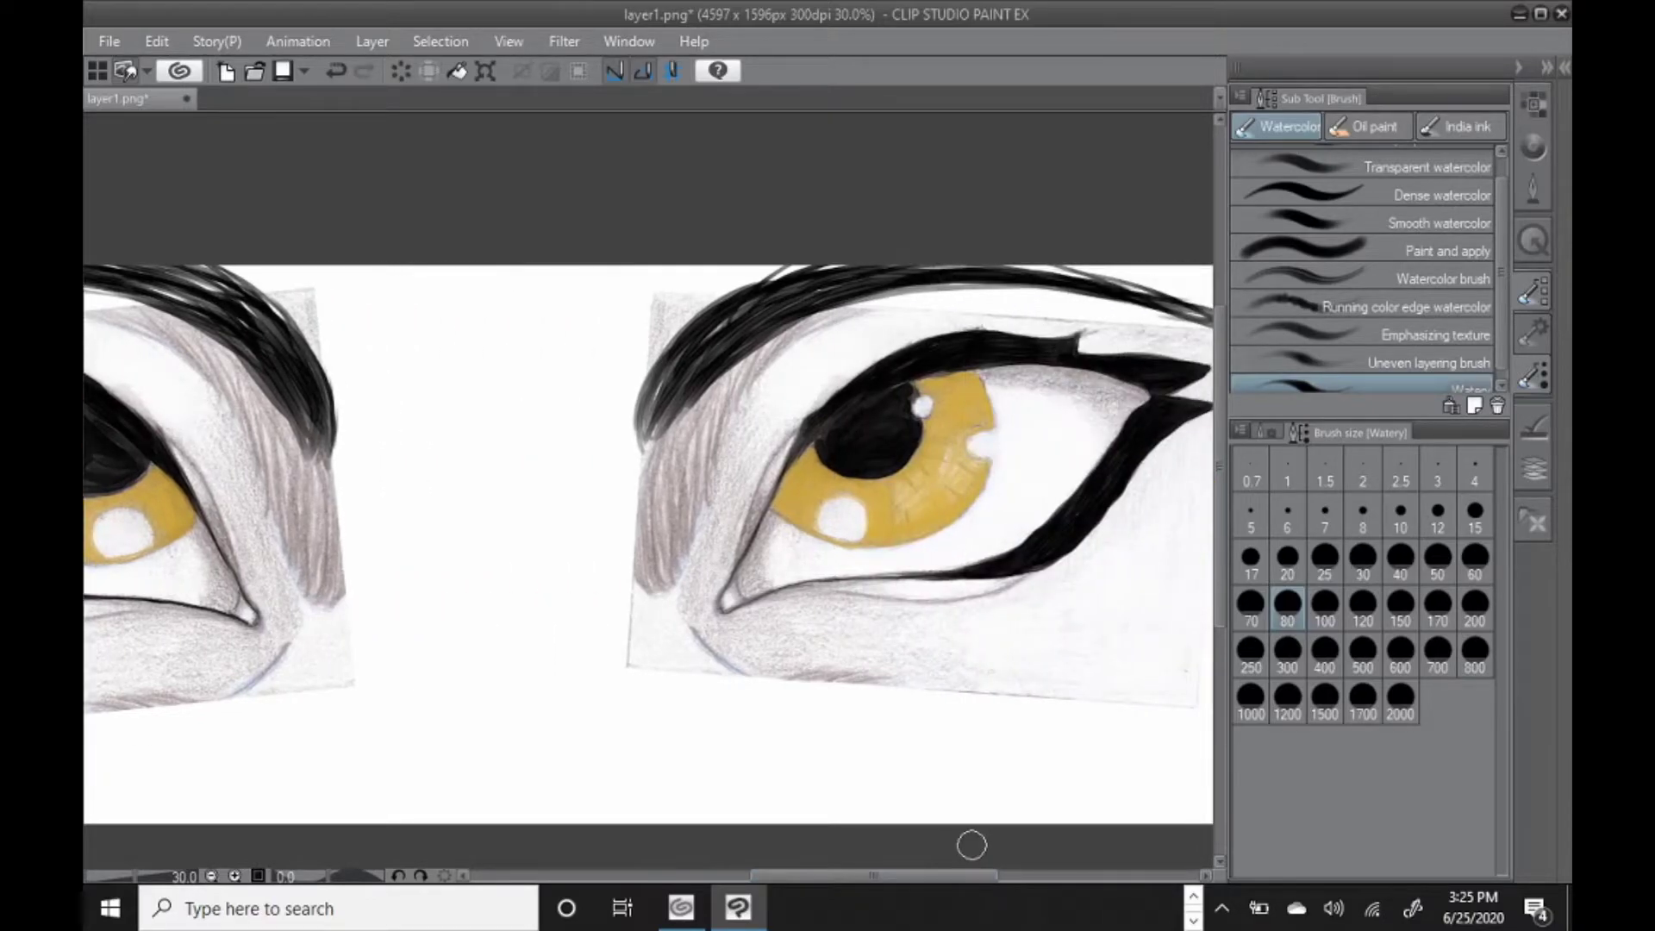
left_click(1532, 146)
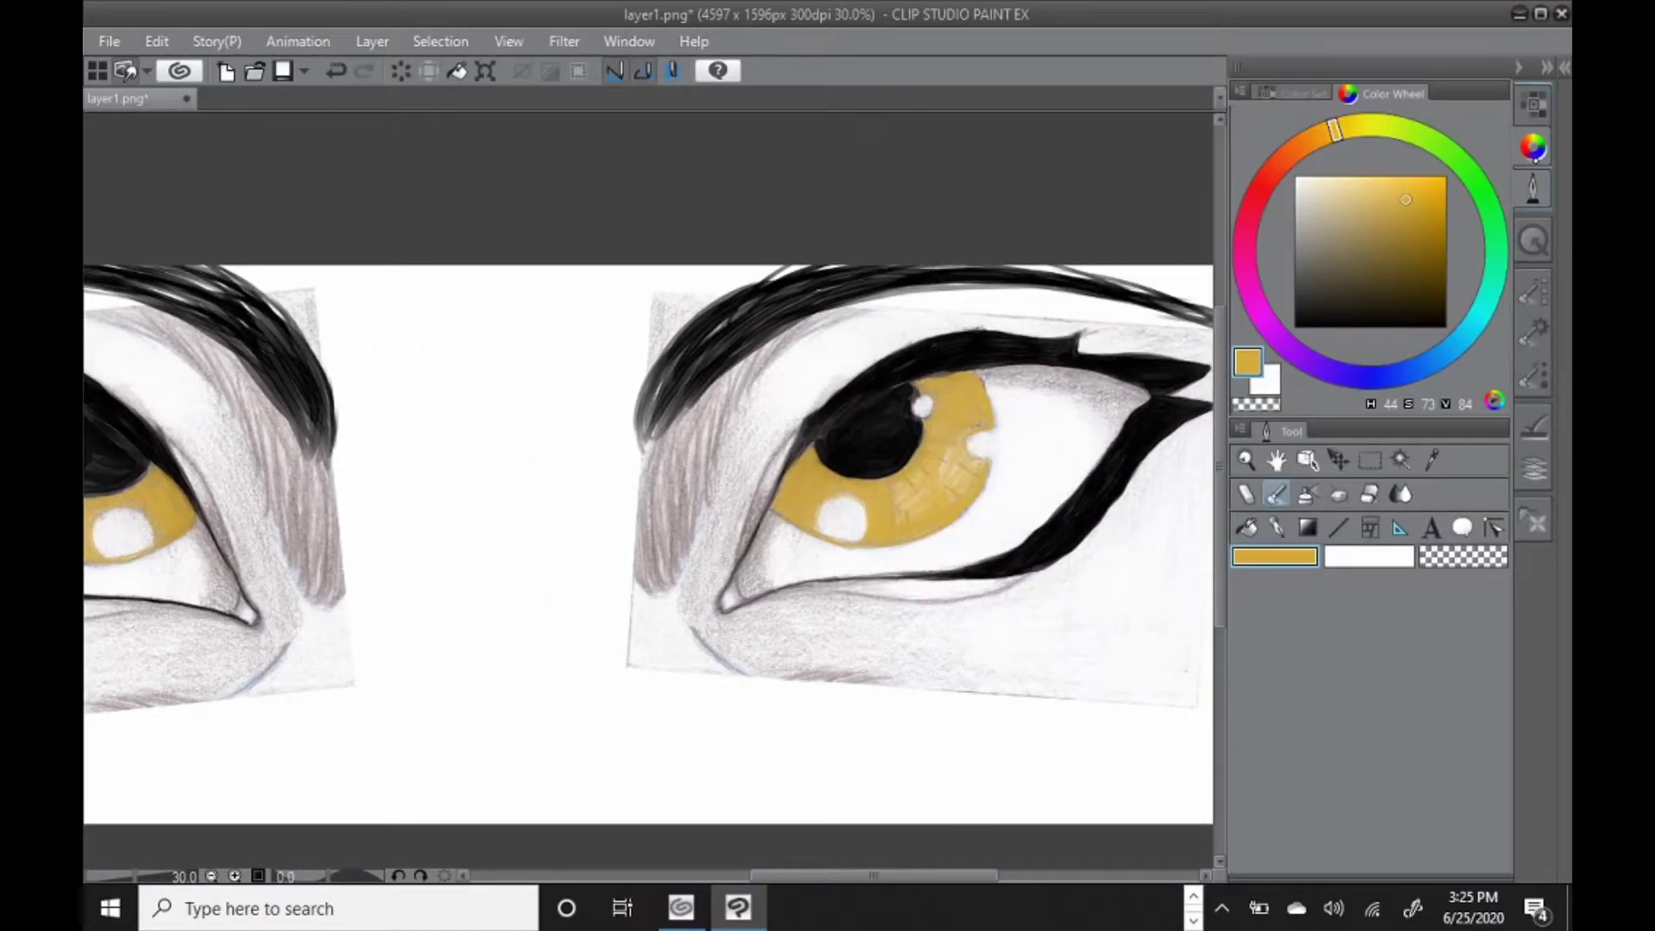
left_click(1293, 93)
left_click(1484, 138)
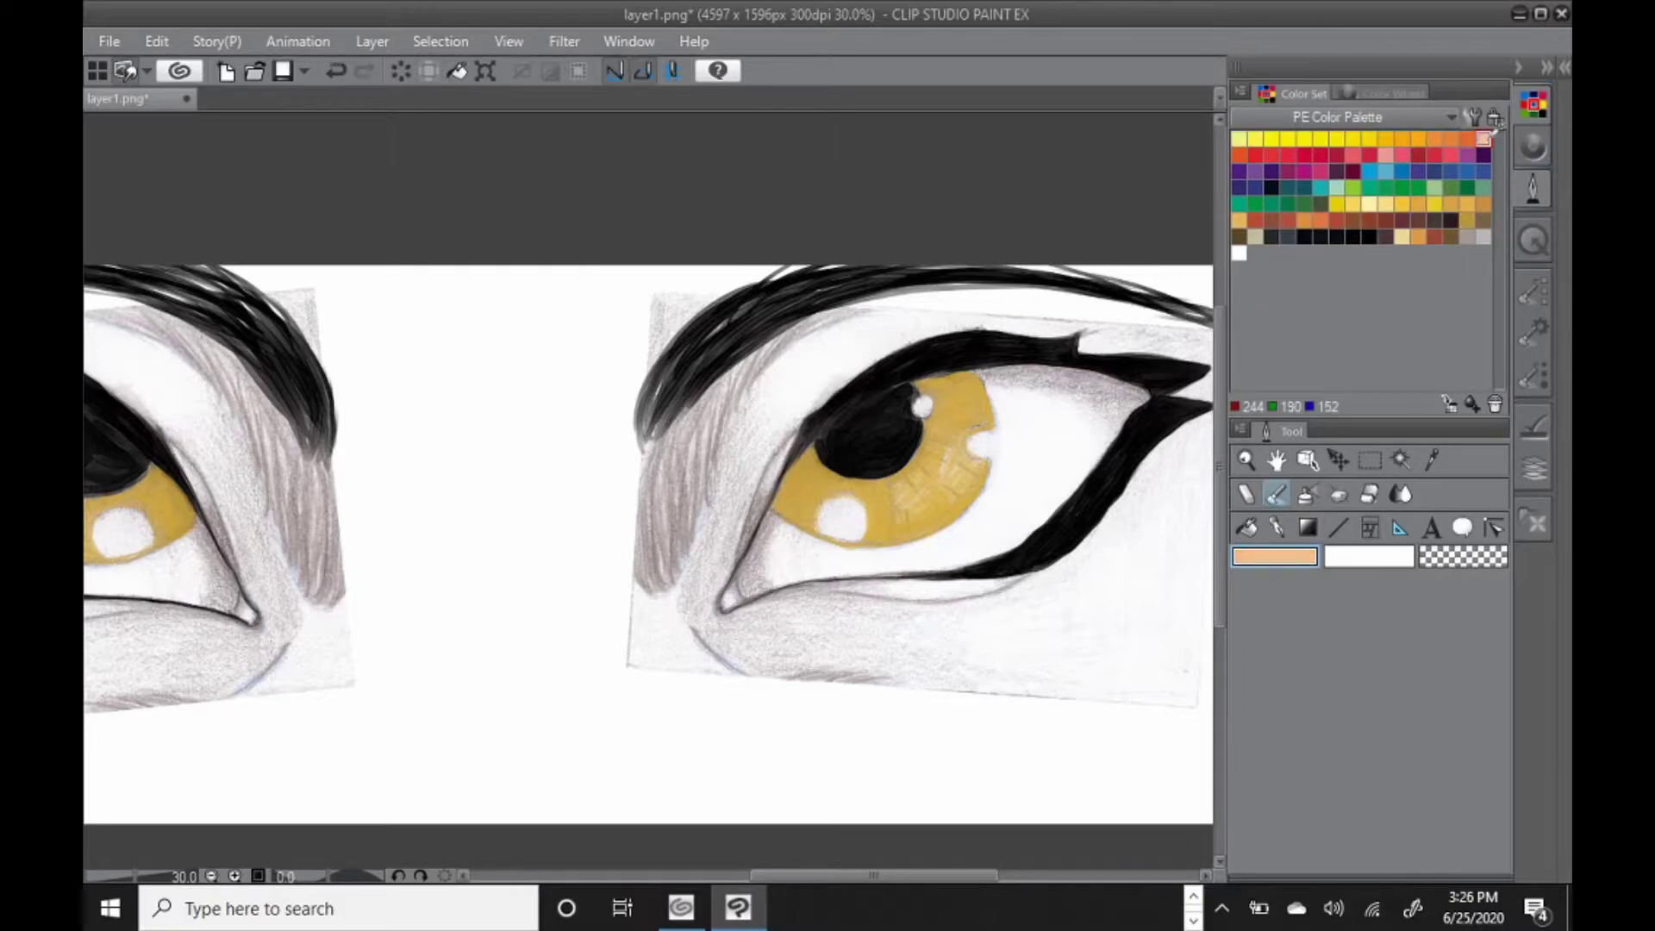
left_click(1532, 291)
left_click(1325, 560)
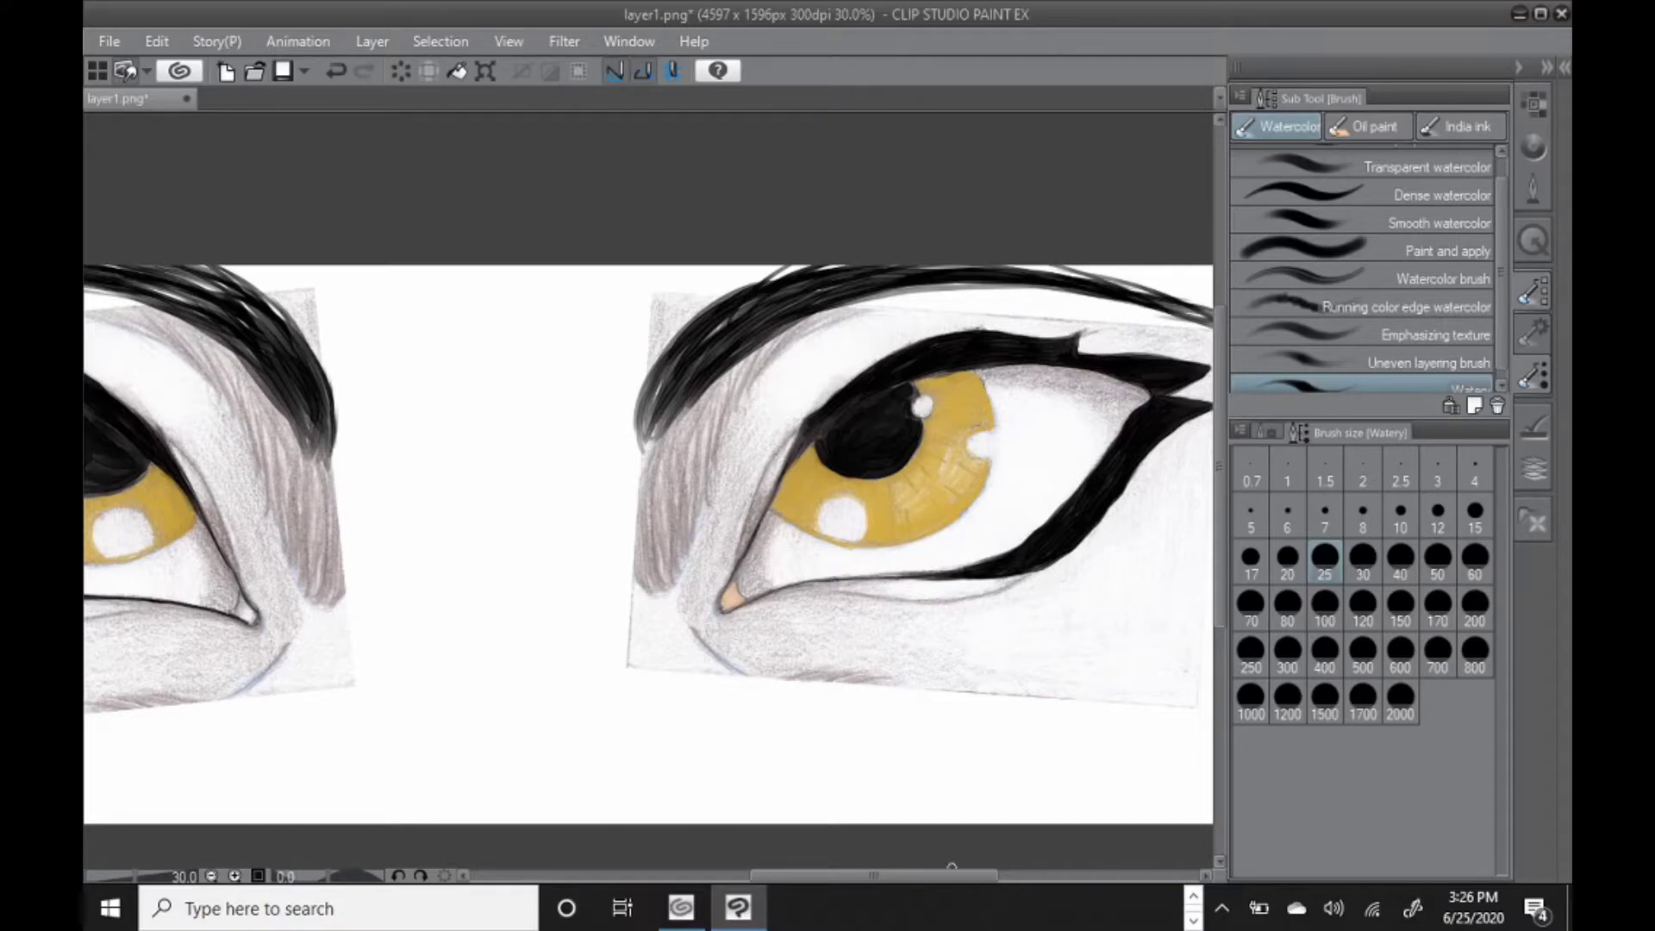
left_click_drag(936, 874, 870, 874)
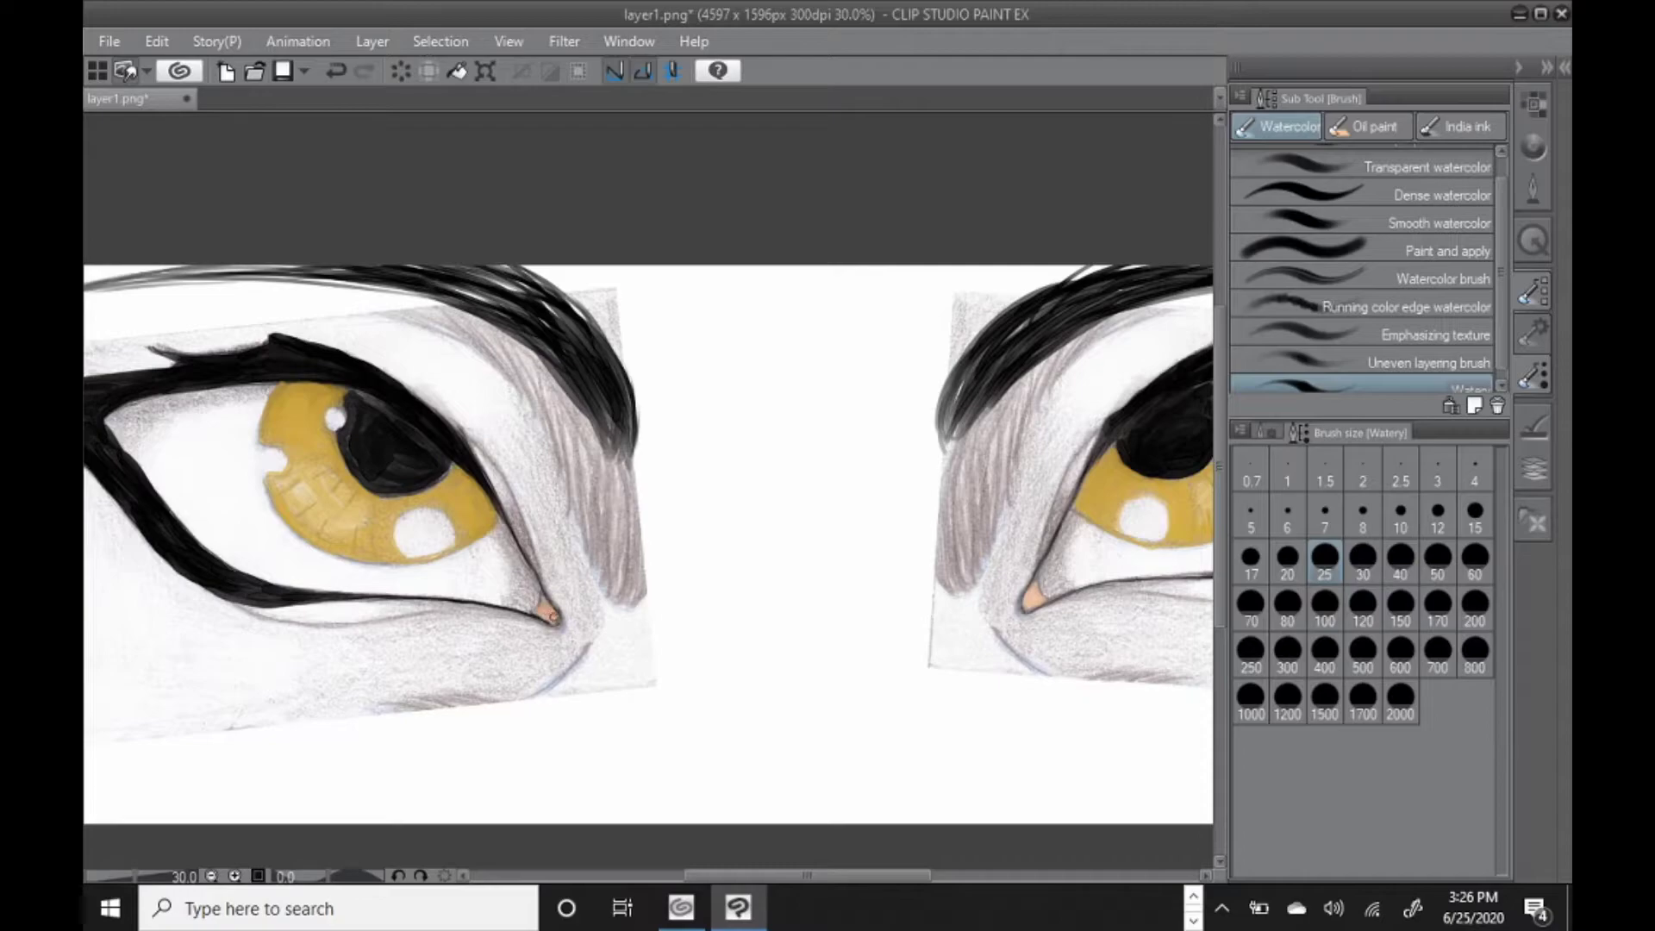
Choose the pale green palette colour for drawing and lighten it to a very pale mint.
scroll(550, 615, "right", 5)
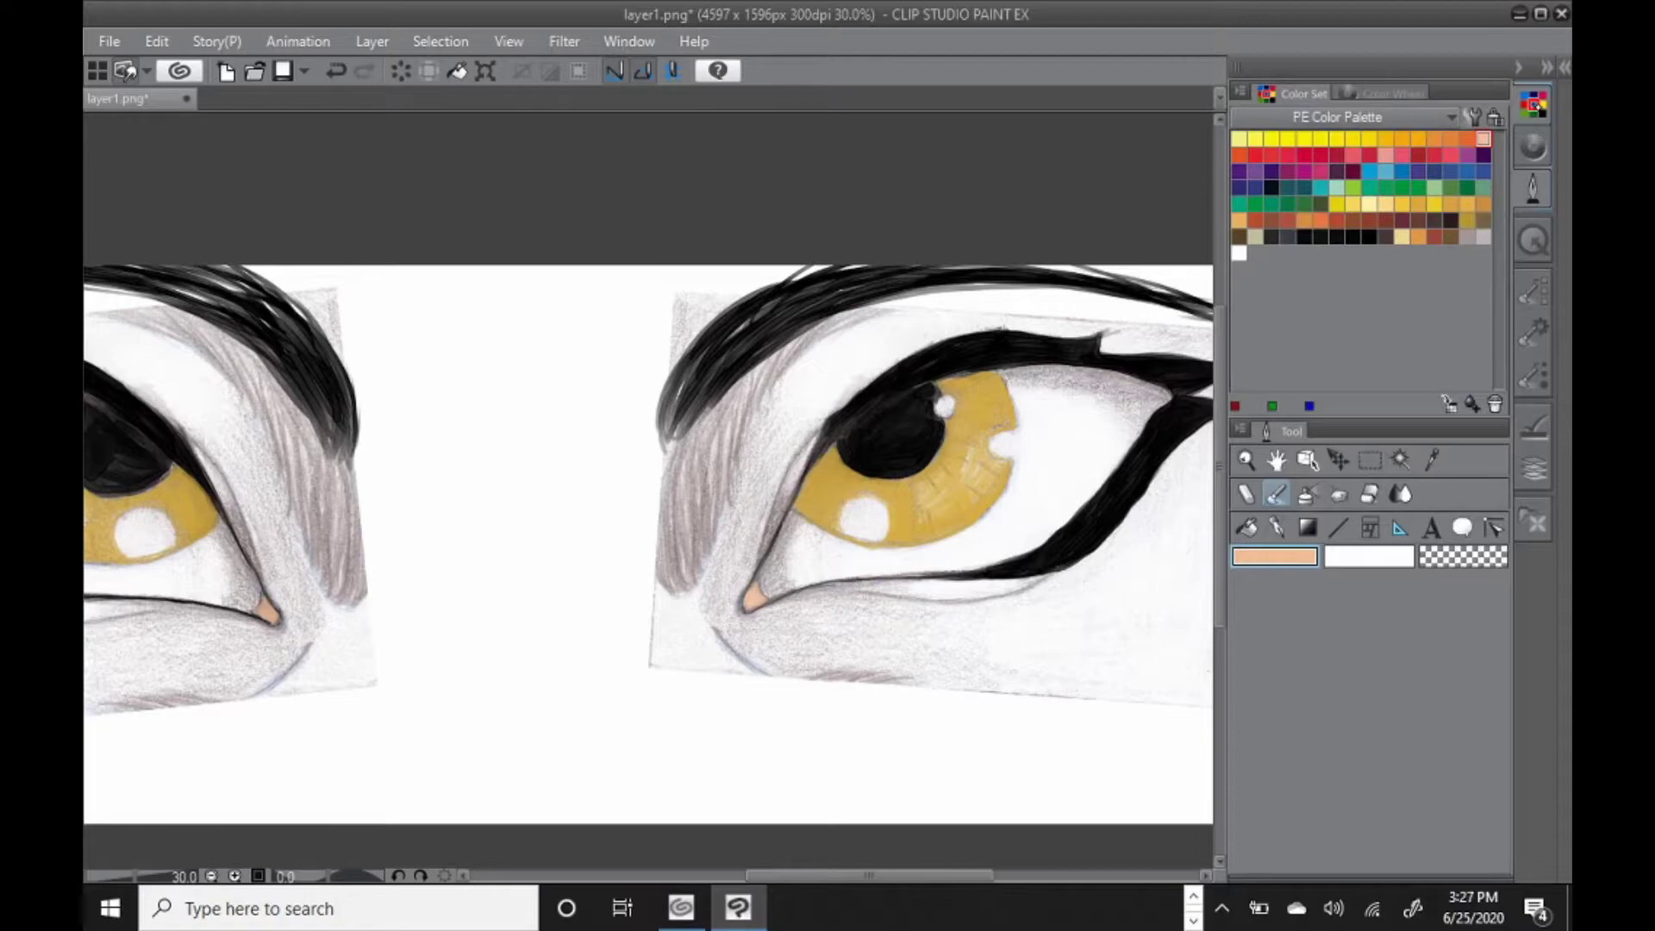
left_click(1337, 186)
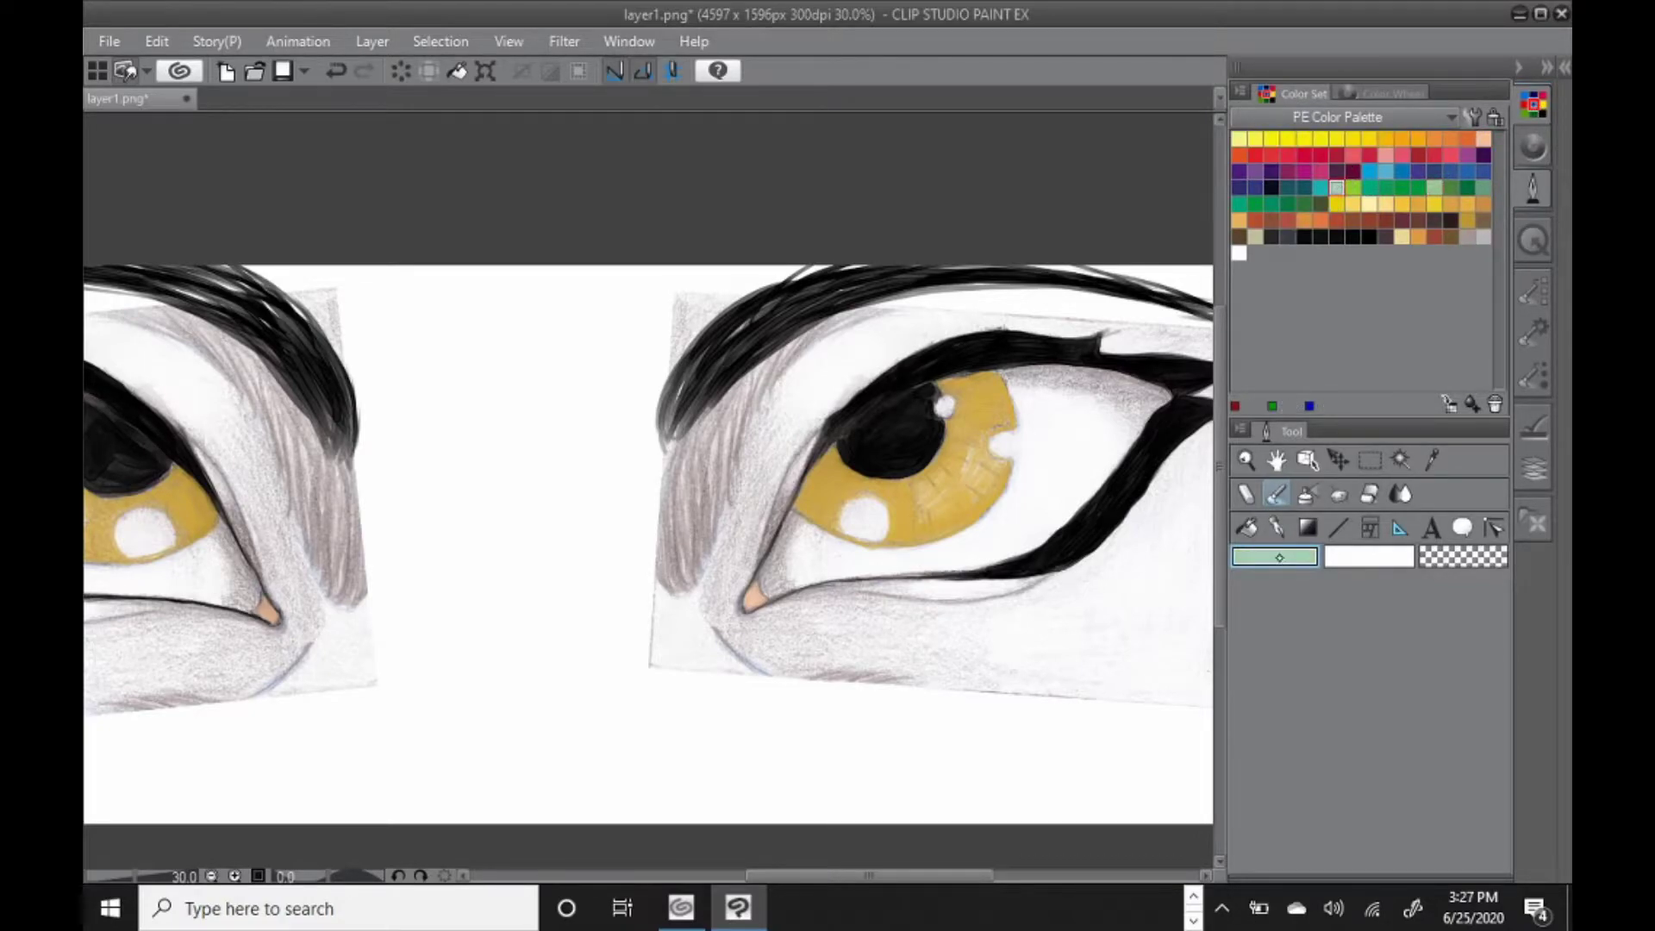
left_click(1276, 556)
left_click_drag(629, 362, 582, 340)
left_click(1055, 294)
Fill the white of the right-hand eye with pale mint, using brush size 40 and finishing the outer area at size 60.
left_click(1534, 293)
left_click(1391, 571)
mouse_move(768, 591)
left_mouse_down()
mouse_move(797, 579)
mouse_move(780, 533)
left_mouse_up()
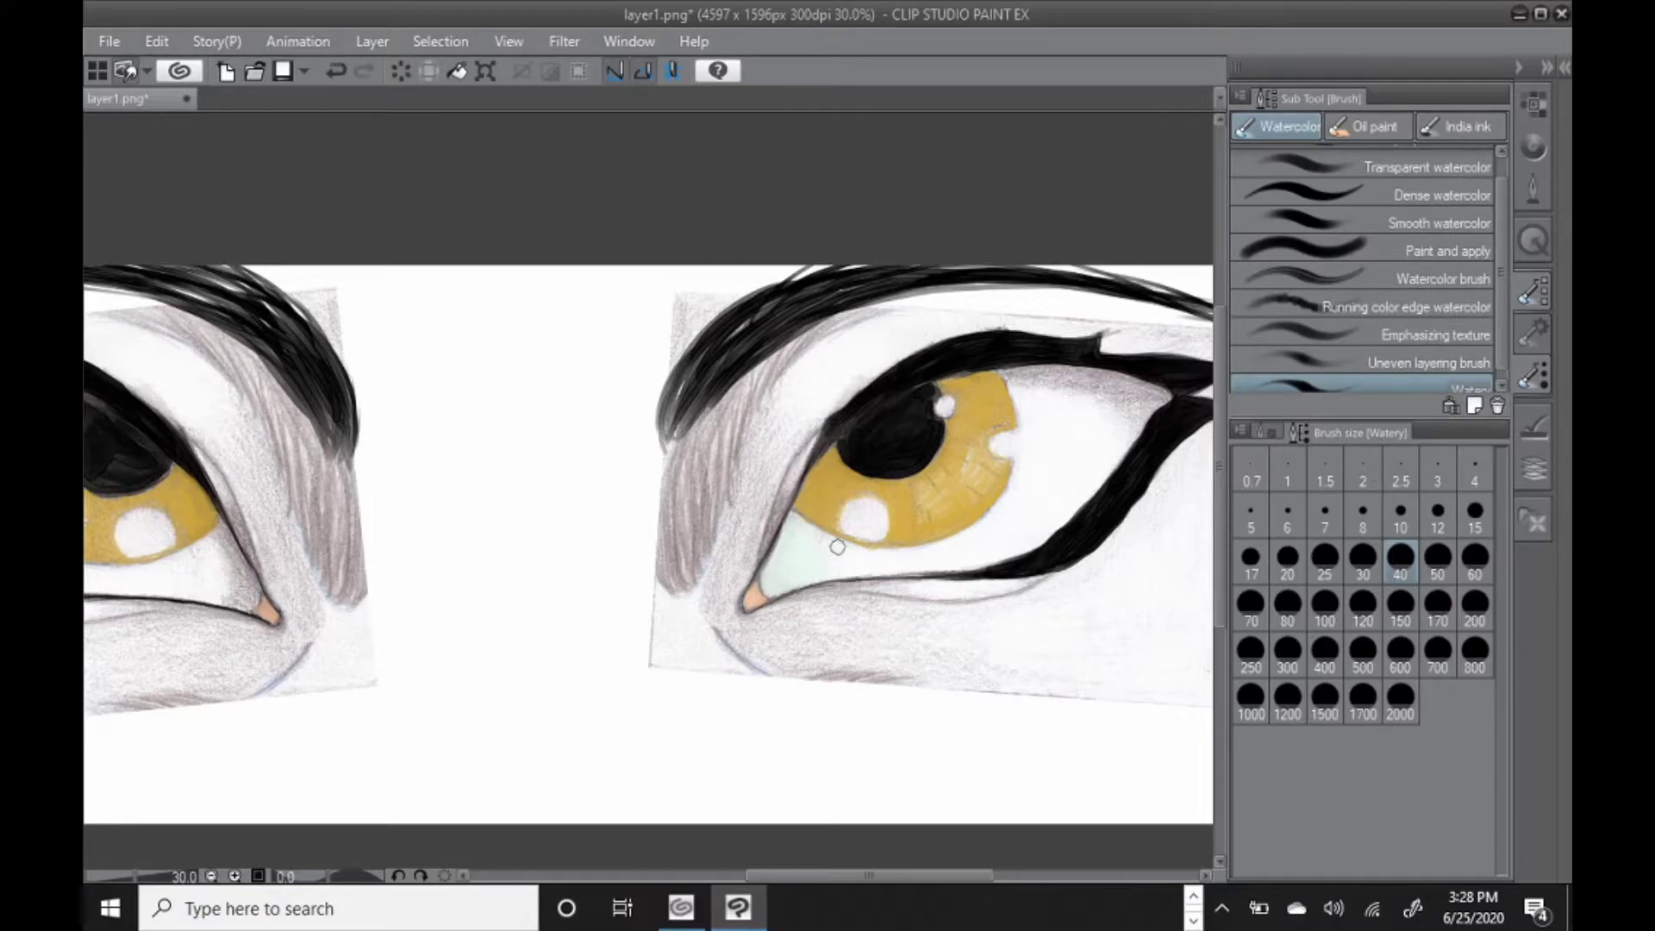
left_click_drag(810, 574, 931, 553)
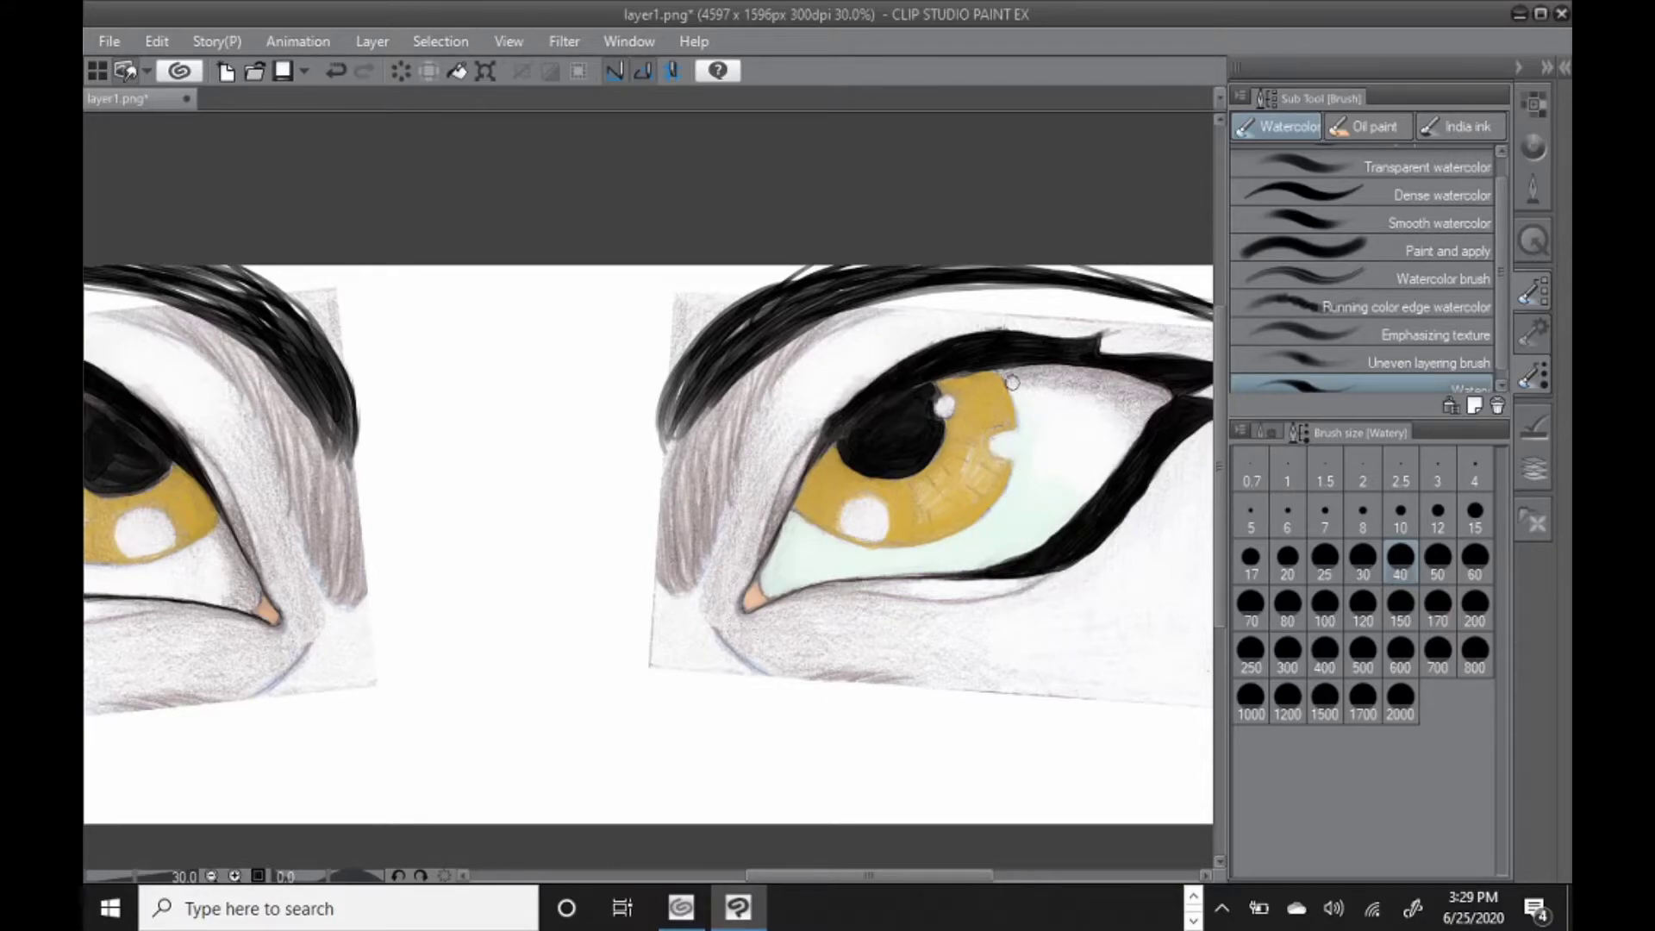
left_click(1470, 565)
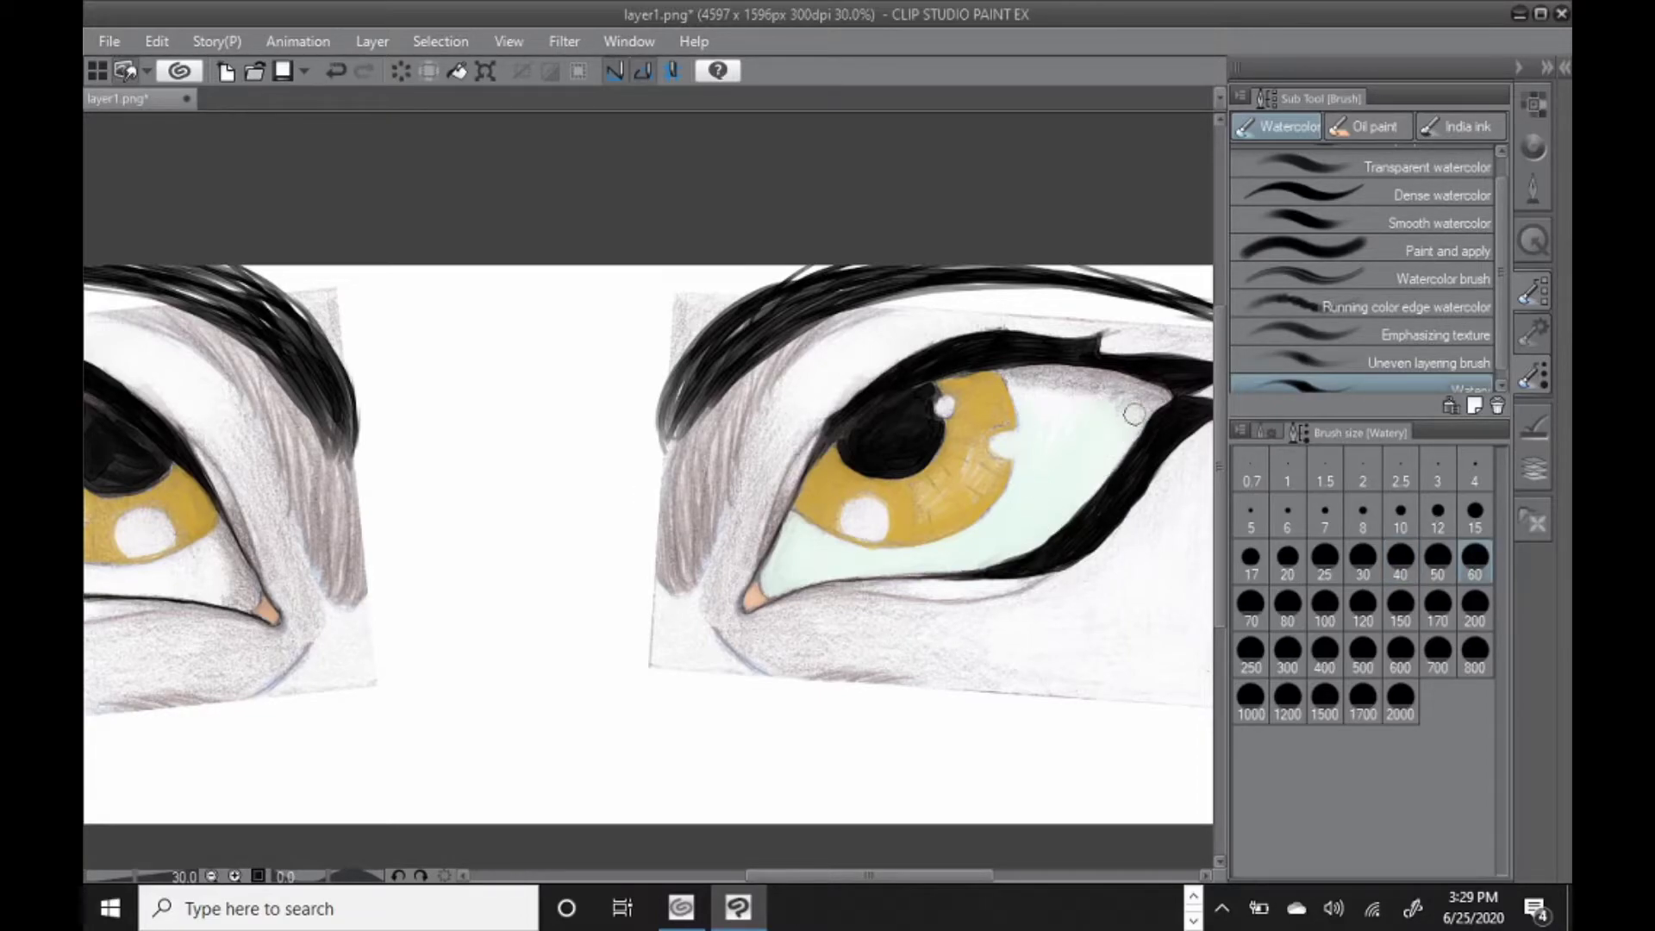
mouse_move(1161, 397)
left_mouse_down()
mouse_move(1142, 392)
mouse_move(1133, 422)
mouse_move(1014, 369)
mouse_move(1087, 377)
mouse_move(1020, 384)
mouse_move(1073, 371)
left_mouse_up()
mouse_move(1135, 422)
left_mouse_down()
mouse_move(1153, 400)
mouse_move(1109, 447)
mouse_move(1159, 398)
left_mouse_up()
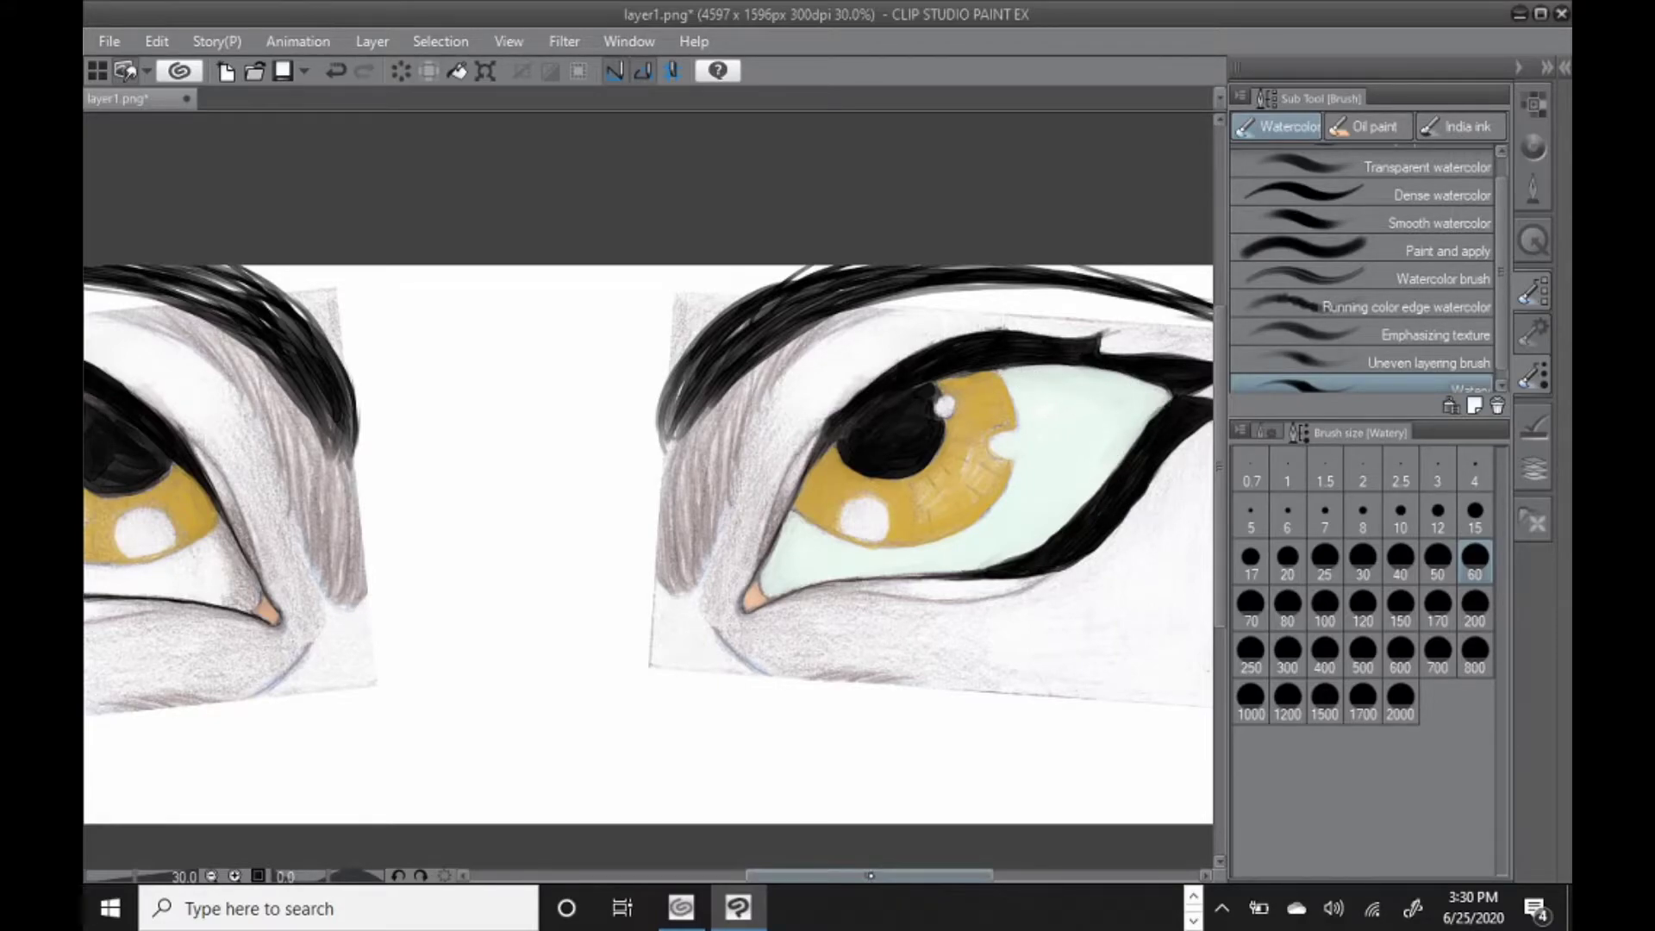
Fill the white of the left-hand eye with the same pale mint at brush size 60.
left_click_drag(869, 875, 776, 875)
mouse_move(645, 570)
left_mouse_down()
mouse_move(638, 533)
mouse_move(677, 601)
mouse_move(635, 580)
mouse_move(458, 577)
mouse_move(533, 582)
mouse_move(437, 543)
left_mouse_up()
mouse_move(386, 417)
left_mouse_down()
mouse_move(406, 397)
mouse_move(256, 419)
mouse_move(297, 432)
mouse_move(264, 428)
mouse_move(385, 411)
mouse_move(336, 483)
mouse_move(325, 469)
mouse_move(417, 461)
mouse_move(392, 461)
mouse_move(348, 504)
mouse_move(409, 501)
mouse_move(448, 561)
left_mouse_up()
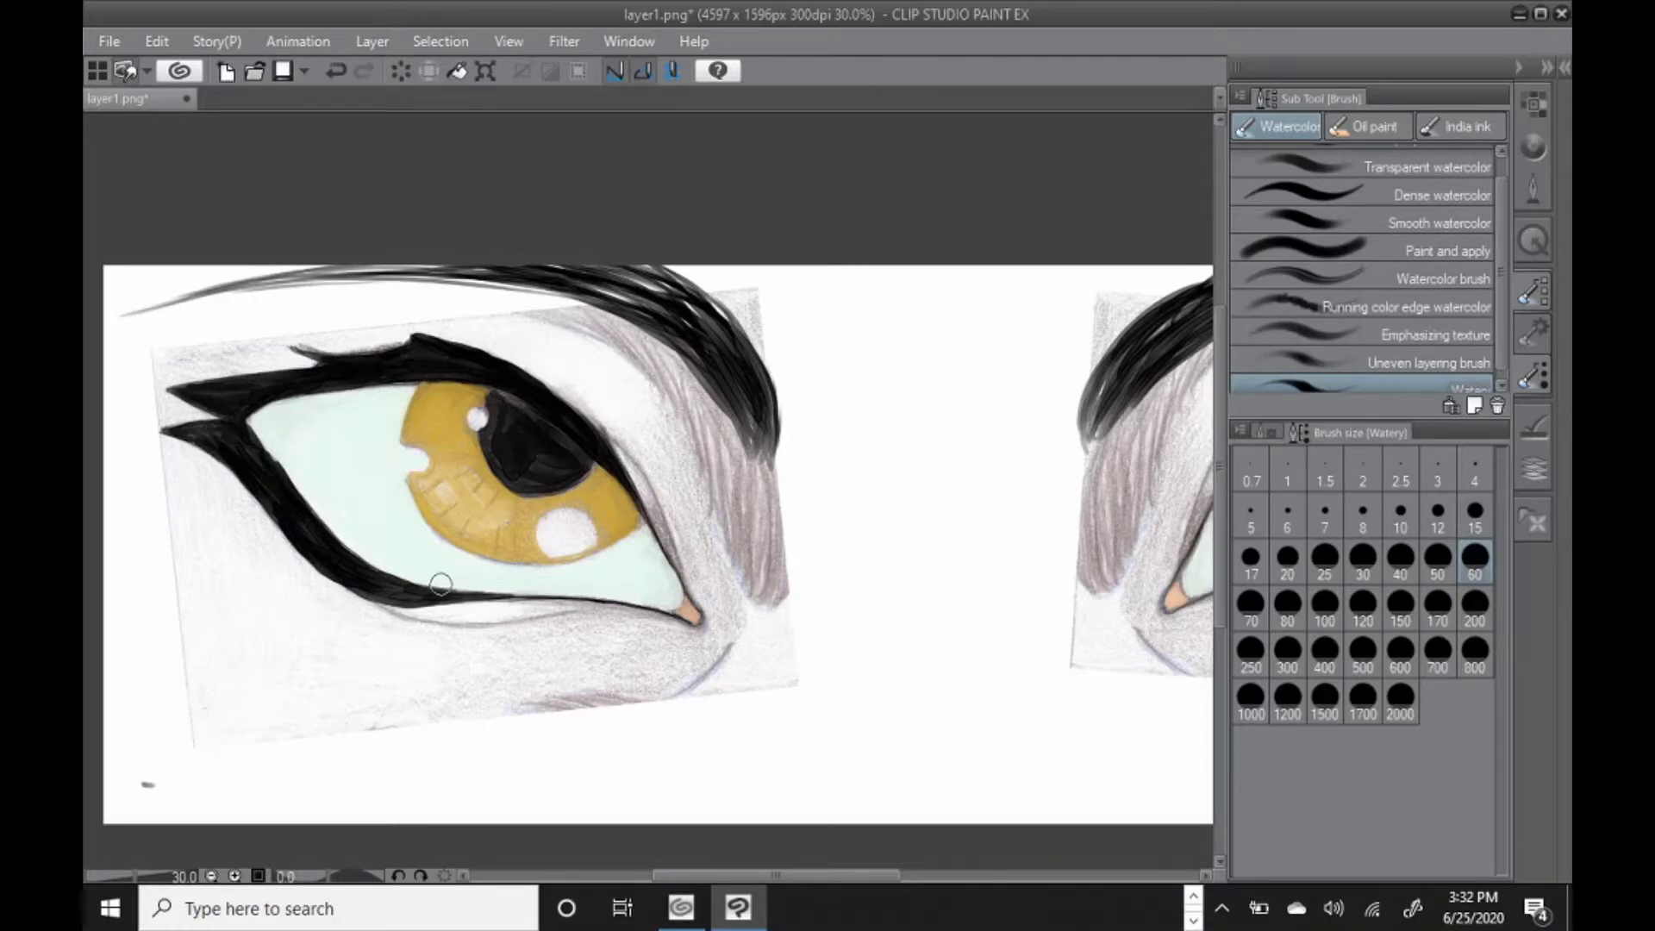
left_click_drag(847, 874, 902, 874)
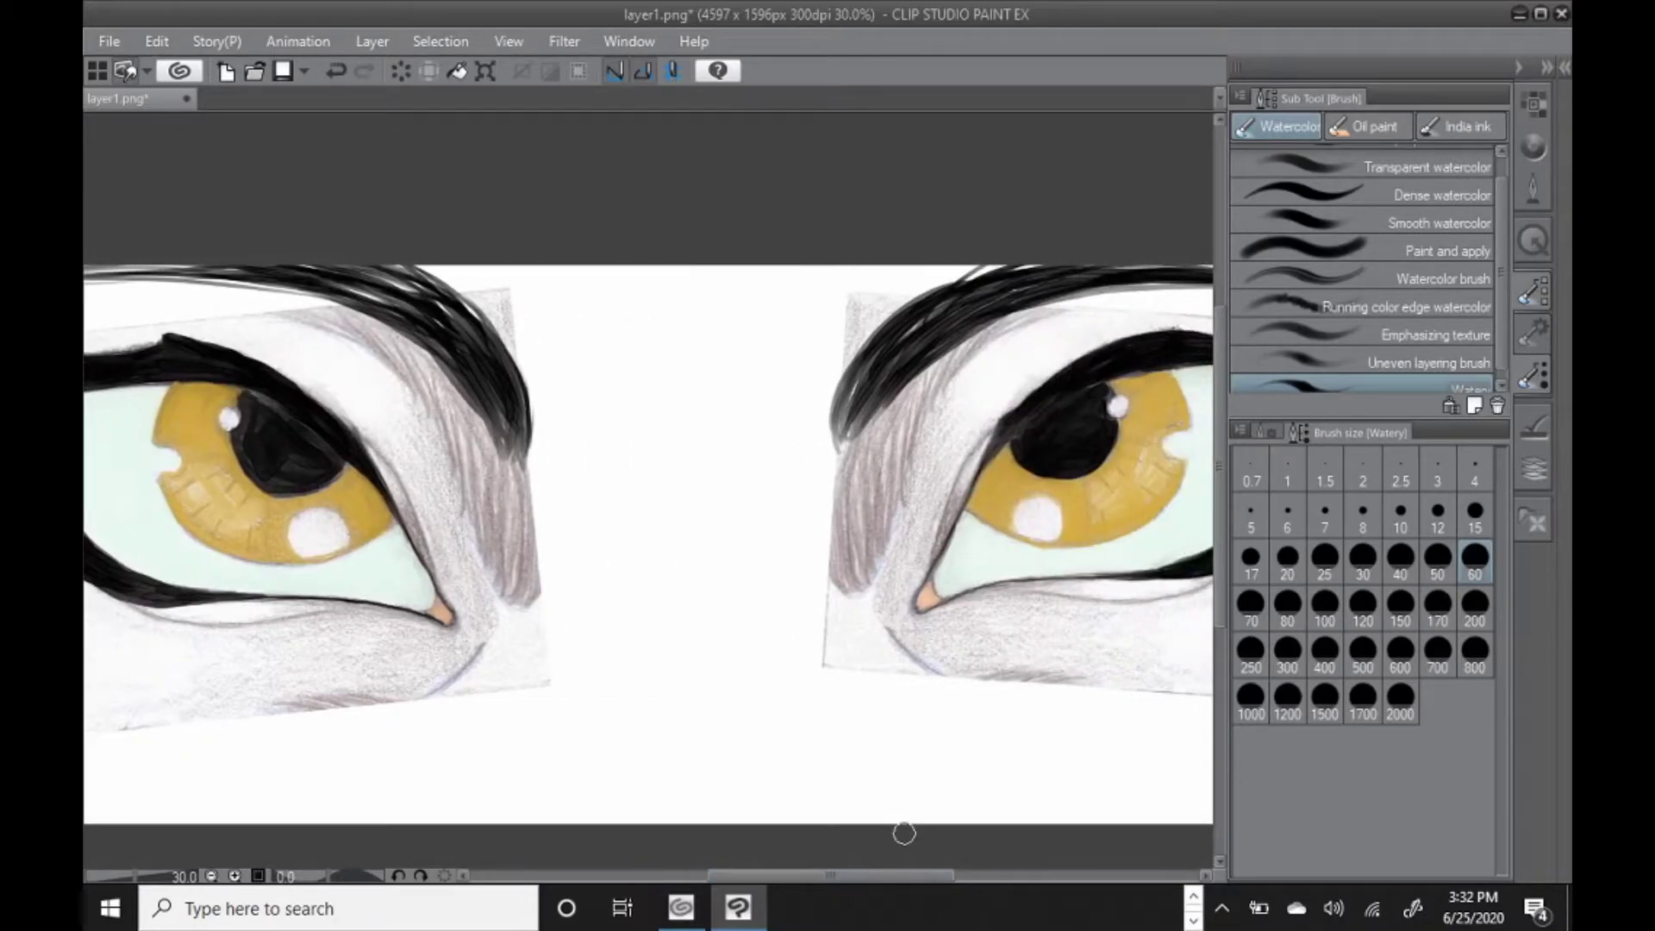
left_click(1535, 104)
left_click(1303, 220)
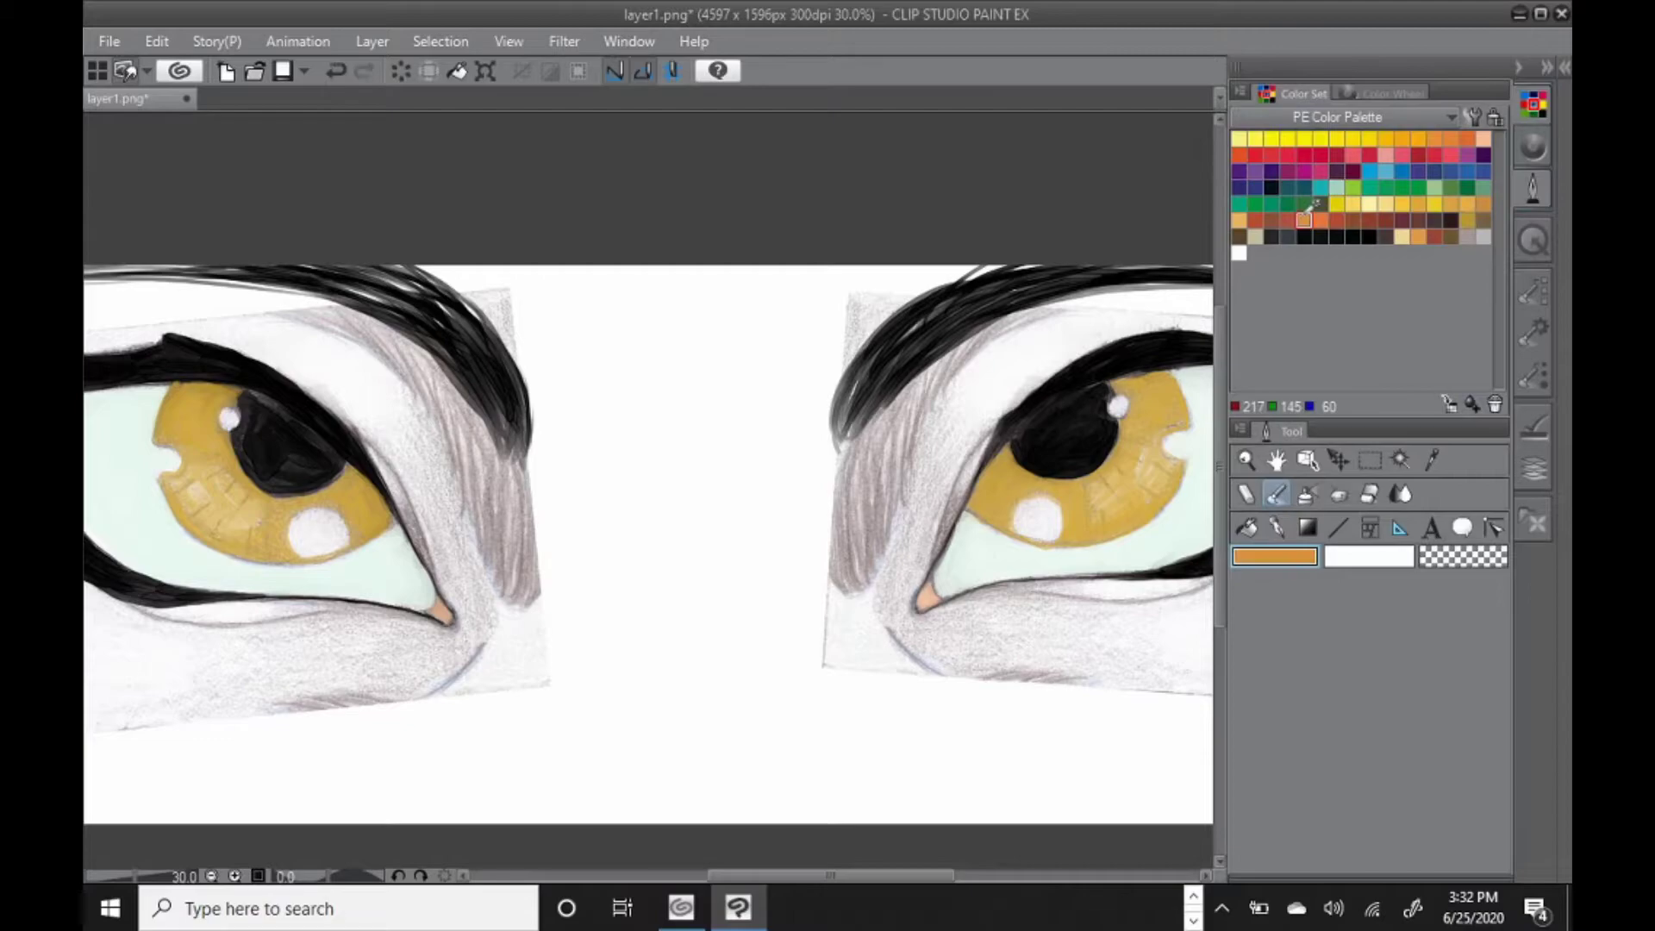
double_click(1274, 556)
left_click_drag(764, 374, 732, 342)
left_click(1065, 295)
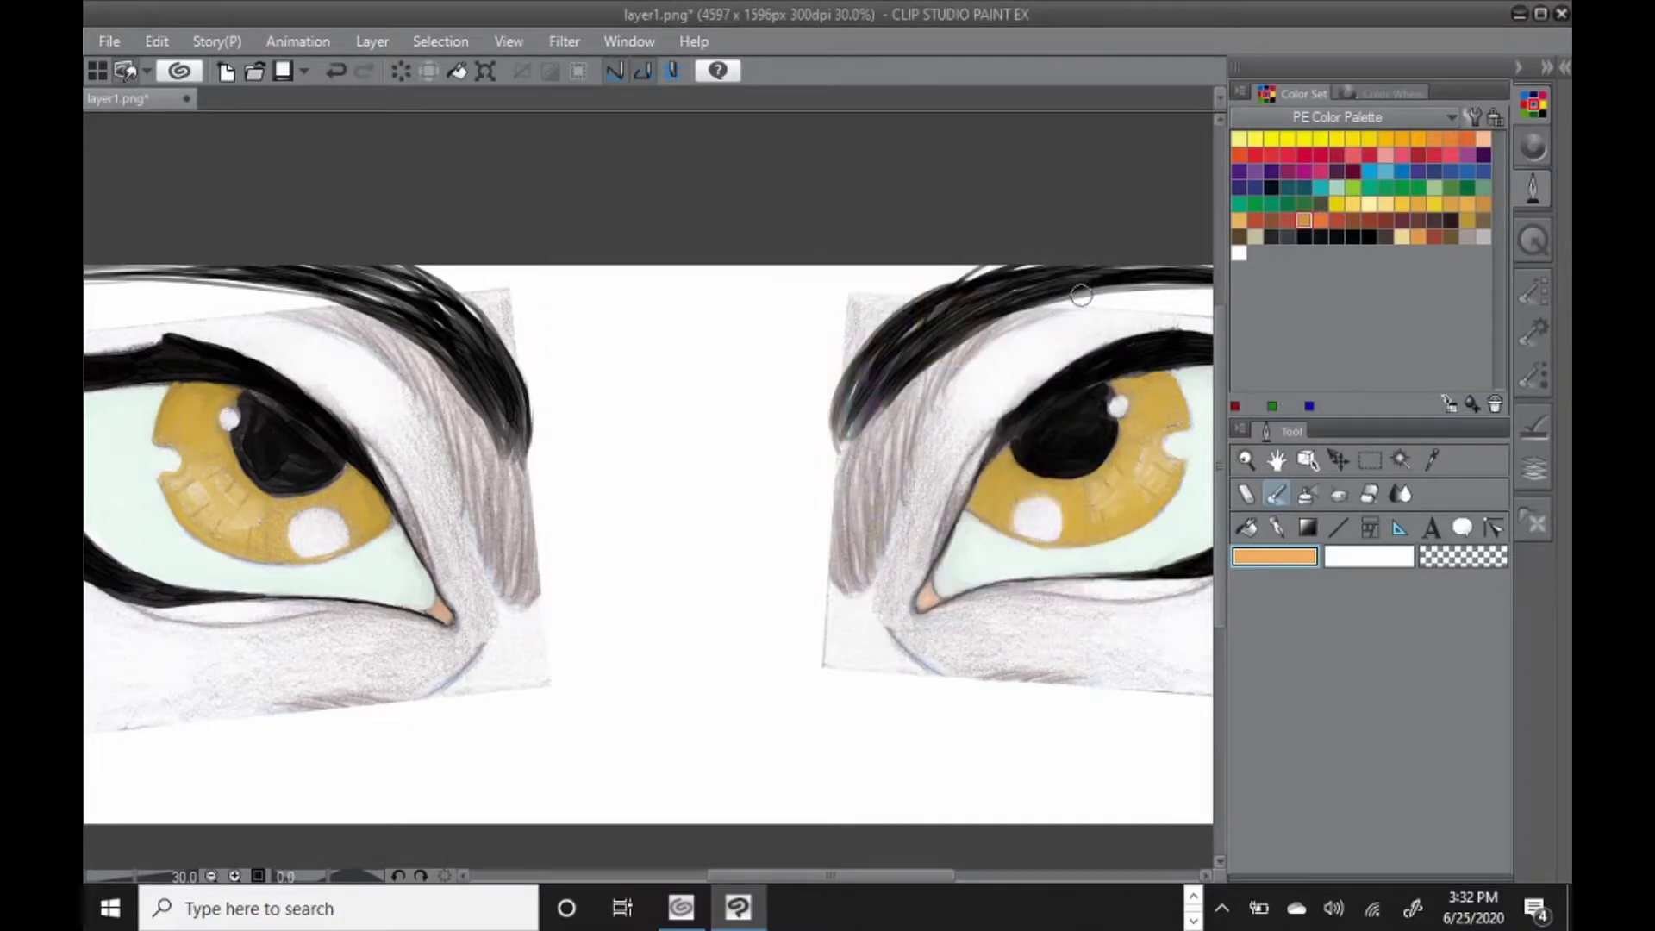
left_click(1418, 220)
left_click(1434, 237)
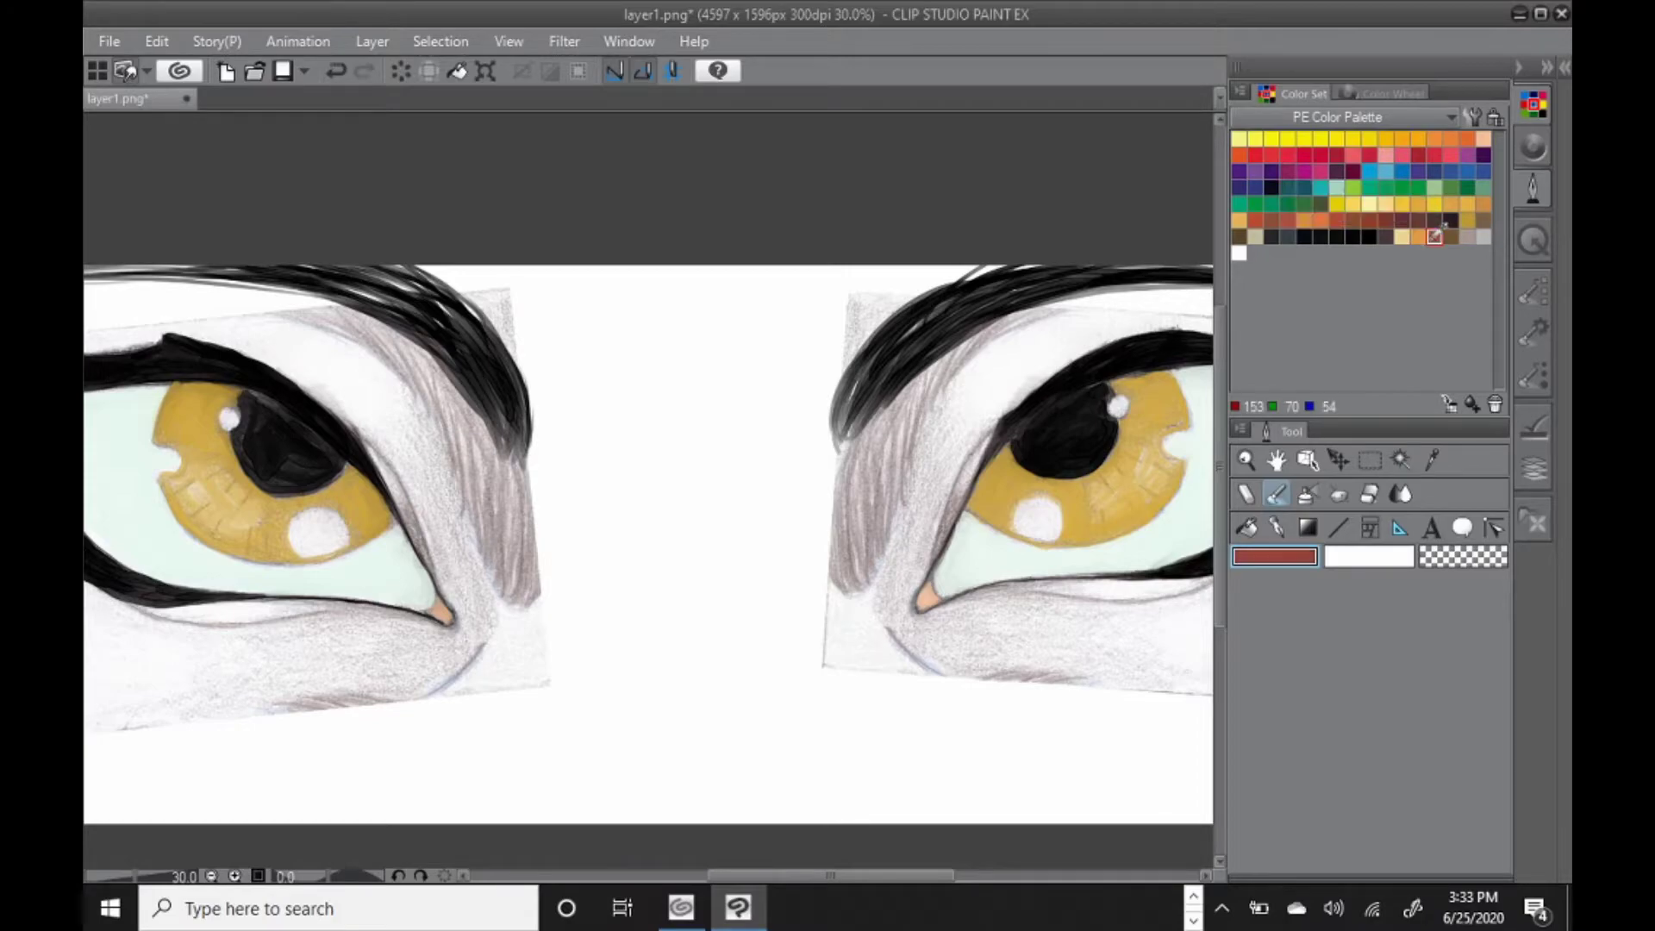
double_click(1274, 556)
mouse_move(743, 446)
left_mouse_down()
mouse_move(702, 340)
mouse_move(750, 354)
left_mouse_up()
left_click(1065, 325)
Brighten the palette's brown to H 35, S 53, V 89 and paint a strip around the right-hand eye's inner corner.
left_click(1451, 236)
double_click(1274, 556)
mouse_move(709, 440)
left_mouse_down()
mouse_move(696, 373)
mouse_move(717, 356)
left_mouse_up()
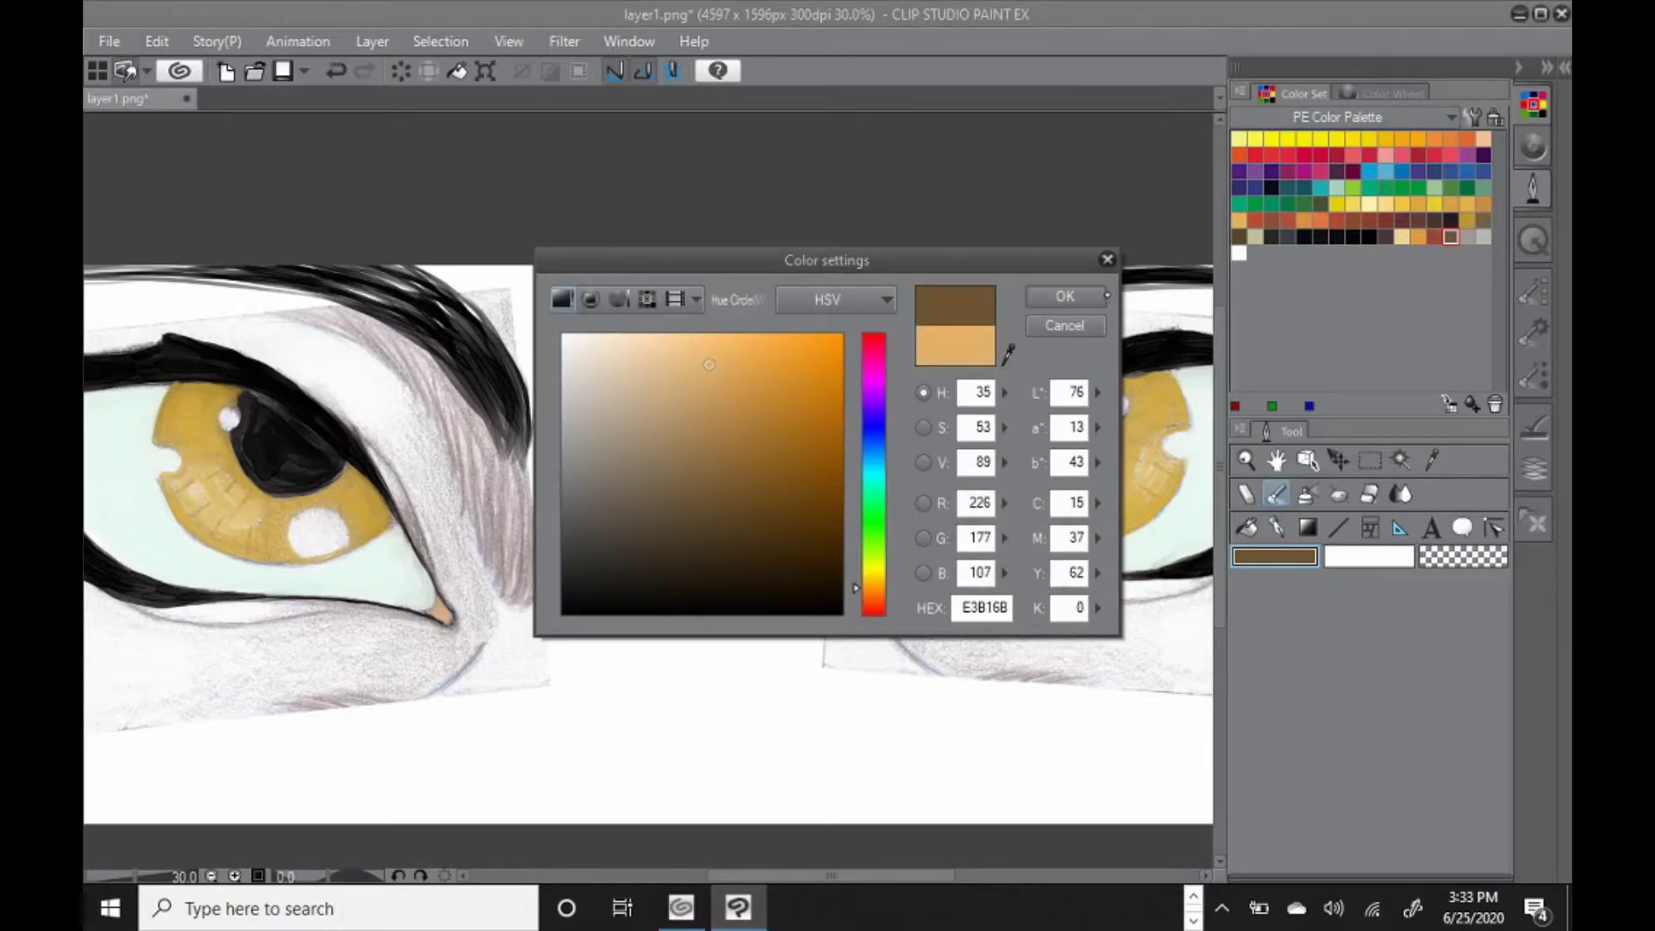
left_click(1069, 297)
mouse_move(967, 435)
left_mouse_down()
mouse_move(911, 585)
mouse_move(915, 634)
mouse_move(978, 602)
left_mouse_up()
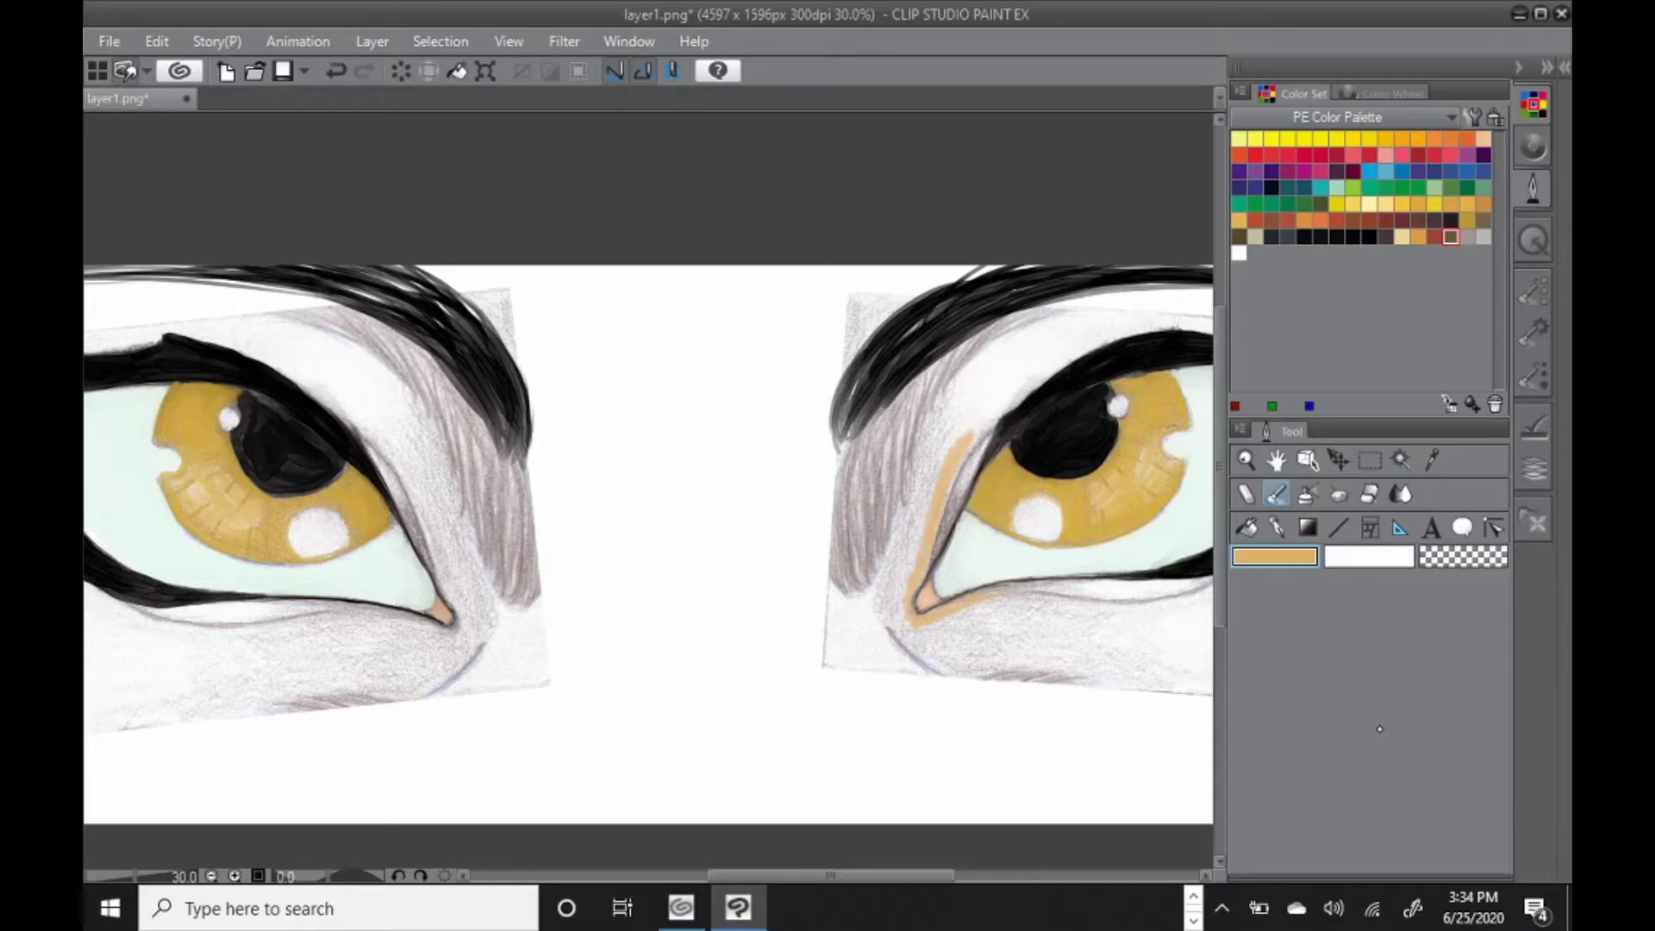
Darken the colour to H 35, S 66, V 78 and paint the inner and lower lid edges of both eyes at brush size 40.
left_click(1297, 556)
left_click(750, 374)
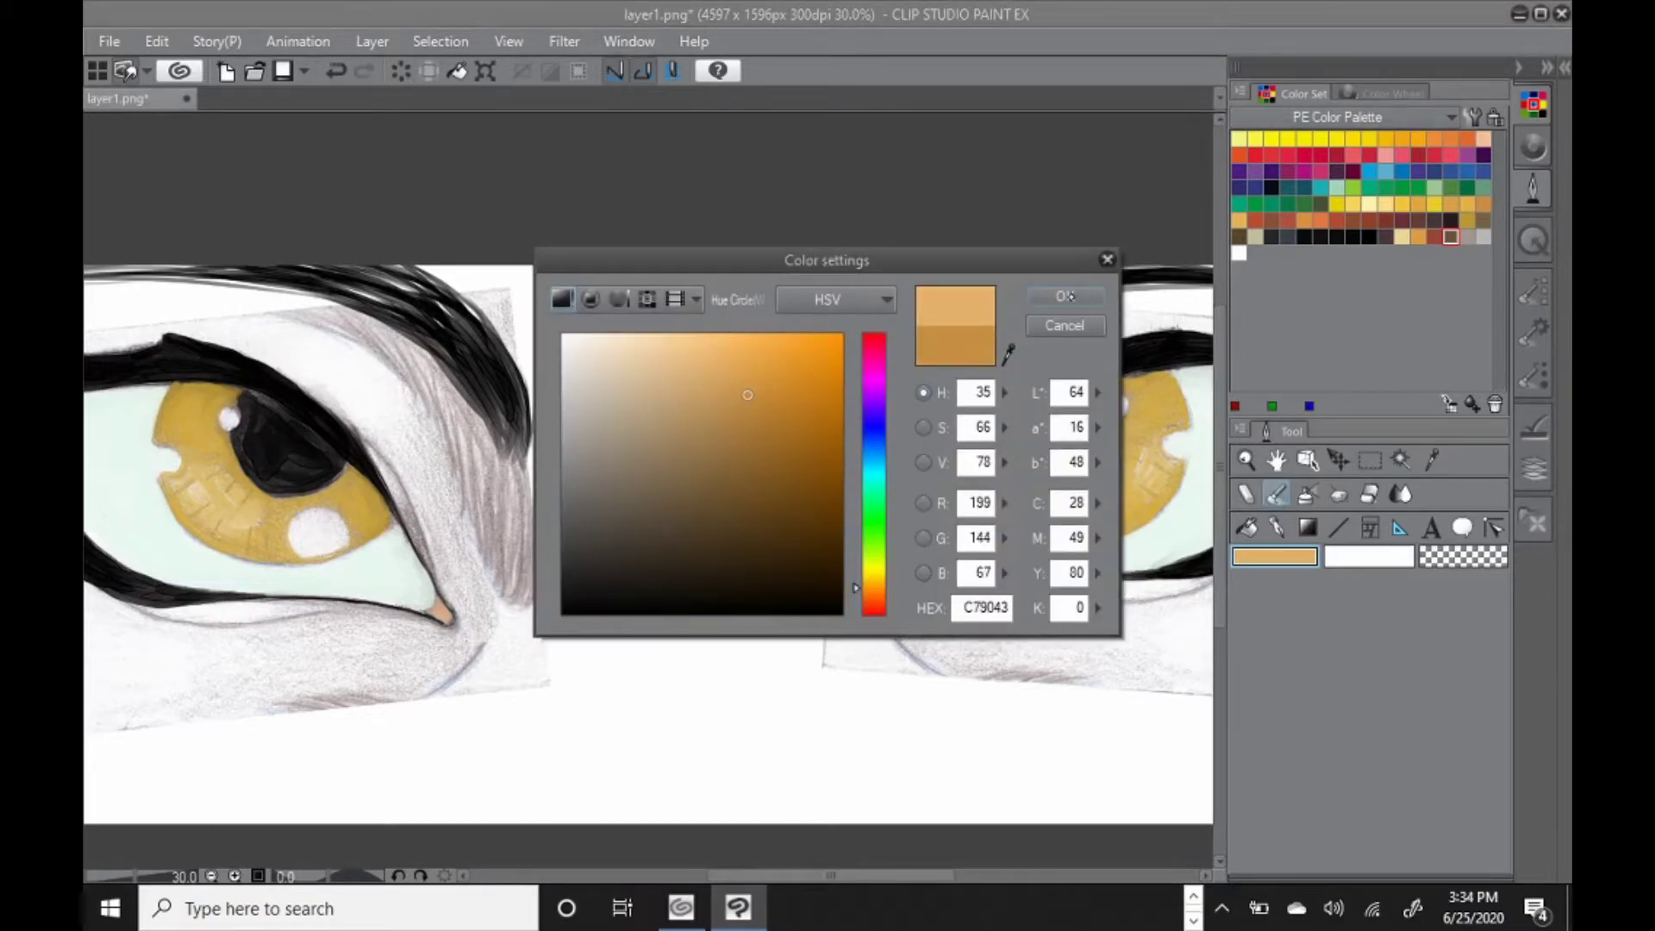
left_click(1067, 296)
left_click(1533, 376)
left_click(1400, 561)
mouse_move(970, 472)
left_mouse_down()
mouse_move(980, 448)
mouse_move(952, 496)
left_mouse_up()
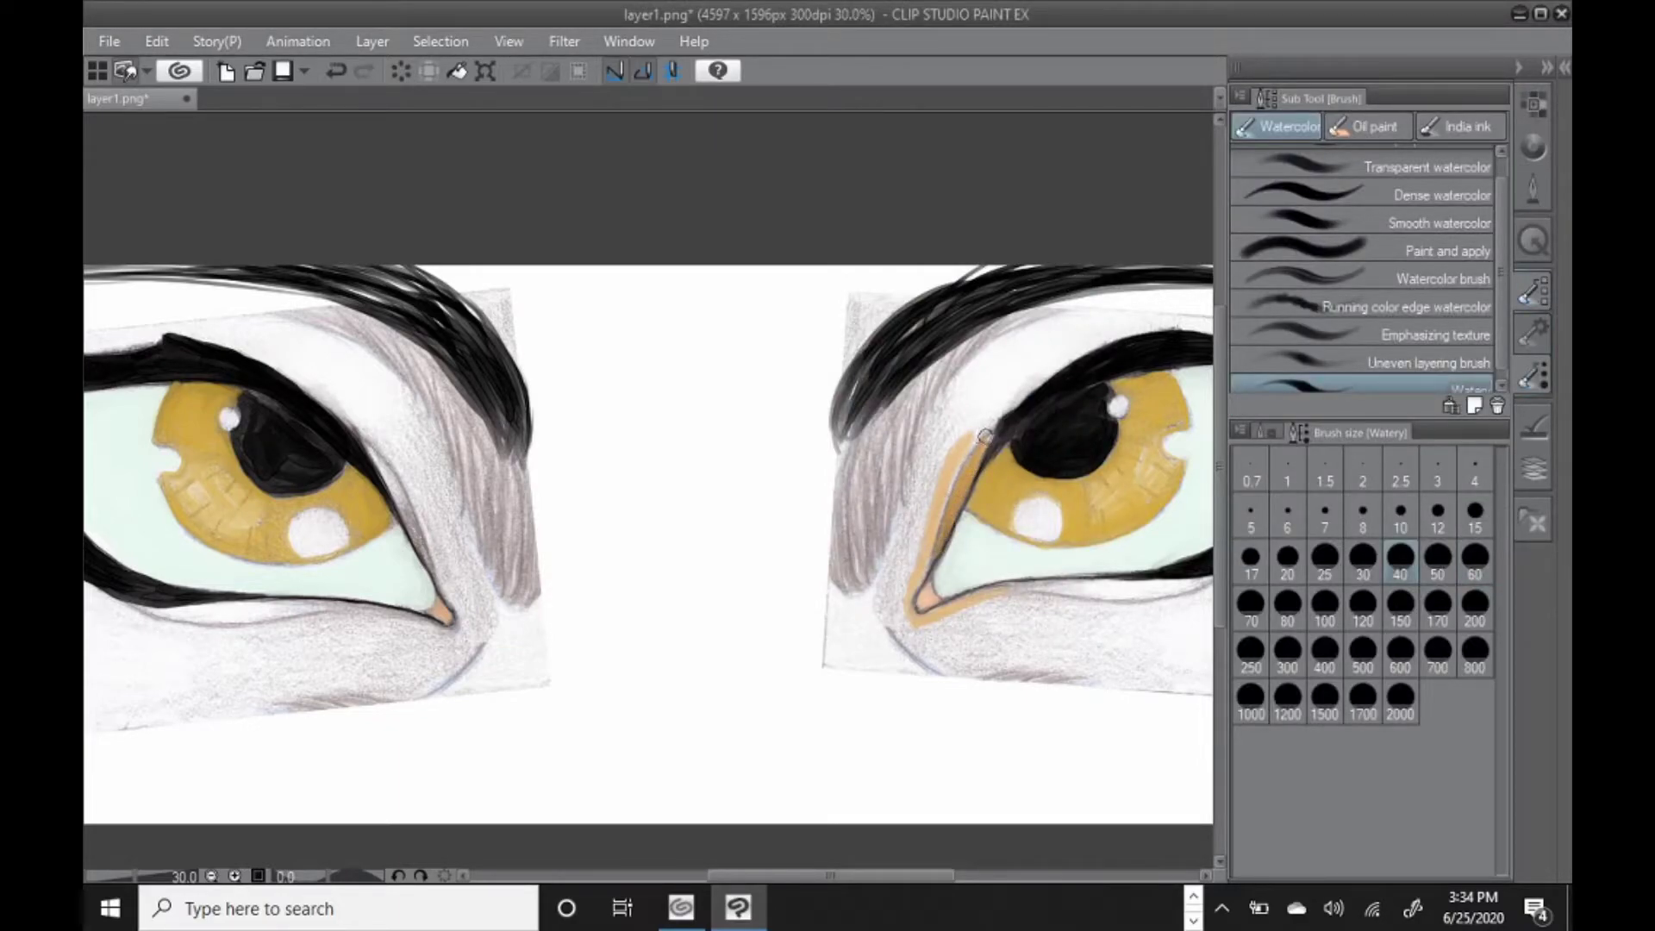
mouse_move(400, 500)
left_mouse_down()
mouse_move(373, 444)
mouse_move(393, 483)
left_mouse_up()
left_click_drag(989, 591, 1177, 585)
left_click_drag(944, 874, 769, 874)
mouse_move(587, 612)
left_mouse_down()
mouse_move(552, 611)
mouse_move(609, 610)
mouse_move(535, 612)
mouse_move(737, 608)
mouse_move(569, 612)
mouse_move(626, 600)
left_mouse_up()
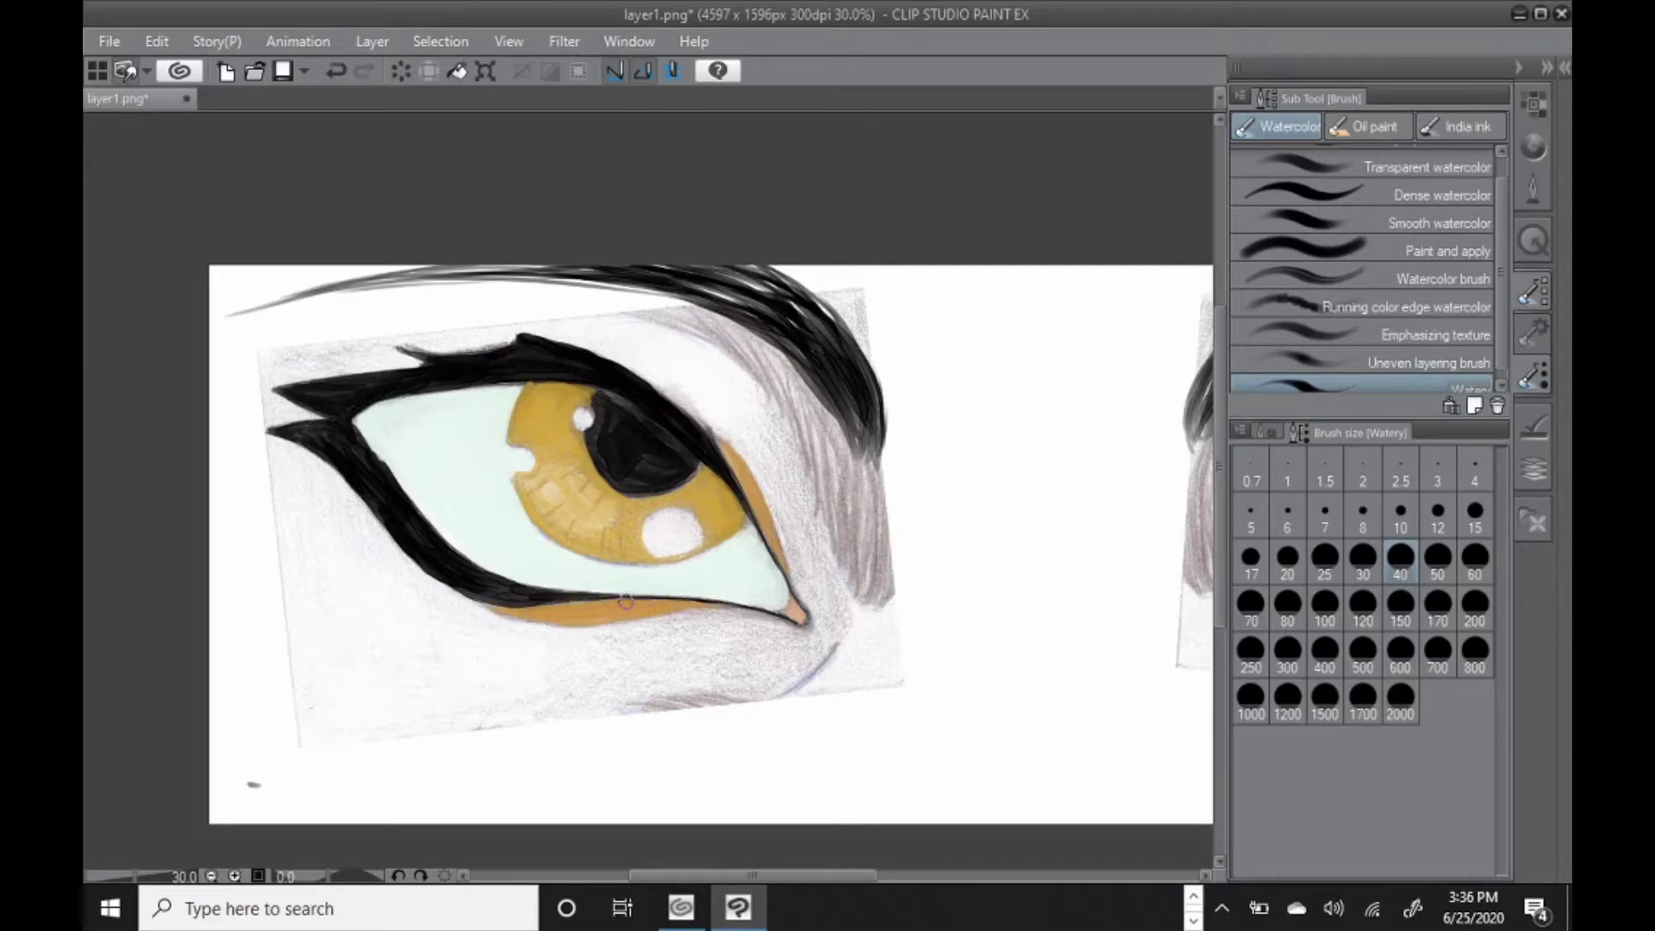
Choose the palette's brown (RGB 108, 84, 50) again and lighten it to H 35, S 56, V 53.
left_click(1532, 103)
left_click(1450, 236)
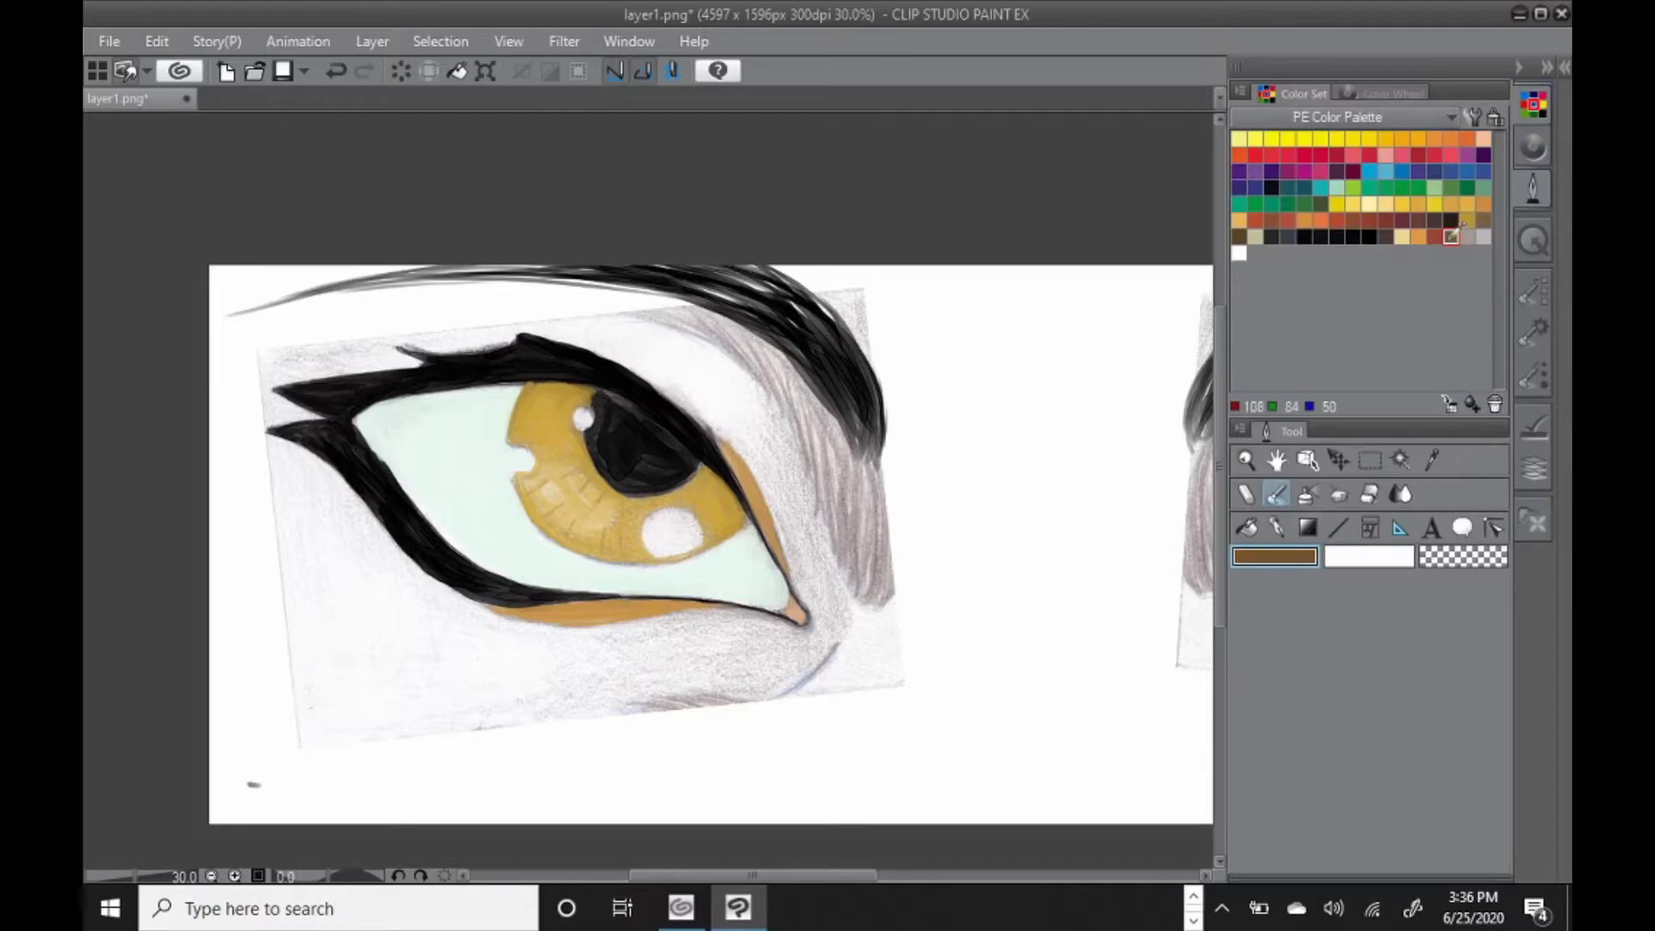
left_click(1274, 556)
left_click_drag(713, 488, 737, 457)
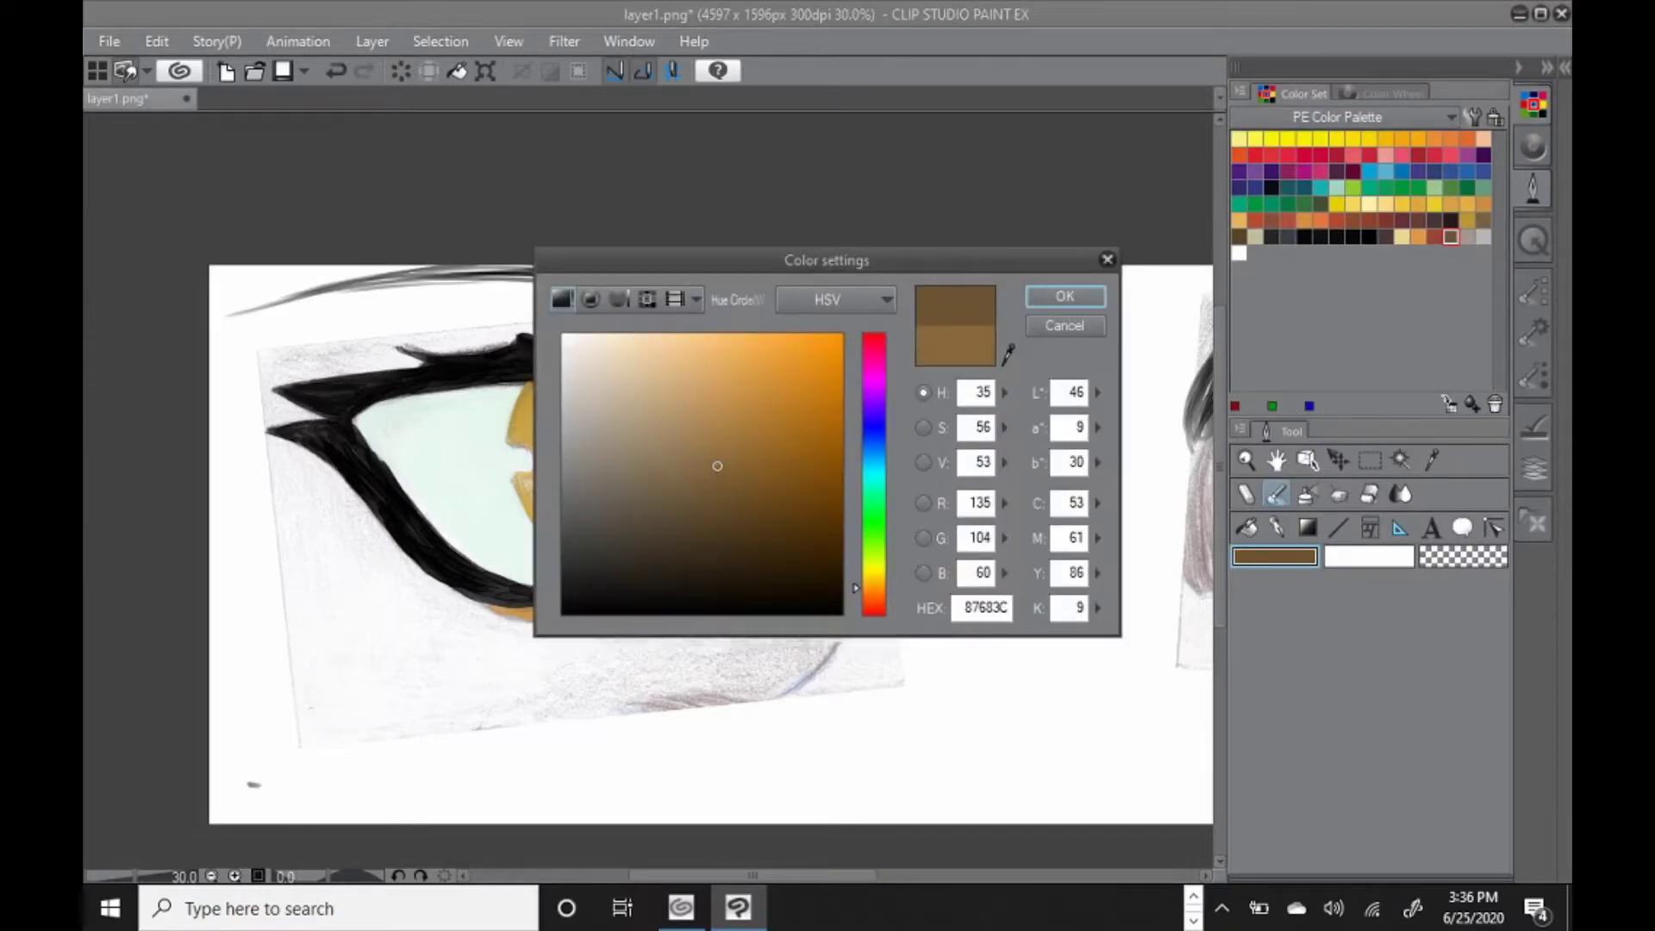
left_click(1065, 292)
Paint a broad brown band at brush size 80 from the left-hand eyebrow past the inner eye corner to the canvas's lower edge.
left_click(1533, 293)
left_click(1287, 607)
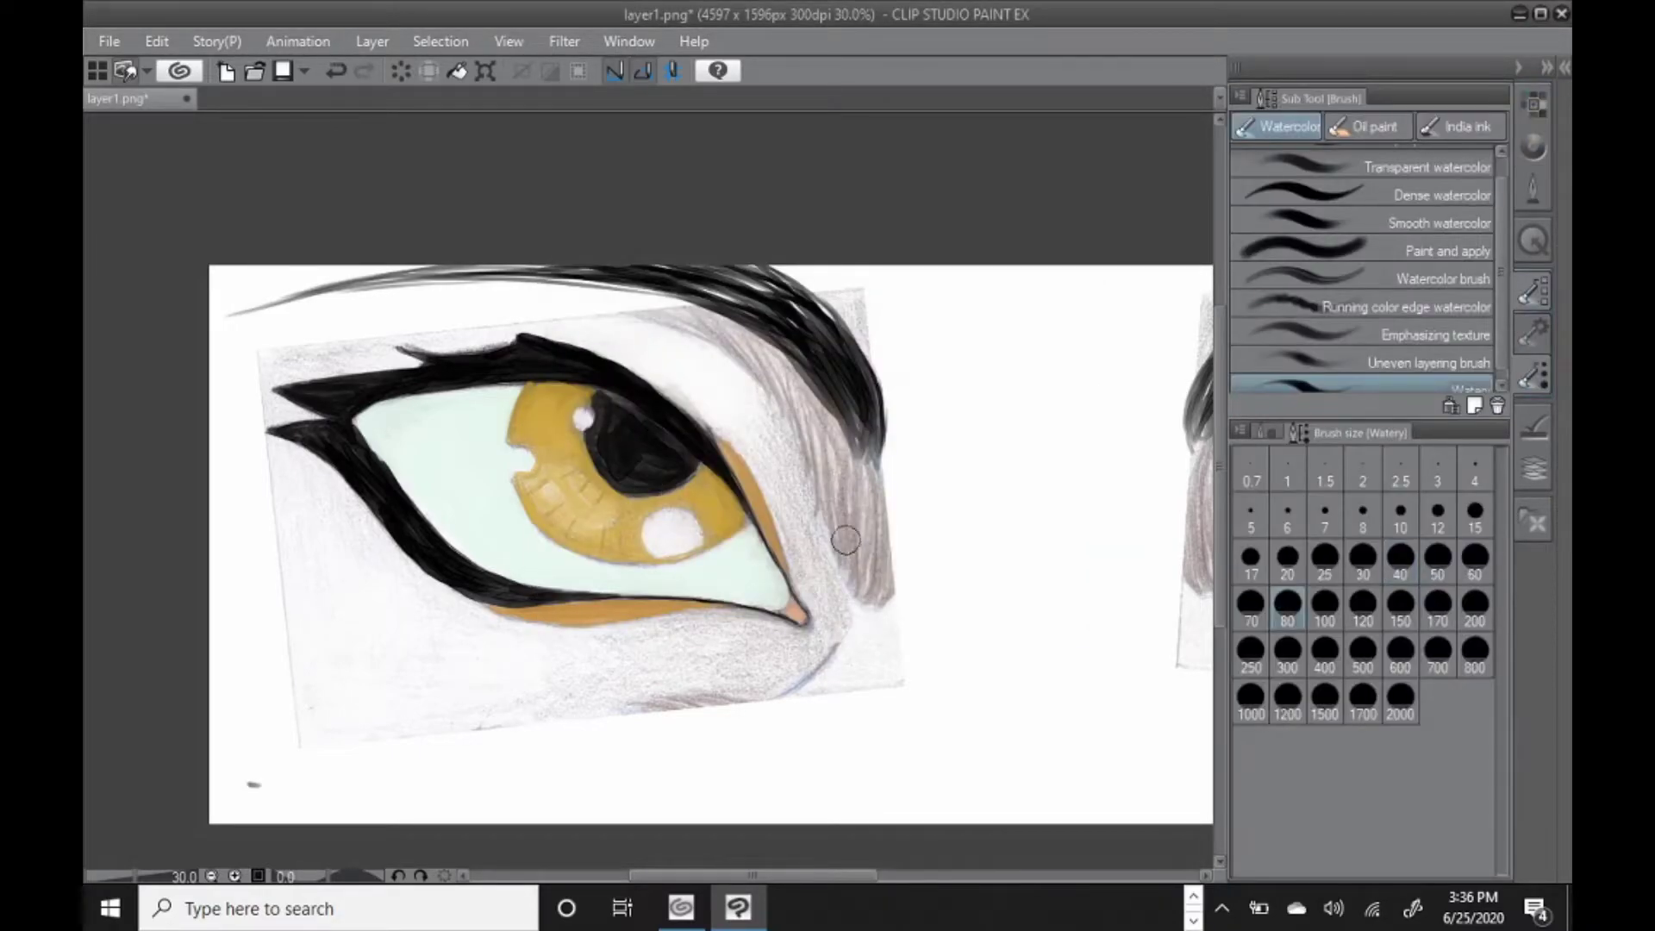
mouse_move(761, 453)
left_mouse_down()
mouse_move(807, 592)
mouse_move(730, 338)
mouse_move(757, 352)
mouse_move(736, 329)
mouse_move(851, 478)
mouse_move(861, 580)
mouse_move(845, 595)
mouse_move(791, 504)
mouse_move(858, 509)
mouse_move(881, 545)
mouse_move(867, 549)
mouse_move(884, 679)
mouse_move(846, 681)
mouse_move(814, 509)
mouse_move(852, 526)
mouse_move(865, 482)
mouse_move(856, 590)
mouse_move(780, 479)
mouse_move(812, 599)
mouse_move(748, 399)
mouse_move(805, 497)
mouse_move(806, 407)
mouse_move(776, 494)
mouse_move(715, 434)
mouse_move(711, 312)
mouse_move(735, 423)
left_mouse_up()
left_click_drag(862, 716, 856, 780)
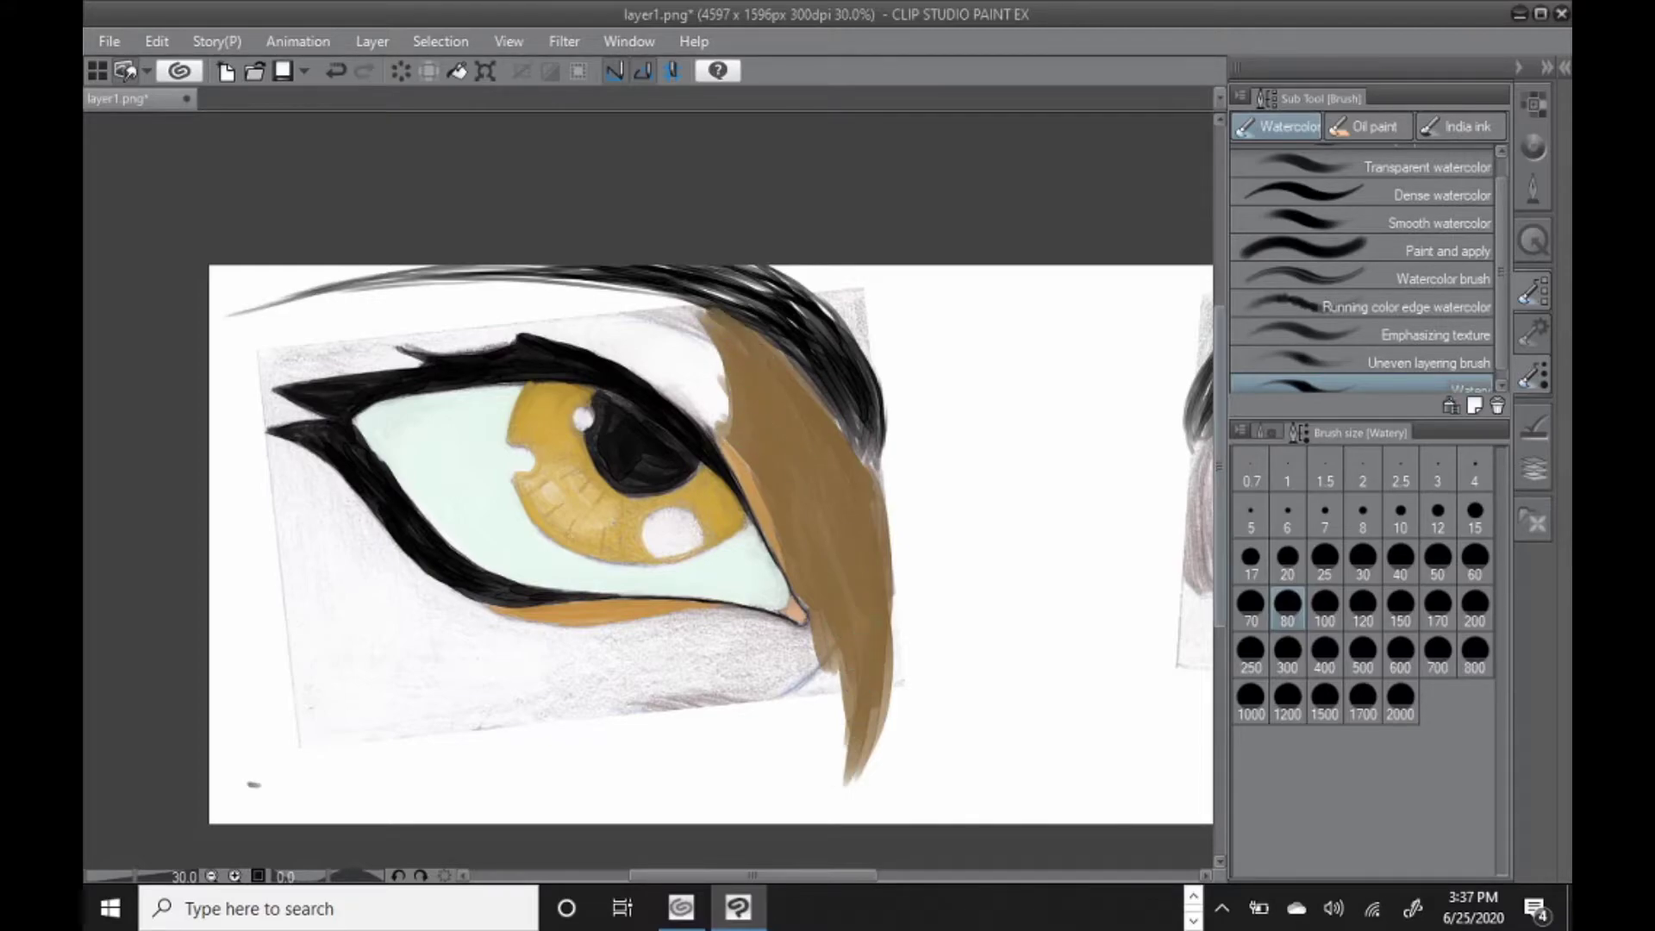
scroll(858, 750, "down", 1)
left_click_drag(880, 647, 872, 720)
left_click_drag(879, 604, 866, 758)
mouse_move(877, 536)
left_mouse_down()
mouse_move(858, 798)
mouse_move(868, 772)
mouse_move(837, 813)
mouse_move(797, 746)
mouse_move(801, 678)
mouse_move(807, 788)
mouse_move(784, 789)
mouse_move(843, 575)
mouse_move(802, 762)
left_mouse_up()
Paint a matching brown band from the right-hand eyebrow past the inner eye corner to the canvas's lower edge.
left_click_drag(833, 875, 934, 875)
left_click(133, 876)
mouse_move(832, 388)
left_mouse_down()
mouse_move(809, 460)
mouse_move(815, 347)
mouse_move(763, 420)
mouse_move(785, 494)
mouse_move(844, 408)
mouse_move(819, 399)
mouse_move(841, 414)
mouse_move(824, 412)
mouse_move(858, 319)
mouse_move(787, 400)
mouse_move(725, 429)
mouse_move(726, 524)
left_mouse_up()
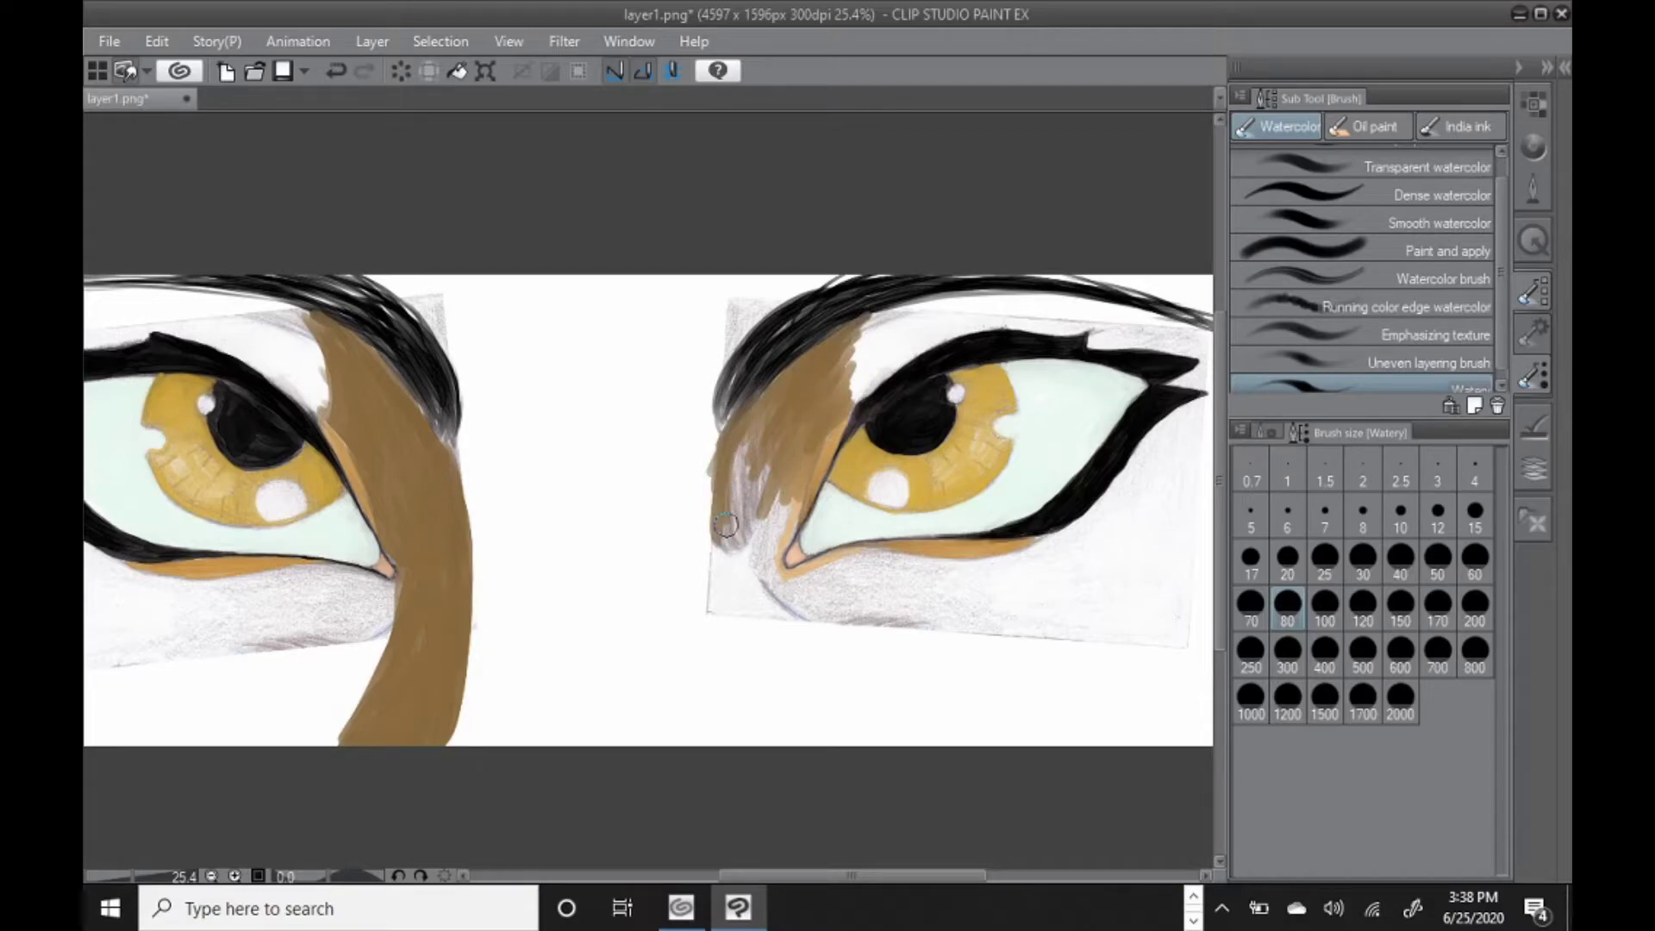
mouse_move(739, 461)
left_mouse_down()
mouse_move(703, 493)
mouse_move(707, 634)
mouse_move(735, 528)
mouse_move(774, 530)
mouse_move(810, 451)
mouse_move(738, 596)
mouse_move(742, 452)
mouse_move(729, 512)
mouse_move(775, 584)
mouse_move(756, 547)
mouse_move(718, 644)
mouse_move(733, 709)
mouse_move(753, 646)
mouse_move(769, 713)
mouse_move(798, 633)
mouse_move(775, 616)
mouse_move(784, 714)
mouse_move(746, 681)
mouse_move(815, 742)
left_mouse_up()
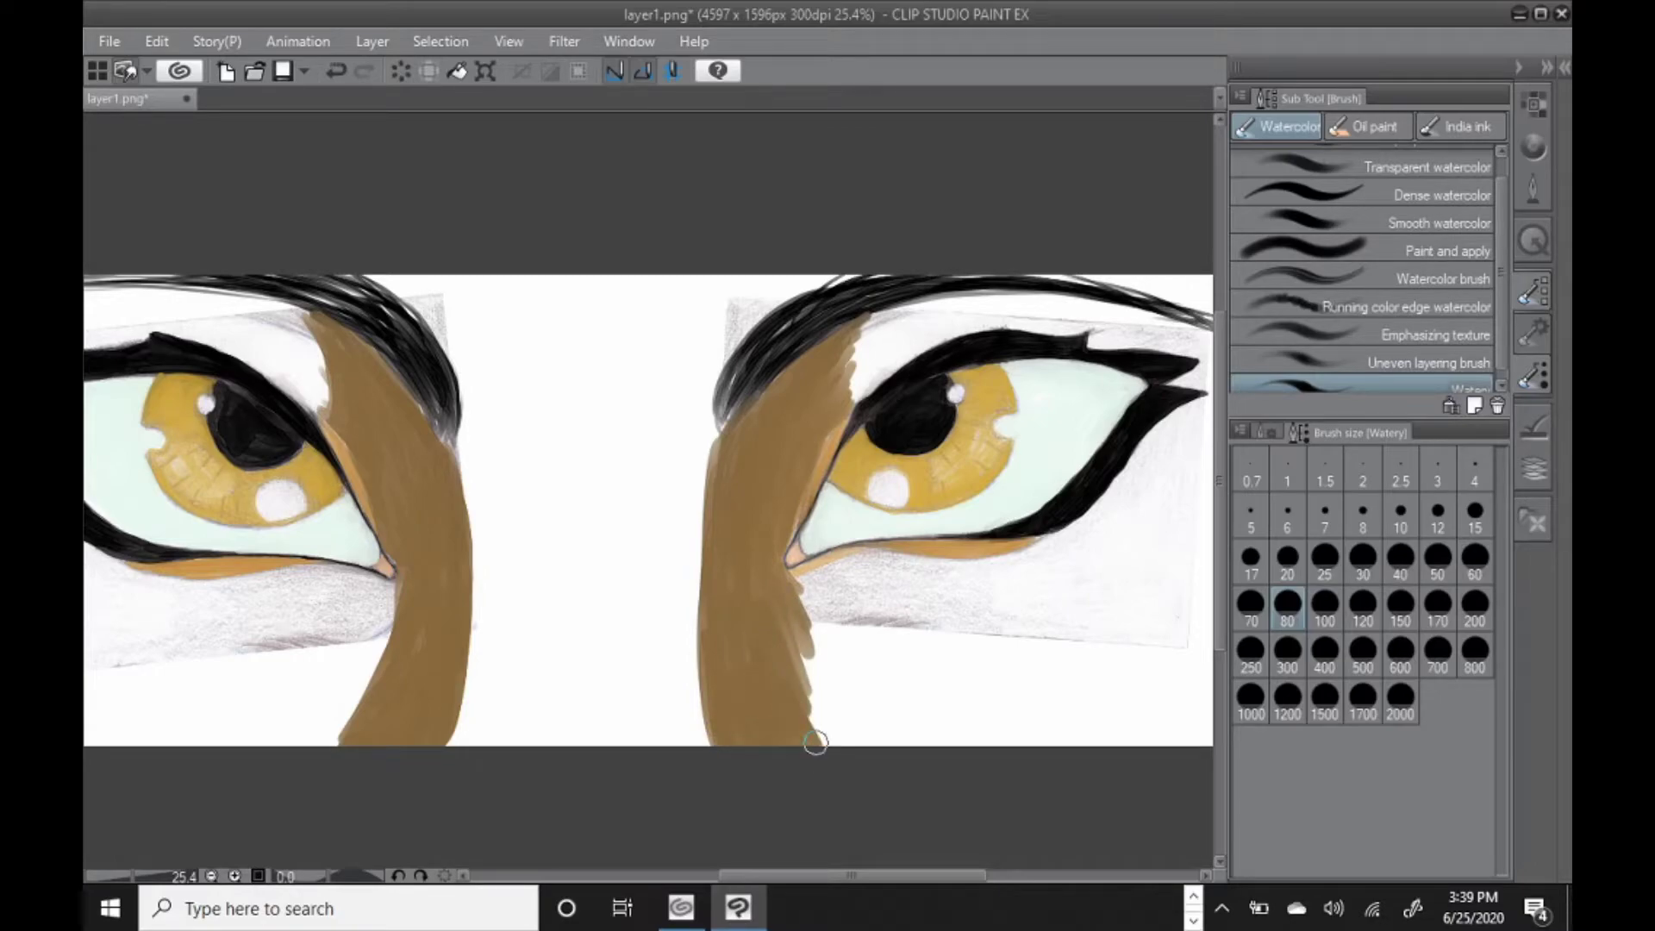
Add a new layer and brighten the brown drawing colour to a light orange-brown skin tone.
left_click(1534, 468)
left_click(1333, 466)
left_click(1533, 188)
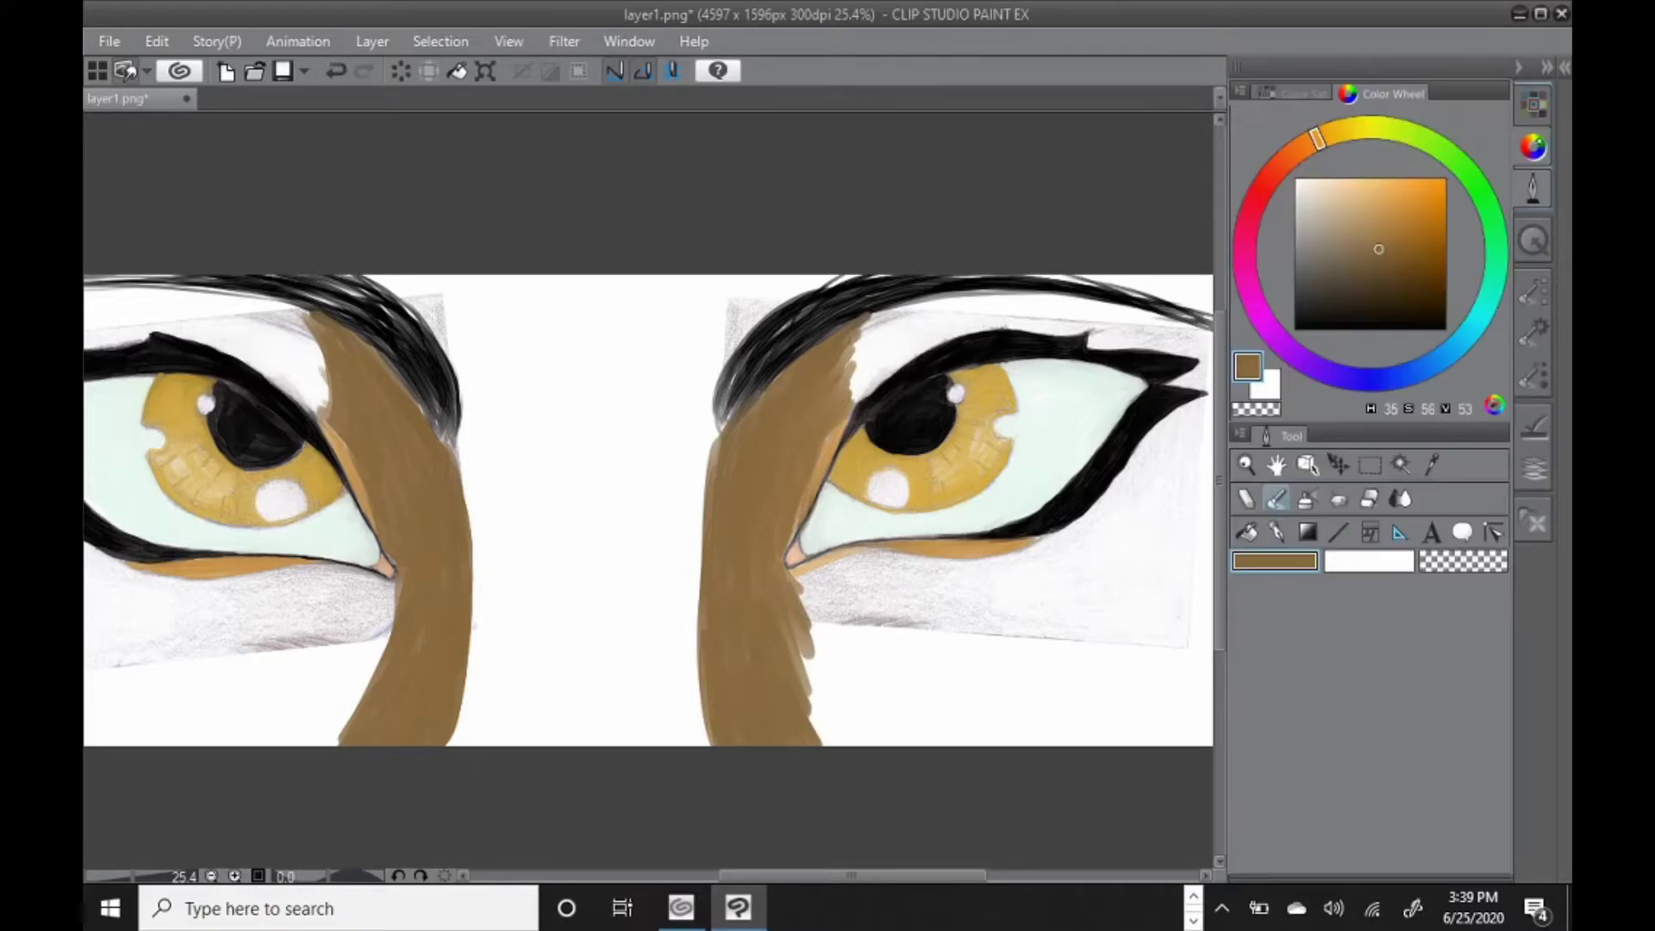
left_click(1534, 104)
double_click(1274, 561)
left_click_drag(720, 462, 716, 392)
left_click(739, 363)
key("Return")
Try filling the canvas with the light orange-brown on the new layer, and undo the fill.
left_click(651, 465)
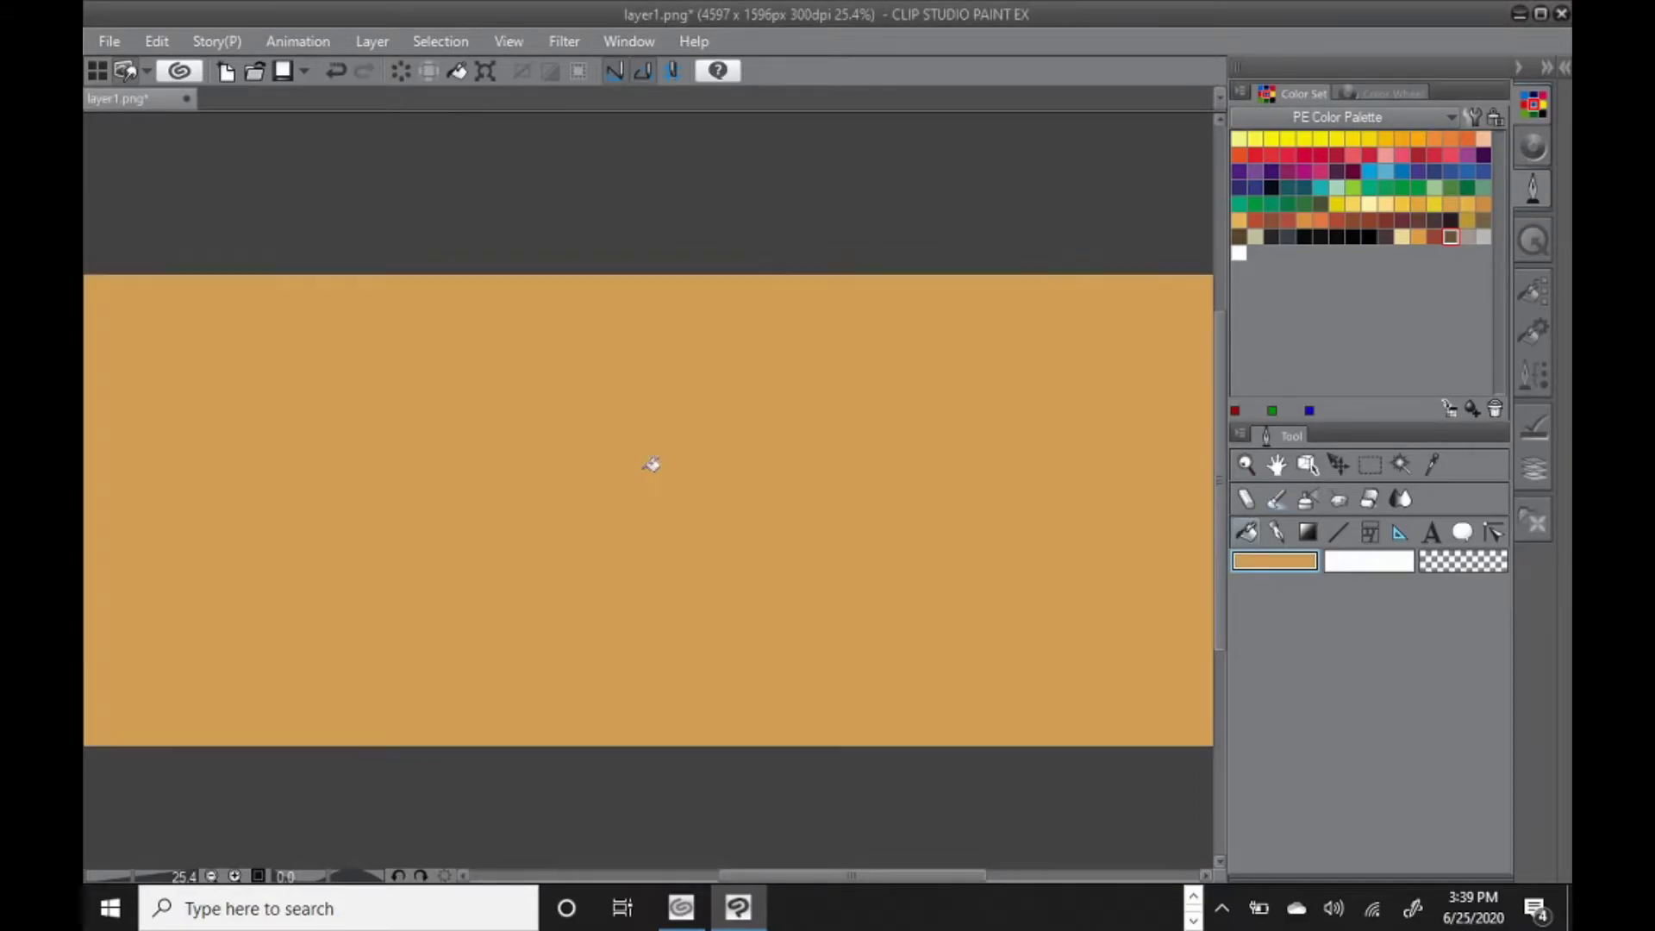
left_click(337, 71)
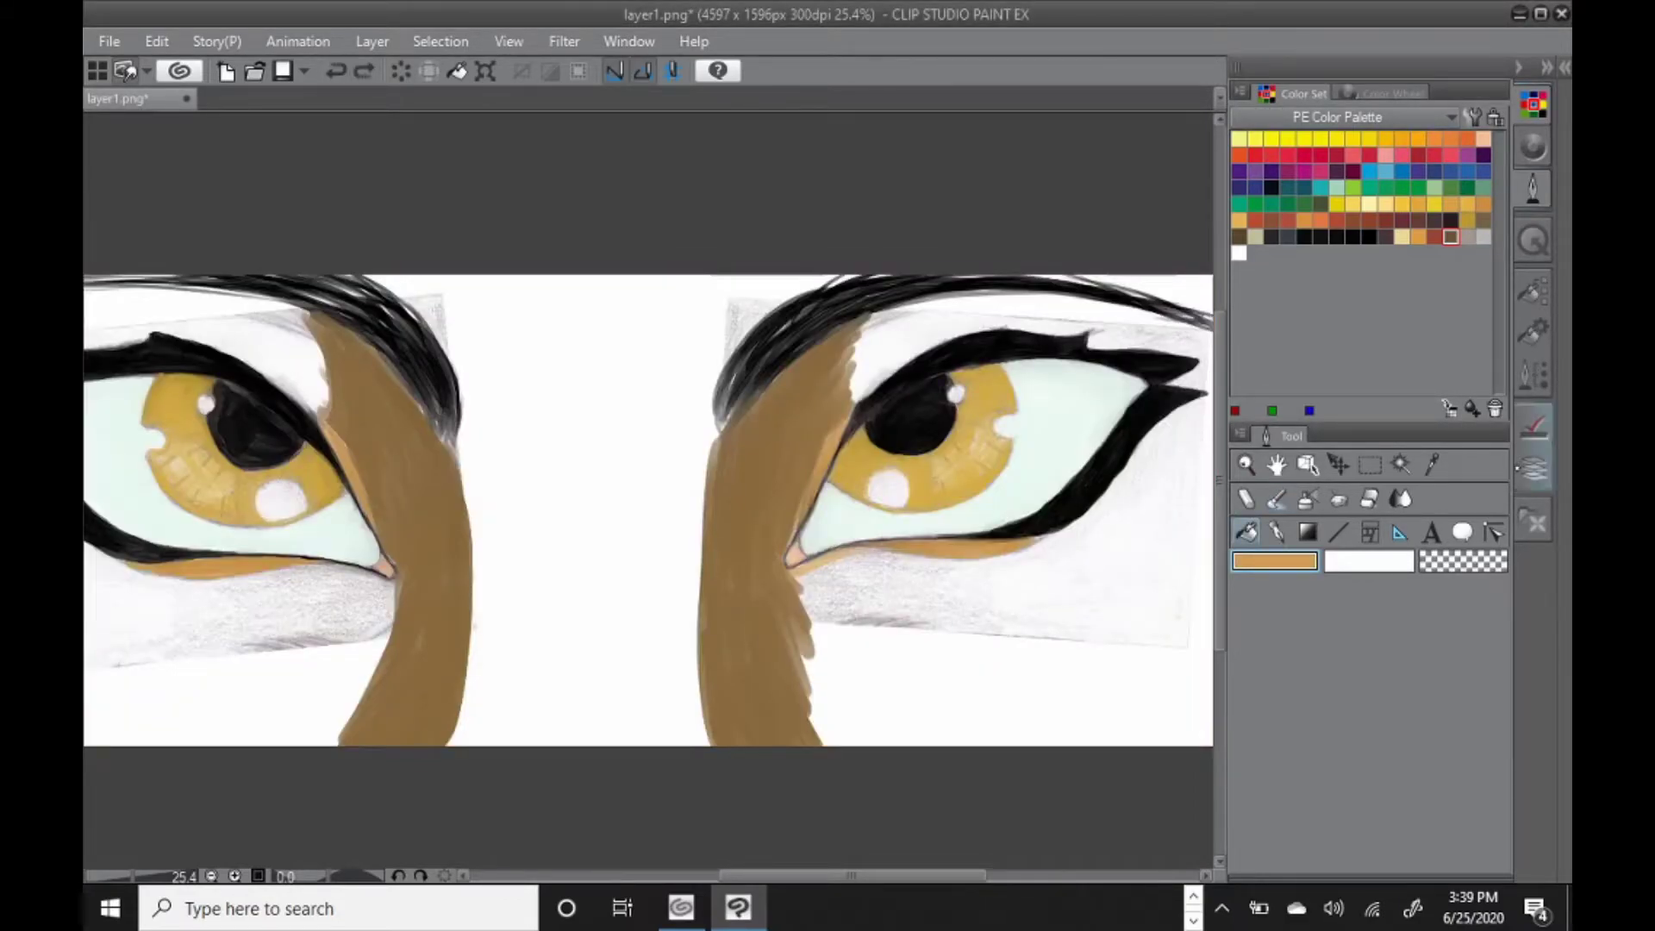
Move Layer 2 beneath Layer 1 and fill it with the light orange-brown skin tone.
left_click(1533, 468)
left_click(1416, 583)
left_click_drag(1413, 542, 1413, 592)
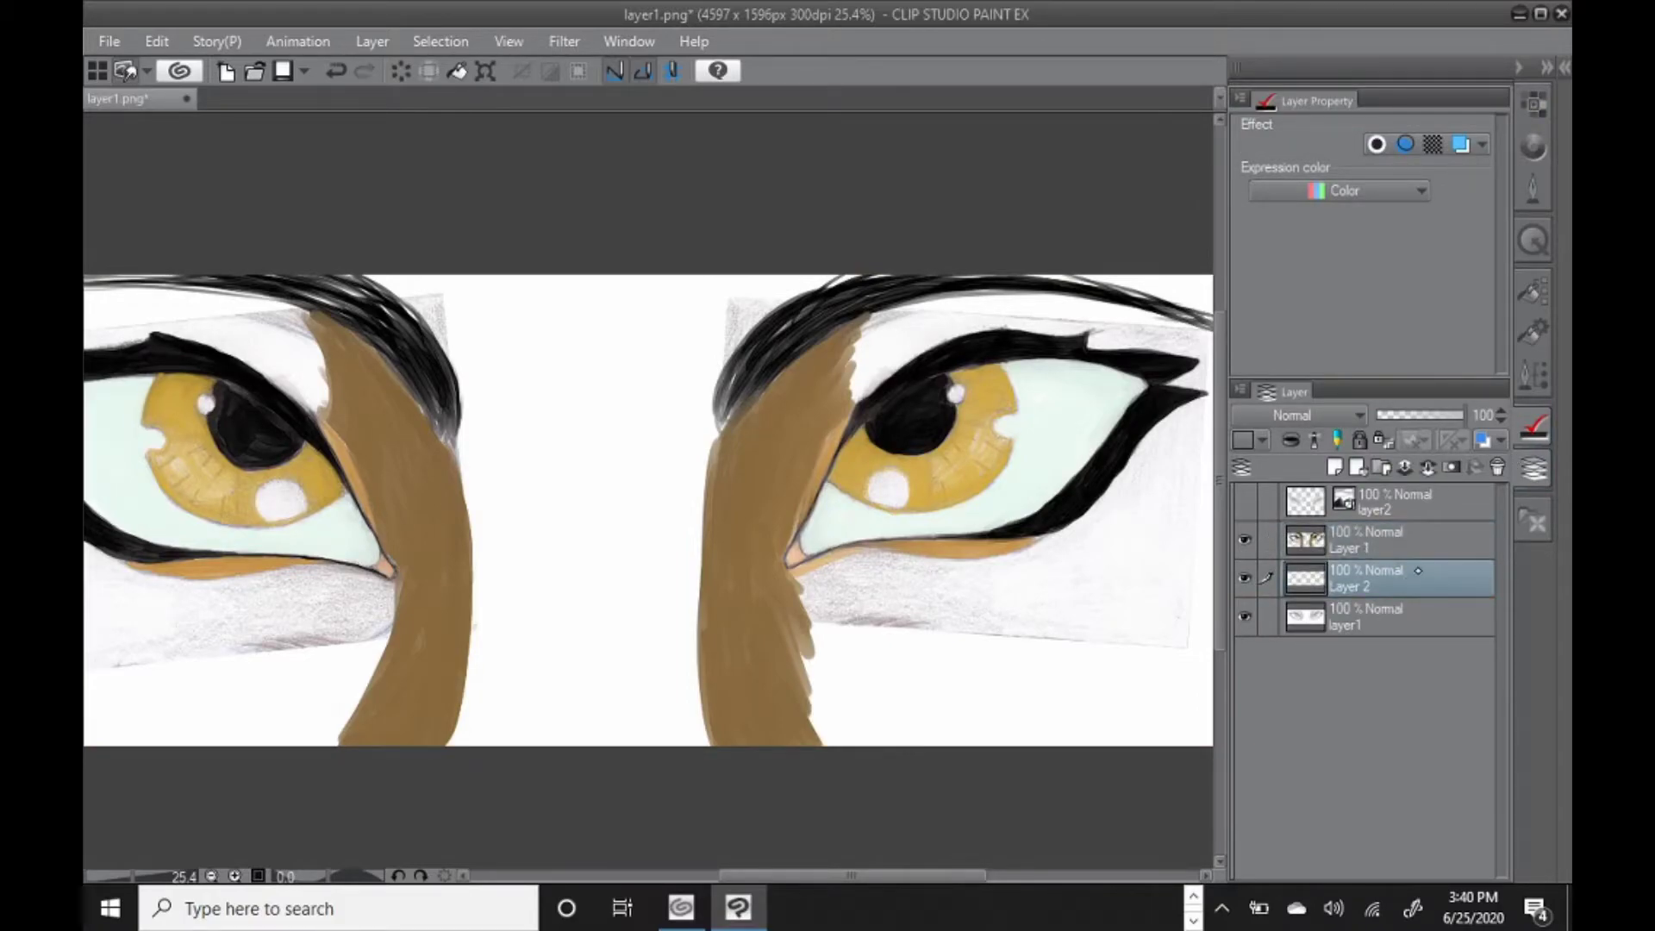
left_click(1533, 103)
left_click(636, 462)
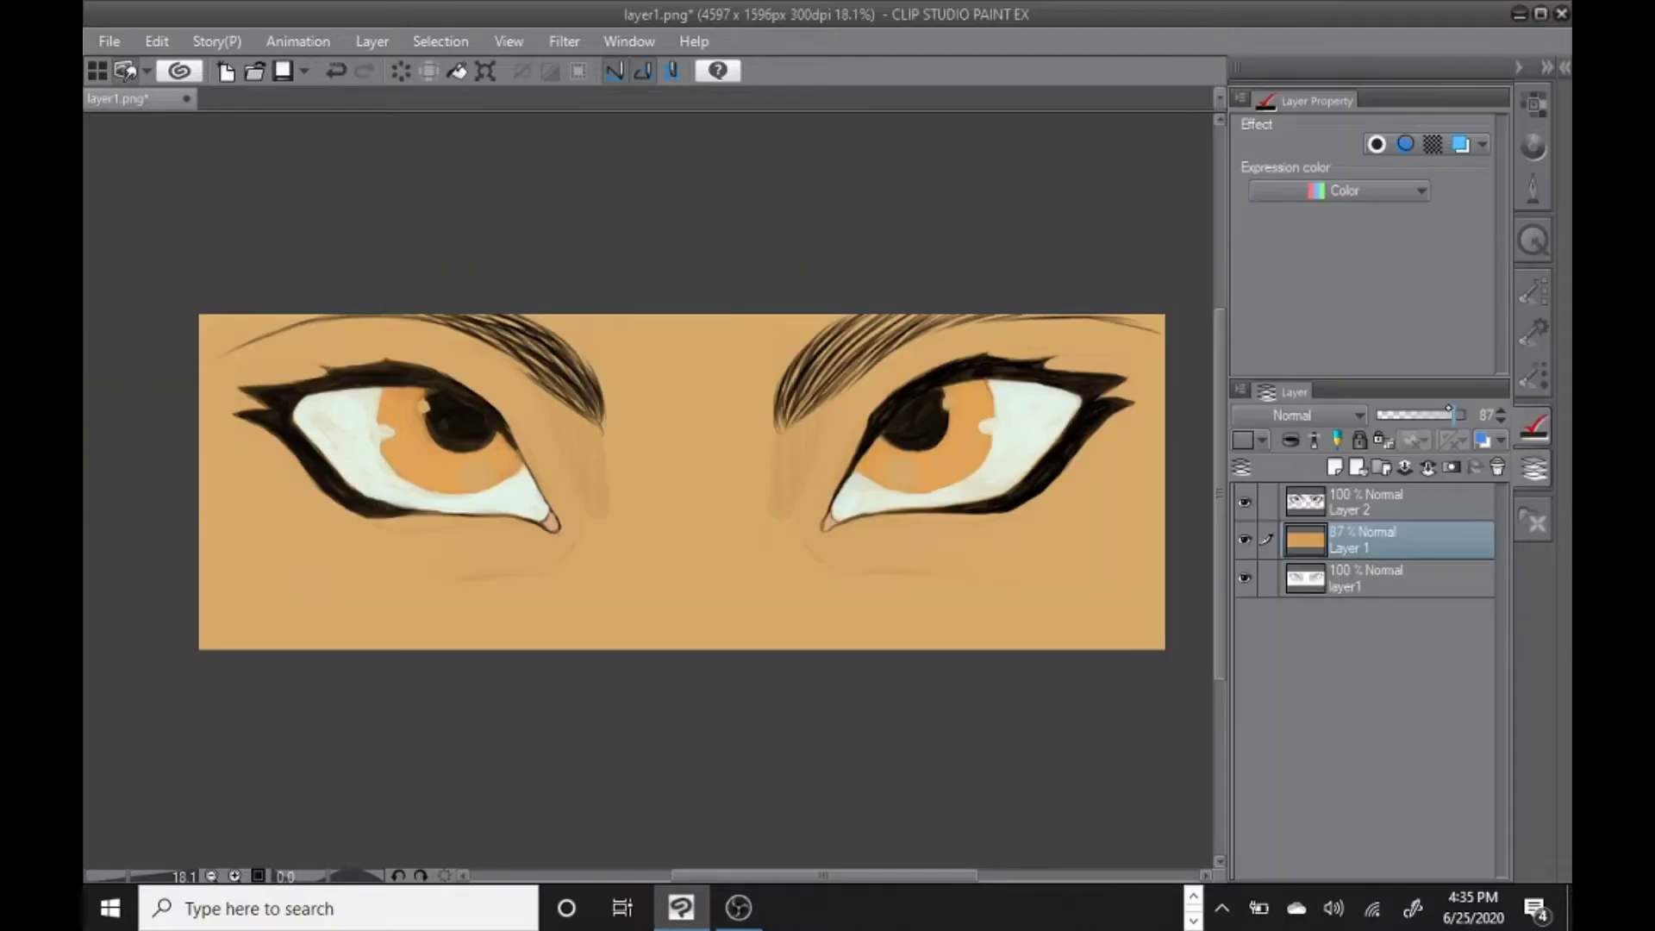
Add a new layer above Layer 2 and import the layer2 sketch image onto the canvas.
left_click(1458, 492)
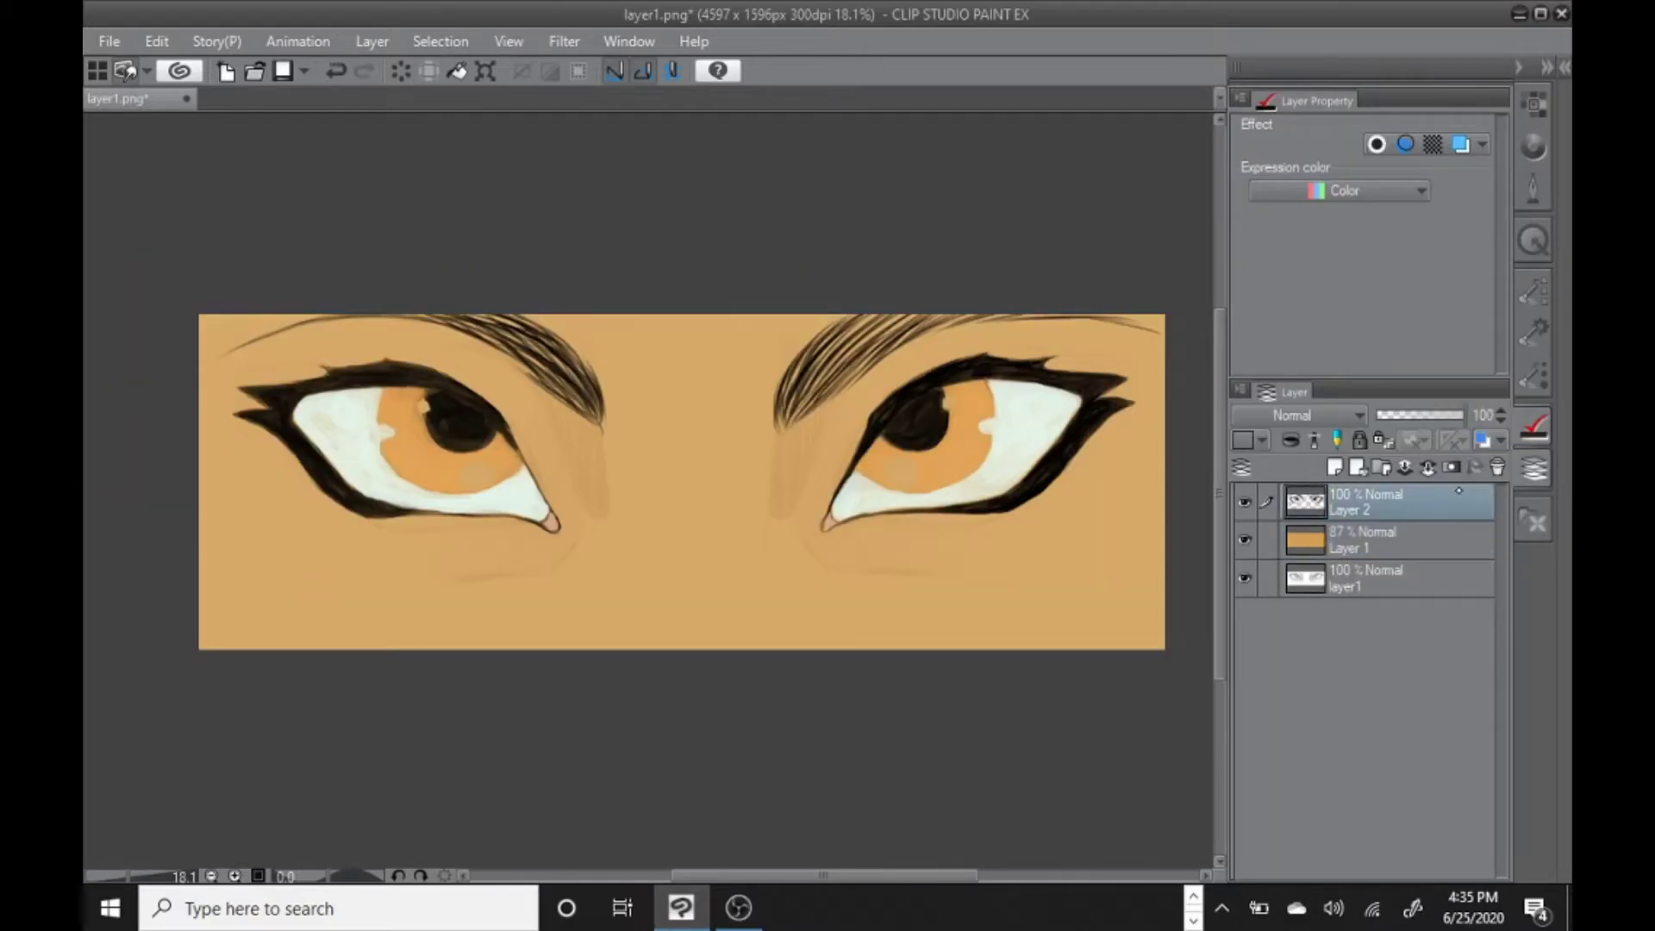
key("ctrl+shift+n")
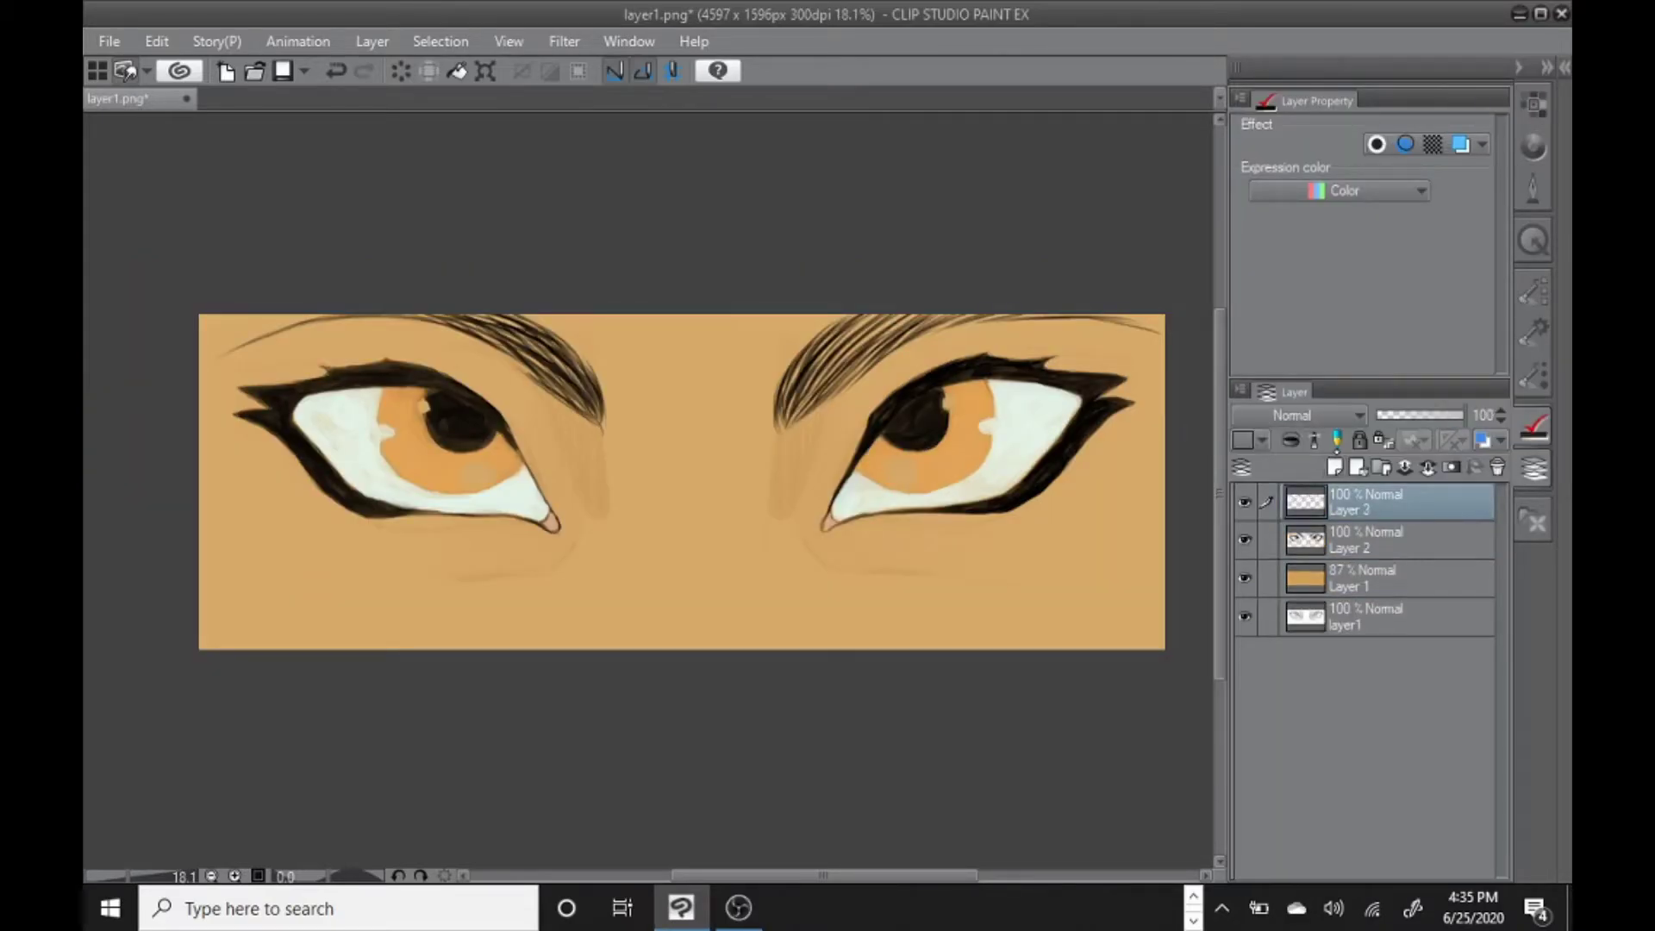
left_click(109, 41)
mouse_move(173, 428)
left_click(534, 436)
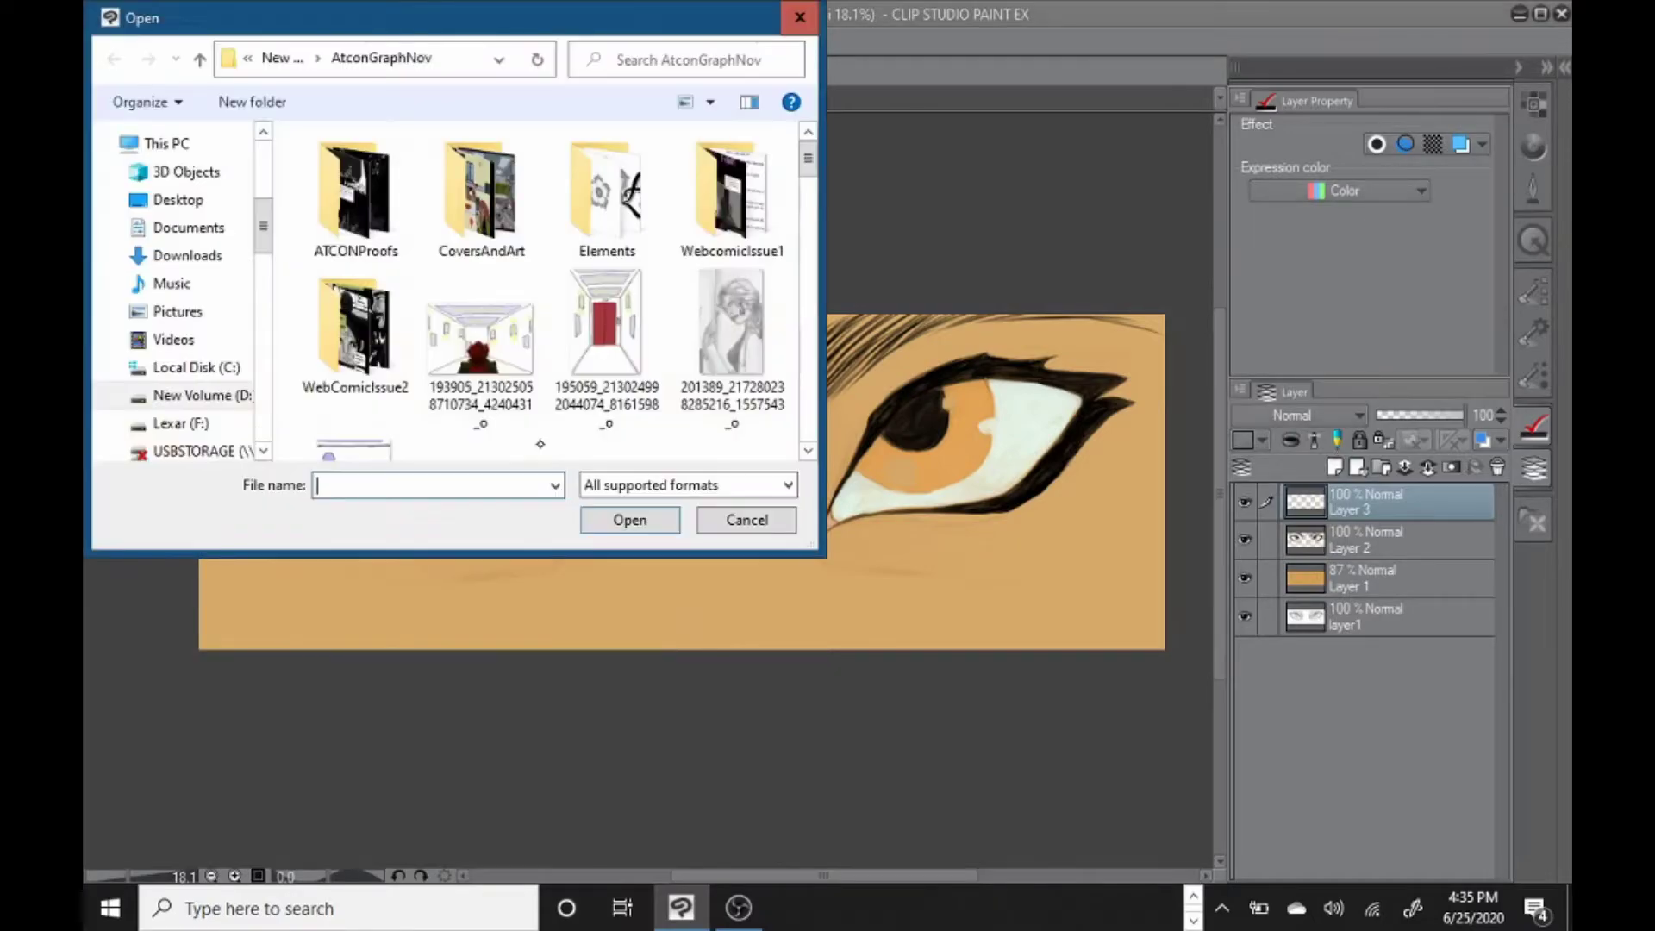
scroll(543, 293, "down", 10)
left_click(728, 266)
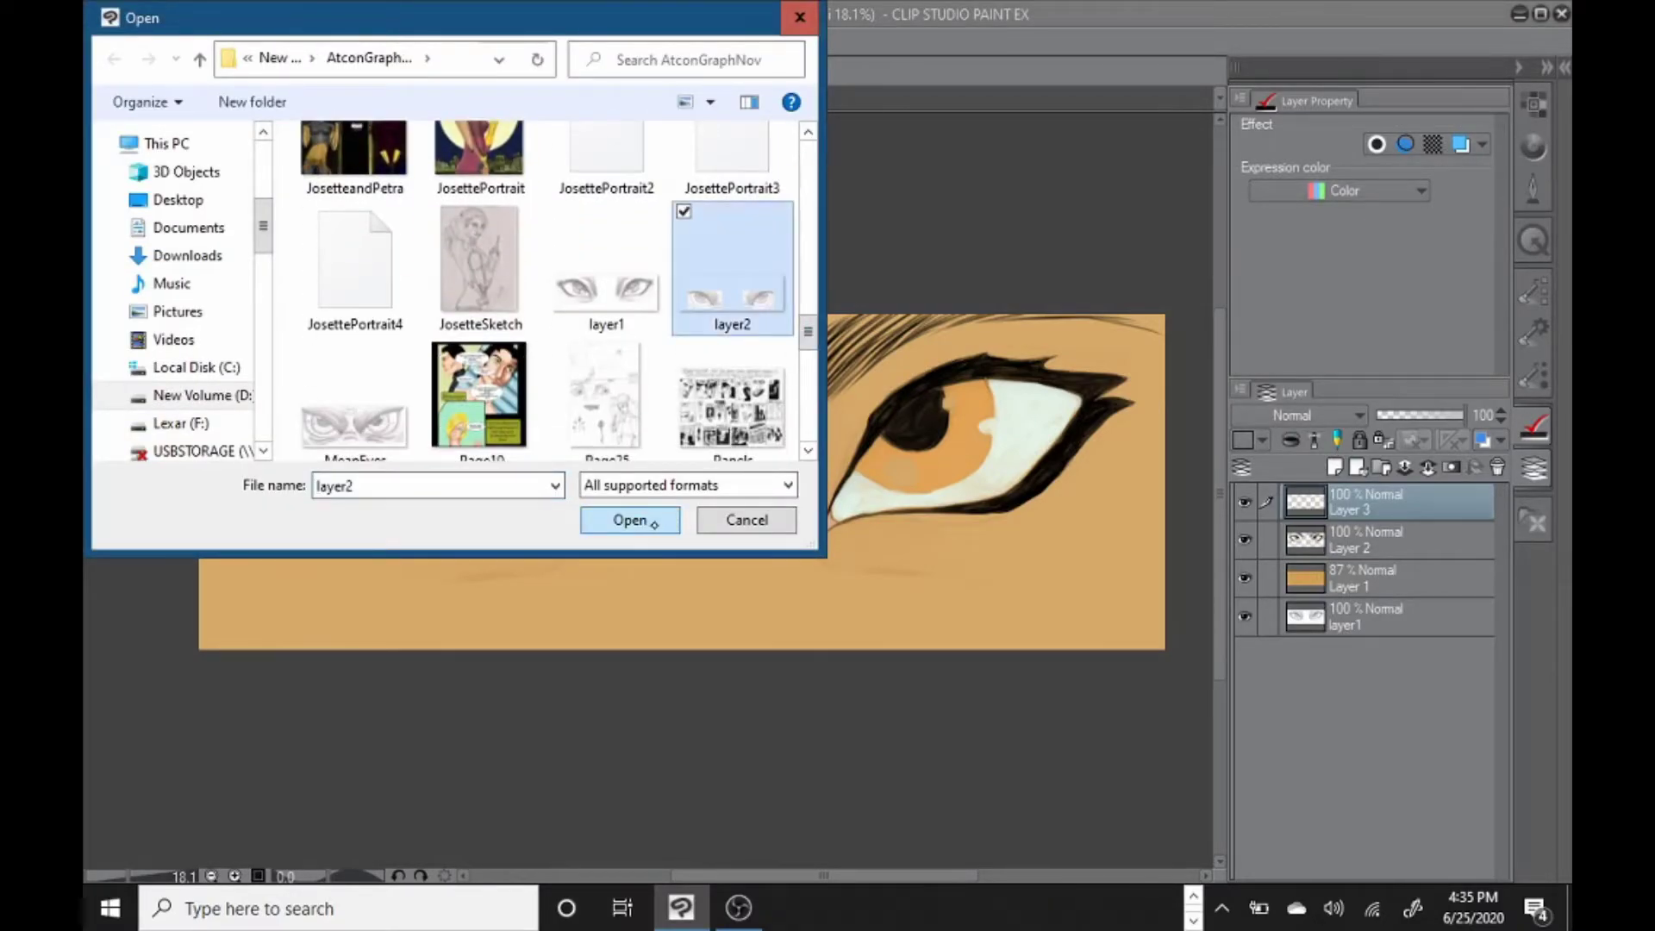
left_click(630, 520)
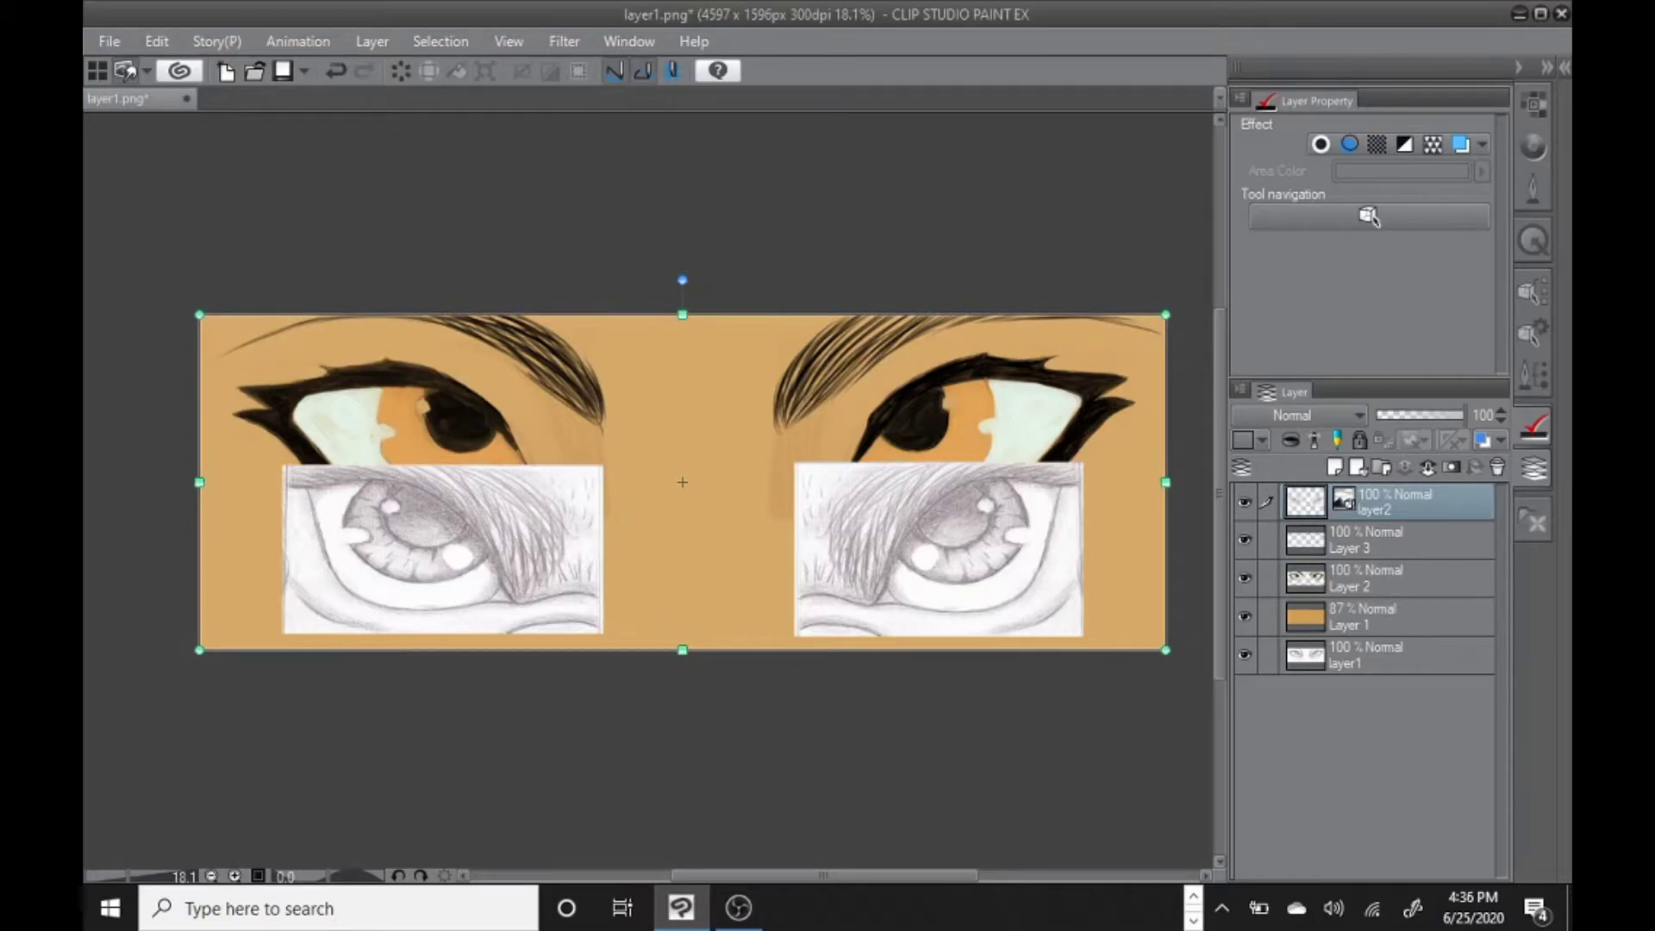
Enlarge the imported sketch slightly beyond the canvas, shift it up a little, and add a new layer above it.
left_click_drag(1166, 482, 1180, 482)
left_click_drag(199, 482, 185, 482)
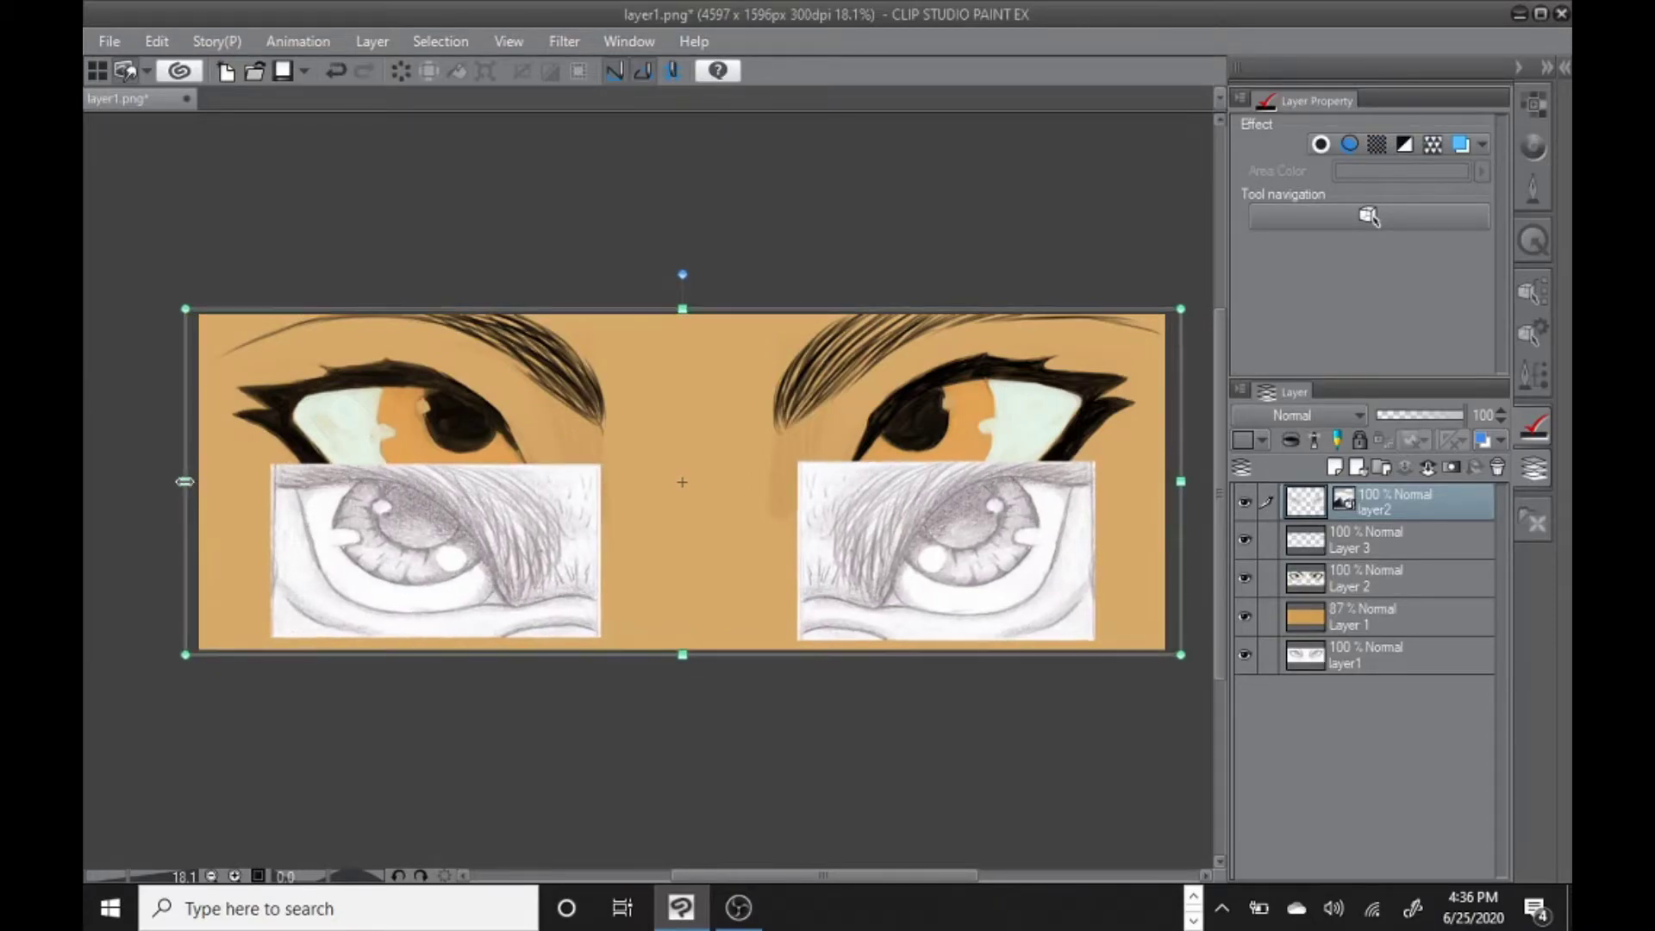
left_click_drag(1167, 659, 1169, 650)
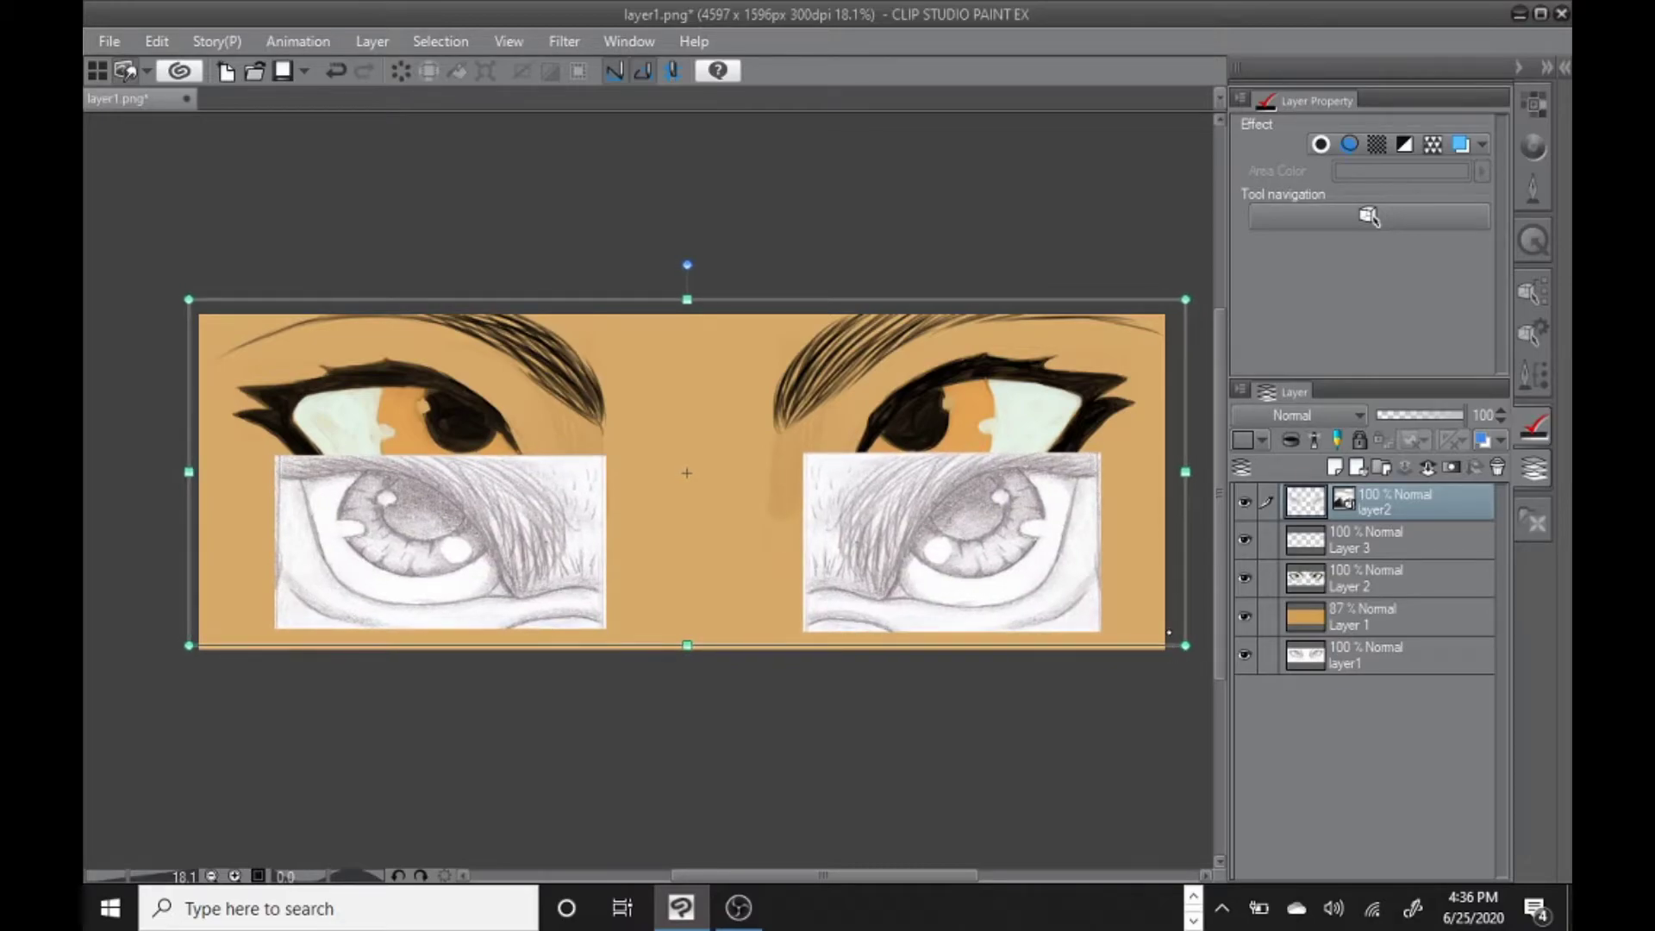
left_click(1335, 468)
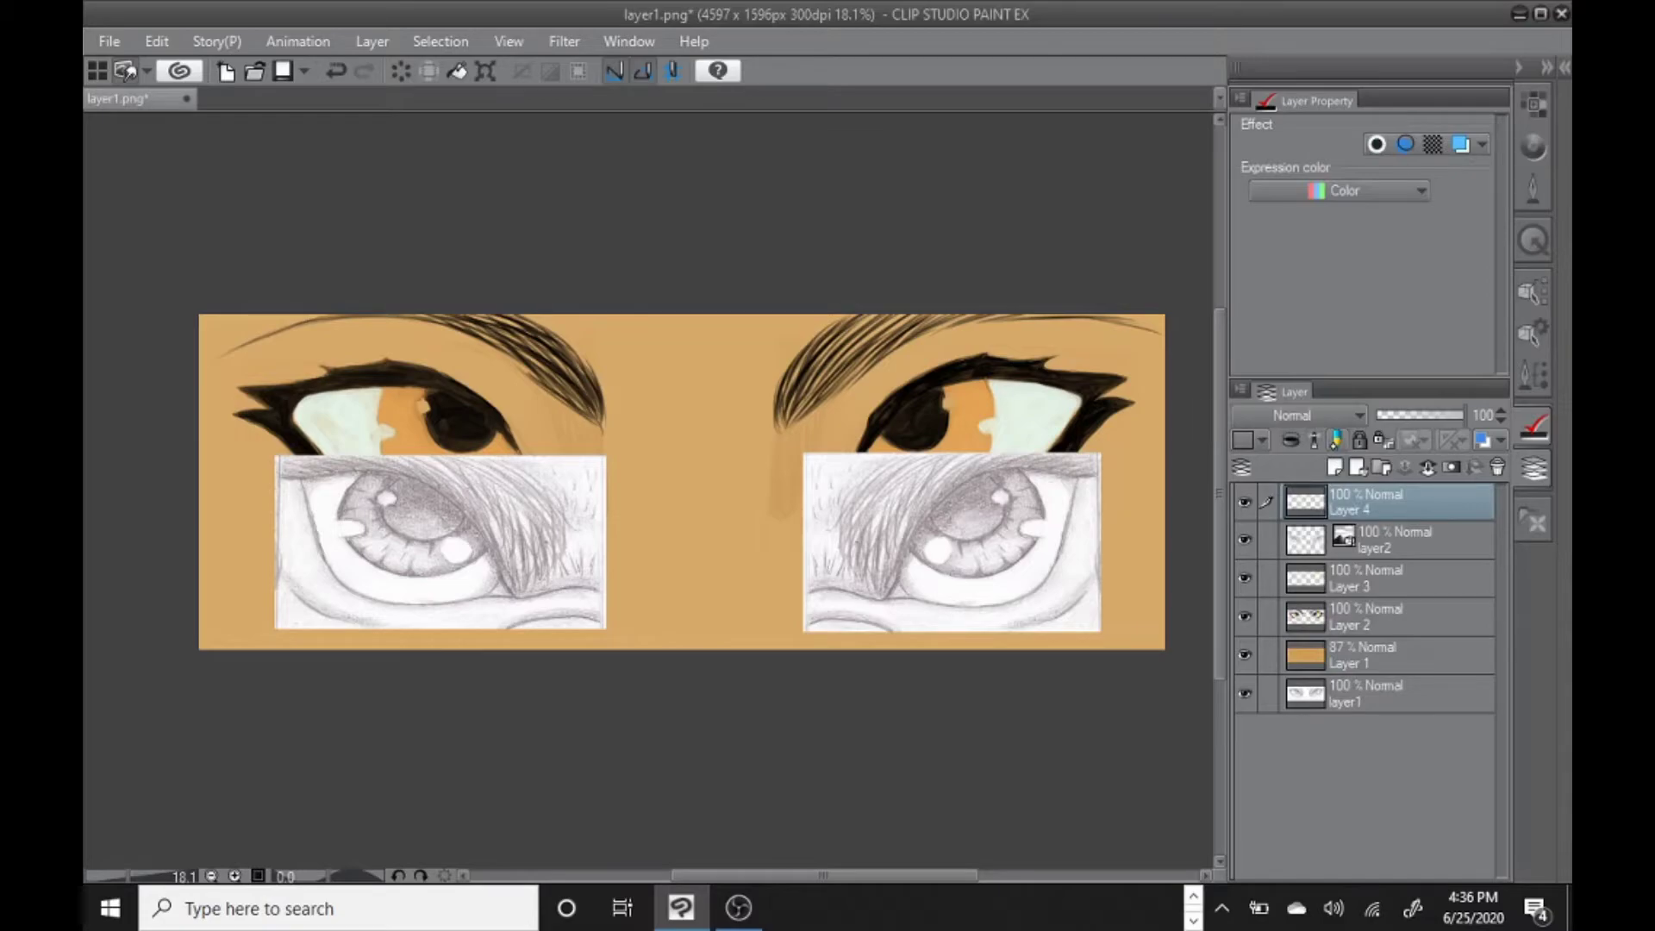
Set the opacity of the imported layer2 sketch to 51% and reselect the empty layer above it.
left_click(1414, 540)
left_click_drag(1463, 415, 1420, 415)
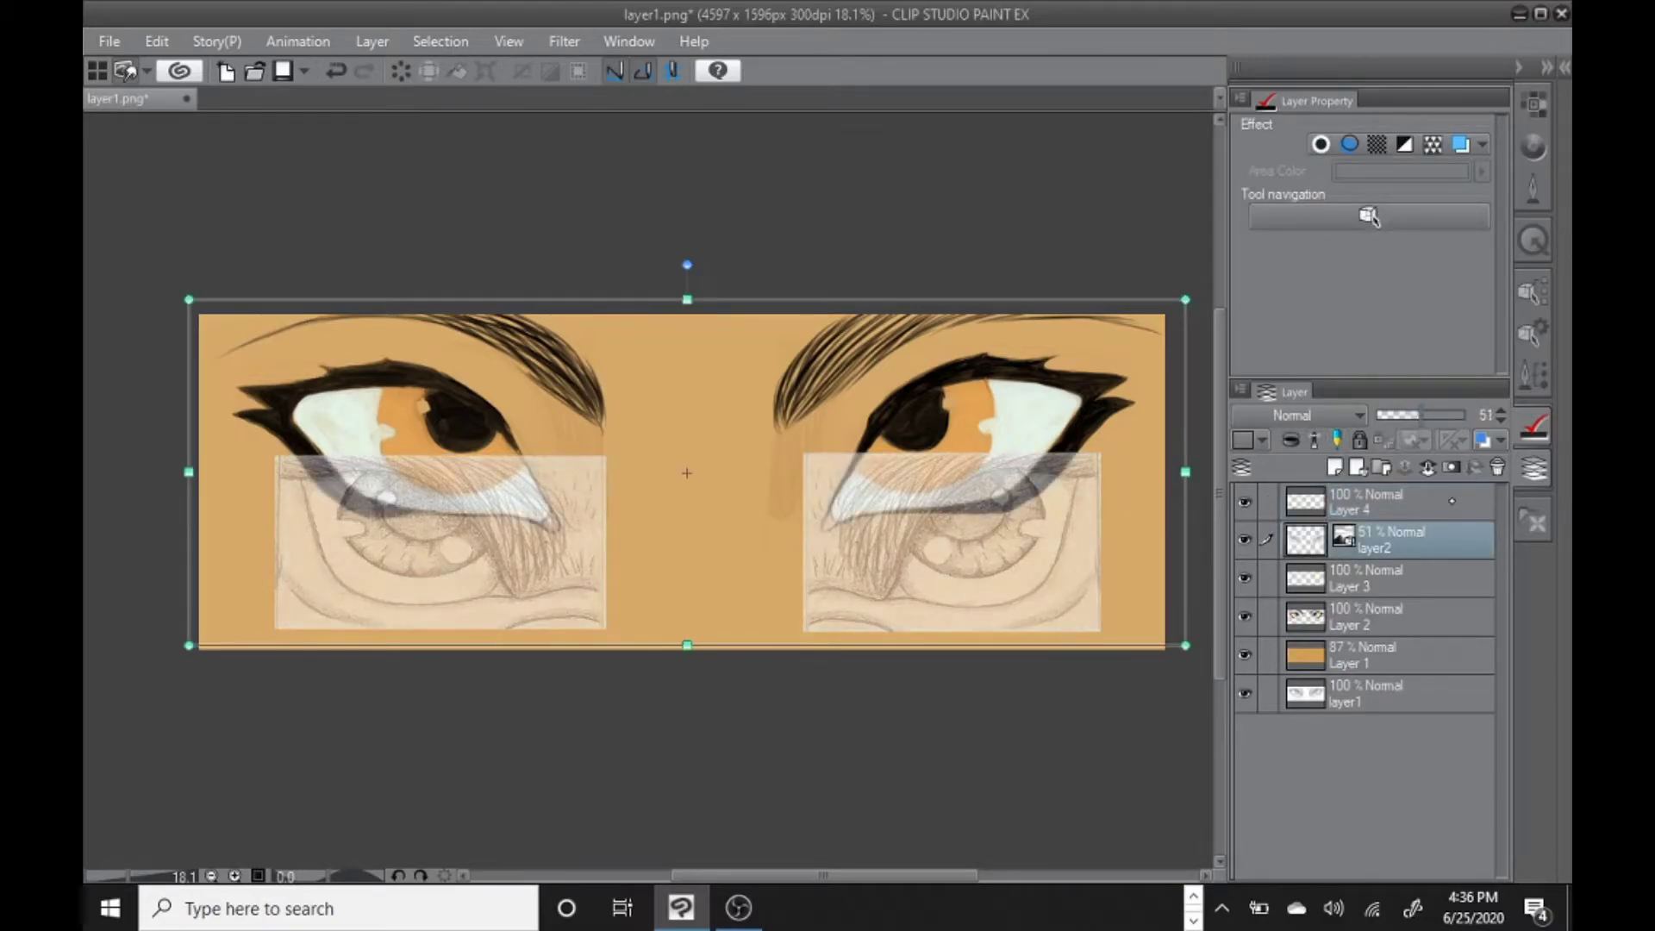
left_click(1454, 496)
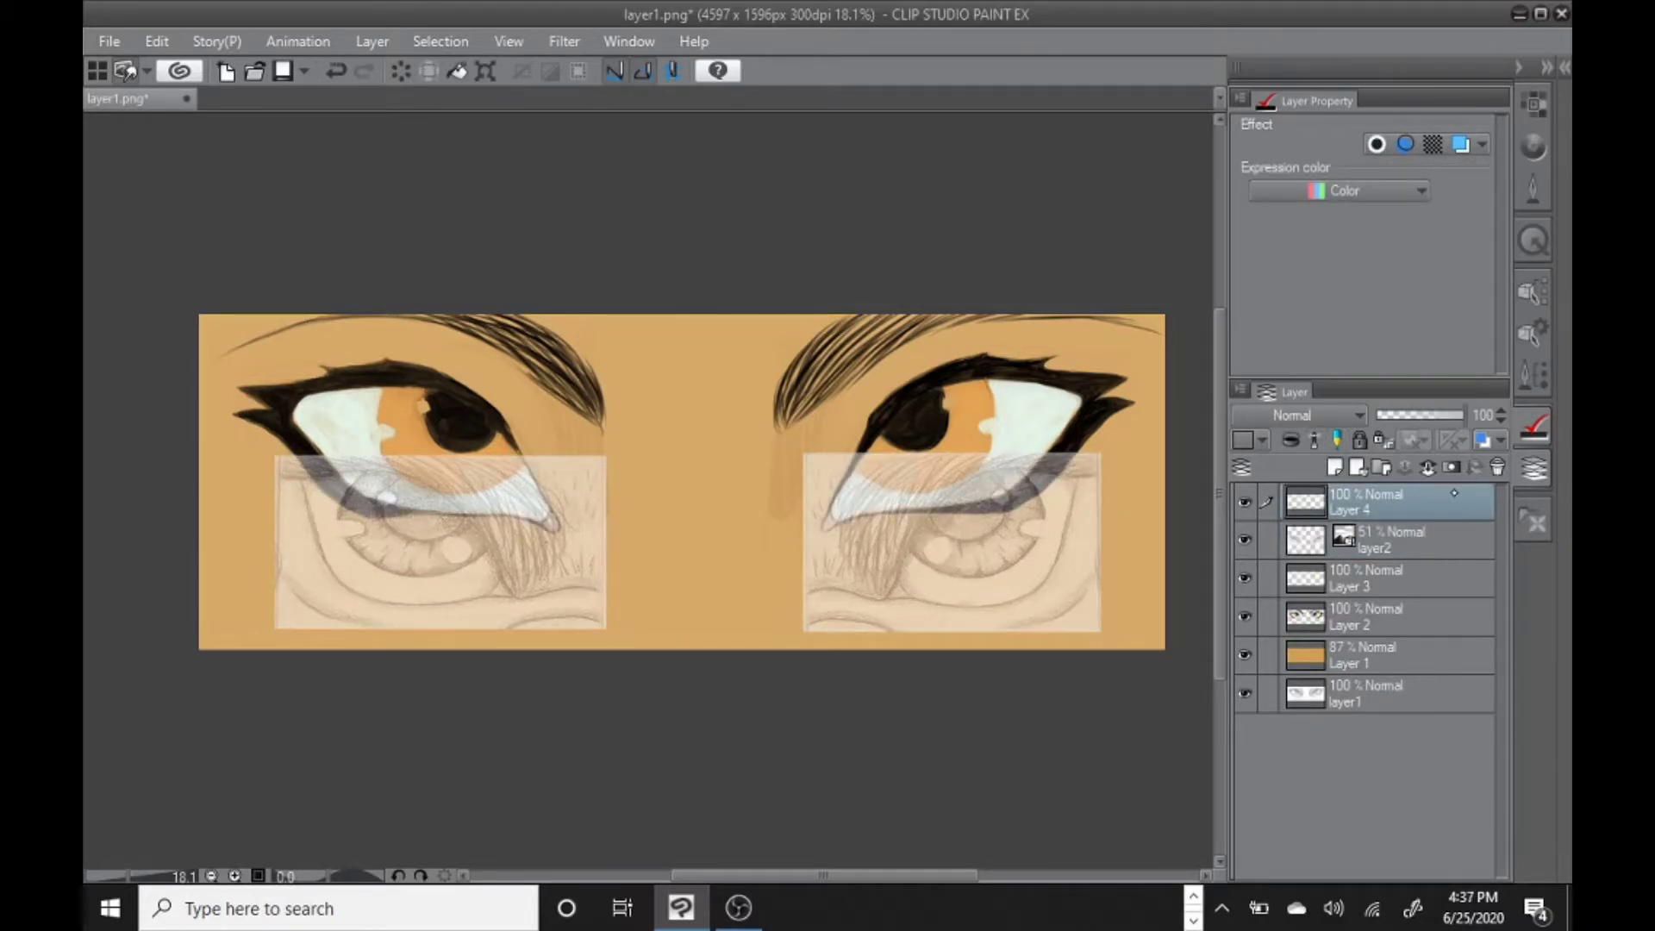
Choose a dark golden brown from the PE Color Palette as the drawing colour.
left_click(1533, 103)
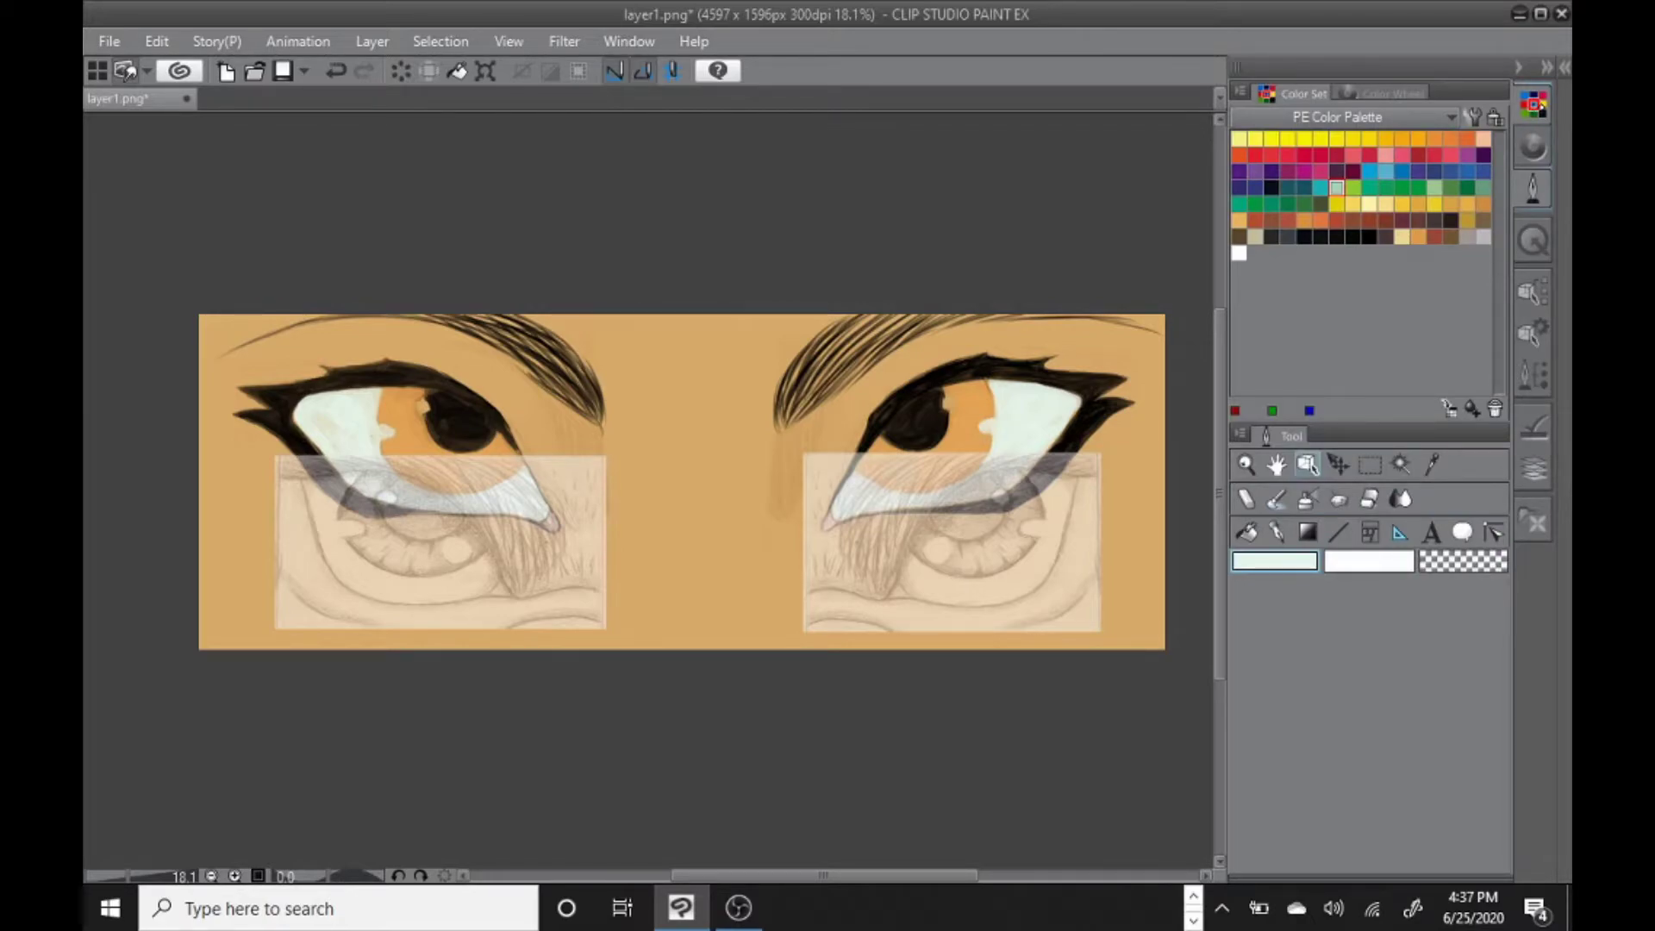
left_click(1337, 204)
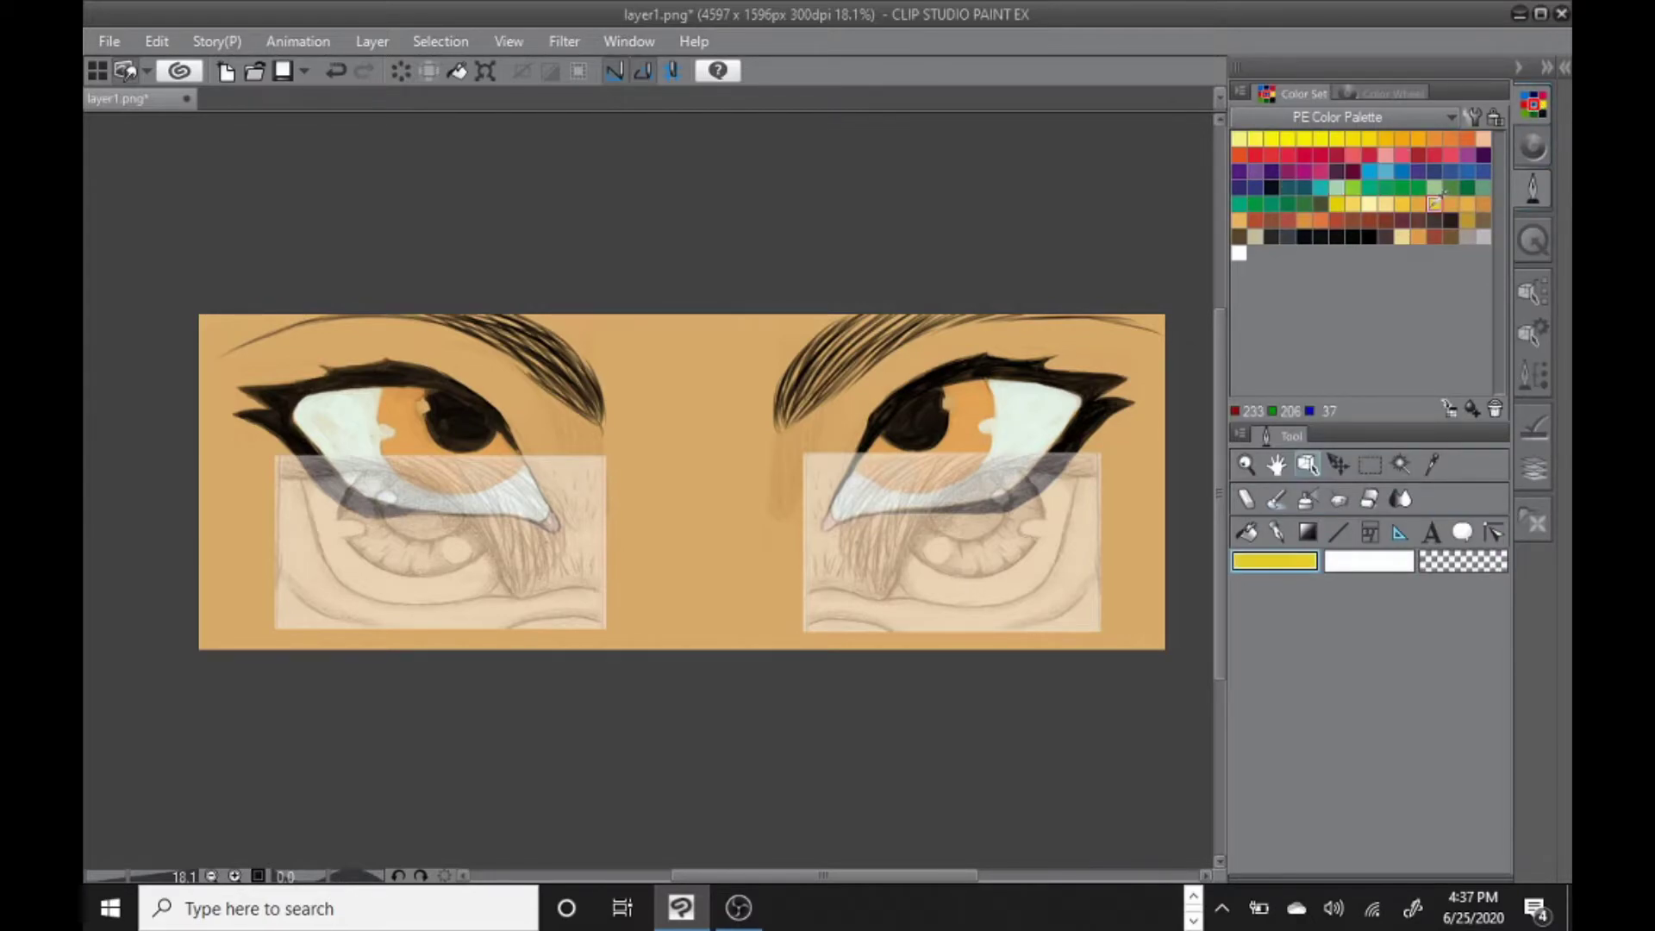
left_click(1353, 202)
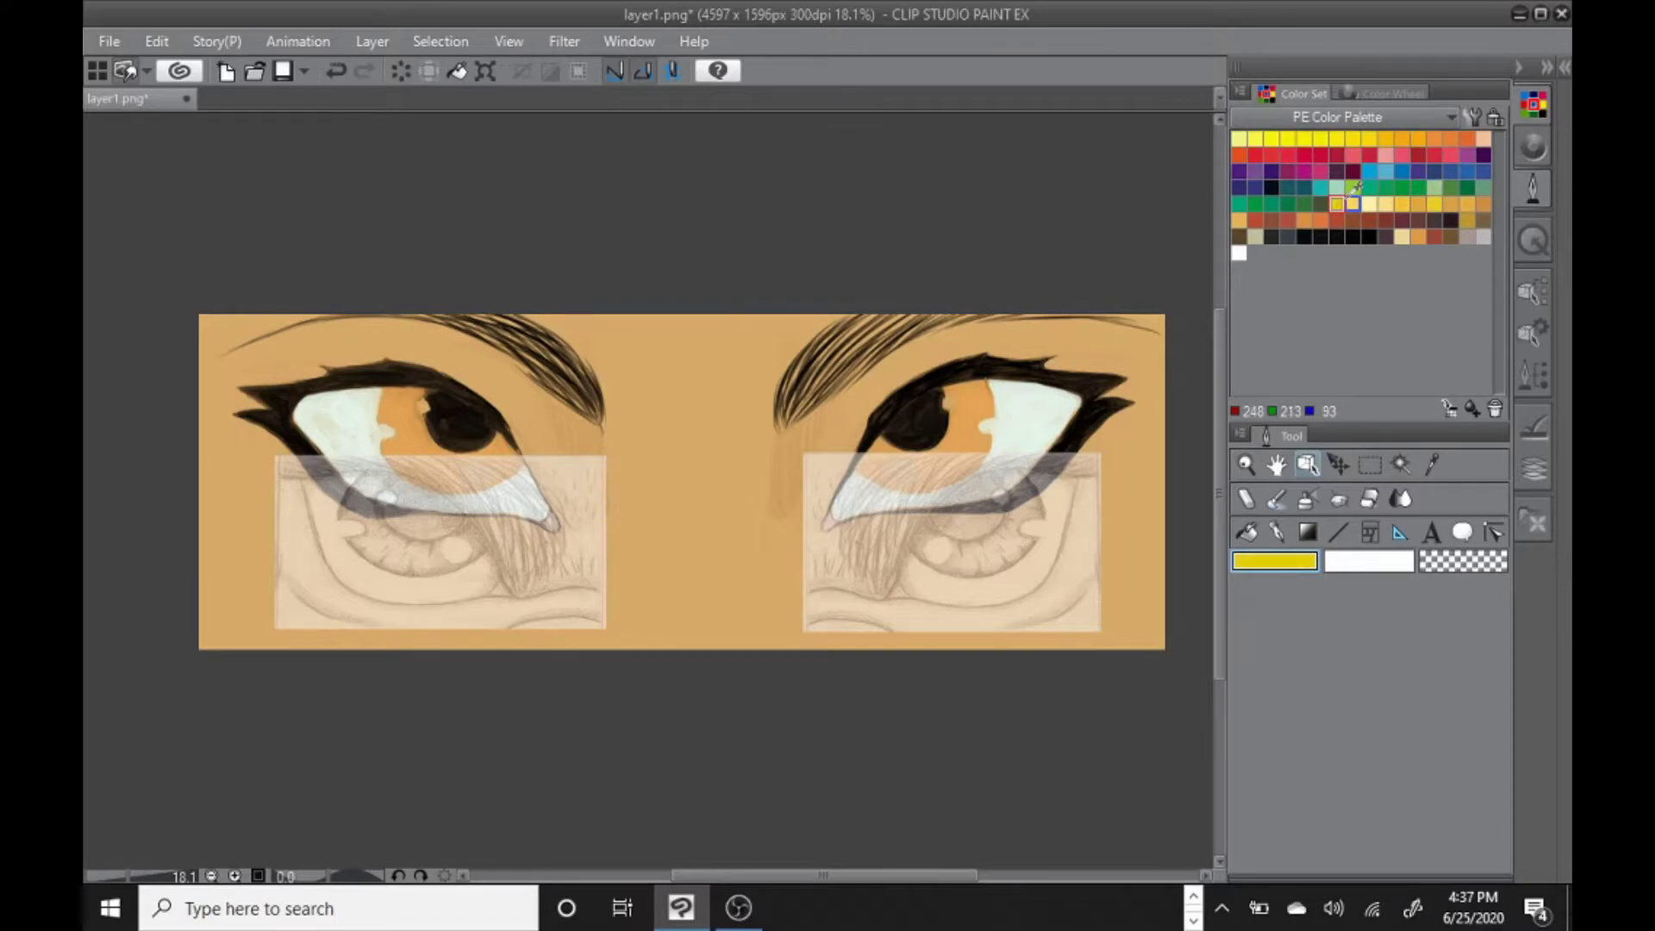
left_click(1466, 219)
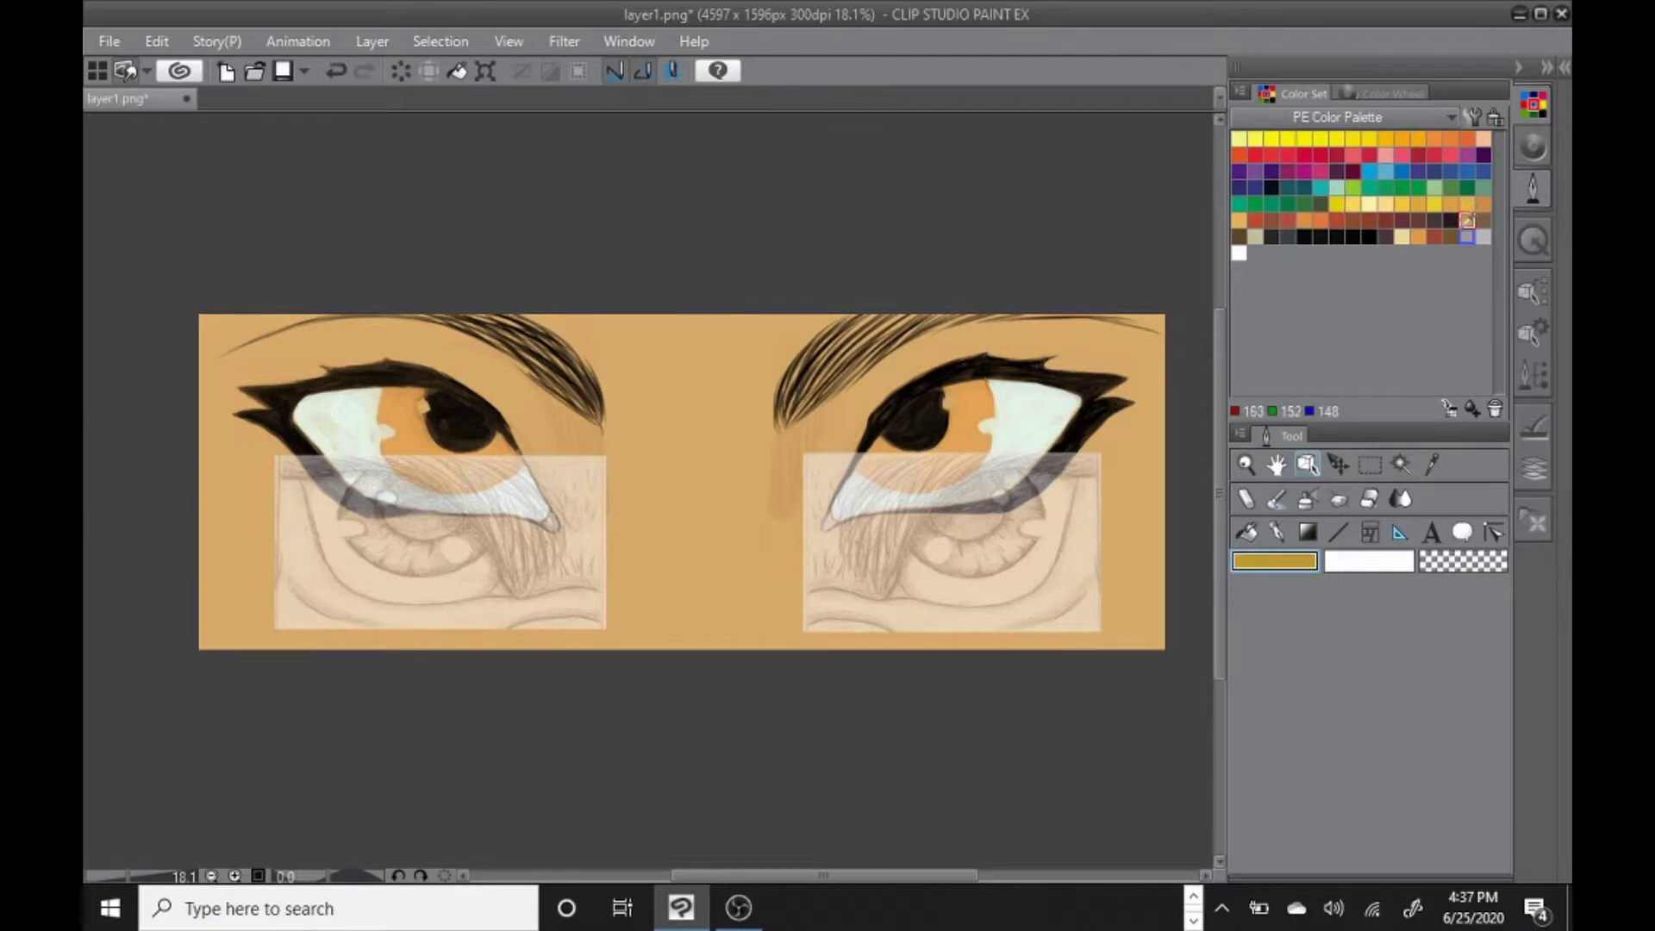
left_click(1485, 221)
double_click(1272, 561)
left_click(1108, 259)
left_click(1467, 220)
Set up the Ellipse figure tool with a brush size of 7.
left_click(1336, 532)
left_click(1519, 348)
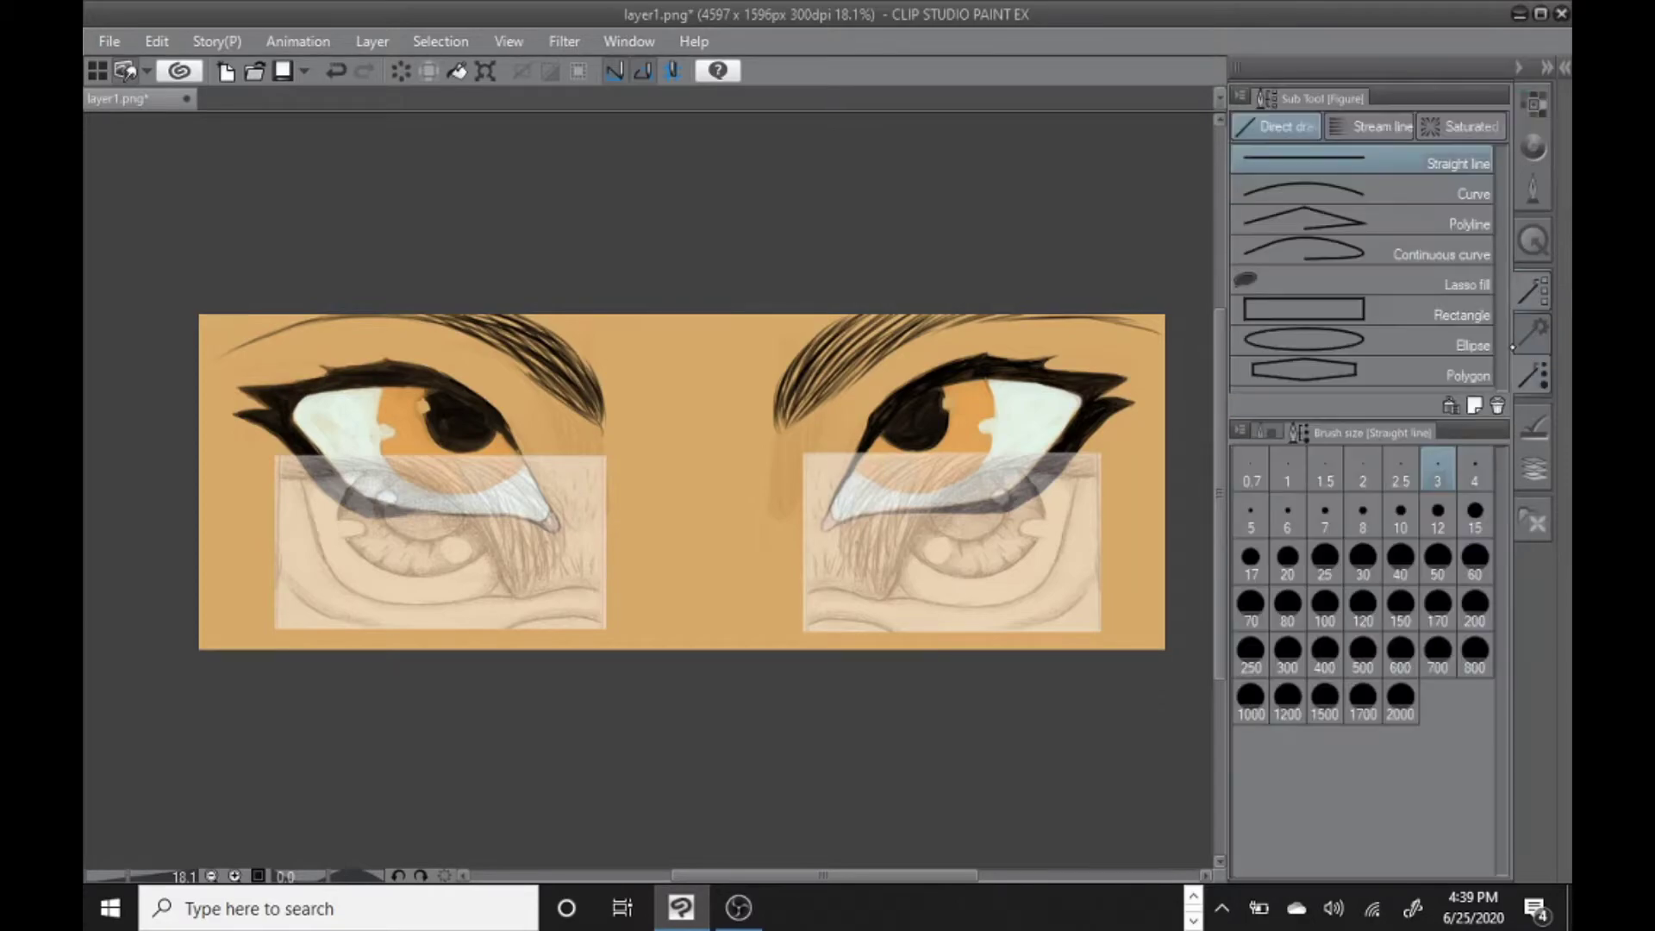
left_click(1456, 346)
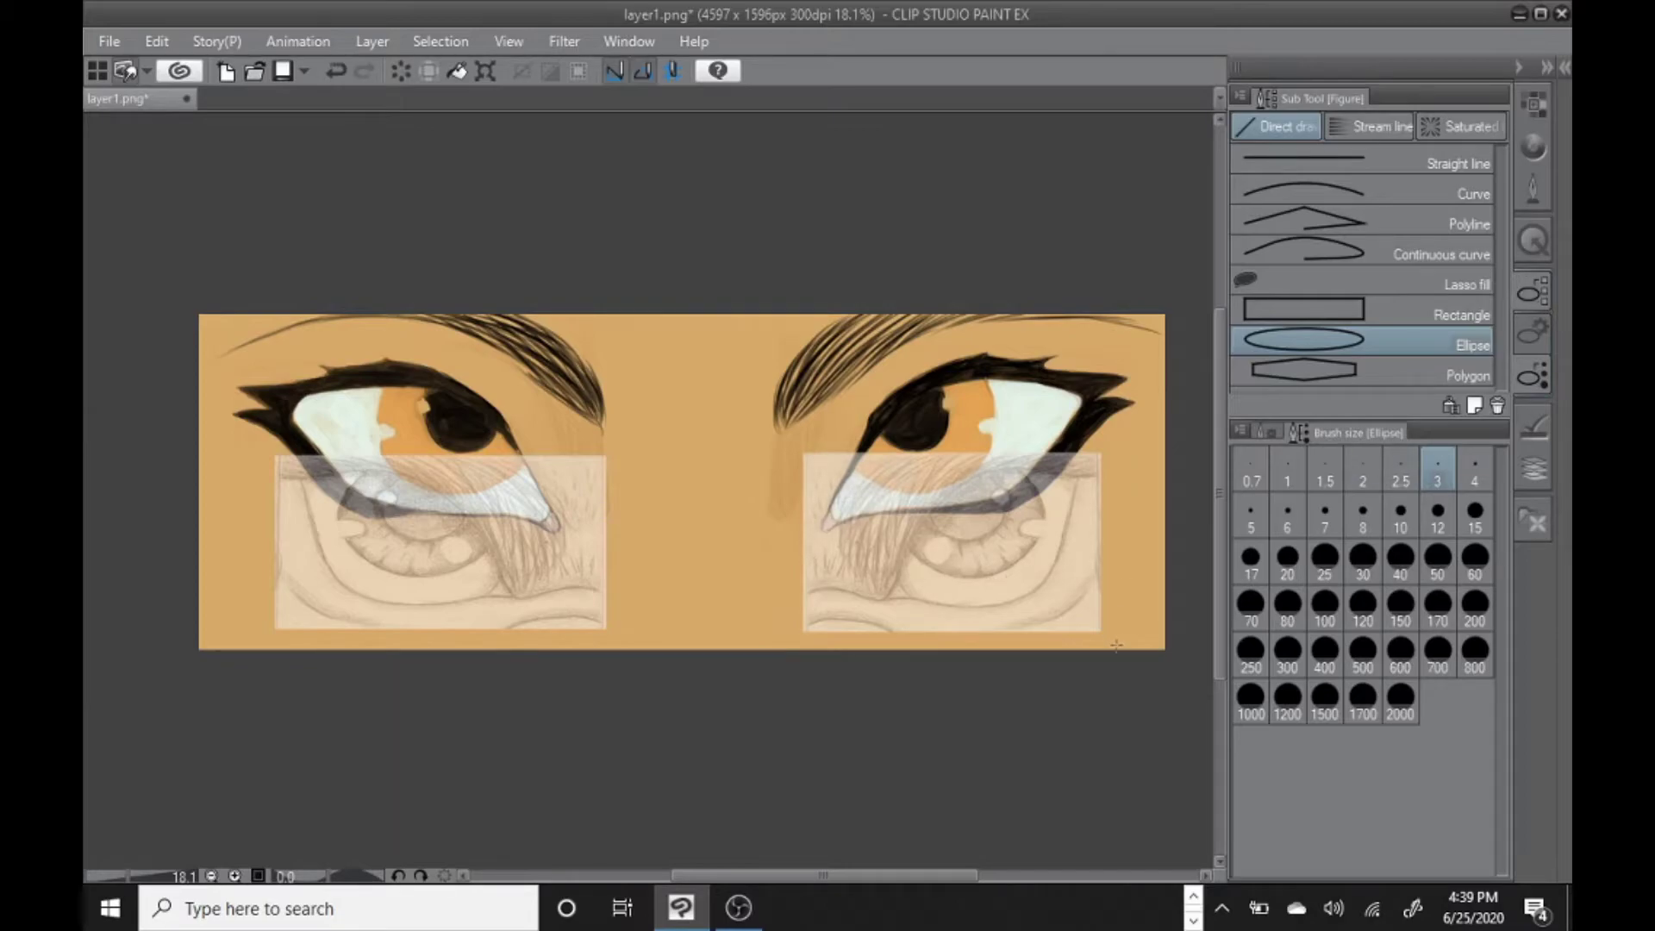
scroll(1125, 628, "up", 3)
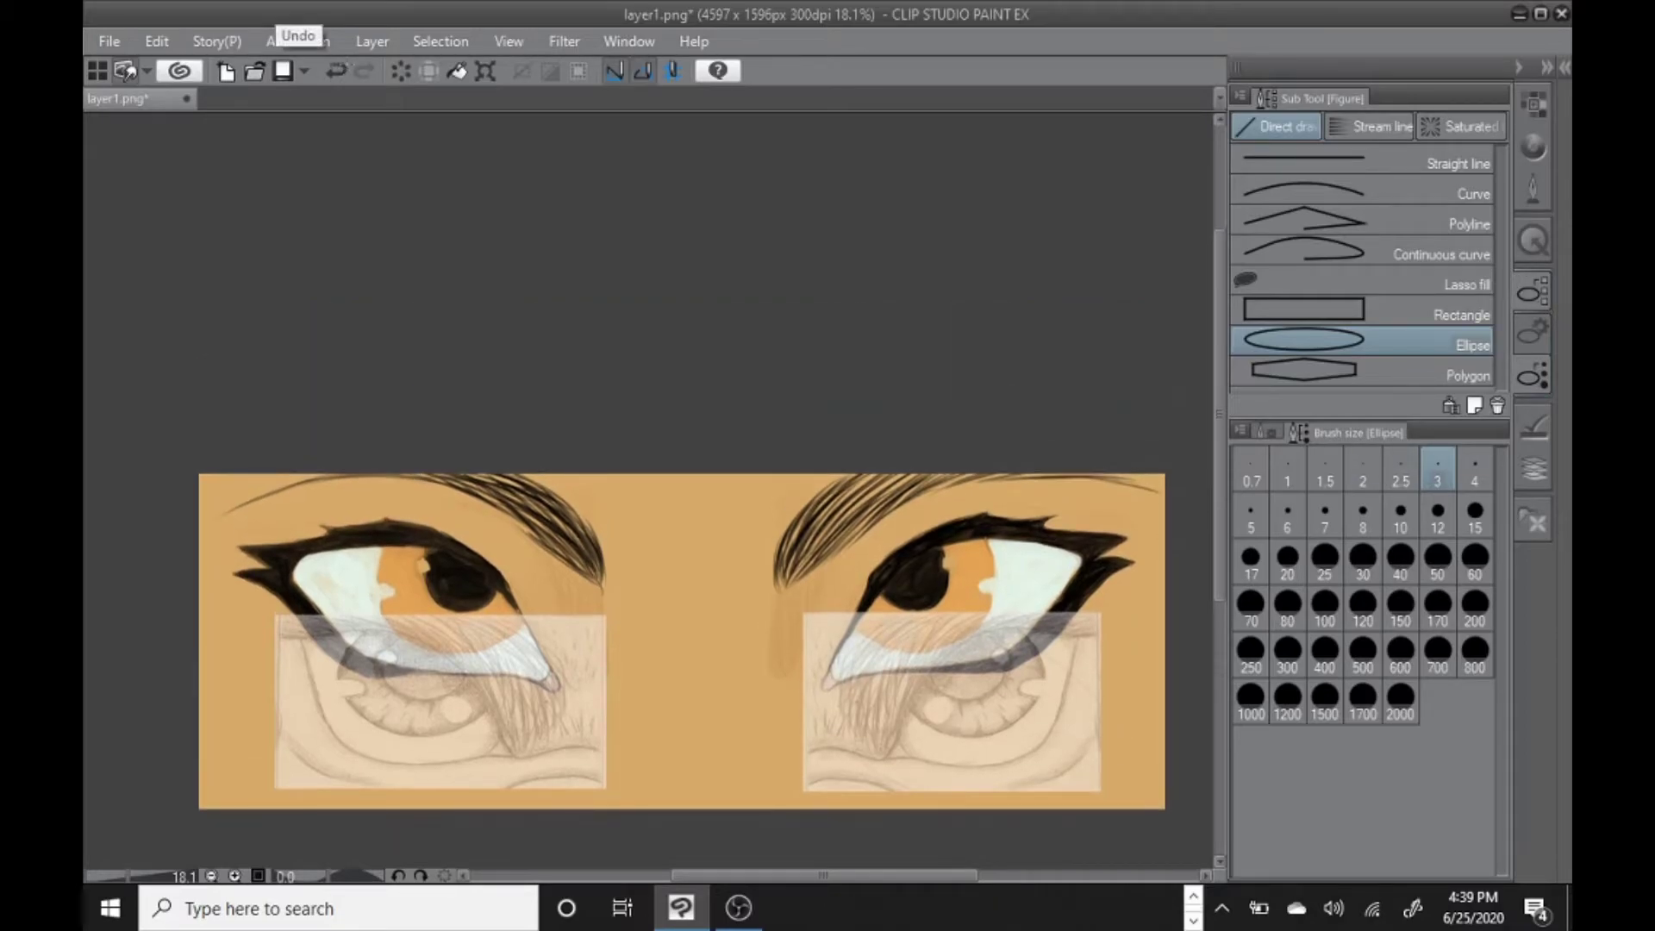
left_click_drag(1219, 380, 1219, 507)
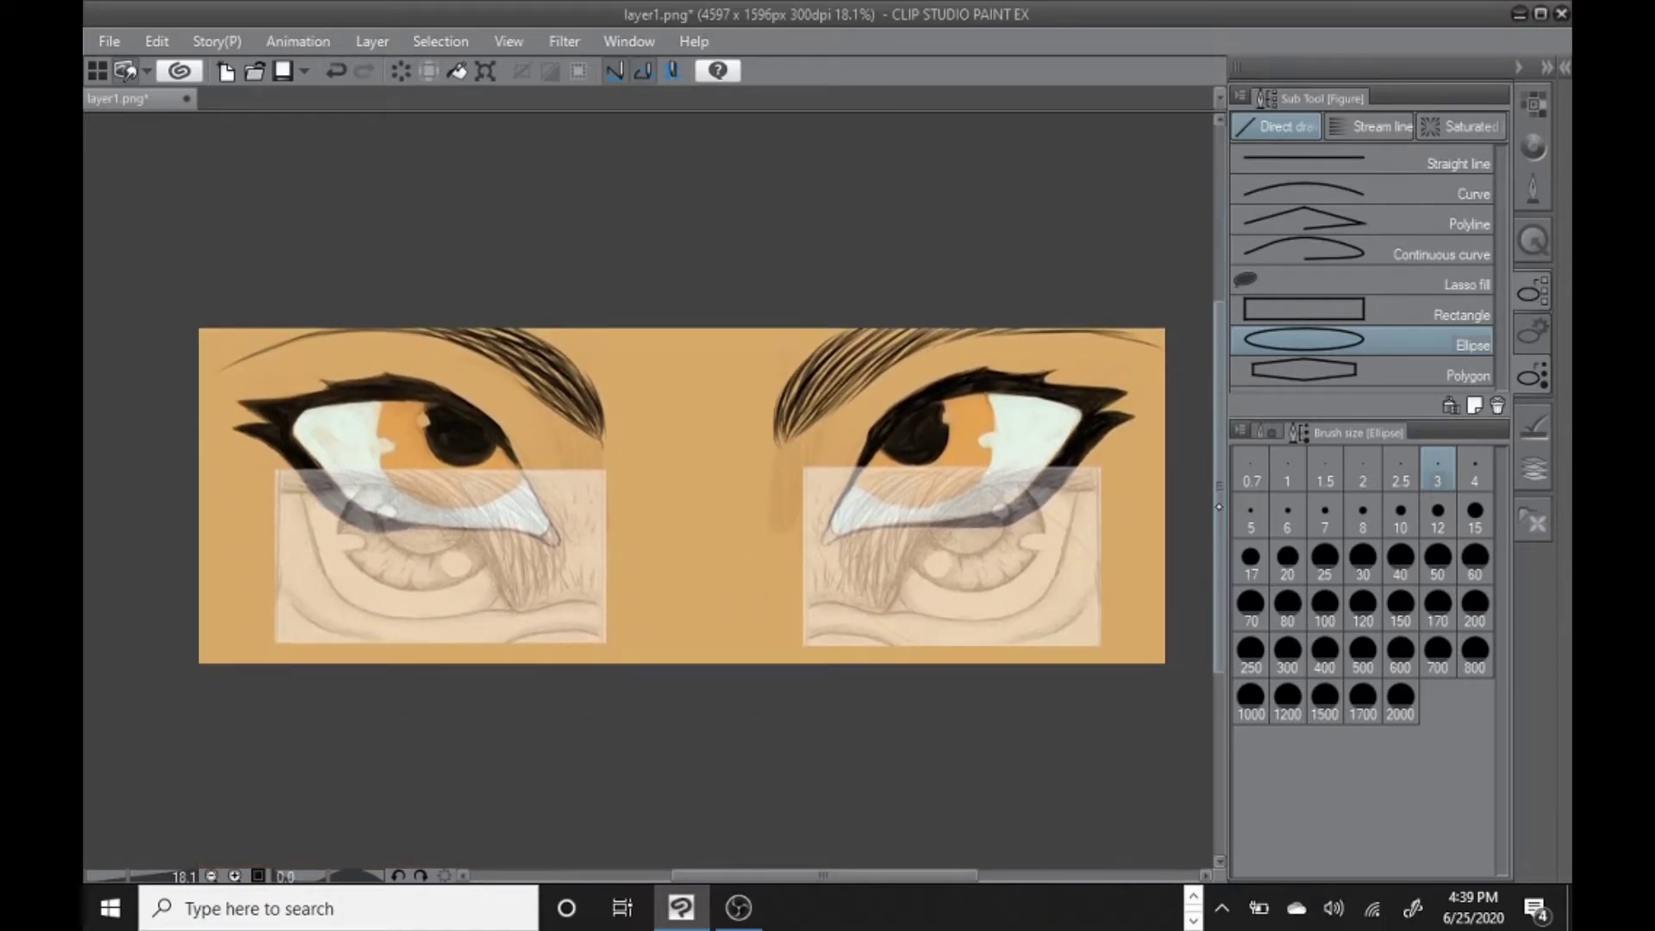
left_click(336, 71)
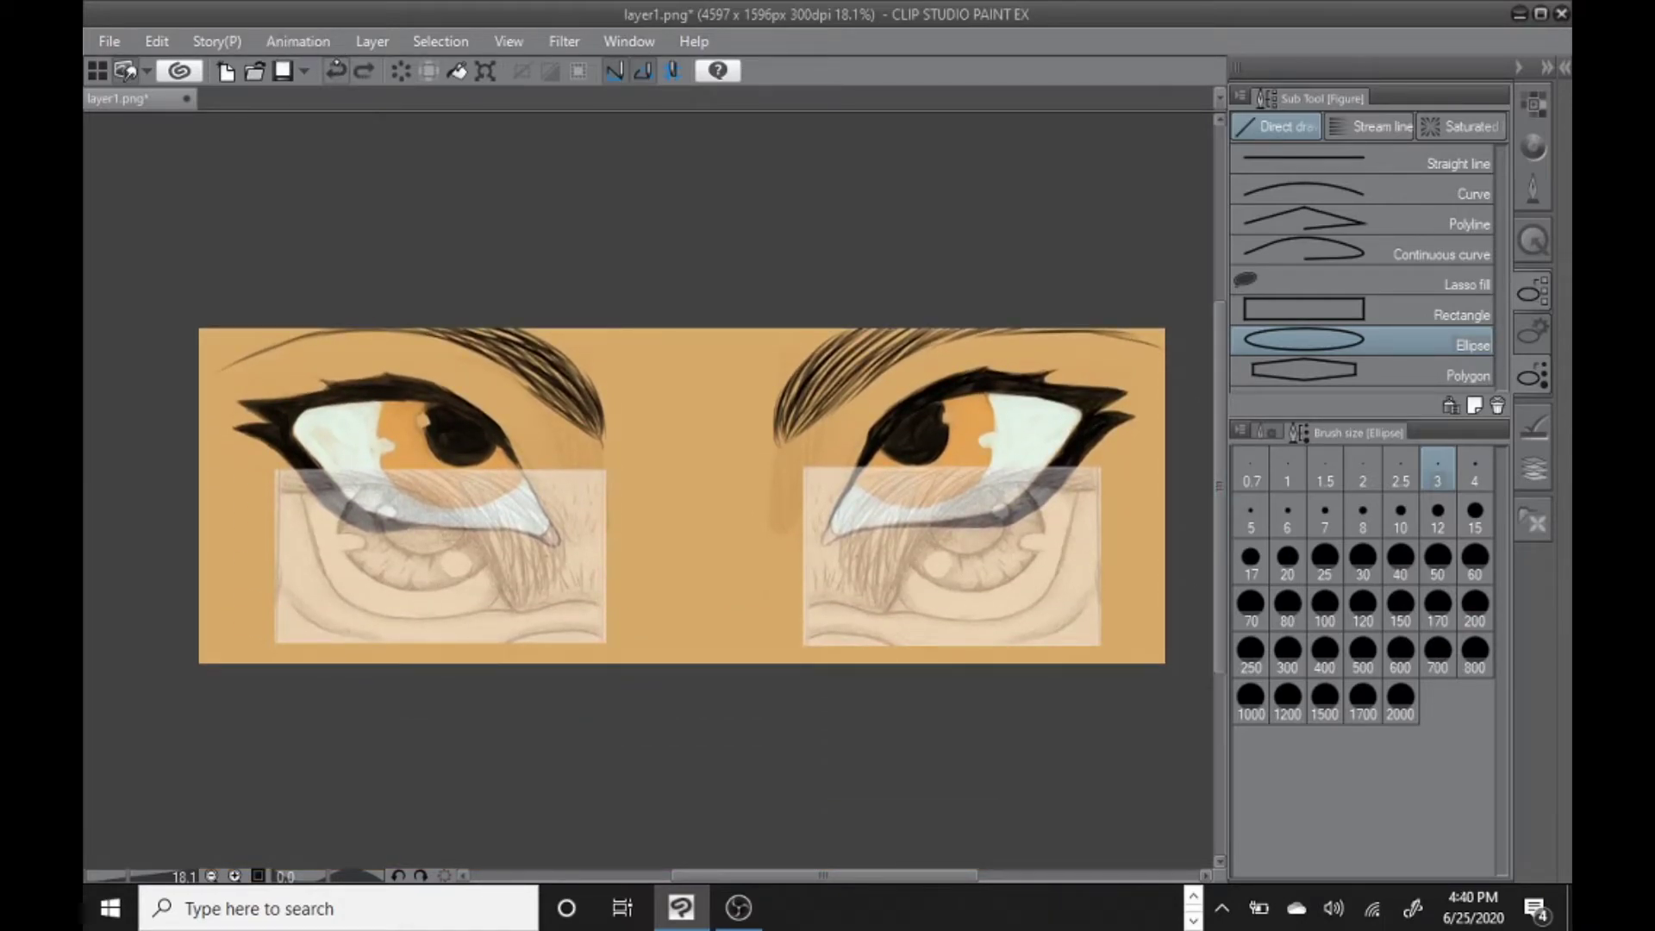
left_click(1325, 510)
Try drawing golden ellipses around both sketched eyes, and undo them together with the sketch's opacity change.
mouse_move(813, 455)
left_mouse_down()
mouse_move(1091, 646)
mouse_move(1135, 658)
left_mouse_up()
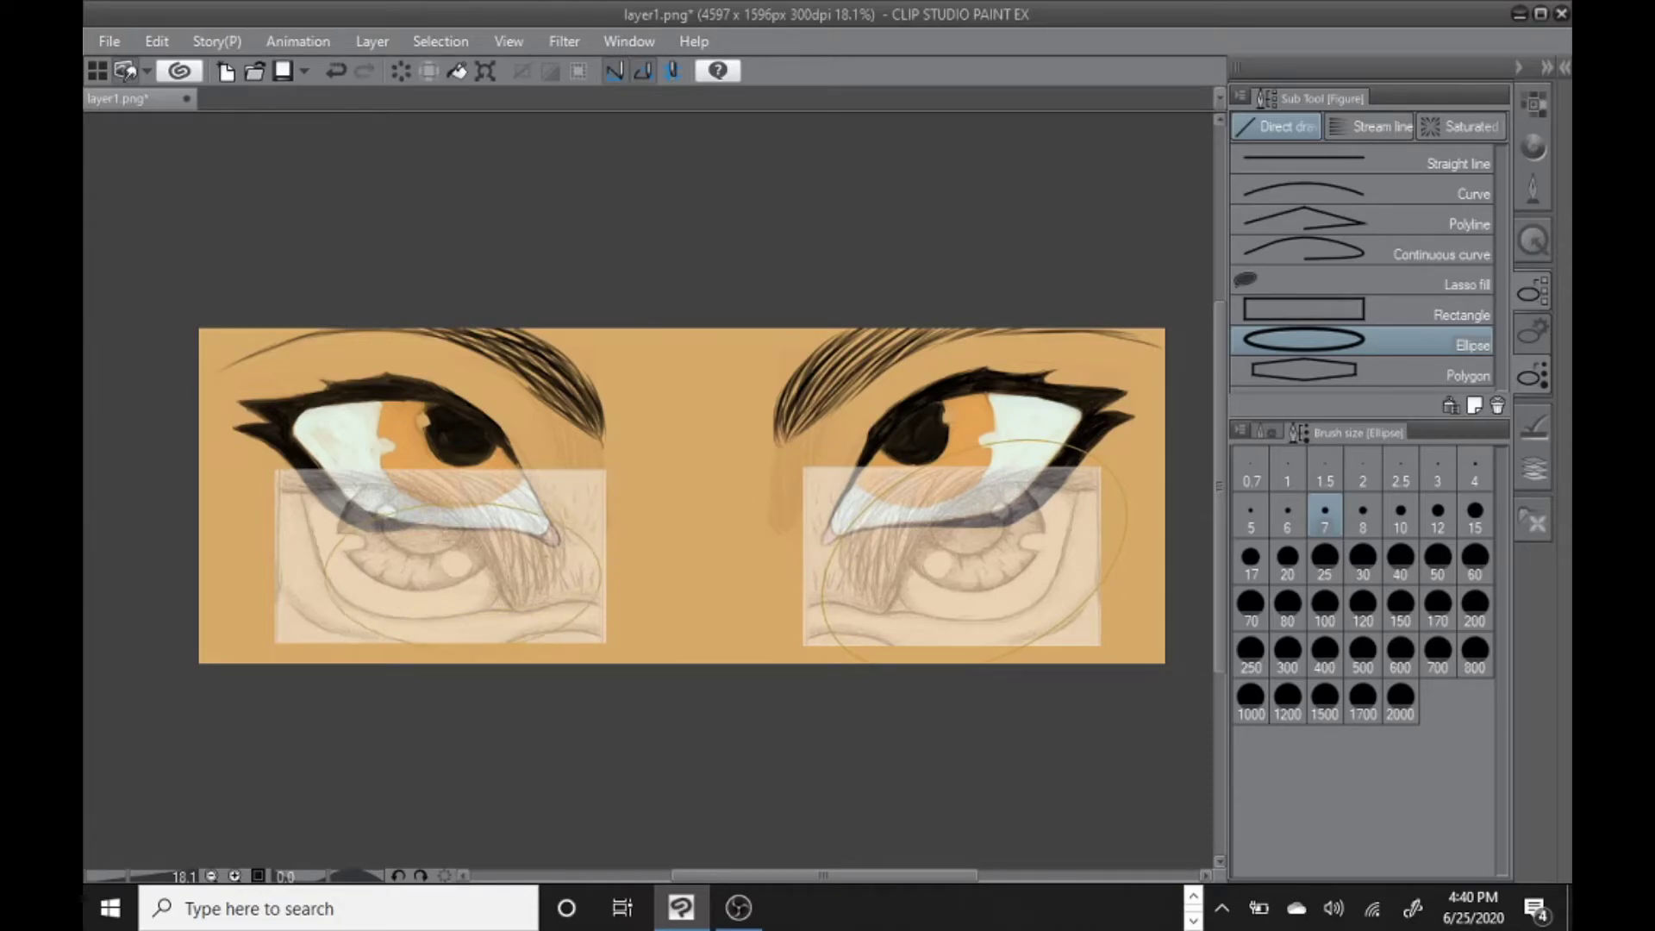
scroll(681, 496, "up", 5)
scroll(647, 492, "right", 3)
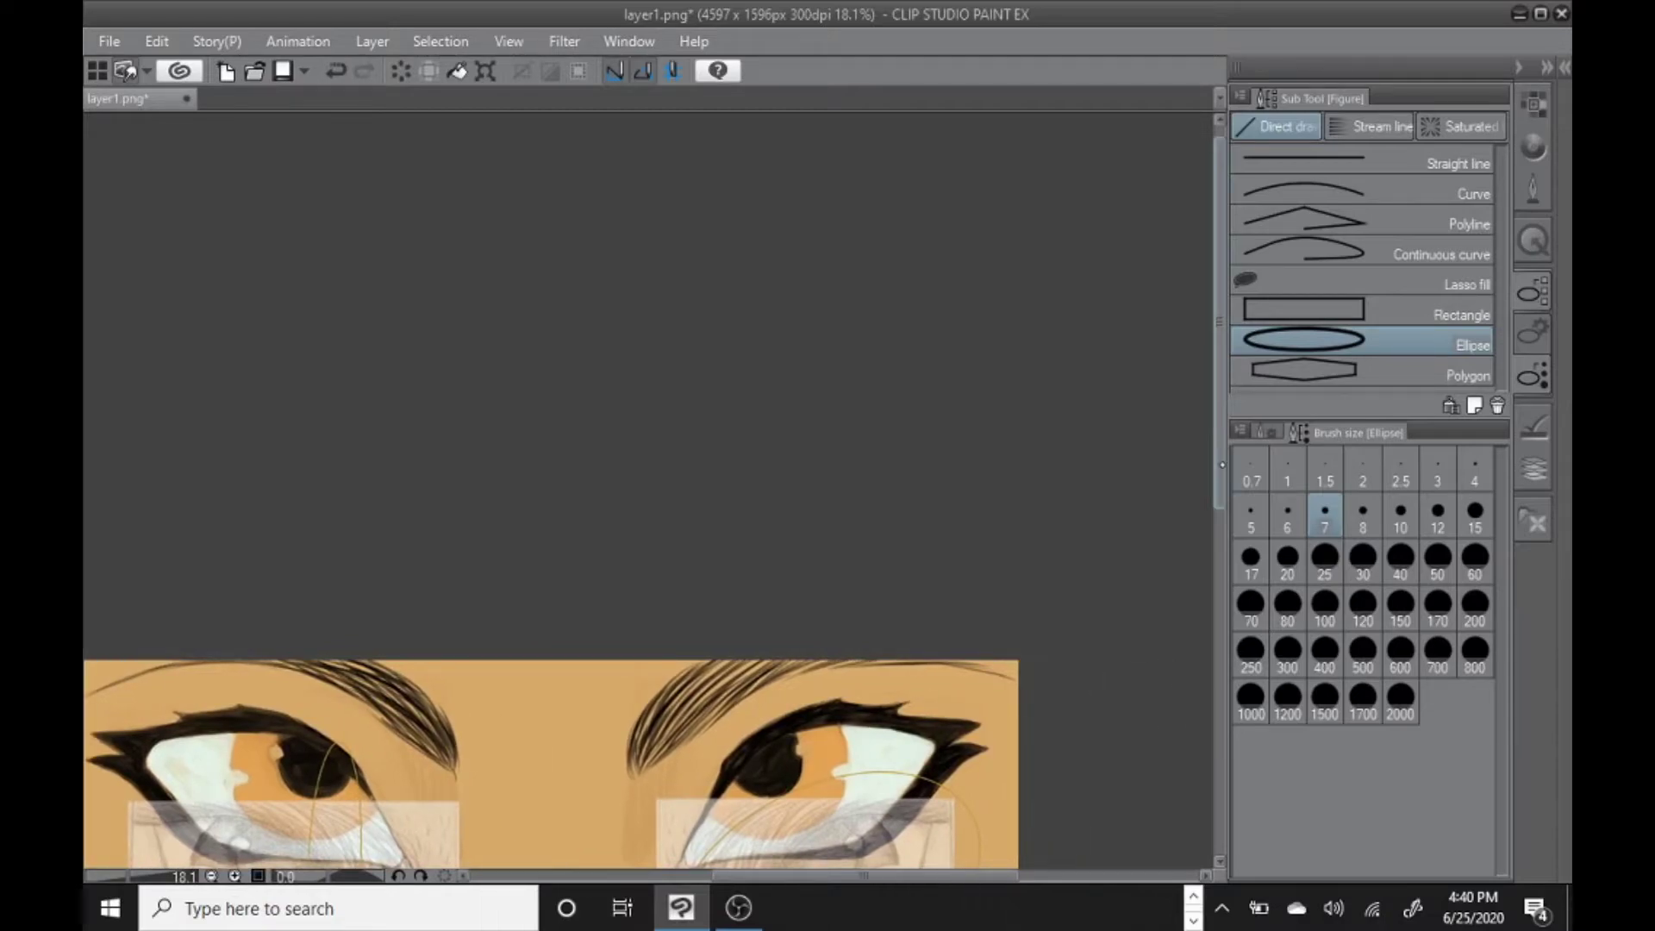
scroll(552, 492, "down", 5)
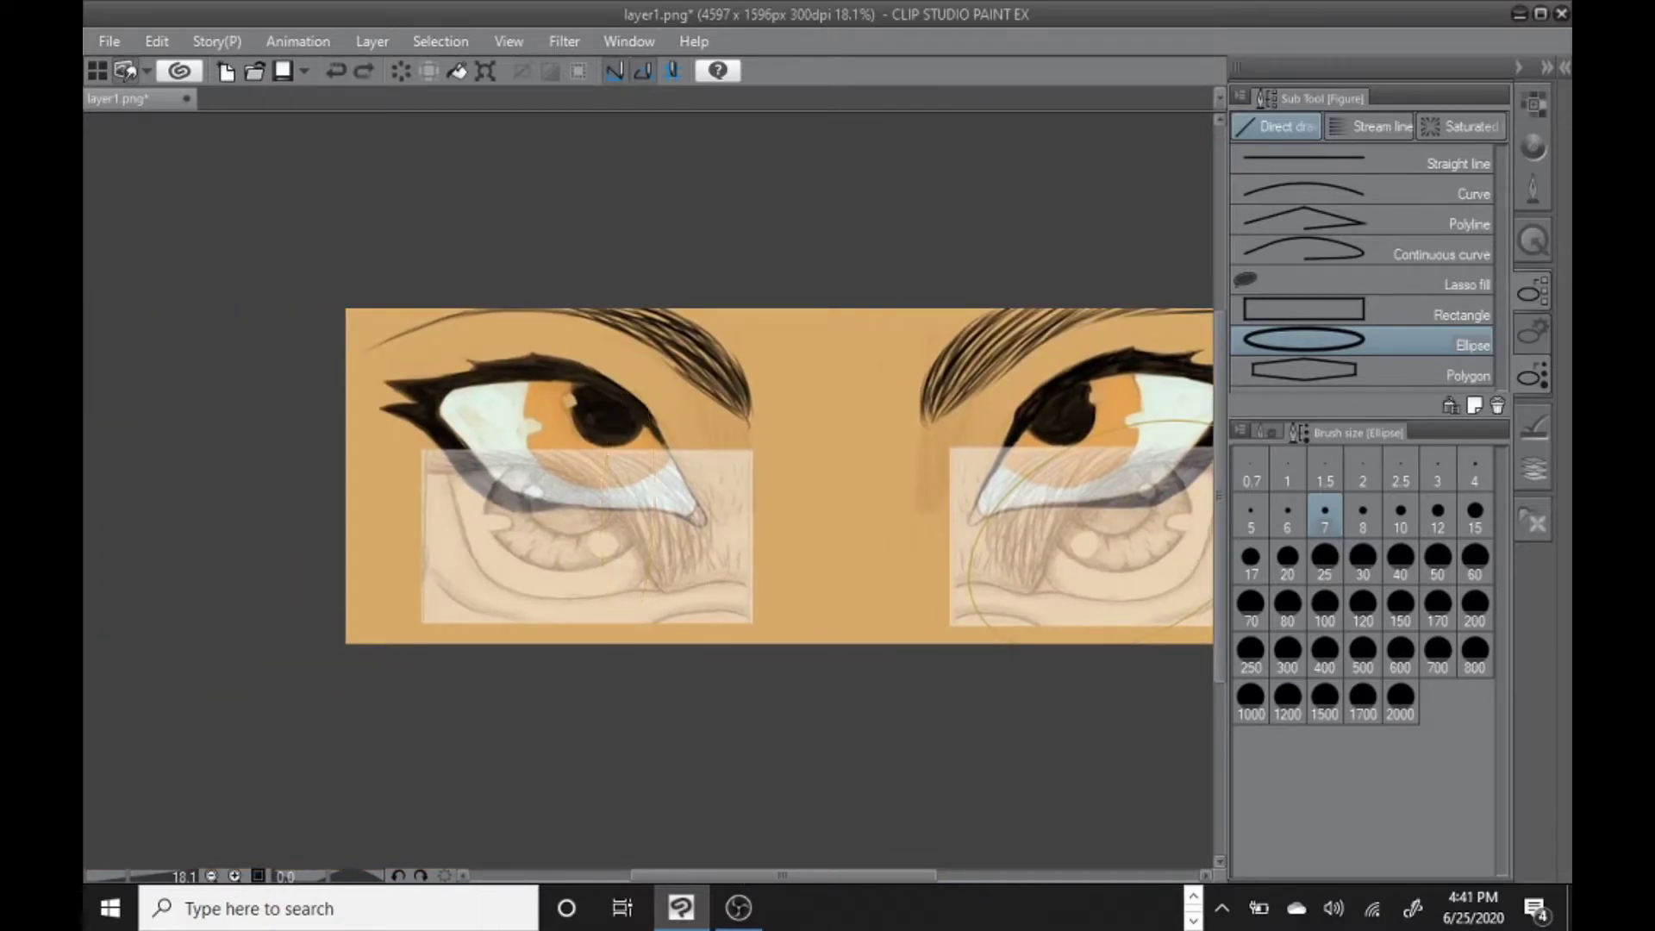
left_click(335, 71)
left_click_drag(1218, 496, 1218, 521)
left_click_drag(785, 875, 842, 875)
key("ctrl+z")
key("ctrl+z")
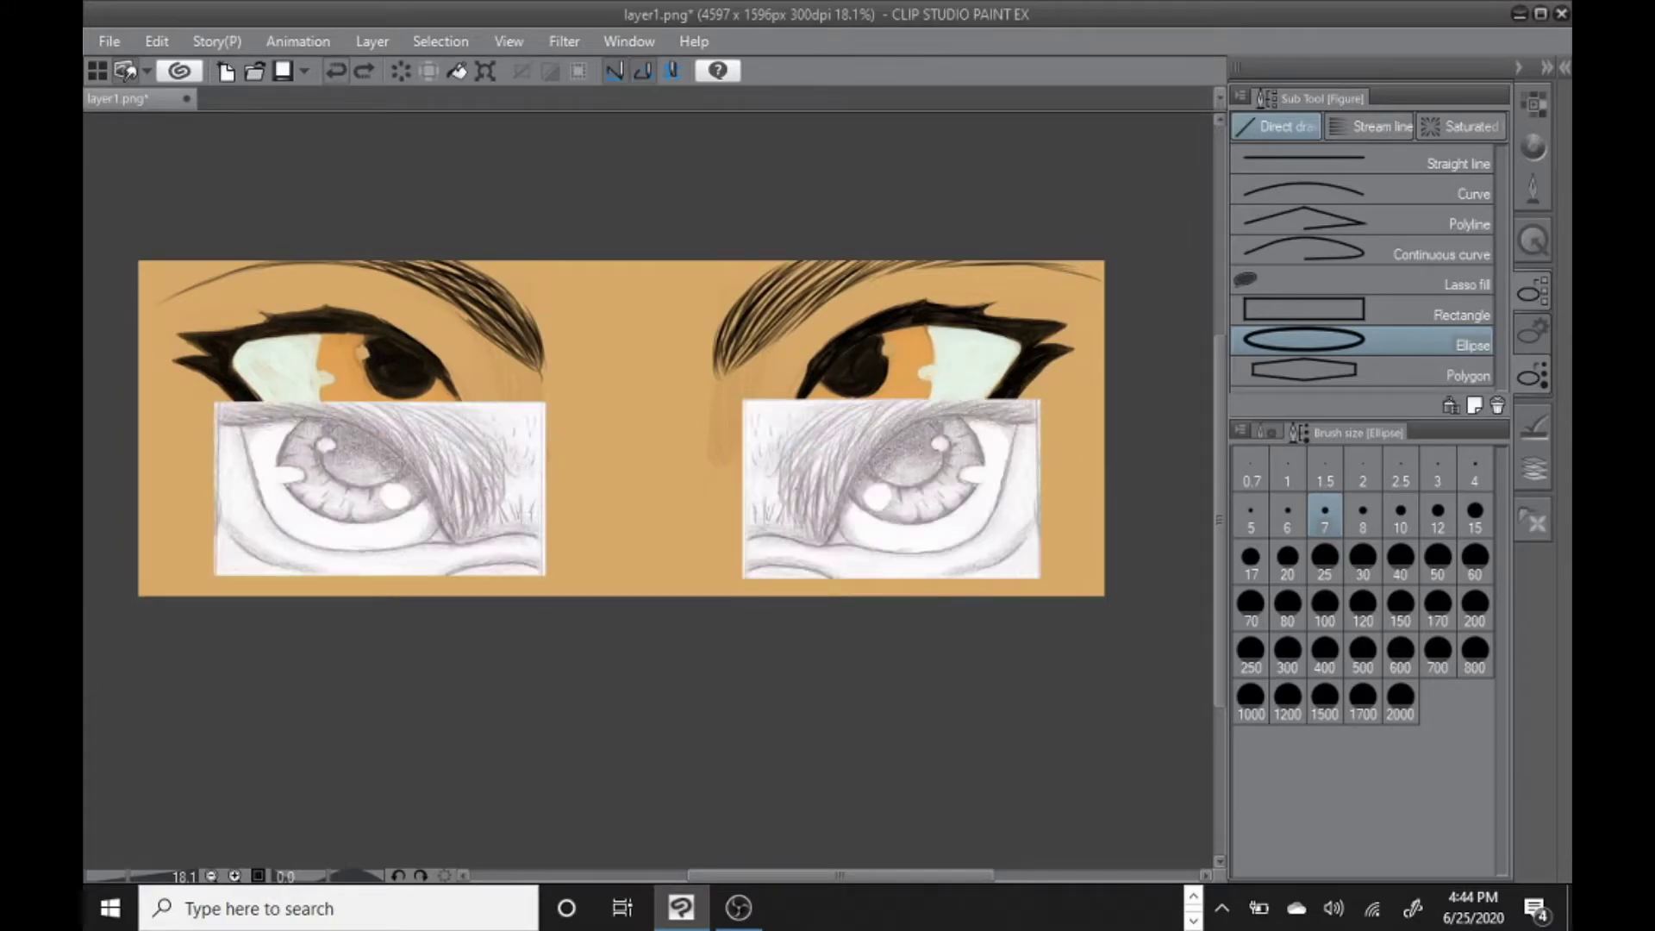
Draw a wide, slightly tilted golden ellipse around the right-hand sketched eye, undoing the first attempt.
left_click(1532, 468)
left_click(1413, 539)
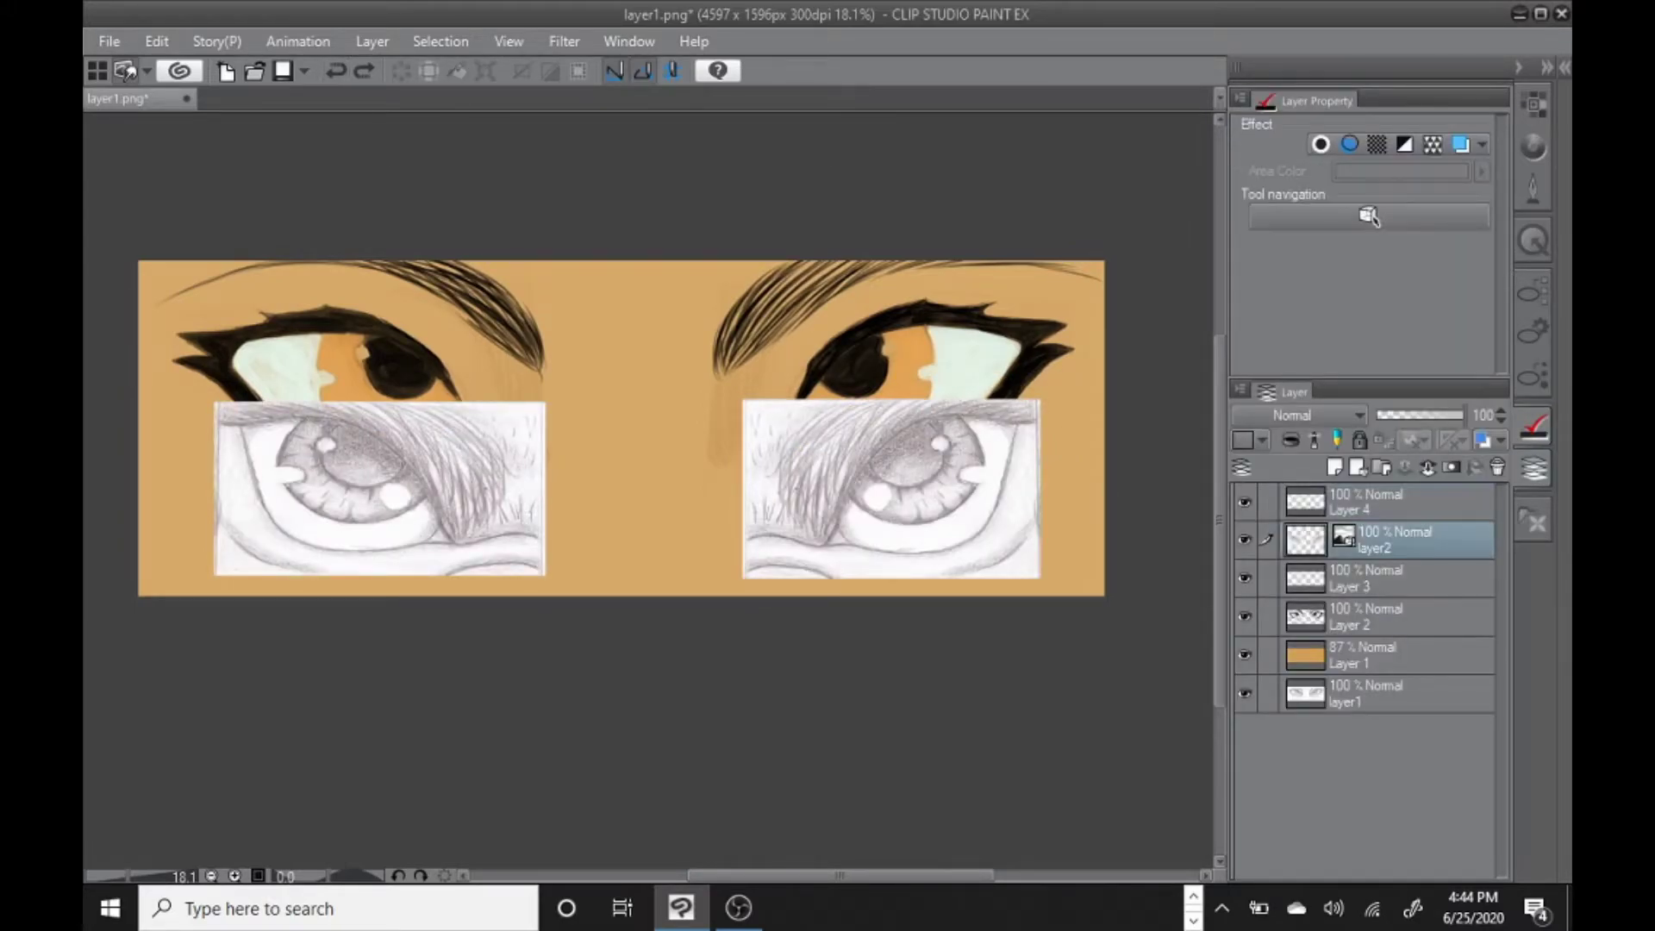
left_click(1534, 104)
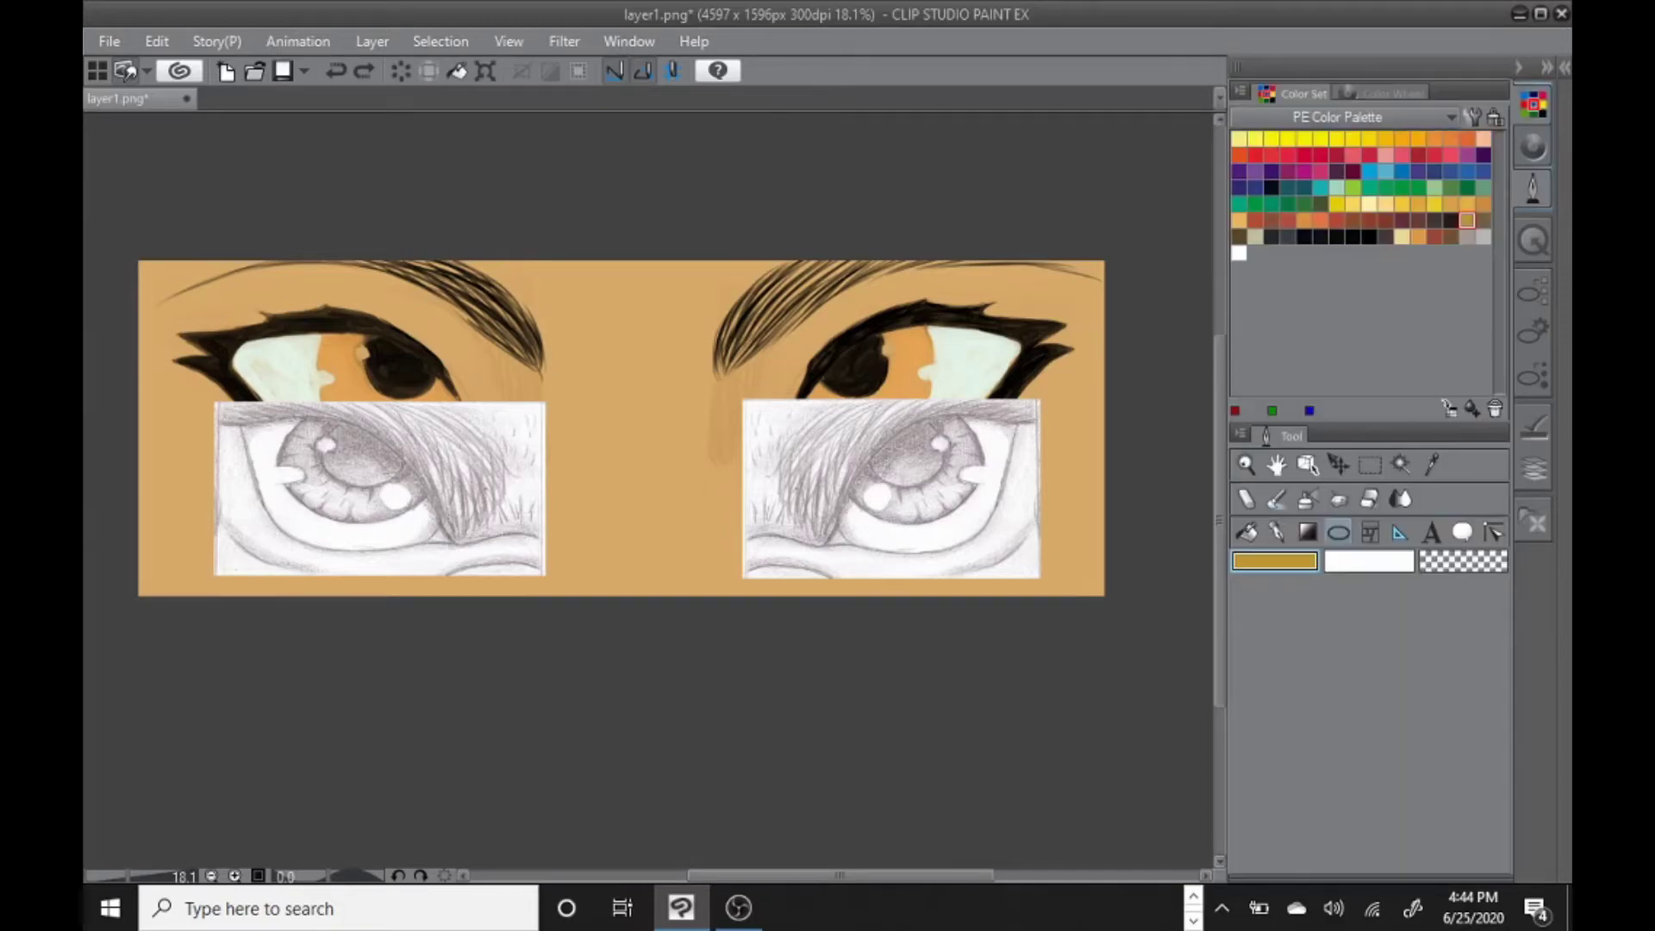
mouse_move(744, 431)
left_mouse_down()
mouse_move(905, 457)
mouse_move(1073, 585)
left_mouse_up()
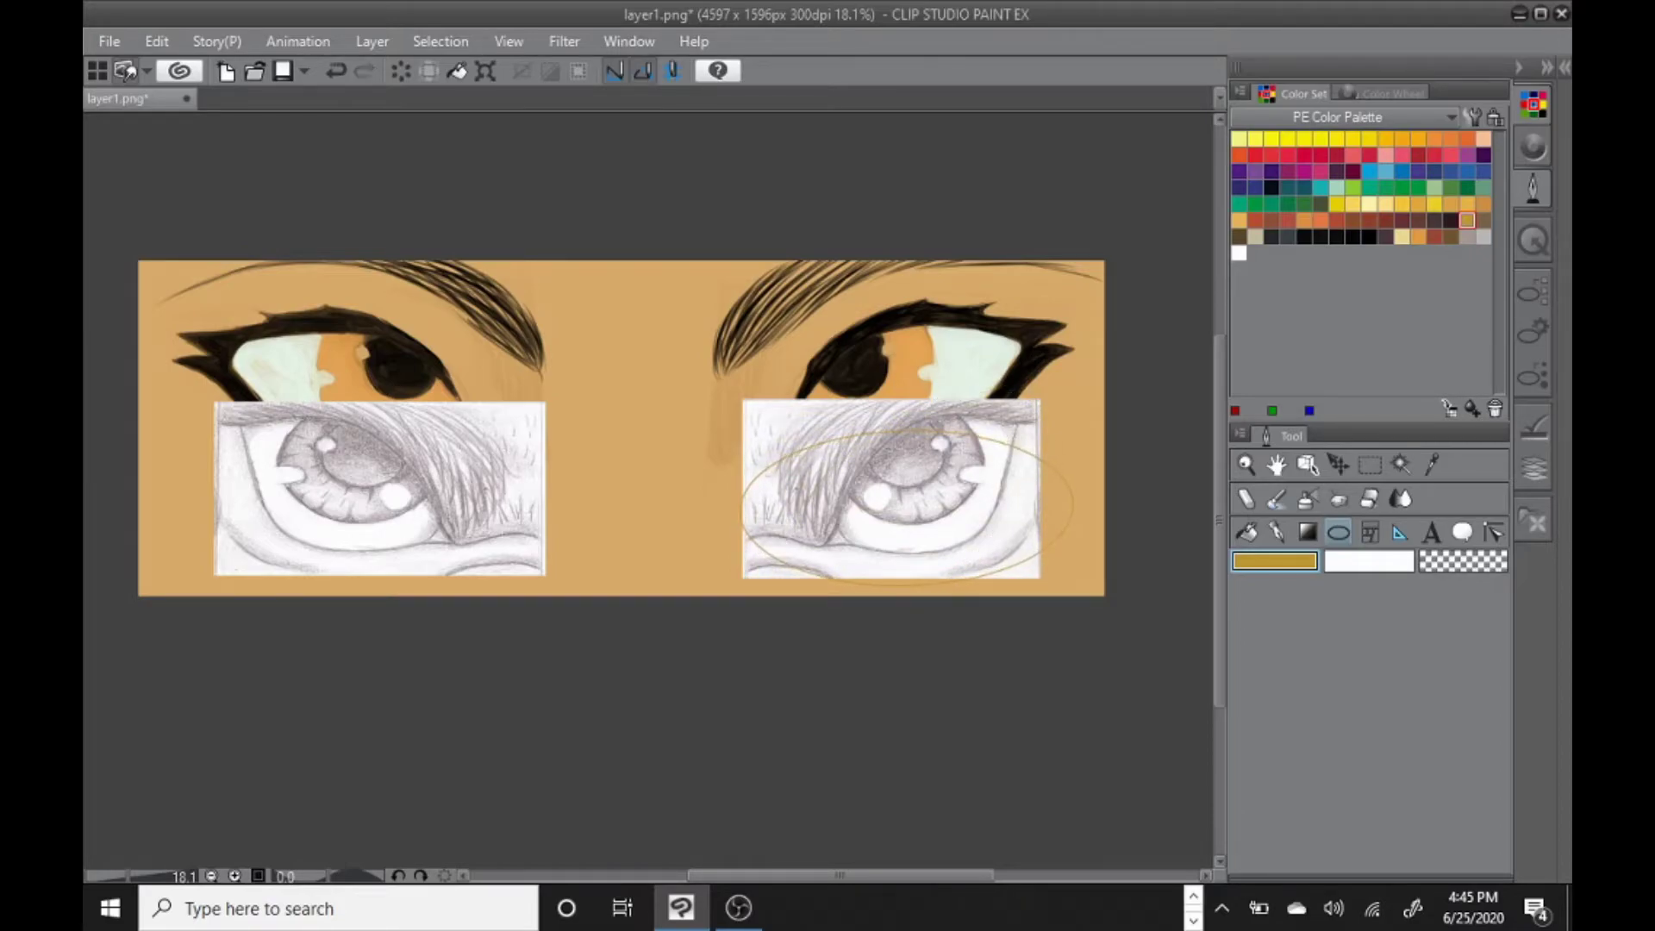
left_click(336, 71)
left_click_drag(745, 437, 1064, 571)
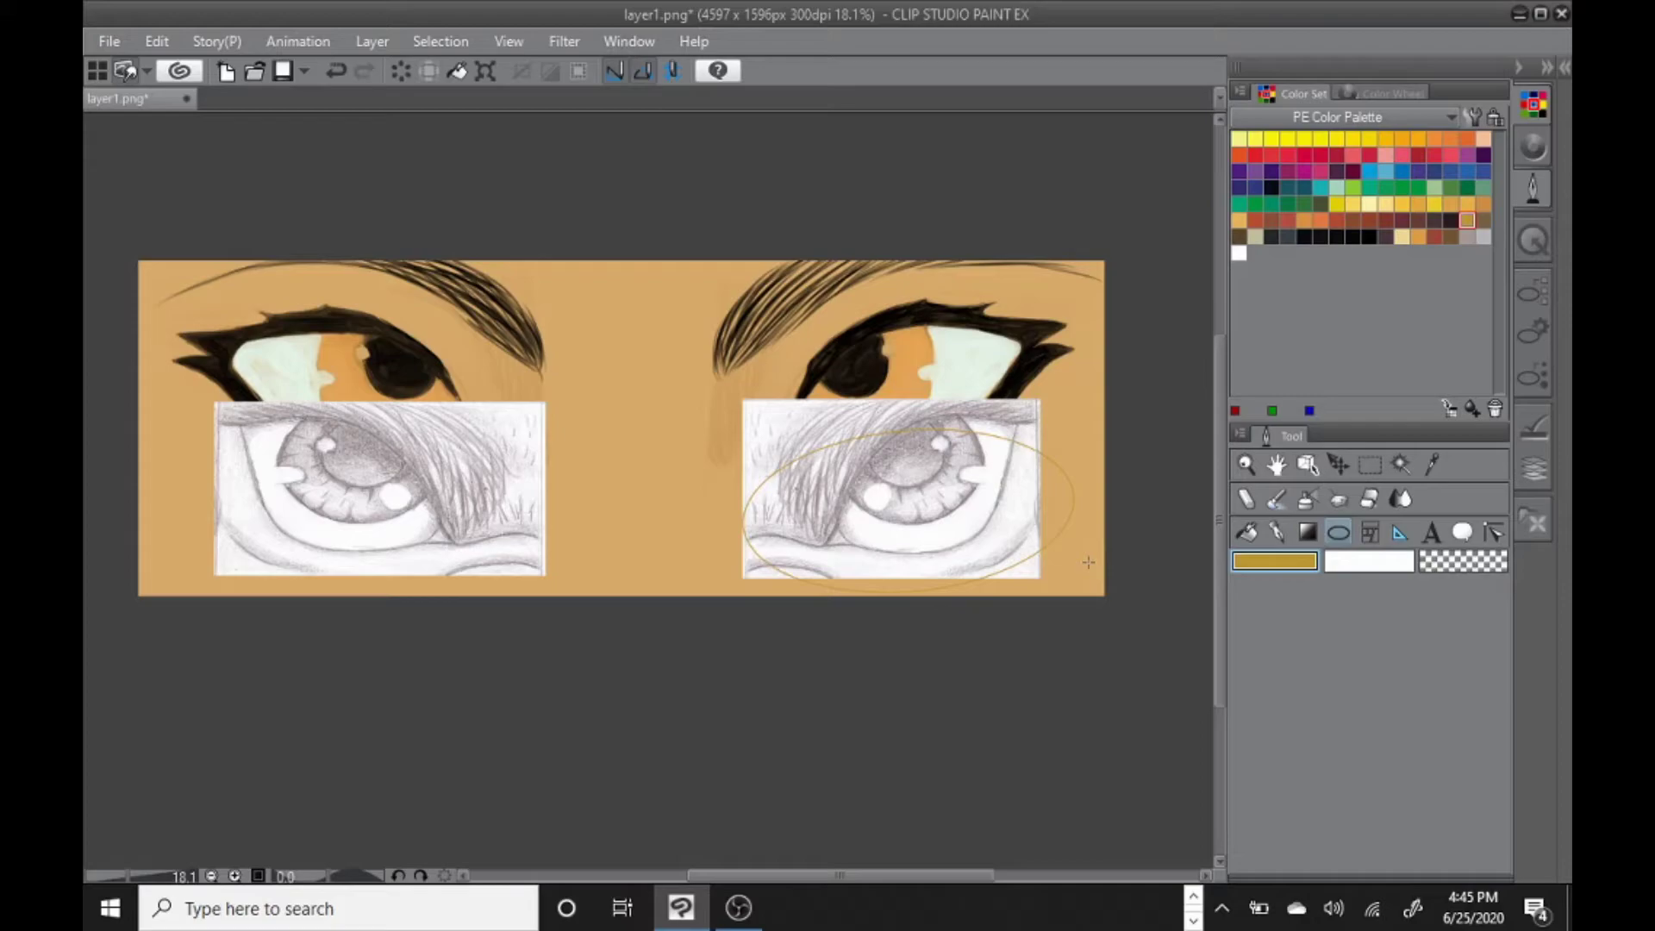
Try several tilted golden ellipses around the left-hand sketched eye, and undo each one.
left_click_drag(532, 427, 183, 576)
left_click(541, 470)
left_click(335, 71)
left_click_drag(534, 443, 180, 587)
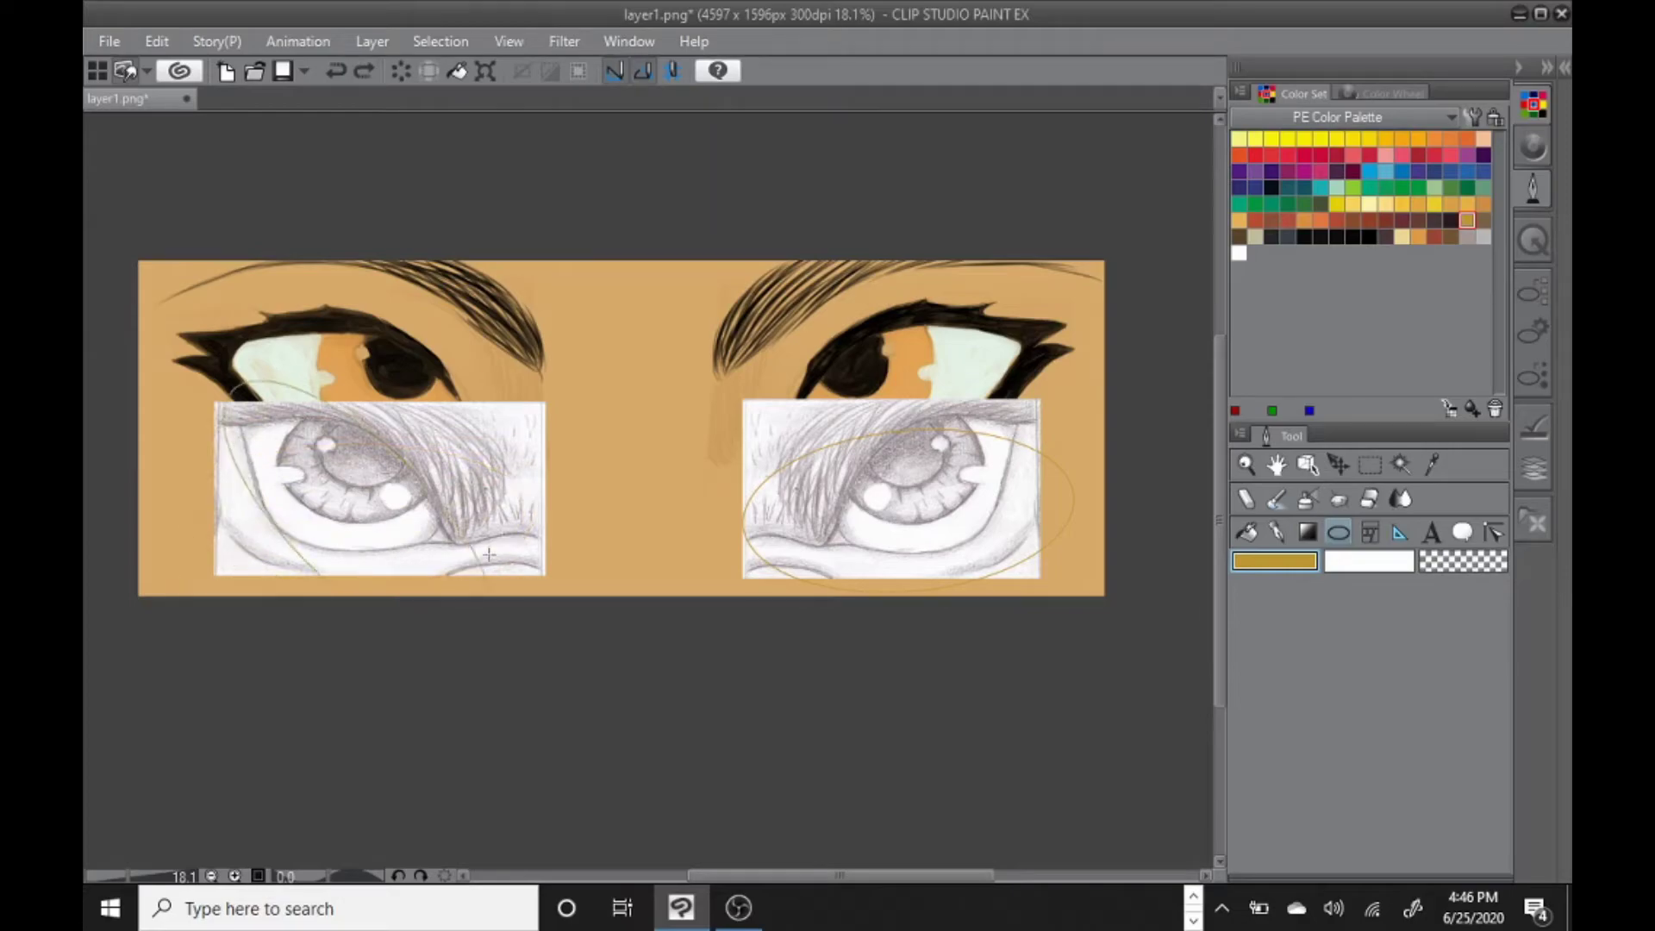
left_click(396, 505)
mouse_move(478, 458)
left_mouse_down()
mouse_move(173, 499)
mouse_move(167, 593)
left_mouse_up()
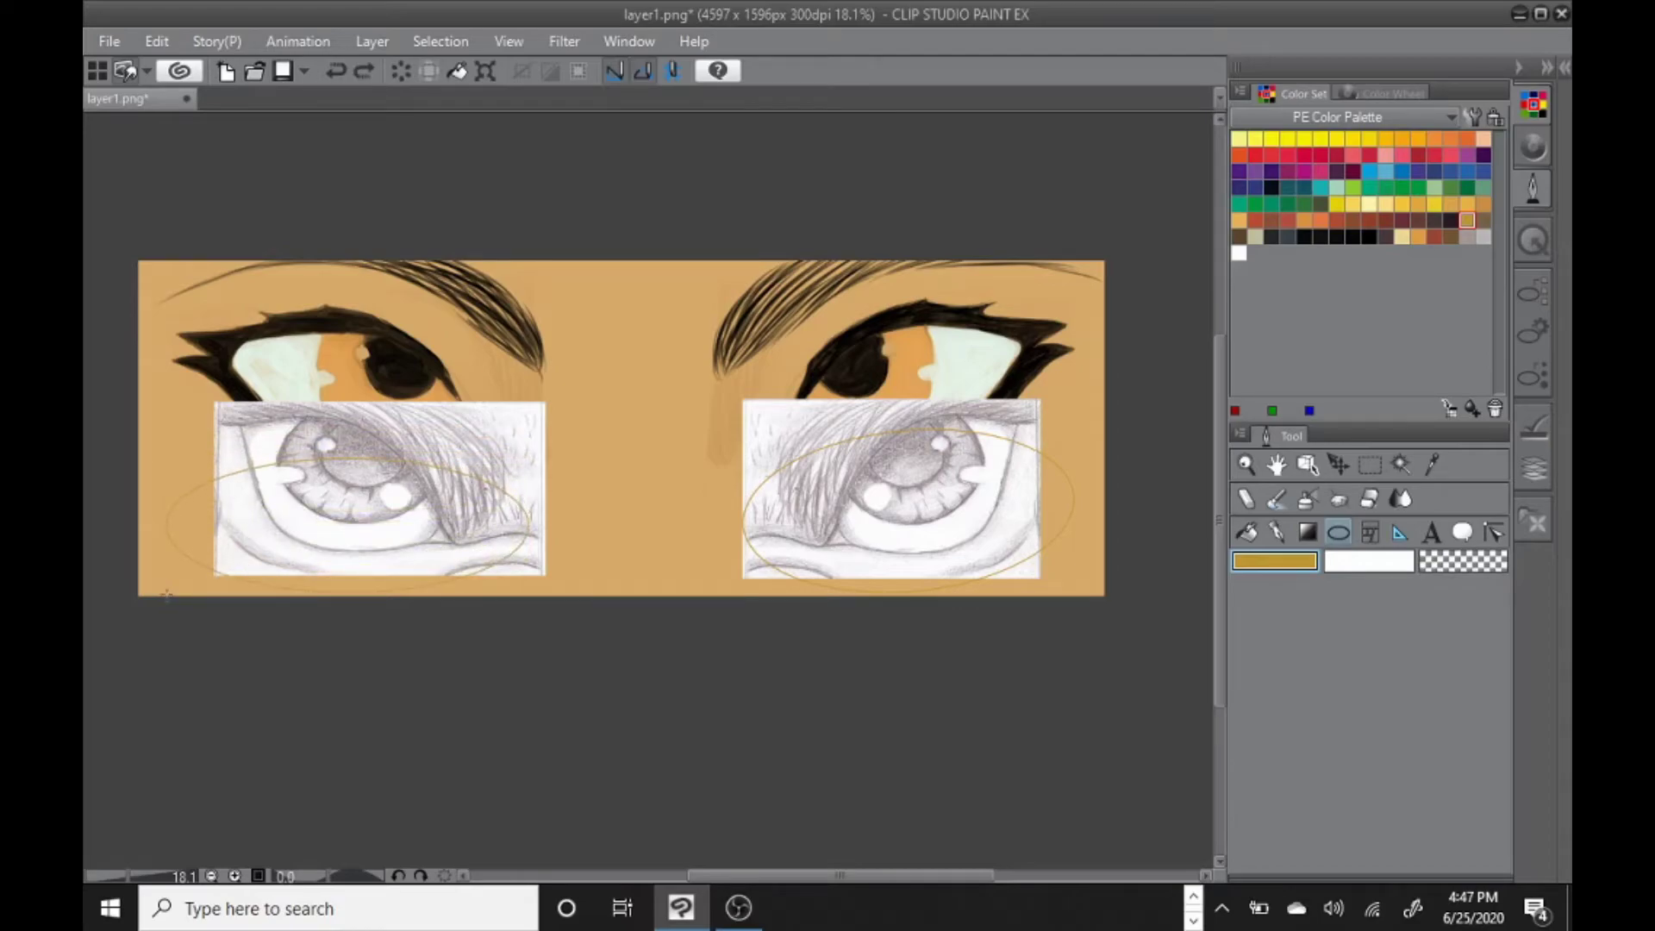
left_click(226, 553)
left_click(336, 71)
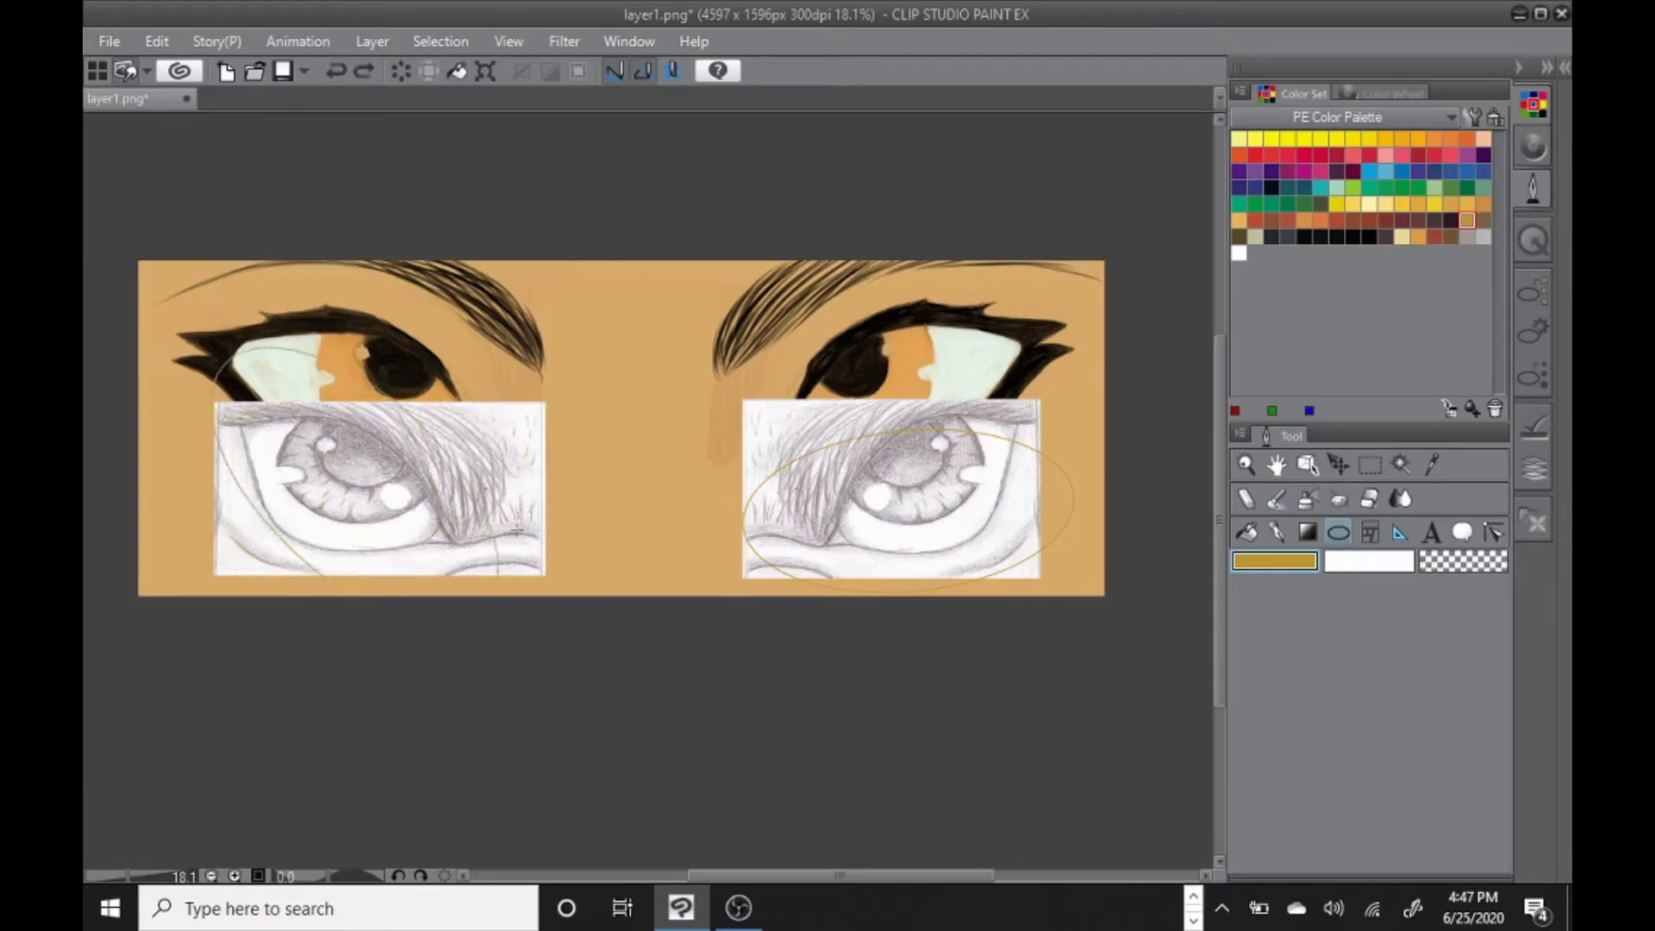
left_click(504, 426)
key("ctrl+z")
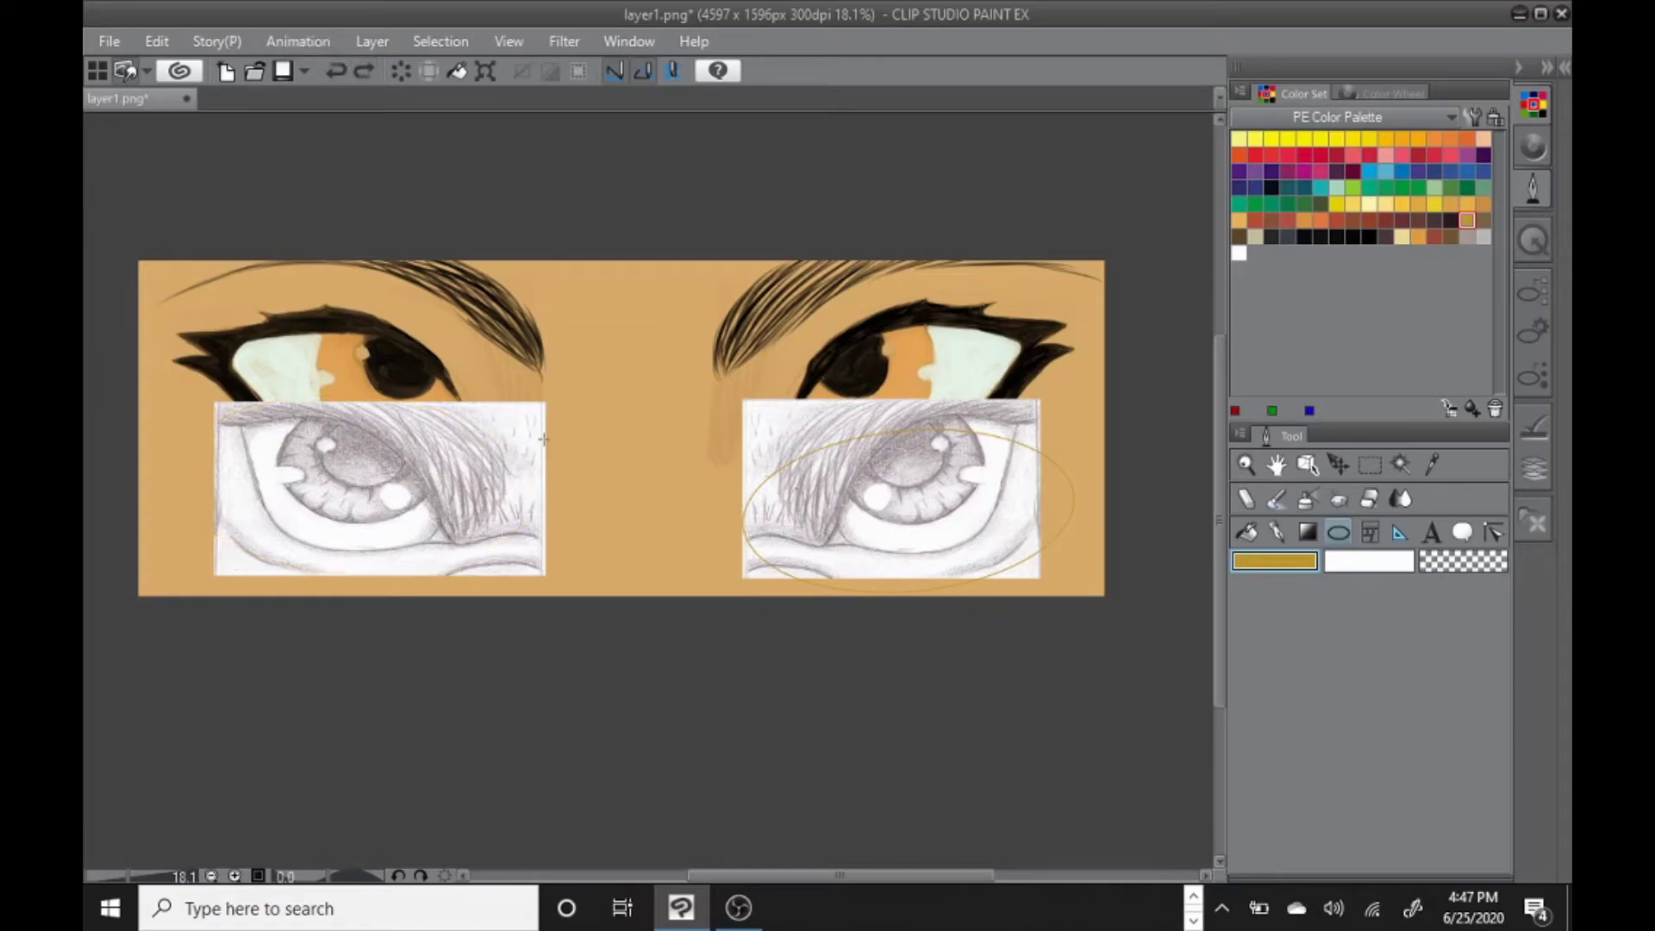
Try two more wide ellipses over the left-hand sketched eye to mirror the right-hand one, and undo them.
left_click_drag(539, 447, 171, 593)
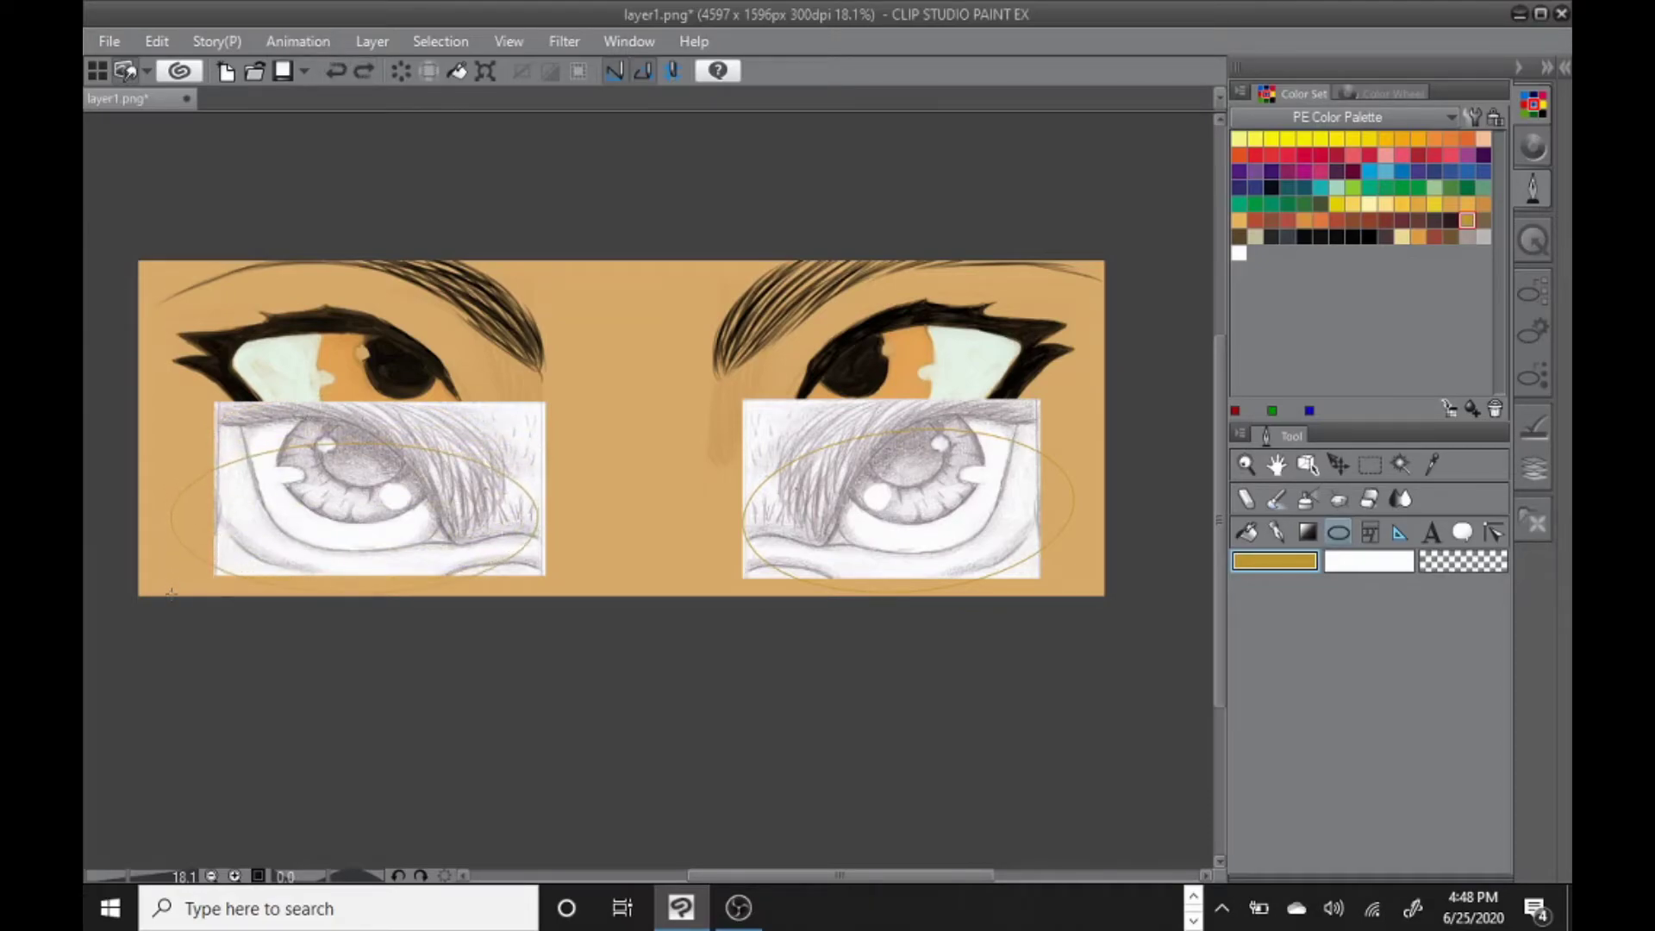
left_click(302, 517)
key("ctrl+z")
mouse_move(542, 444)
left_mouse_down()
mouse_move(458, 431)
mouse_move(201, 558)
mouse_move(206, 596)
left_mouse_up()
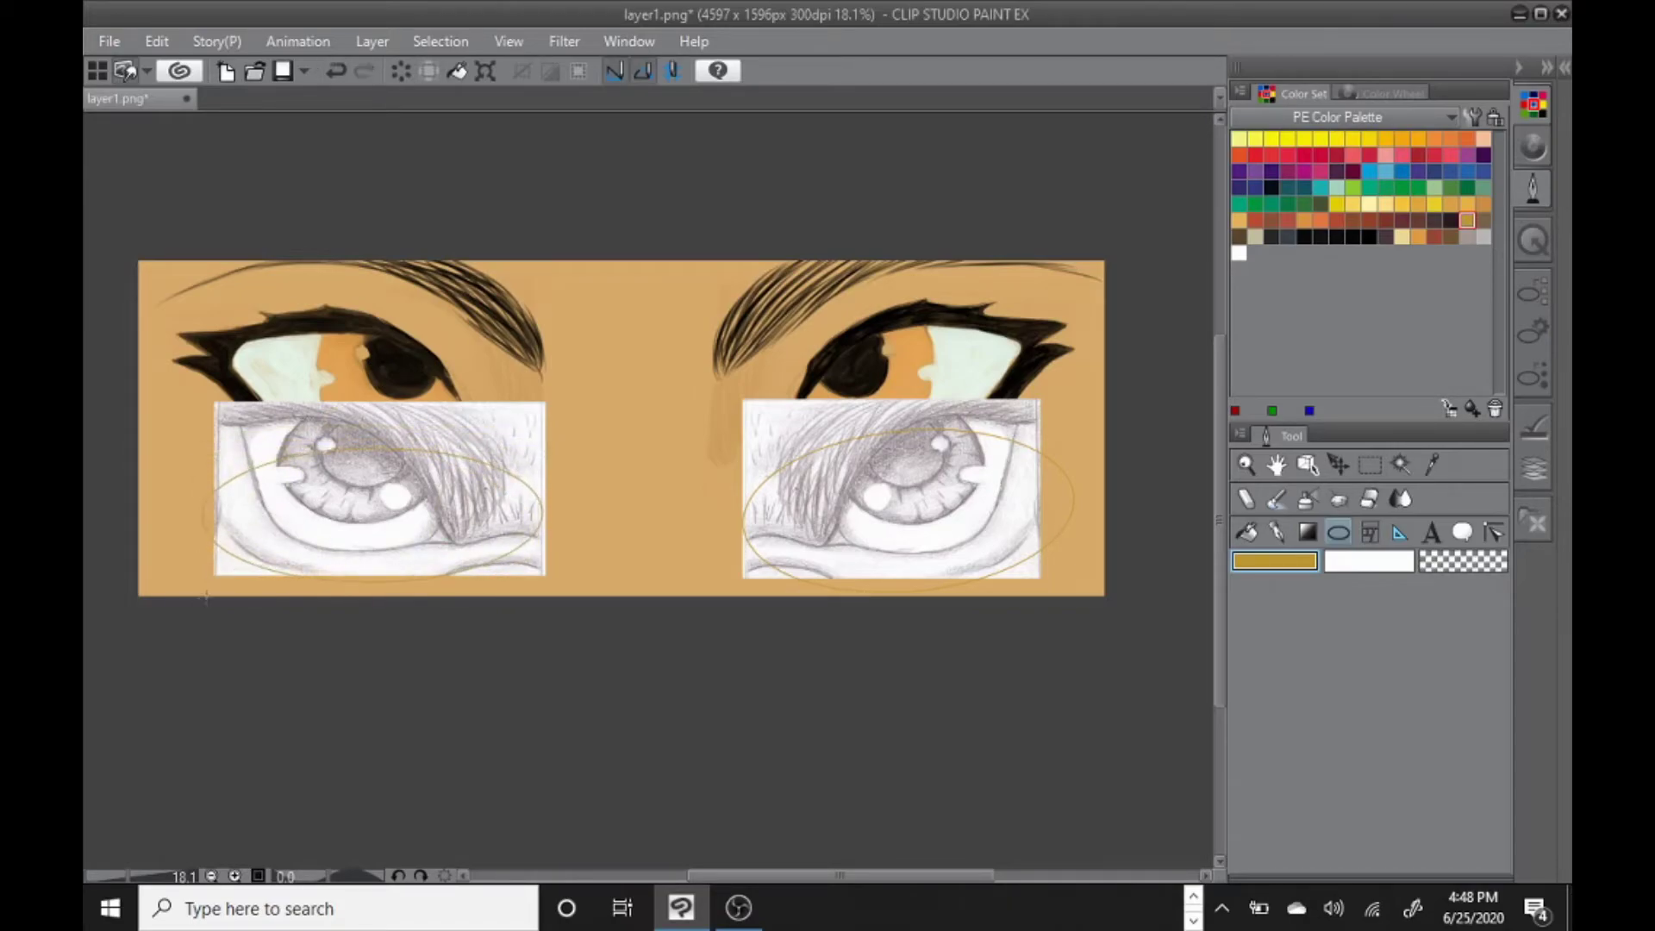
scroll(329, 589, "up", 3)
left_click(337, 69)
key("ctrl+z")
scroll(849, 860, "right", 1)
scroll(850, 859, "down", 2)
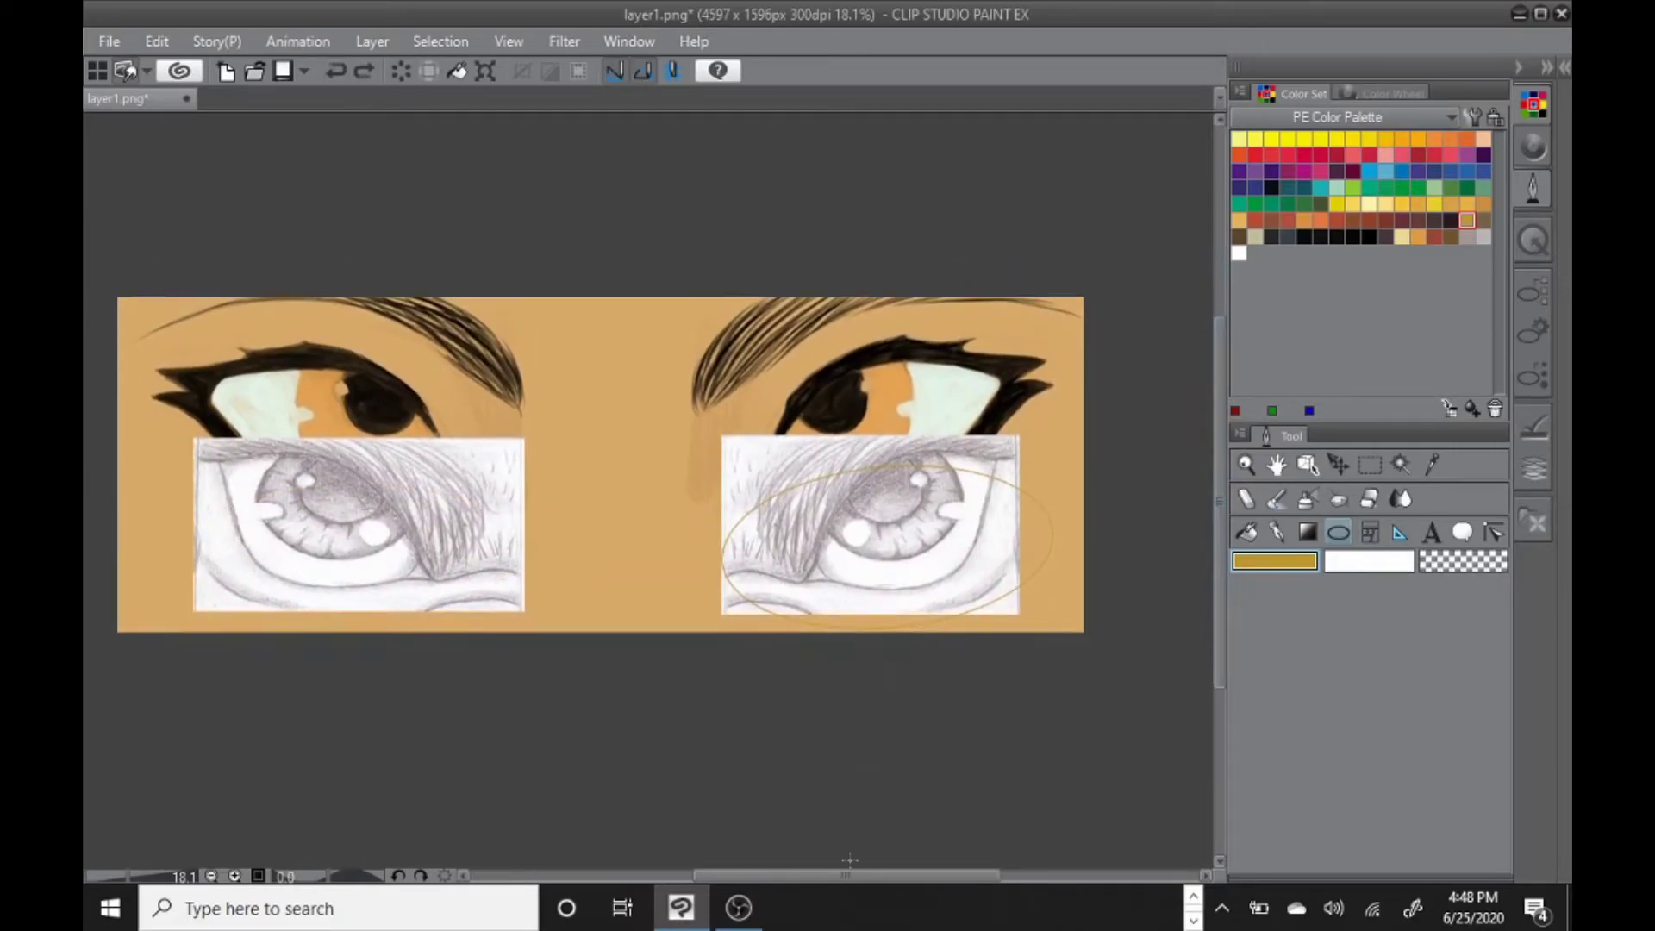
scroll(849, 860, "down", 1)
scroll(830, 877, "left", 2)
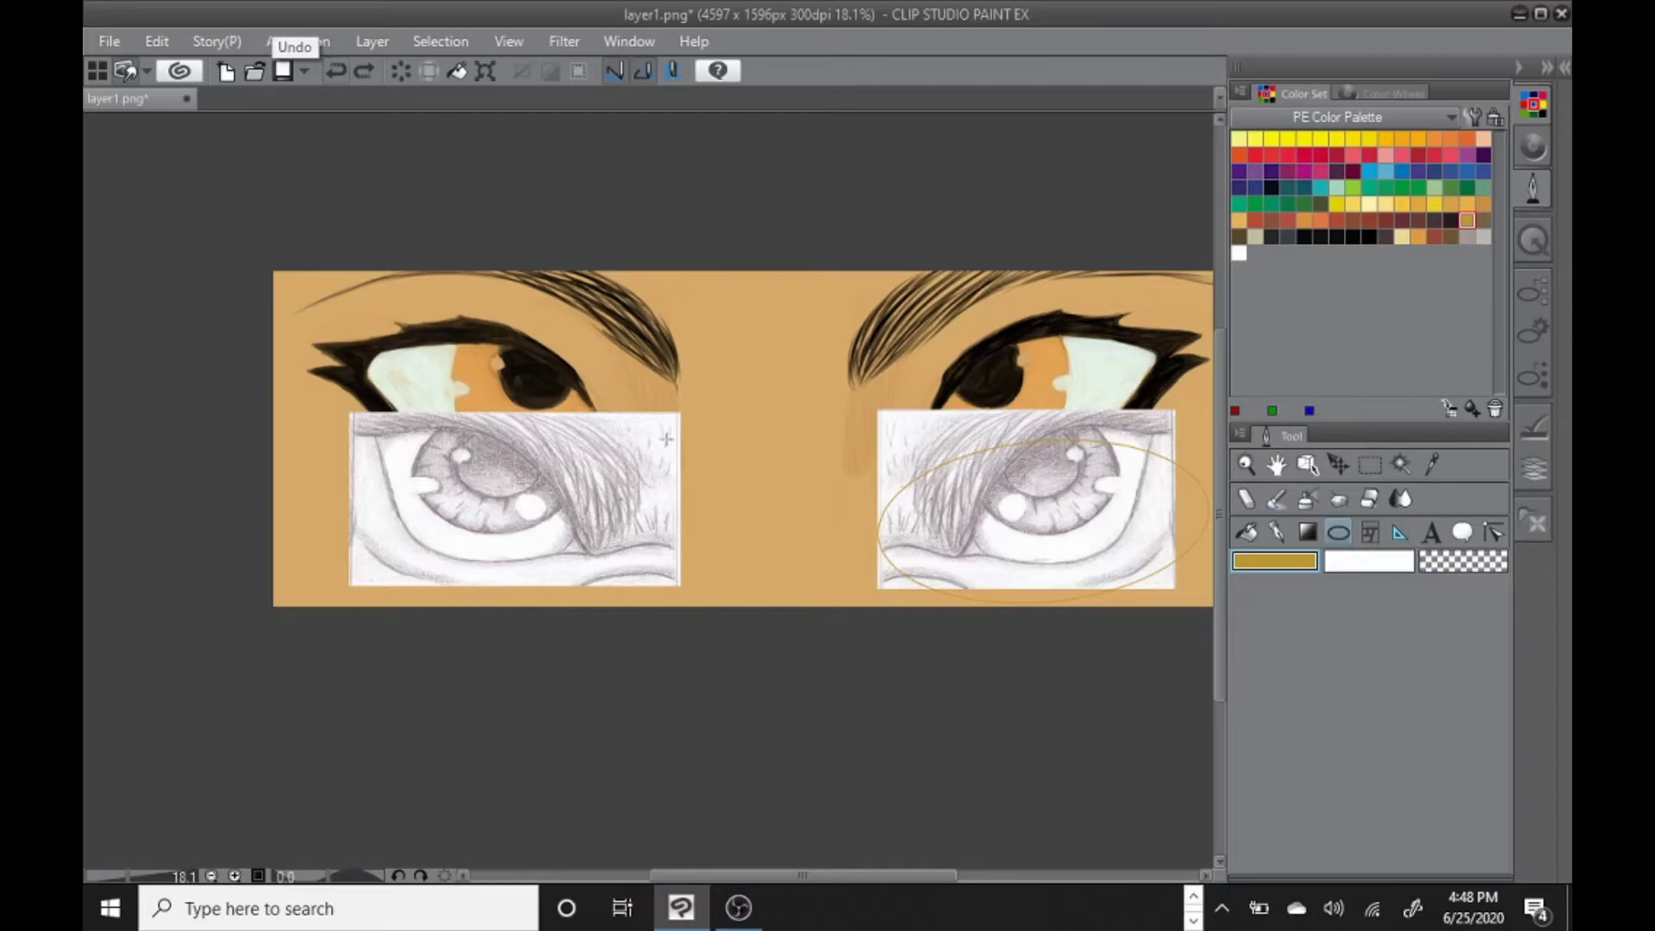
Draw a golden ellipse around the left-hand sketched eye and link both ellipses with an arched golden curve at brush size 63.6.
mouse_move(676, 435)
left_mouse_down()
mouse_move(561, 452)
mouse_move(354, 576)
mouse_move(301, 581)
mouse_move(322, 560)
left_mouse_up()
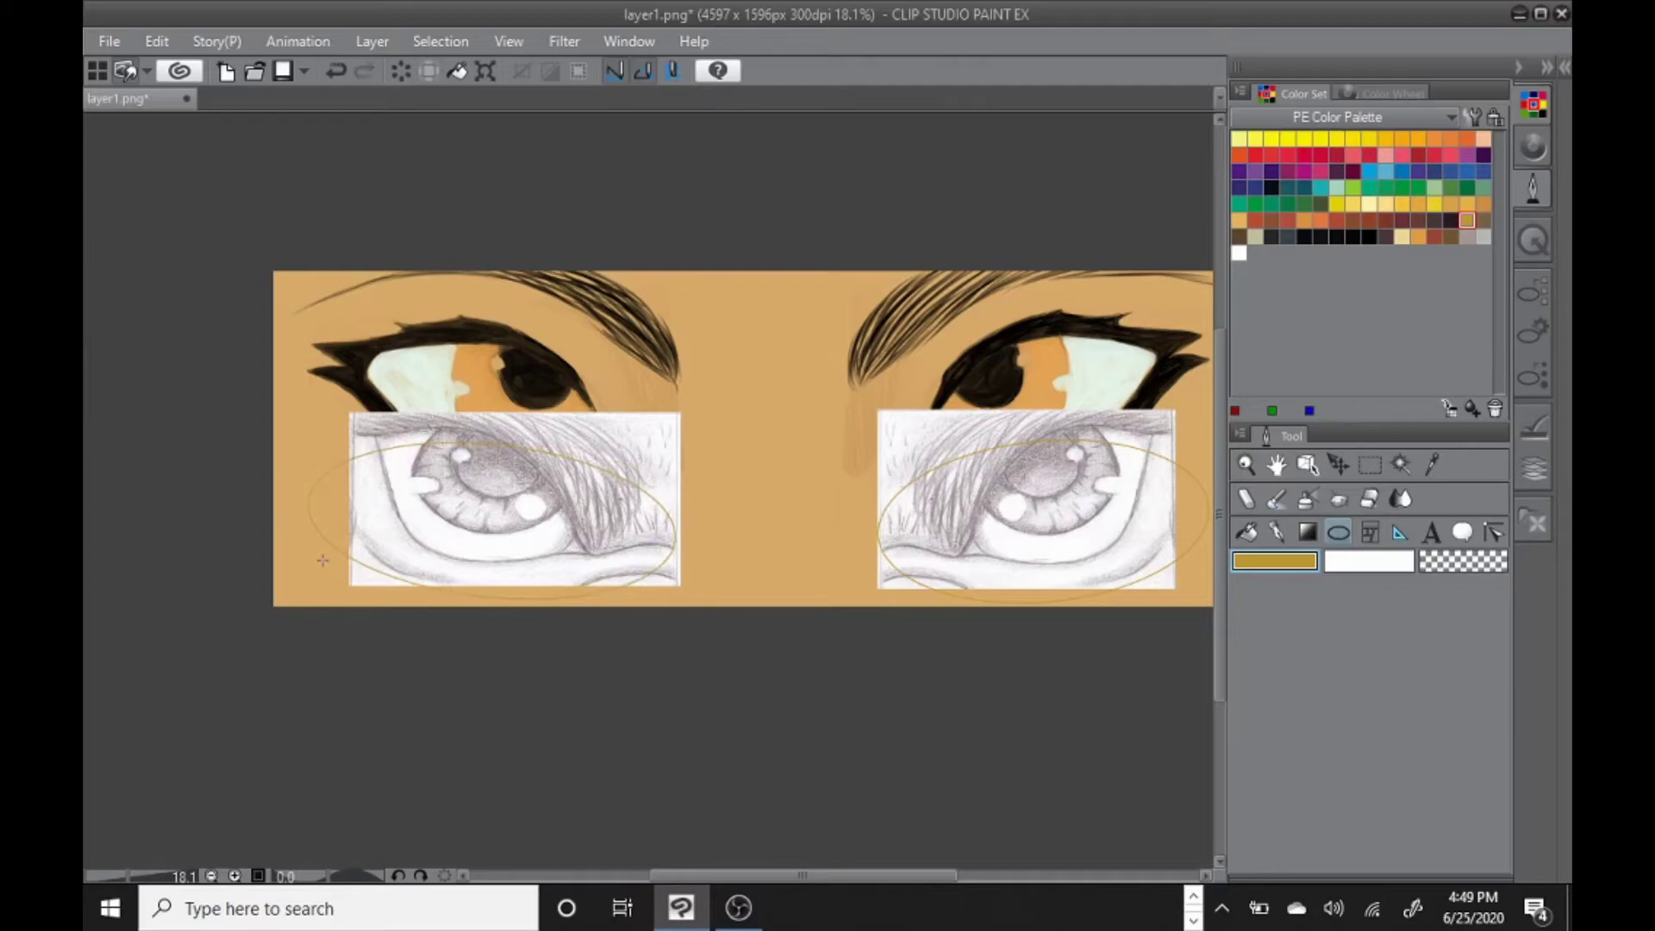
left_click(1533, 291)
left_click(1362, 191)
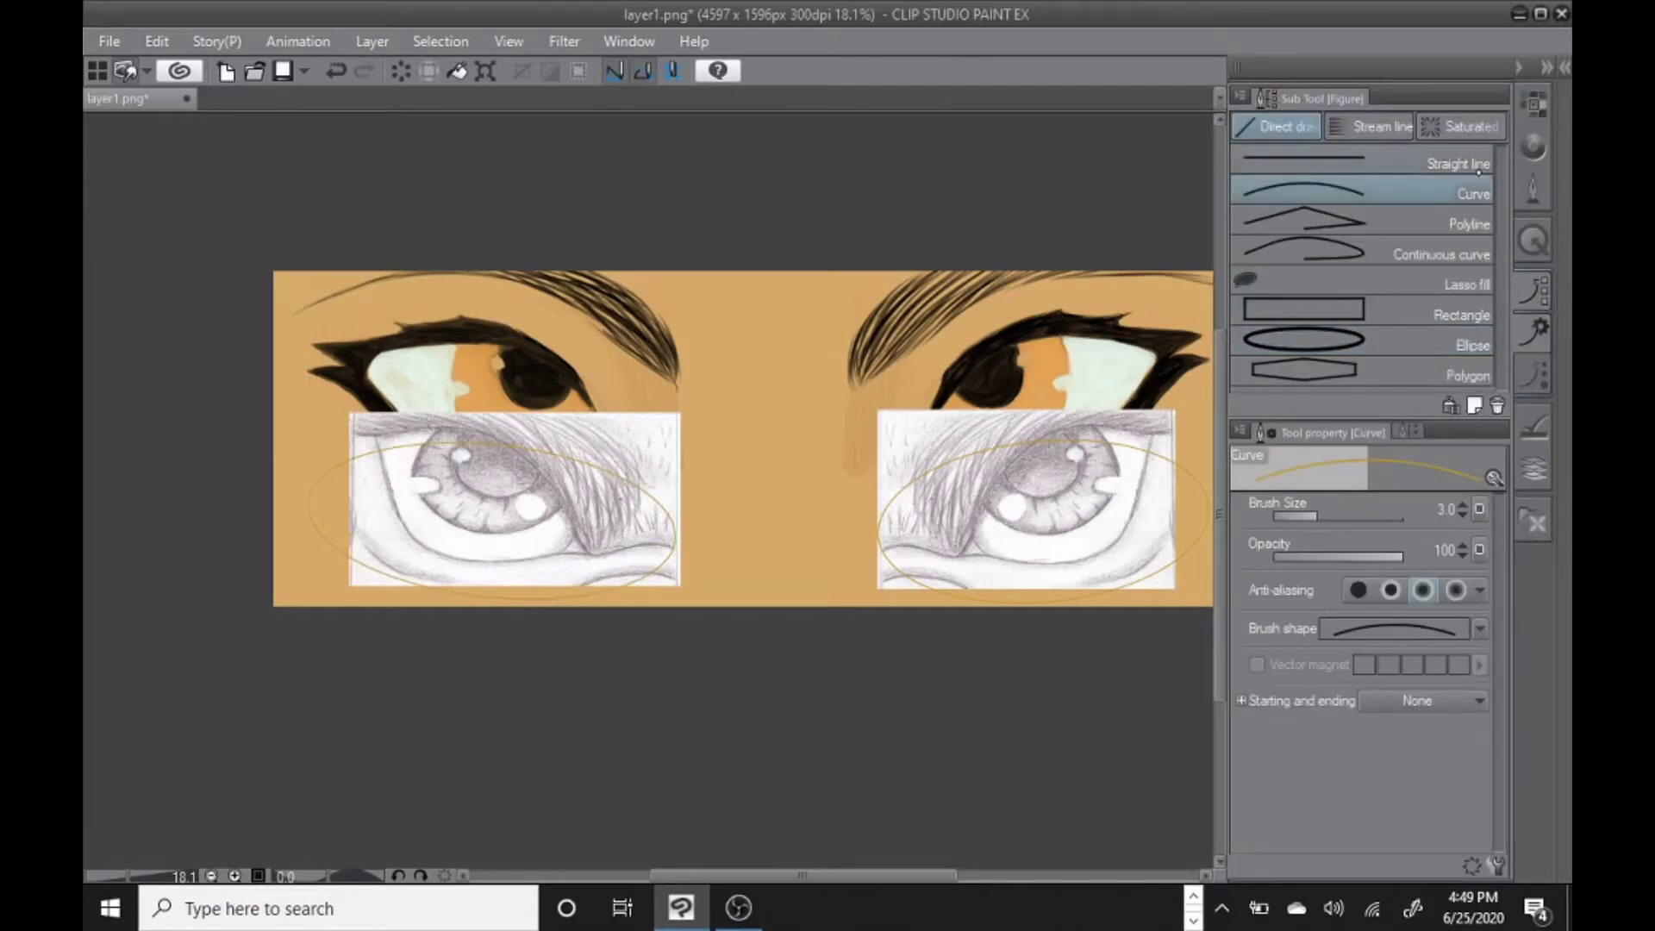
left_click_drag(1314, 515, 1333, 515)
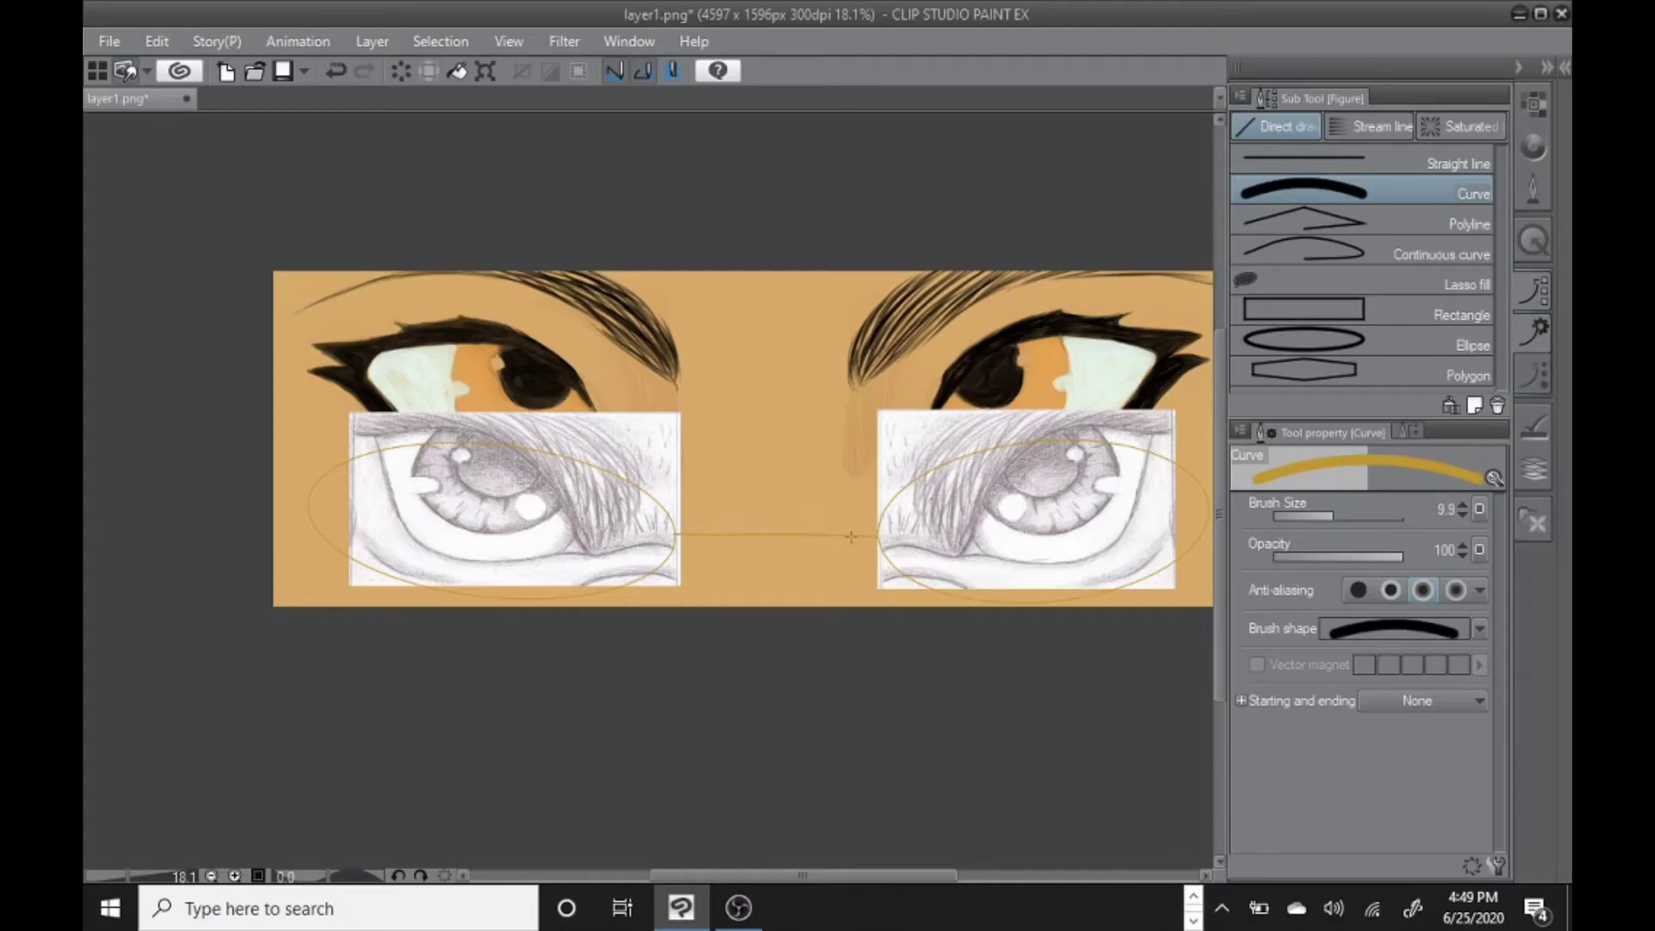
key("ctrl+z")
left_click_drag(1332, 517, 1358, 516)
left_click_drag(673, 536, 879, 539)
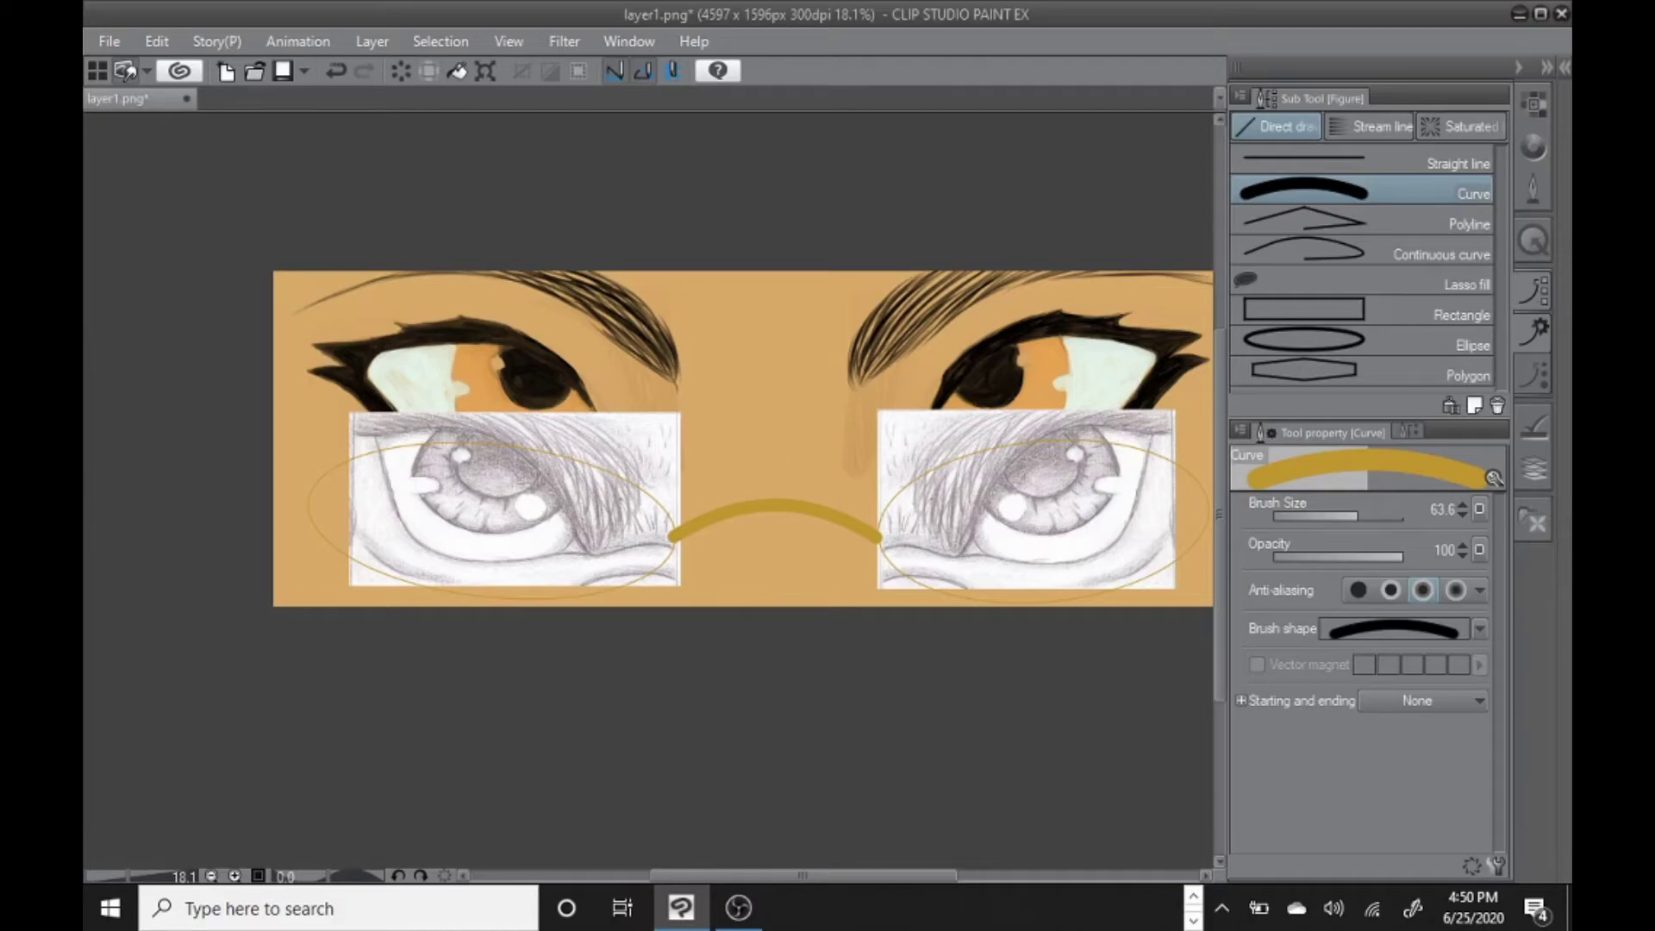
Paint the right-hand sketched eye's pupil black with the Watery brush at size 25, leaving the highlight white.
left_click(1532, 188)
left_click(1276, 536)
left_click_drag(127, 876, 133, 876)
left_click_drag(878, 875, 947, 864)
scroll(947, 864, "right", 3)
left_click(1533, 103)
left_click(1369, 236)
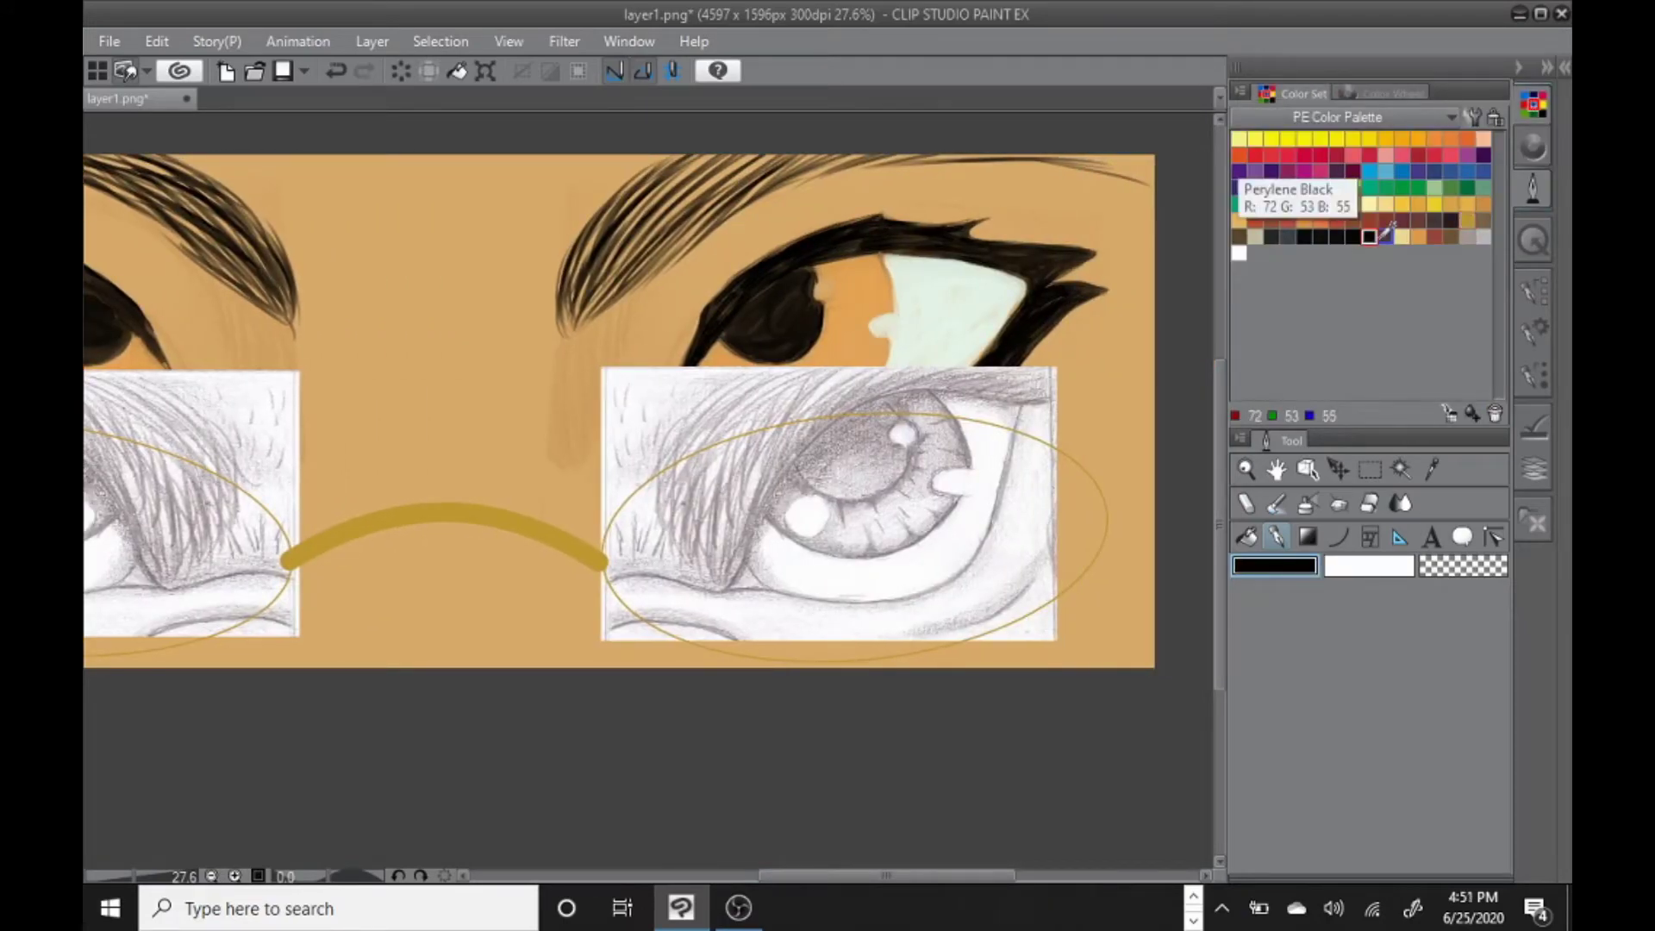
left_click_drag(133, 875, 138, 876)
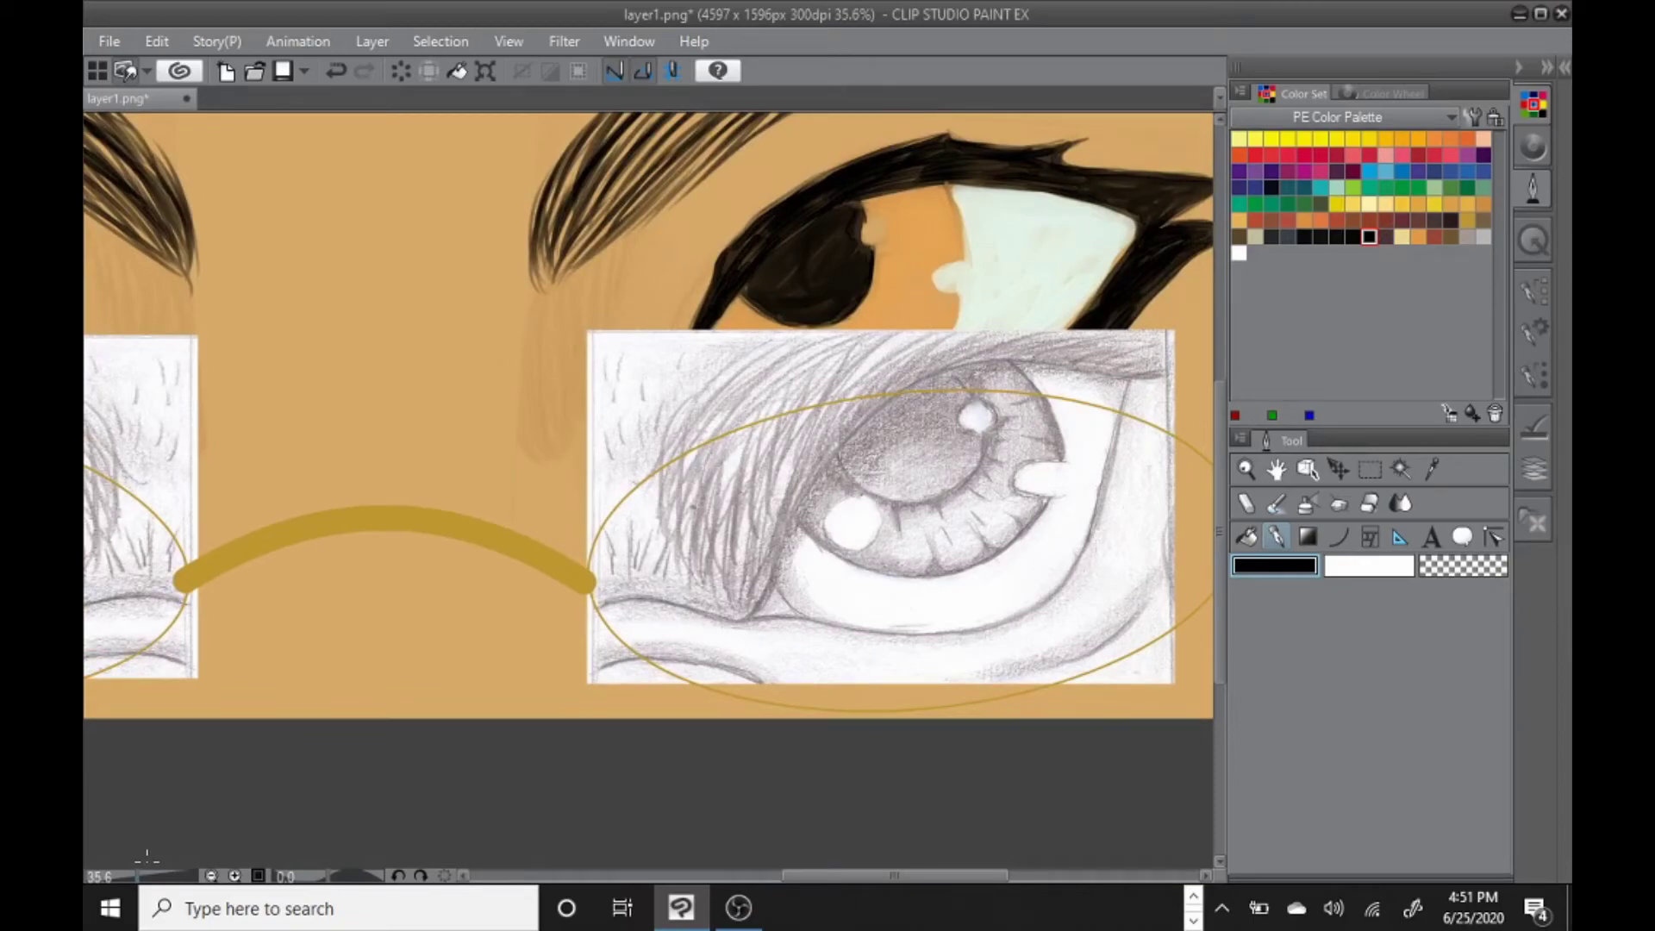
left_click(1533, 293)
left_click(1320, 558)
left_click(1533, 103)
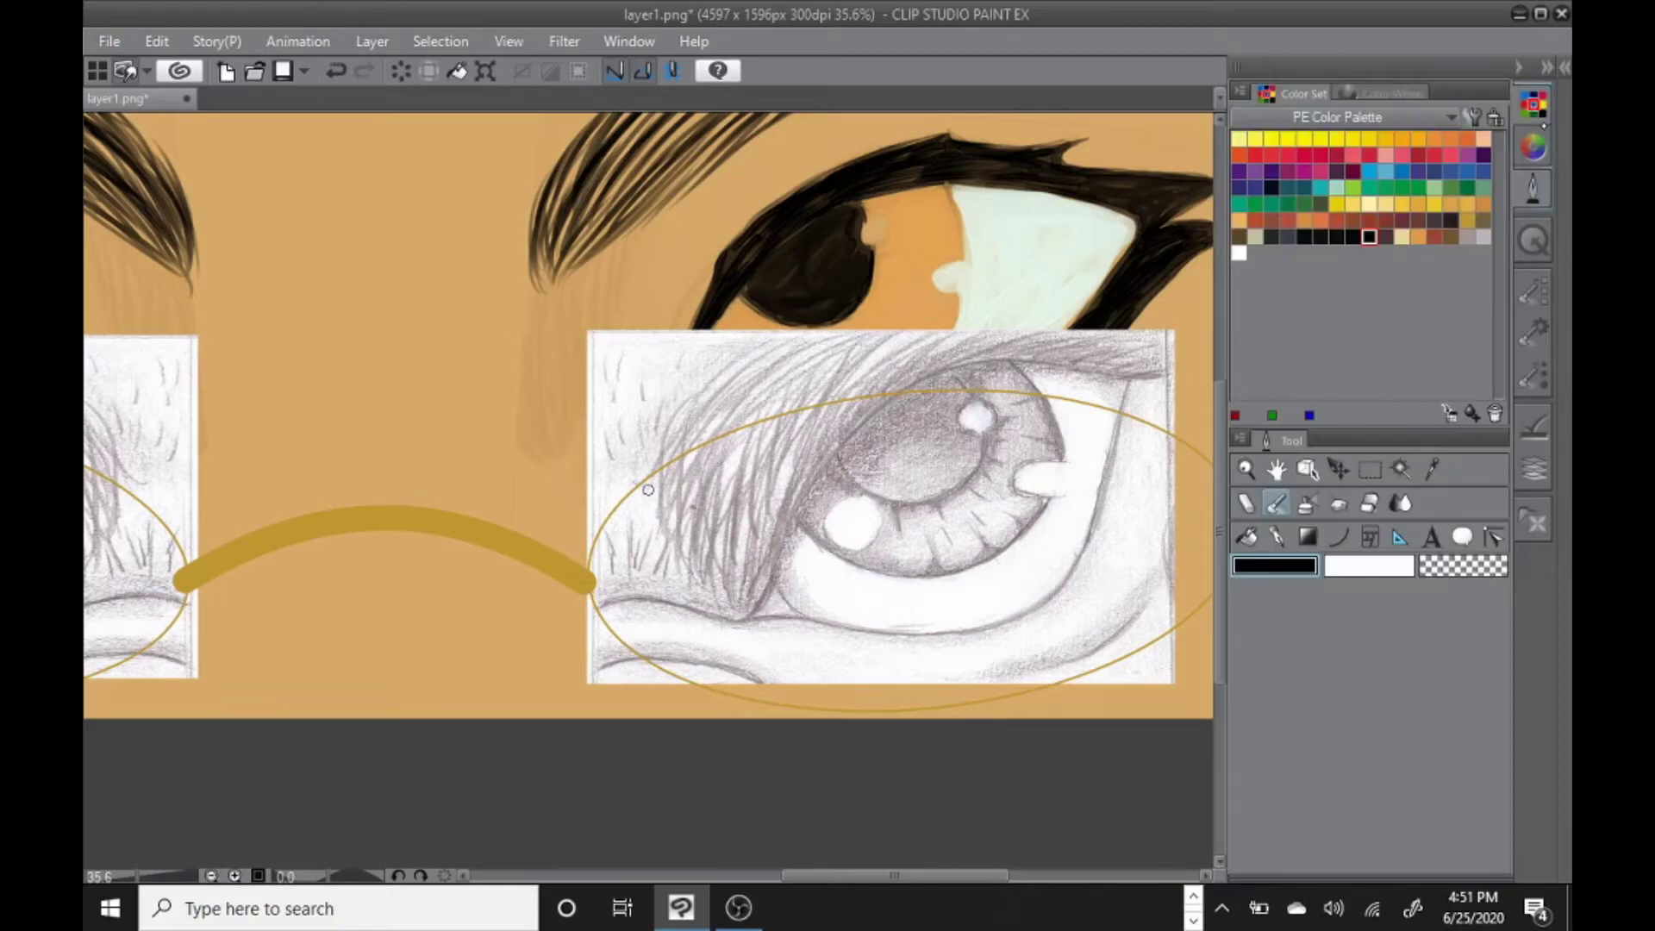
mouse_move(960, 427)
left_mouse_down()
mouse_move(977, 435)
mouse_move(969, 400)
left_mouse_up()
mouse_move(840, 449)
left_mouse_down()
mouse_move(892, 399)
mouse_move(957, 395)
mouse_move(902, 397)
mouse_move(975, 403)
mouse_move(945, 420)
mouse_move(900, 400)
mouse_move(853, 433)
mouse_move(843, 474)
left_mouse_up()
mouse_move(980, 432)
left_mouse_down()
mouse_move(946, 496)
mouse_move(879, 494)
mouse_move(845, 455)
mouse_move(878, 417)
mouse_move(954, 401)
mouse_move(952, 443)
mouse_move(973, 415)
mouse_move(899, 423)
mouse_move(910, 409)
mouse_move(973, 441)
mouse_move(963, 462)
mouse_move(960, 444)
mouse_move(851, 450)
mouse_move(866, 474)
mouse_move(864, 449)
mouse_move(907, 473)
mouse_move(868, 478)
mouse_move(948, 479)
mouse_move(933, 493)
mouse_move(931, 472)
mouse_move(862, 473)
mouse_move(944, 466)
mouse_move(940, 408)
mouse_move(938, 438)
mouse_move(957, 436)
mouse_move(946, 425)
mouse_move(943, 485)
mouse_move(881, 482)
mouse_move(843, 453)
mouse_move(905, 423)
left_mouse_up()
Paint the left-hand sketched eye's pupil black with the Watery brush at size 60, undoing the last stroke.
left_click(1533, 374)
left_click(1473, 561)
mouse_move(927, 875)
left_mouse_down()
mouse_move(953, 875)
mouse_move(759, 875)
left_mouse_up()
mouse_move(613, 410)
left_mouse_down()
mouse_move(589, 436)
mouse_move(605, 404)
mouse_move(682, 413)
mouse_move(739, 460)
mouse_move(654, 491)
mouse_move(590, 454)
mouse_move(620, 488)
mouse_move(602, 473)
mouse_move(670, 497)
mouse_move(649, 499)
mouse_move(727, 462)
mouse_move(666, 416)
mouse_move(594, 433)
mouse_move(729, 461)
mouse_move(712, 443)
mouse_move(705, 470)
mouse_move(628, 480)
mouse_move(668, 490)
mouse_move(665, 463)
mouse_move(625, 450)
mouse_move(647, 472)
mouse_move(617, 446)
mouse_move(677, 458)
mouse_move(689, 488)
mouse_move(637, 465)
left_mouse_up()
key("ctrl+z")
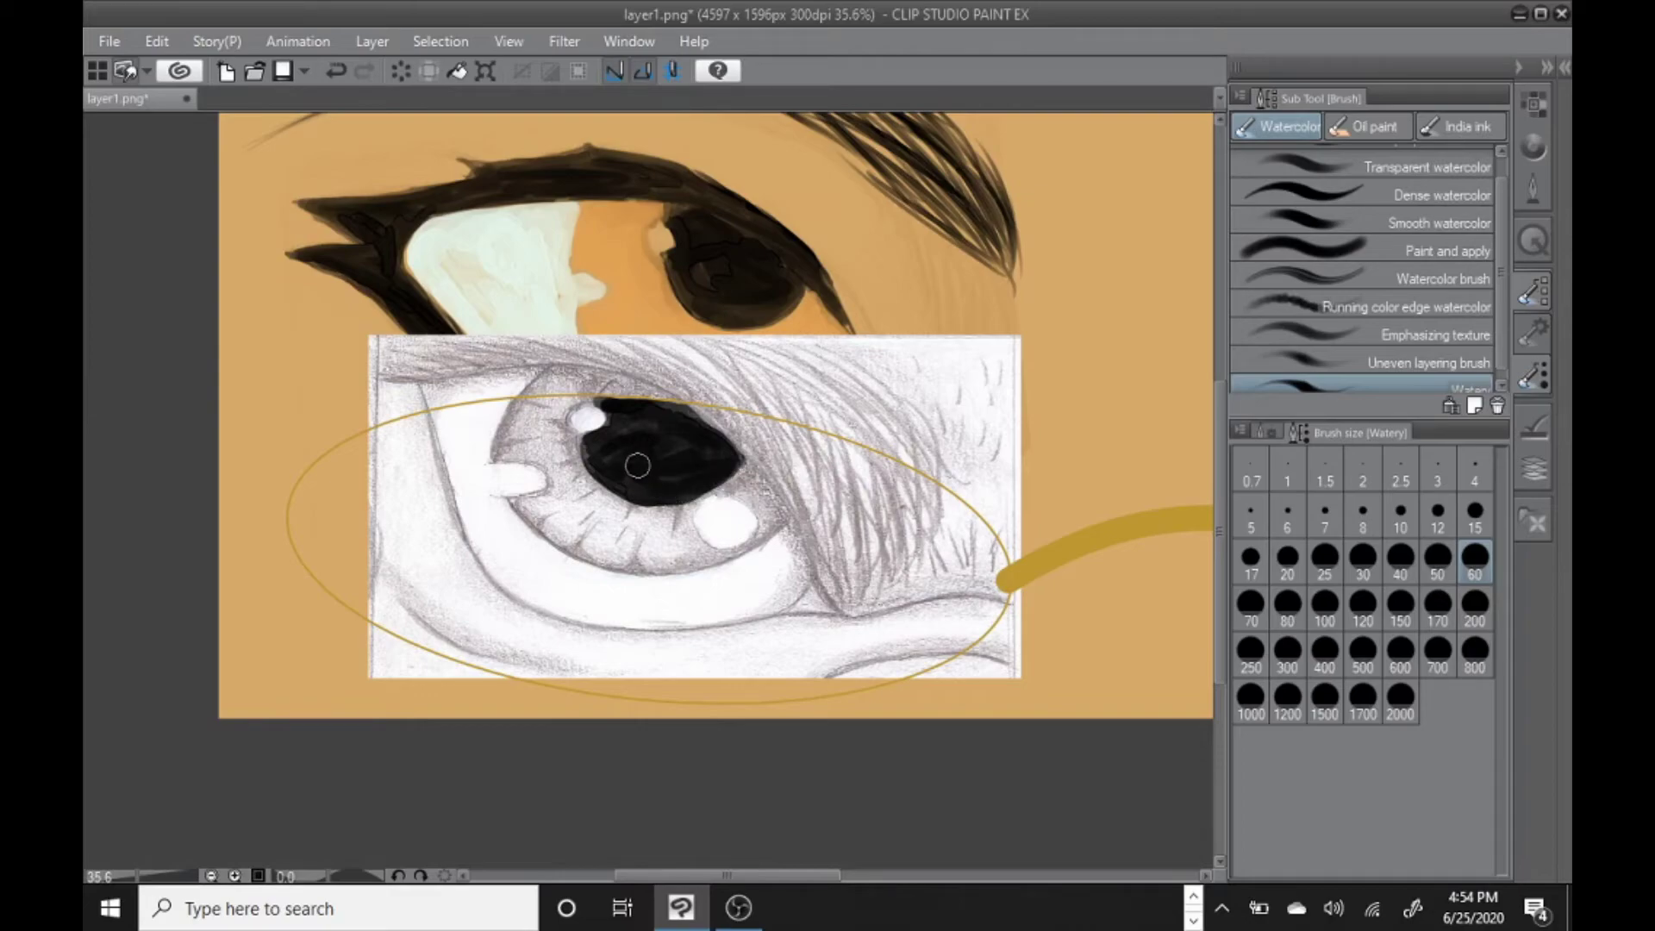
Trace the edges of the left-hand sketched eye's iris and highlights in yellow at brush size 25, undoing the stray stroke.
left_click(1325, 560)
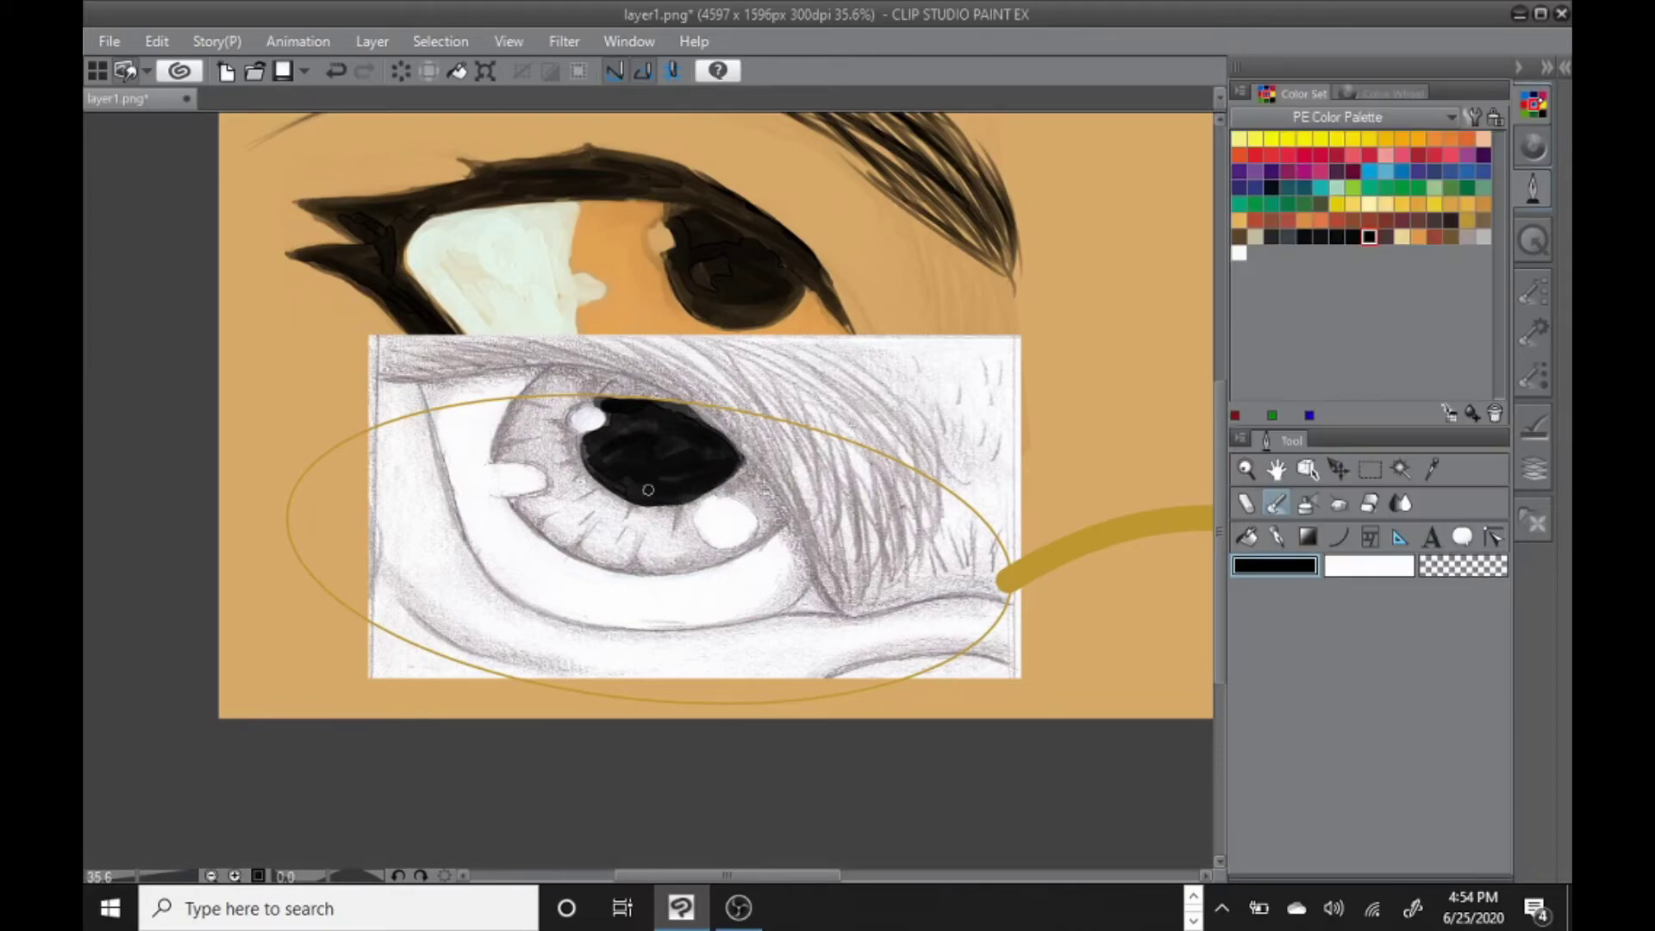
left_click(1336, 204)
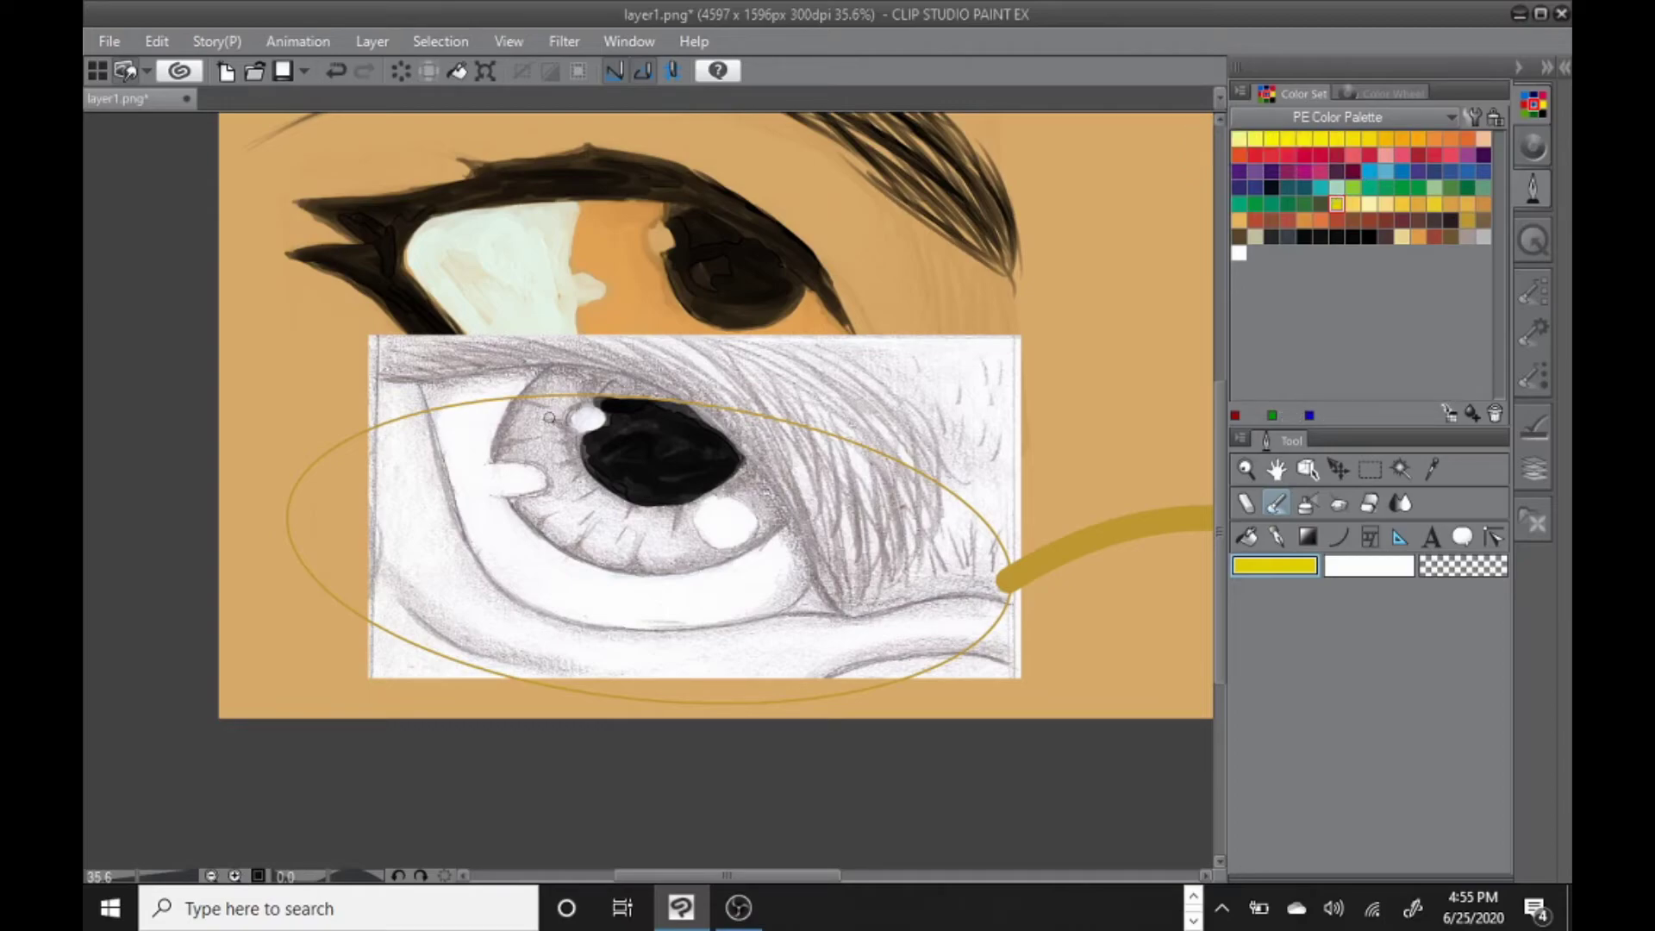
mouse_move(574, 397)
left_mouse_down()
mouse_move(516, 400)
mouse_move(501, 424)
mouse_move(494, 459)
mouse_move(542, 468)
mouse_move(517, 497)
mouse_move(548, 484)
mouse_move(521, 430)
mouse_move(575, 460)
mouse_move(576, 436)
mouse_move(590, 488)
mouse_move(751, 474)
mouse_move(781, 503)
mouse_move(783, 525)
mouse_move(685, 570)
left_mouse_up()
key("ctrl+z")
Fill the left-hand sketched eye's iris with yellow at brush size 60, keeping the highlights white.
left_click(1533, 293)
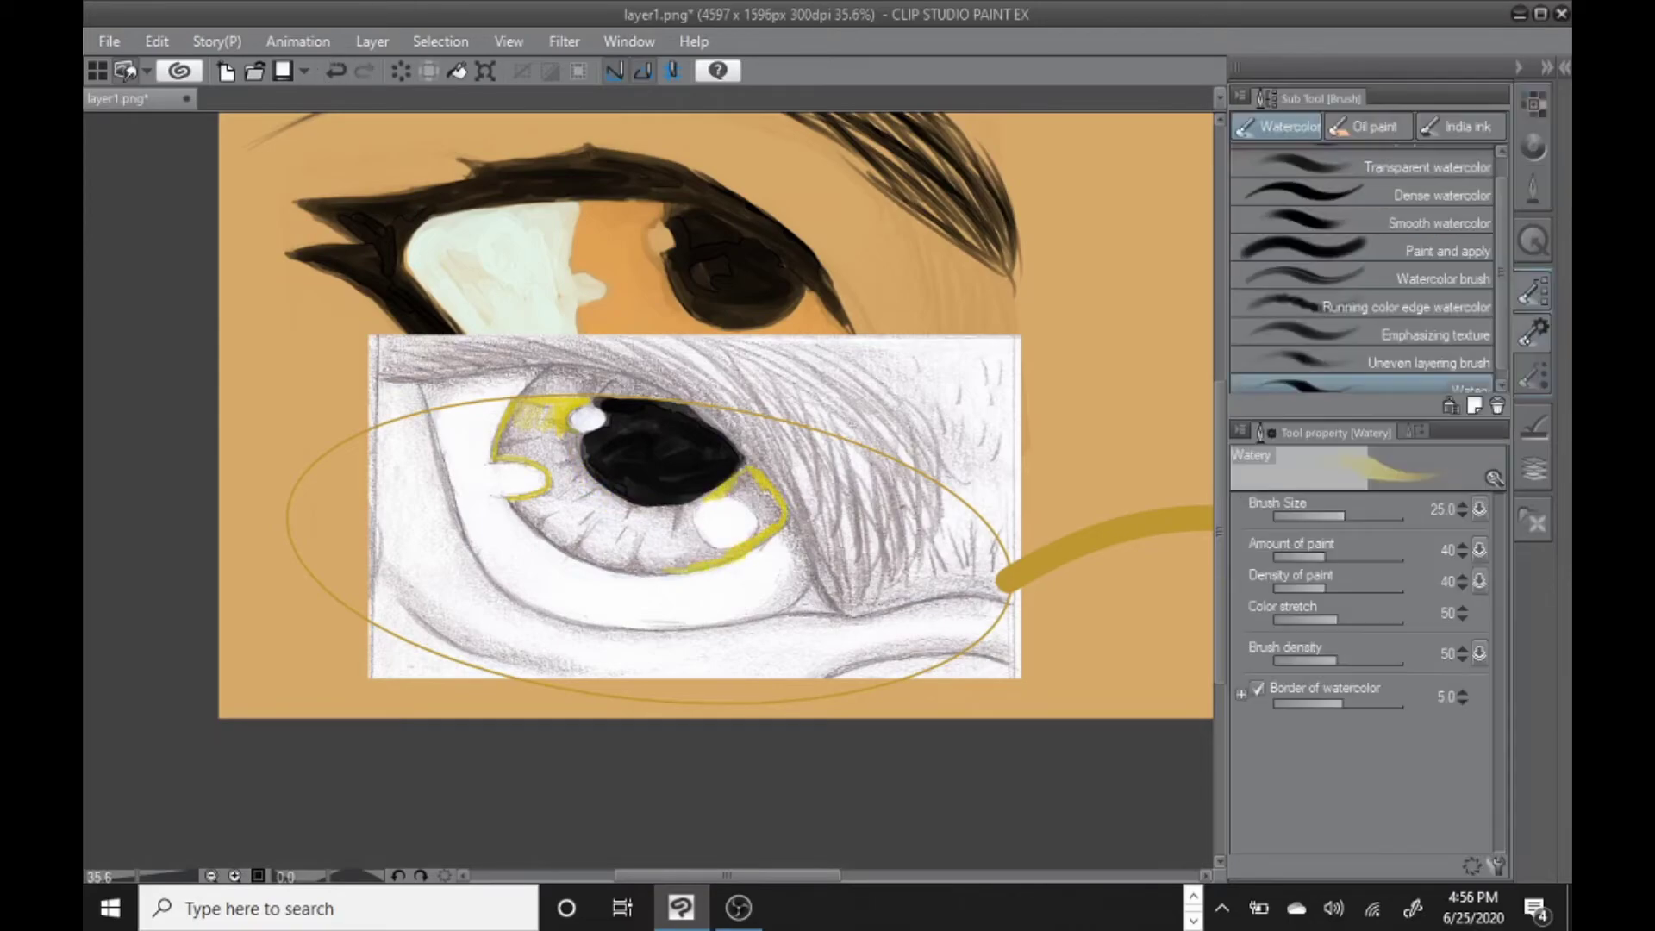
left_click(1533, 375)
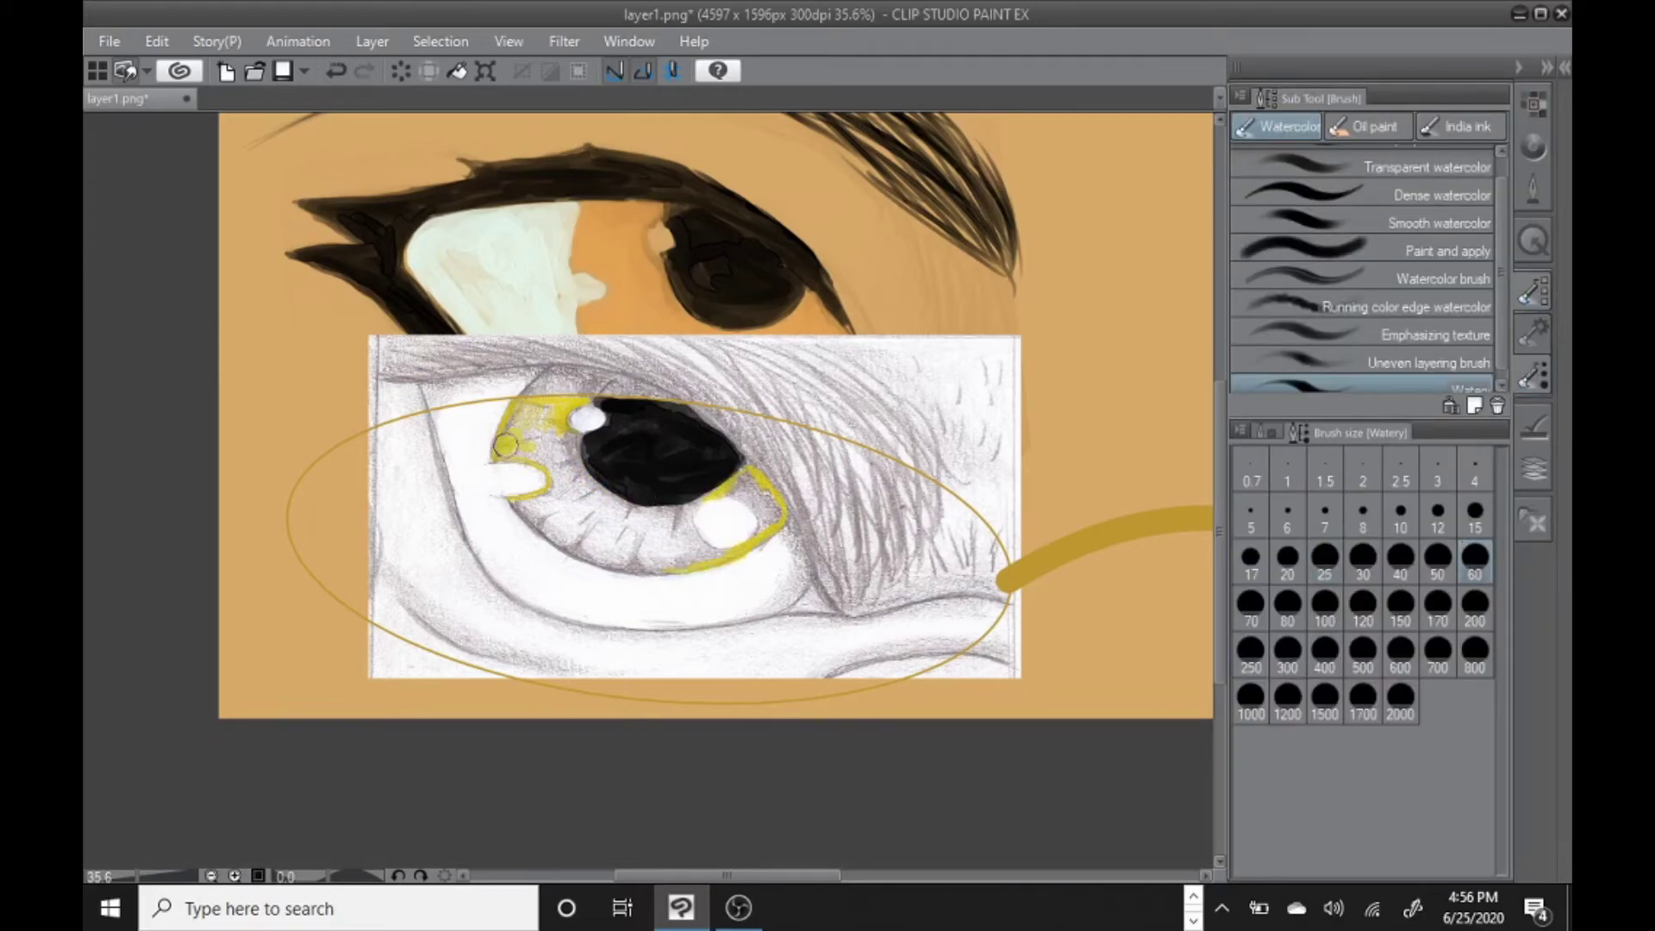
mouse_move(533, 449)
left_mouse_down()
mouse_move(573, 462)
mouse_move(531, 450)
mouse_move(557, 480)
mouse_move(531, 504)
mouse_move(573, 536)
mouse_move(578, 482)
mouse_move(564, 498)
mouse_move(579, 543)
mouse_move(671, 533)
mouse_move(637, 560)
mouse_move(681, 565)
left_mouse_up()
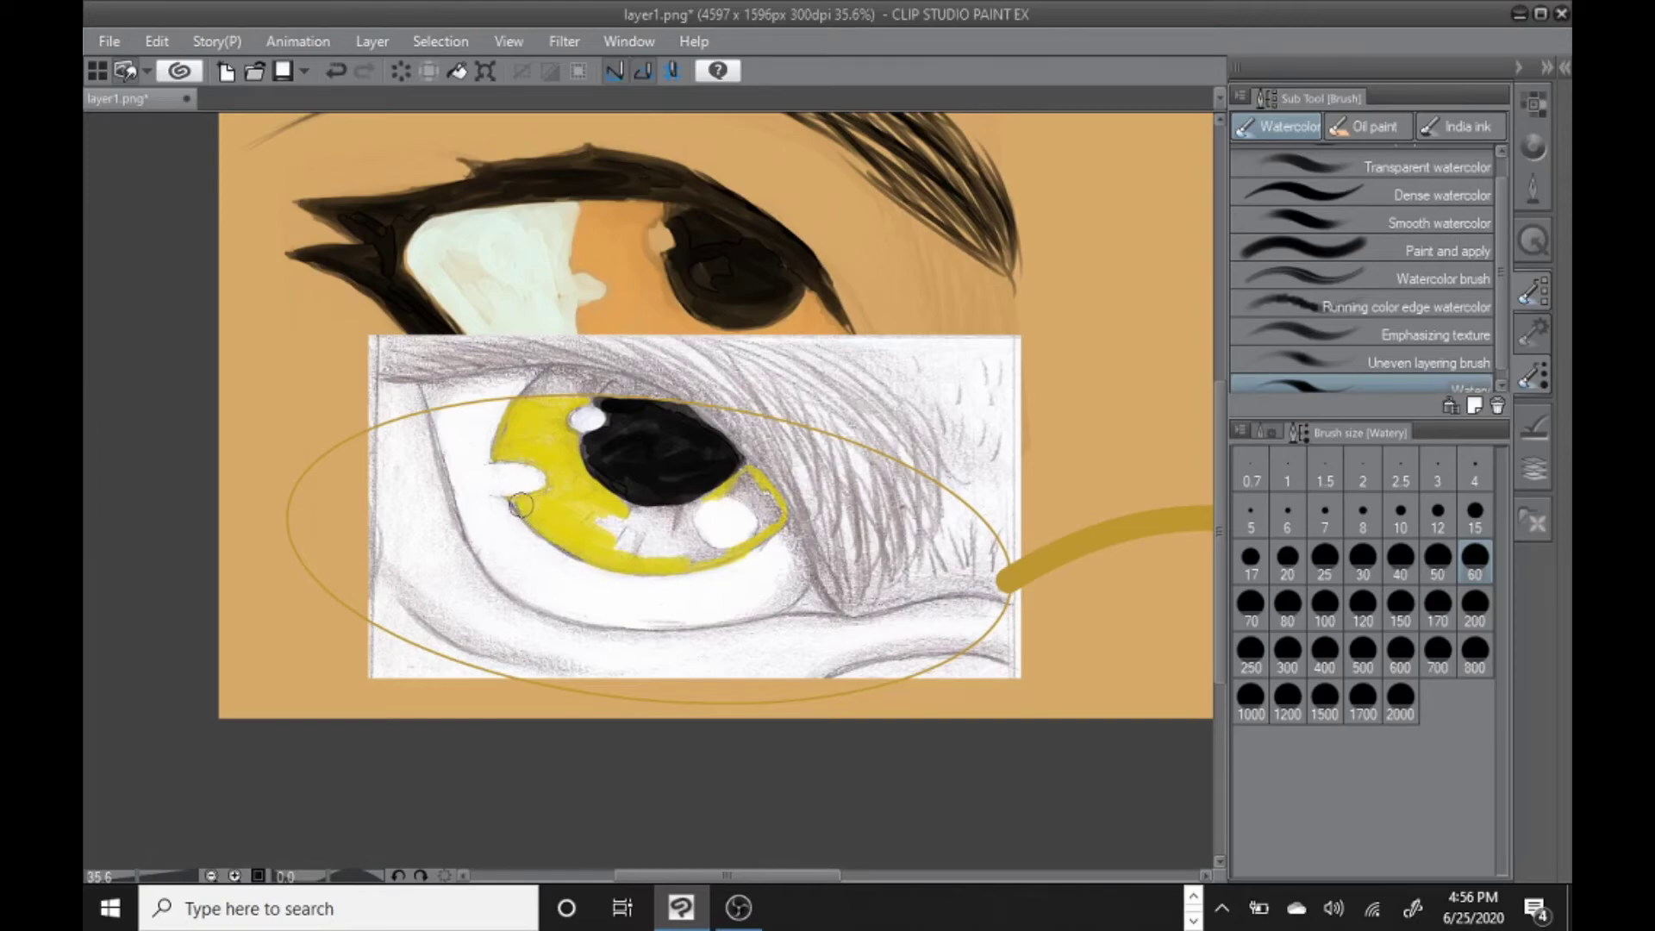
mouse_move(520, 510)
left_mouse_down()
mouse_move(670, 561)
mouse_move(594, 507)
mouse_move(651, 514)
left_mouse_up()
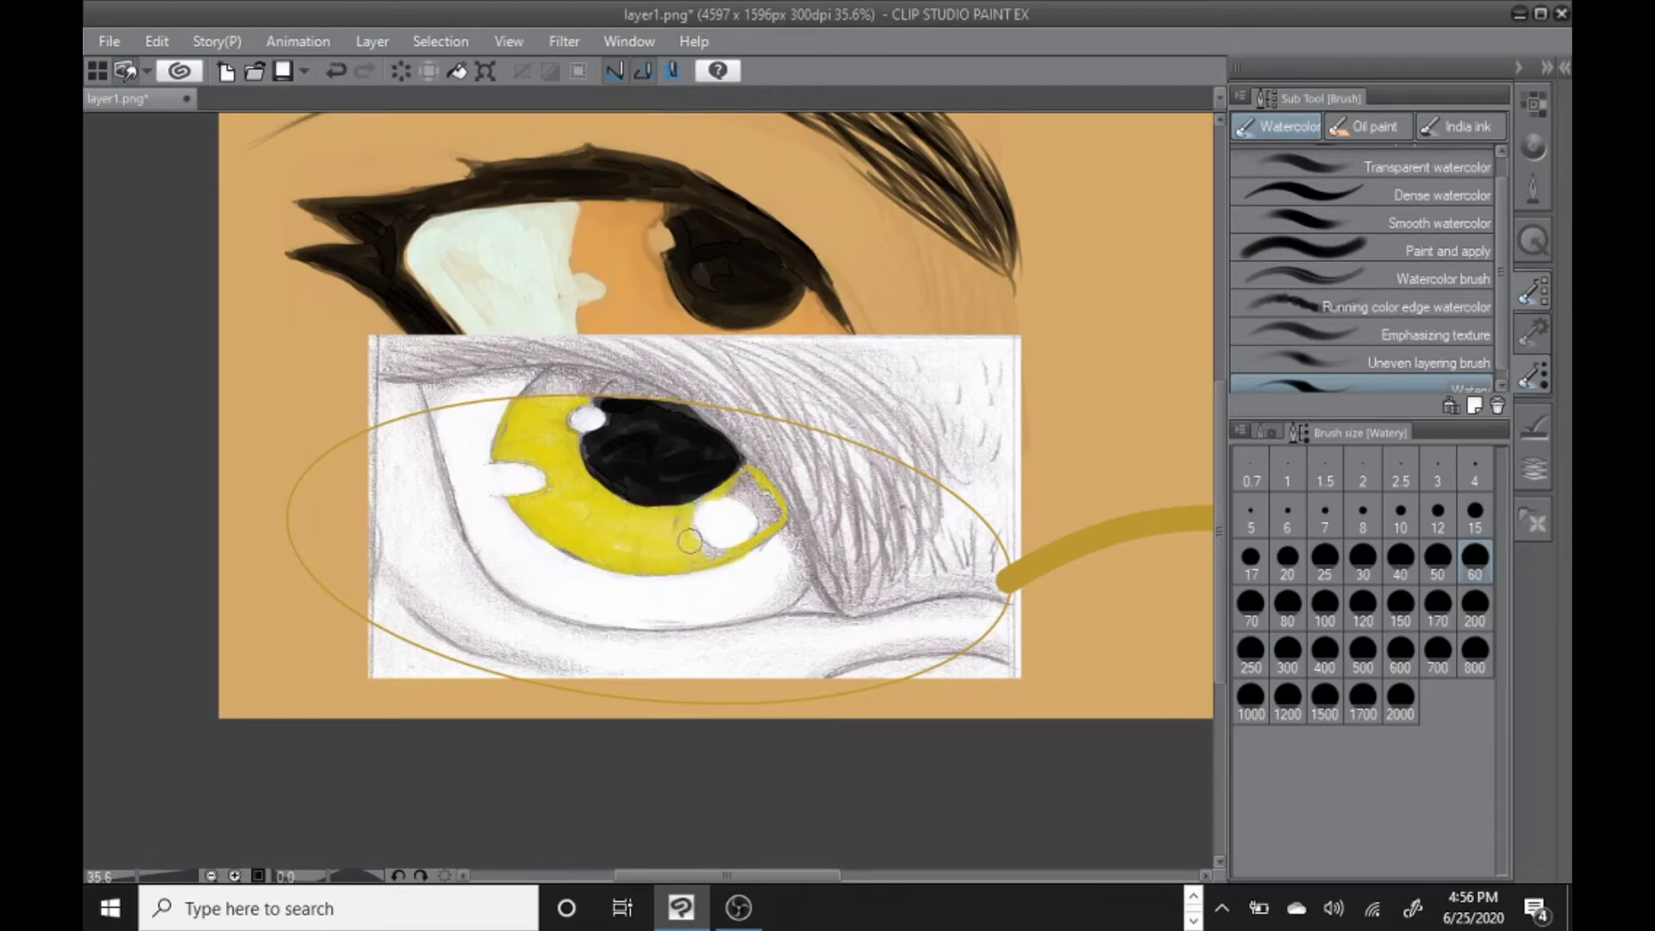
mouse_move(750, 544)
left_mouse_down()
mouse_move(741, 493)
mouse_move(756, 486)
mouse_move(765, 515)
mouse_move(738, 481)
mouse_move(678, 514)
mouse_move(688, 541)
mouse_move(759, 513)
left_mouse_up()
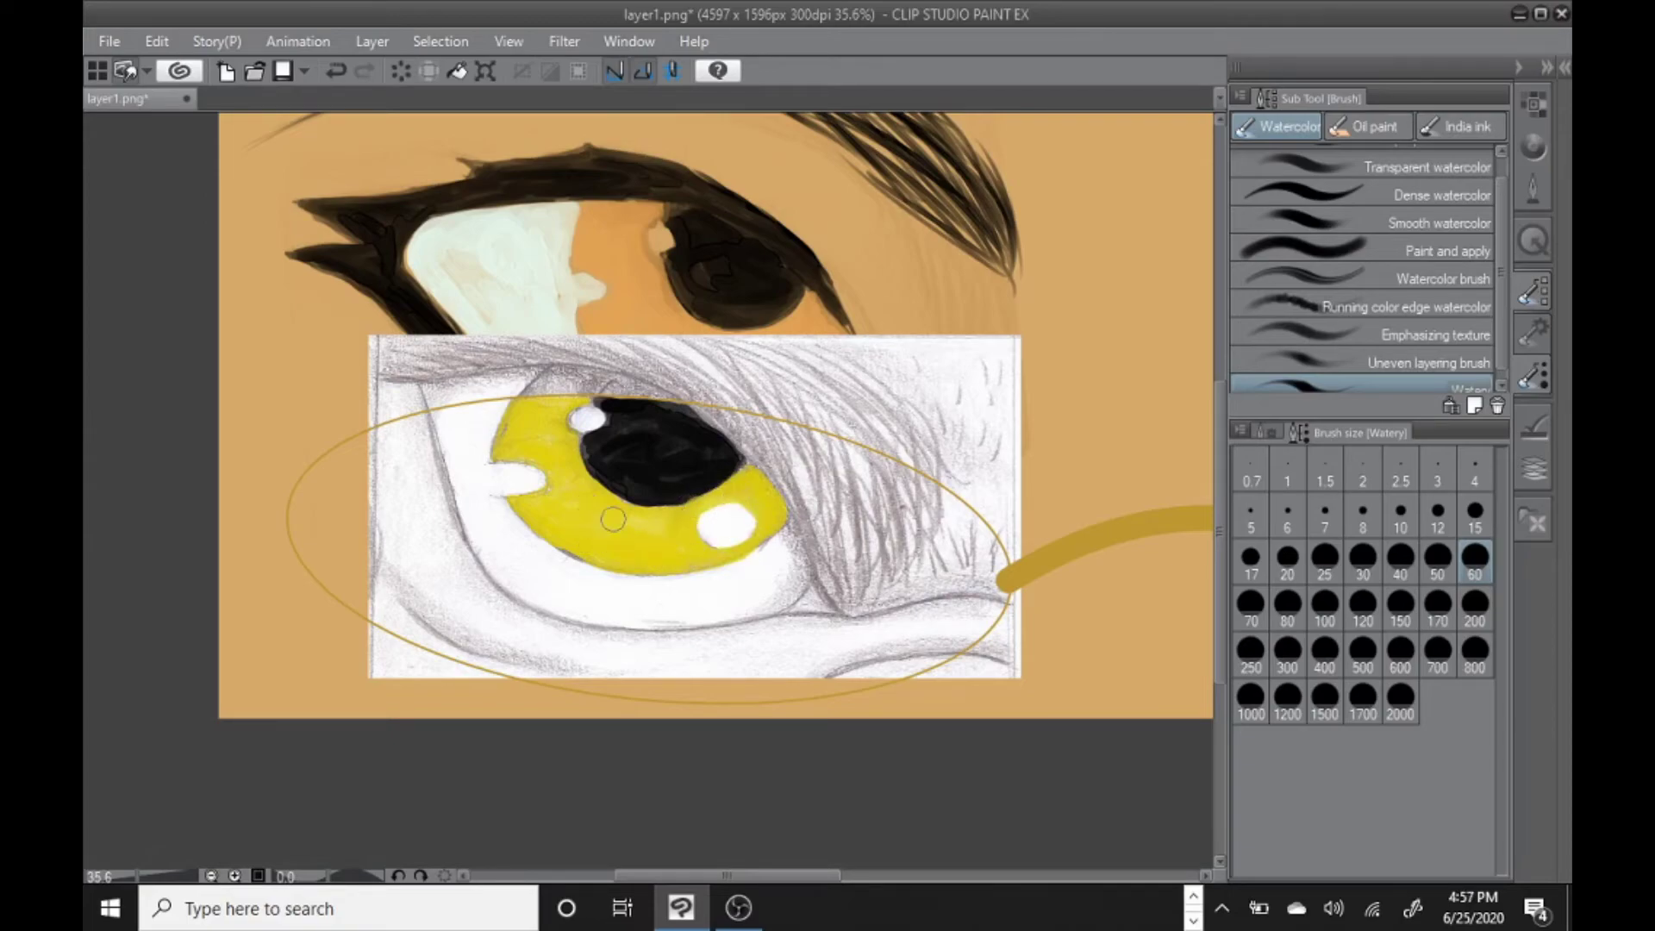
Paint the right-hand sketched eye's iris yellow around the pupil and white highlights.
scroll(613, 518, "right", 10)
mouse_move(947, 406)
left_mouse_down()
mouse_move(946, 440)
mouse_move(968, 464)
mouse_move(983, 432)
left_mouse_up()
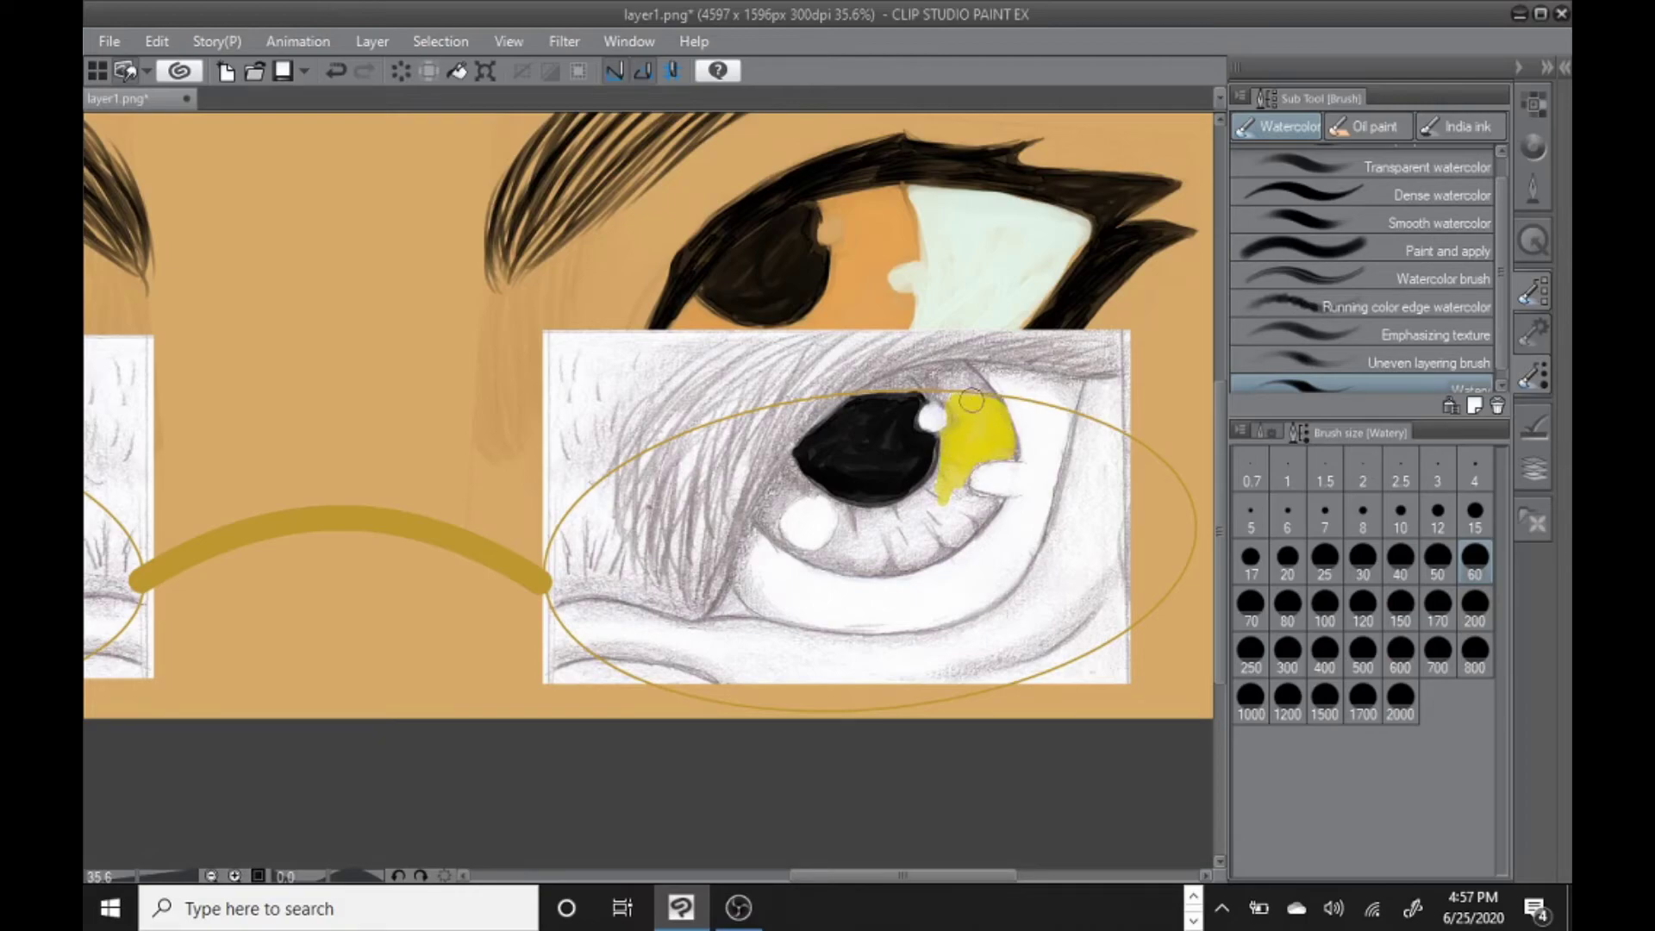
mouse_move(940, 473)
left_mouse_down()
mouse_move(989, 497)
mouse_move(978, 518)
mouse_move(904, 568)
mouse_move(975, 509)
mouse_move(883, 540)
mouse_move(881, 521)
mouse_move(921, 493)
mouse_move(869, 515)
left_mouse_up()
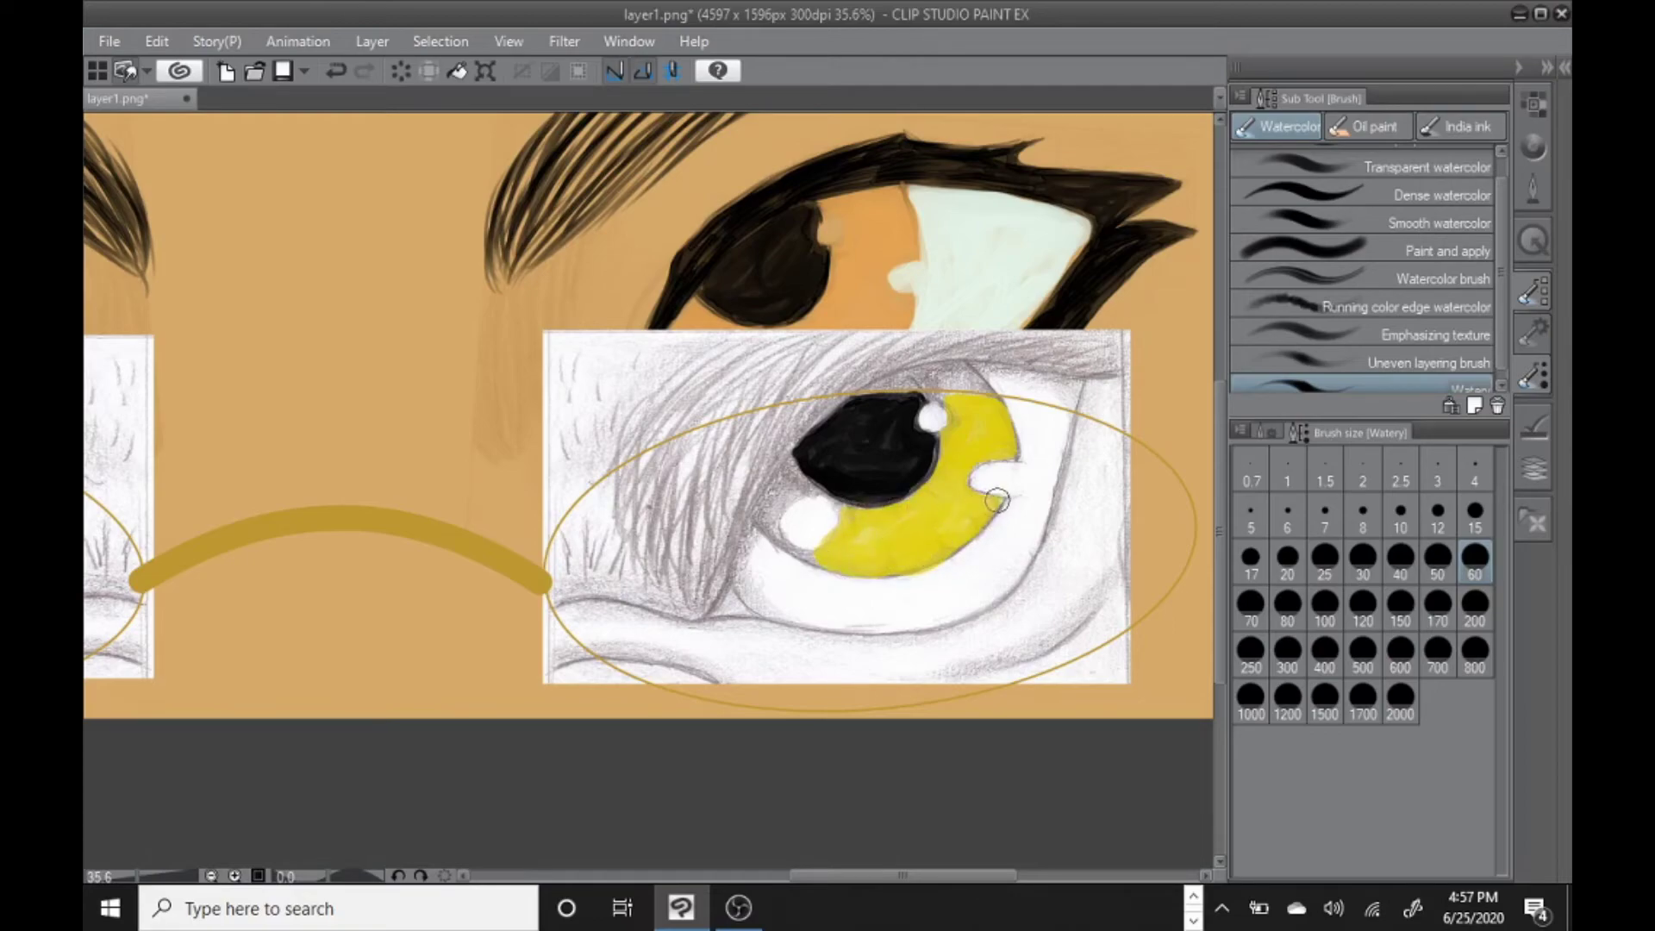
left_click_drag(777, 475, 788, 486)
Ink the right-hand sketched eye's lid outlines and creases in a slightly lightened Perylene Black at brush size 25.
left_click(1333, 558)
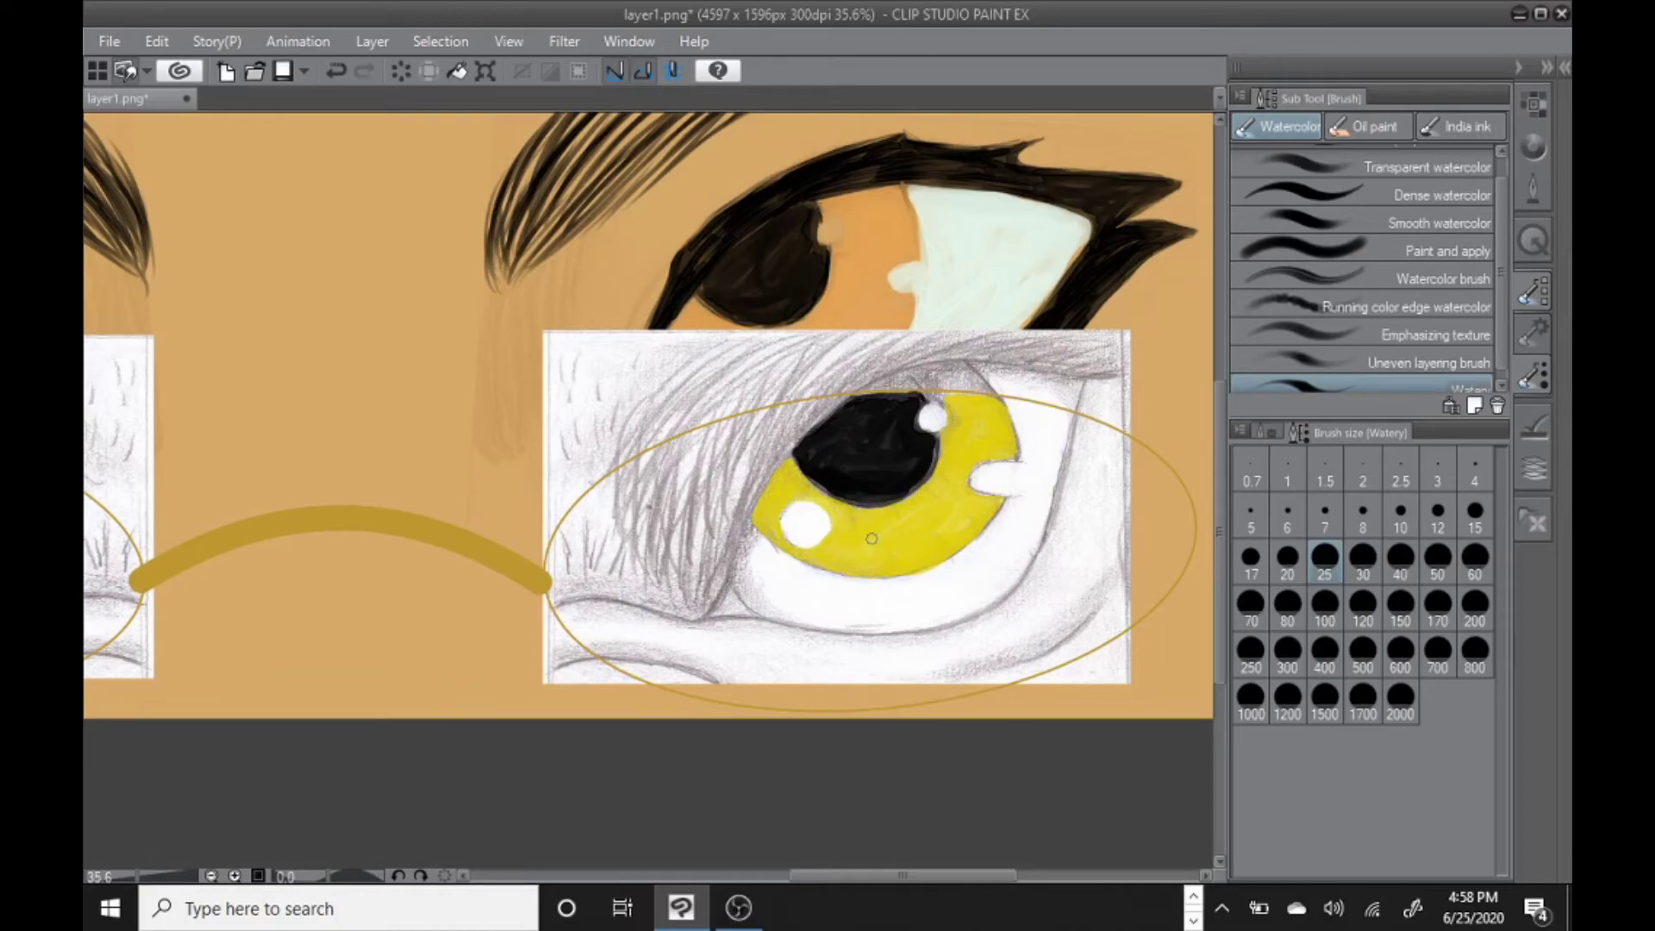
left_click(1531, 104)
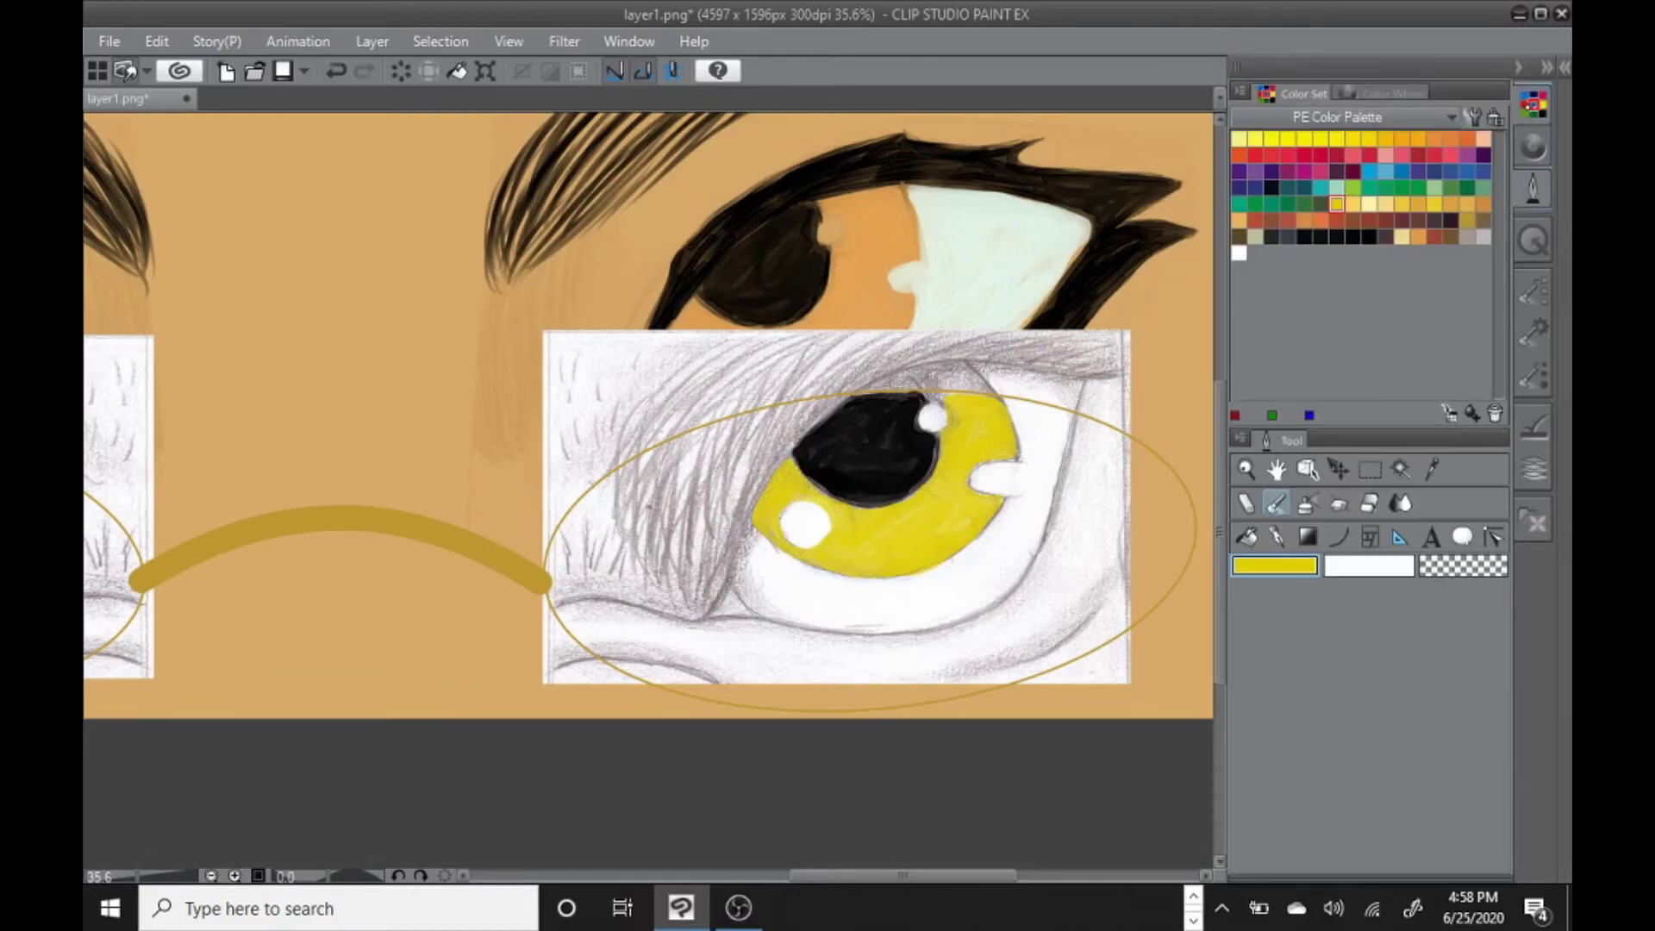
left_click(1385, 237)
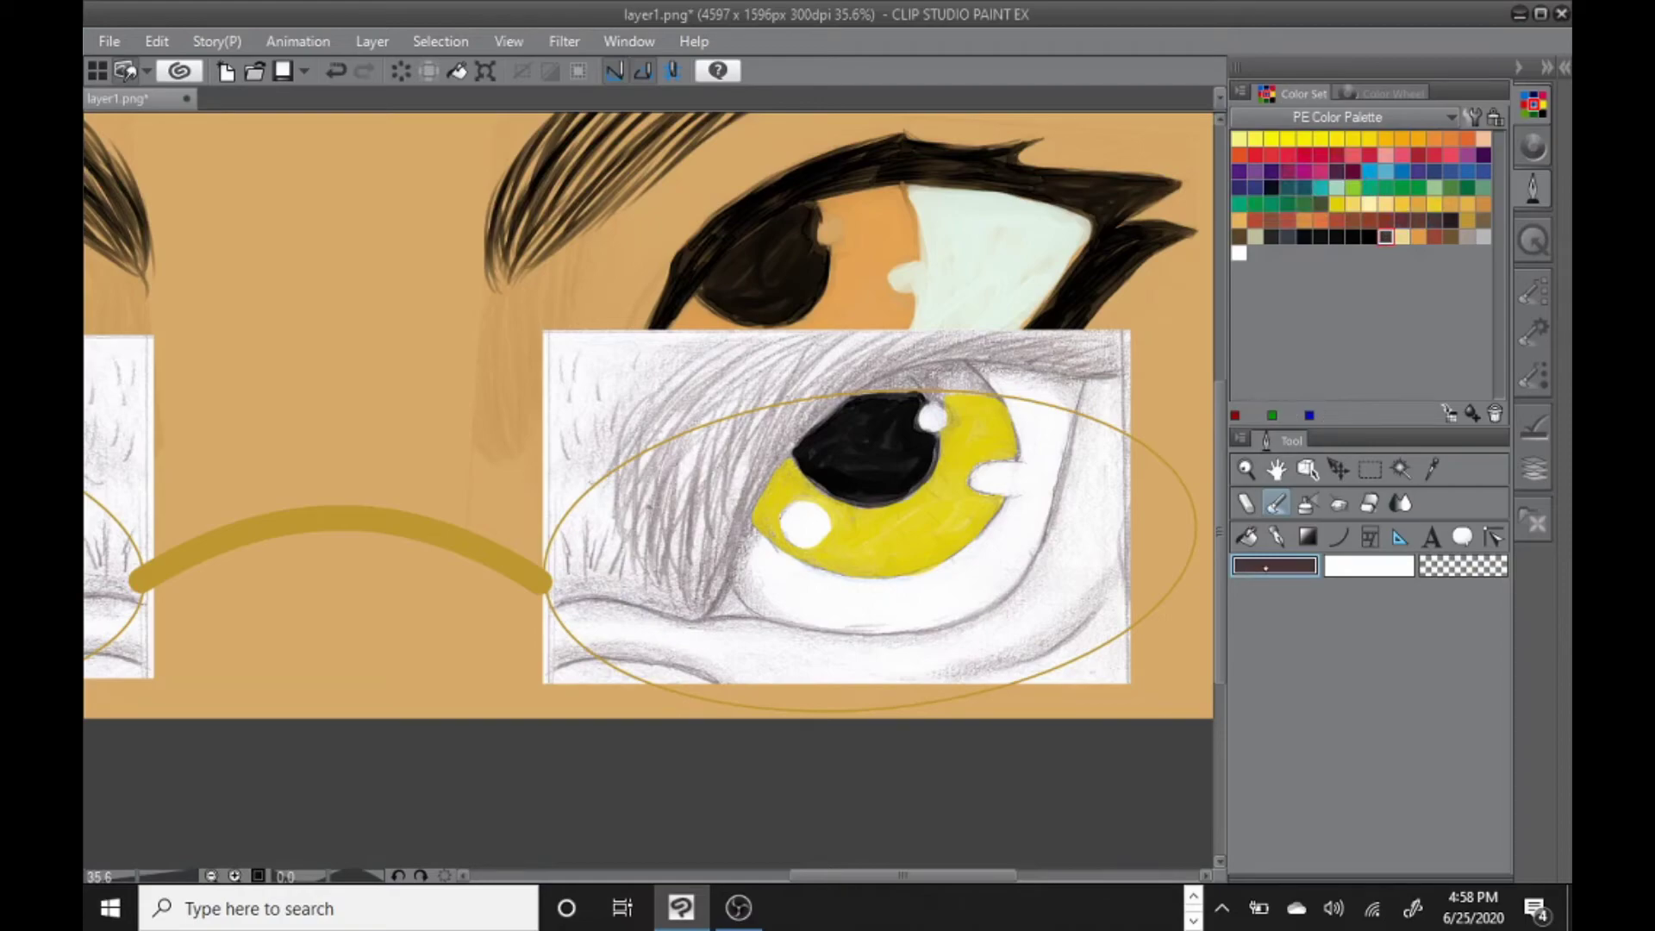
double_click(1268, 569)
left_click_drag(640, 530, 620, 520)
left_click(1087, 290)
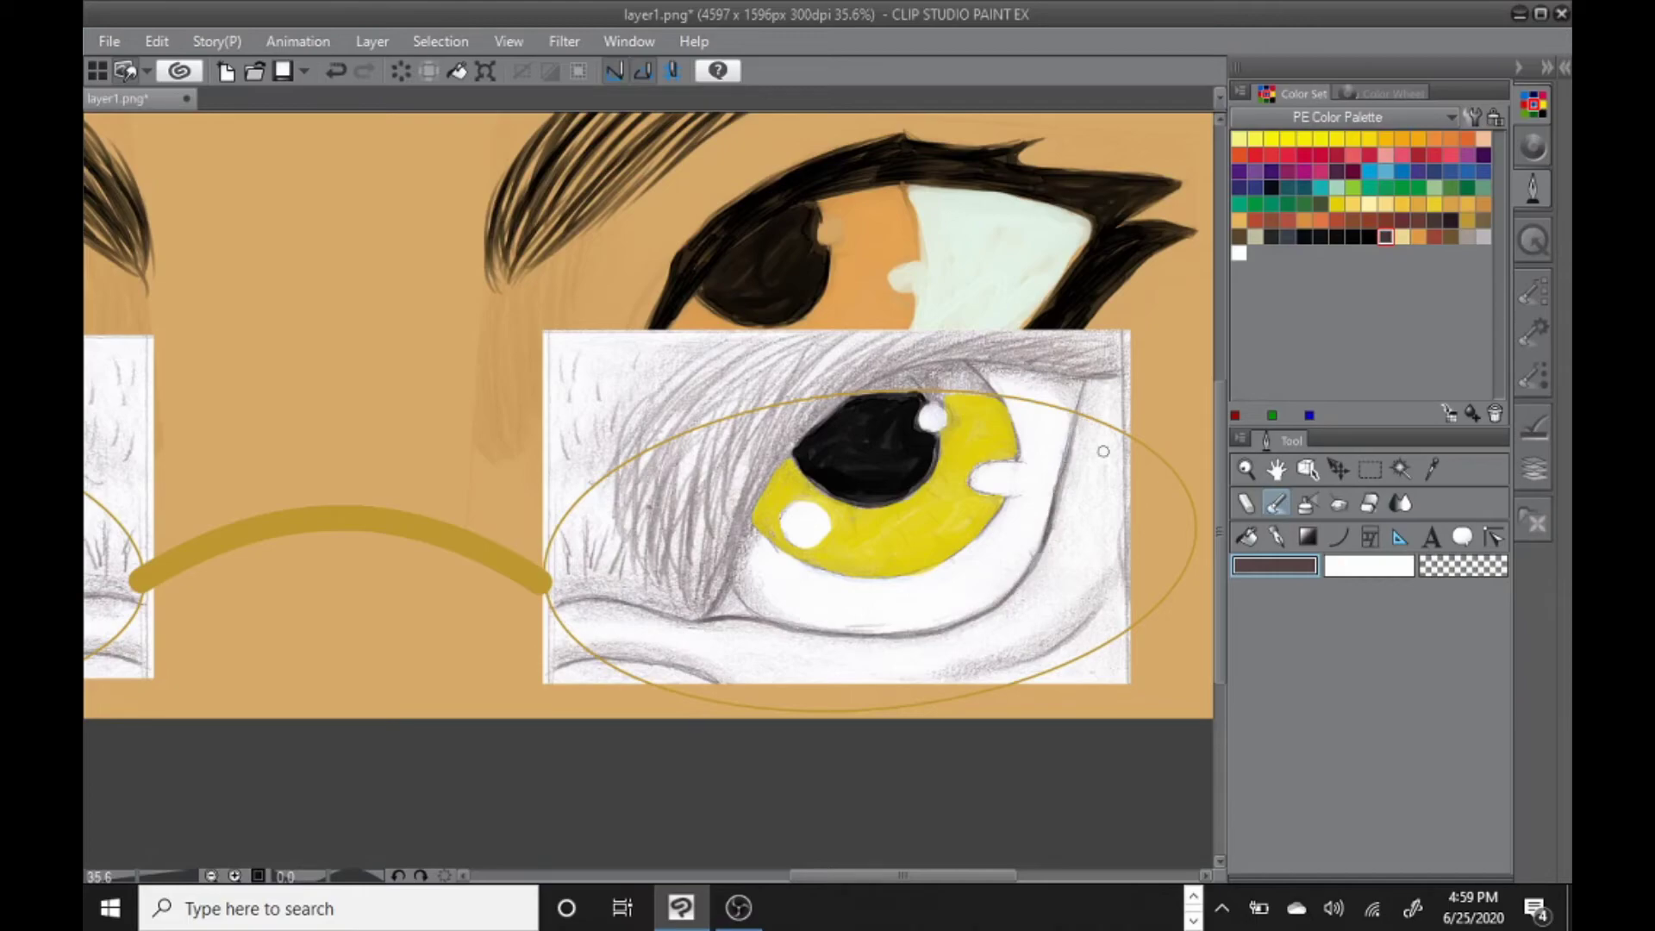
left_click(337, 76)
left_click_drag(1095, 453, 1072, 456)
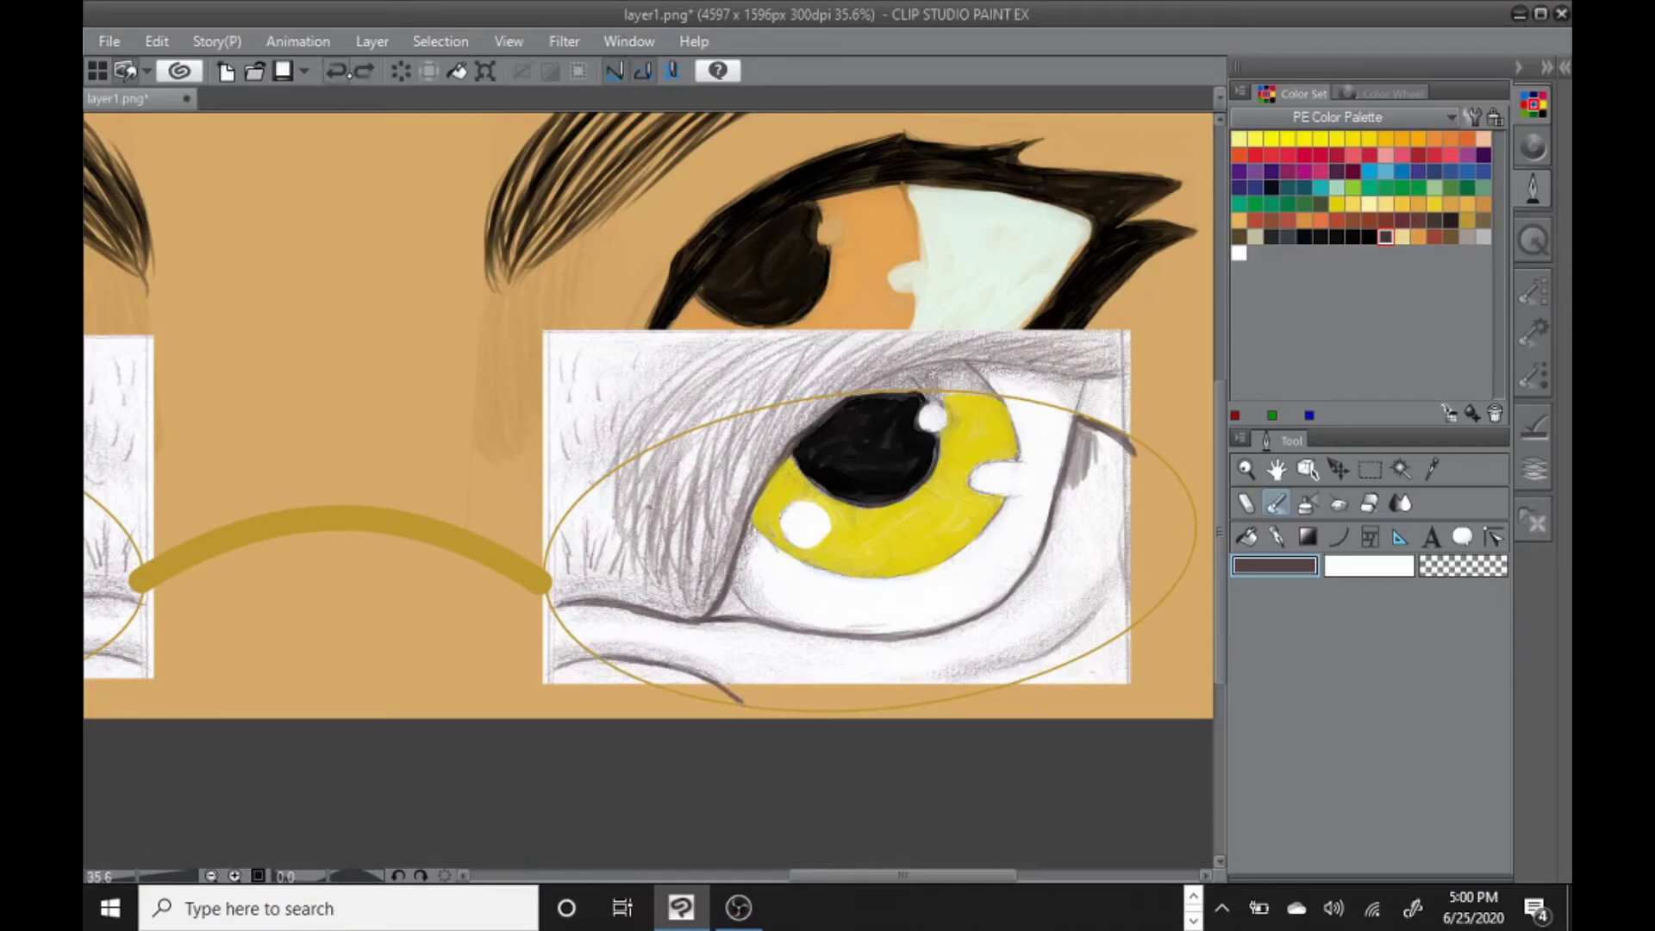
mouse_move(1116, 576)
left_mouse_down()
mouse_move(1047, 655)
mouse_move(944, 689)
mouse_move(1065, 629)
mouse_move(1091, 603)
mouse_move(987, 684)
mouse_move(1138, 517)
mouse_move(1004, 676)
mouse_move(973, 640)
left_mouse_up()
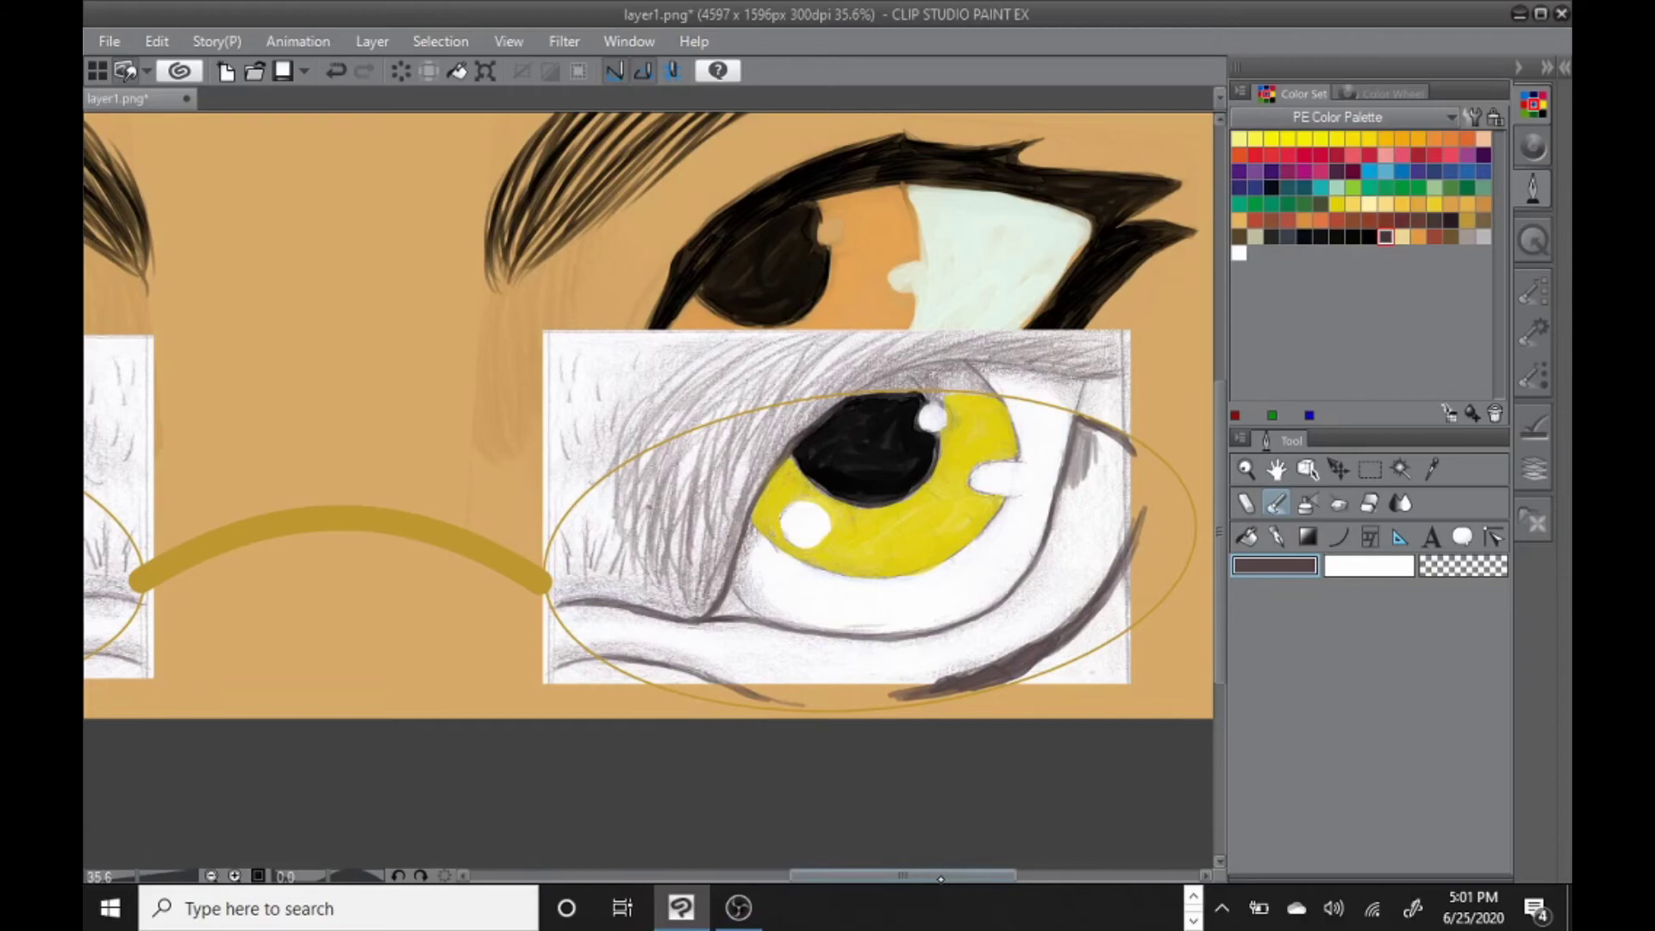
Ink the left-hand sketched eye's lid outlines, inner corner and under-eye creases in the same dark brown.
left_click_drag(966, 875, 809, 875)
left_click_drag(859, 651, 710, 685)
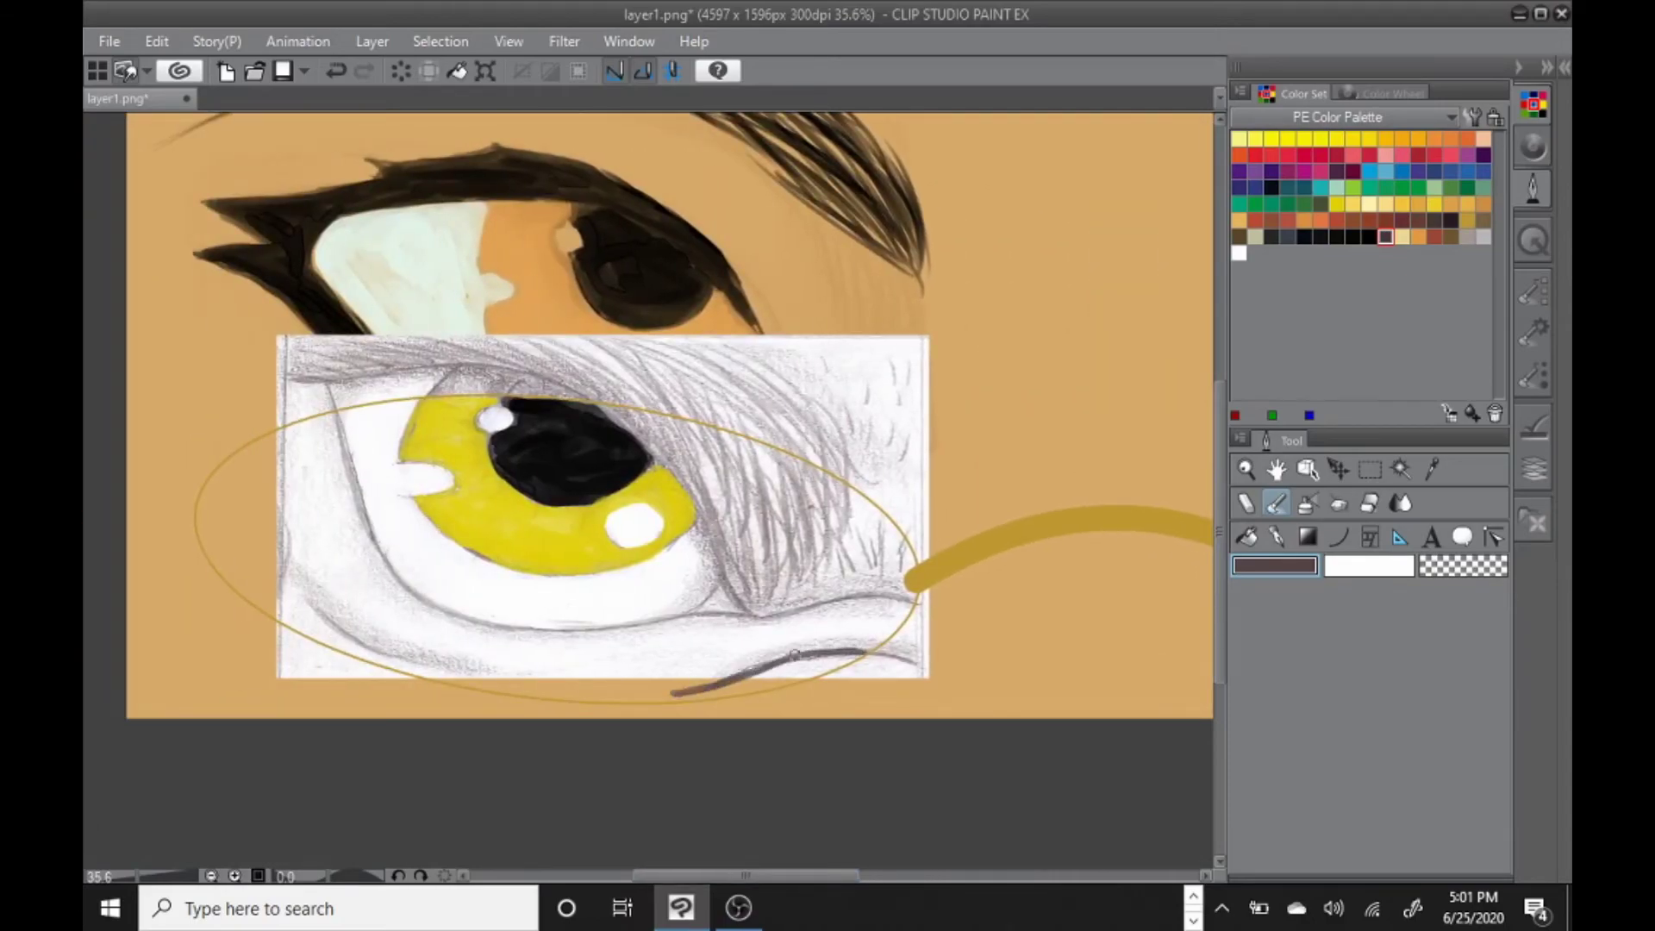
left_click_drag(798, 614, 908, 601)
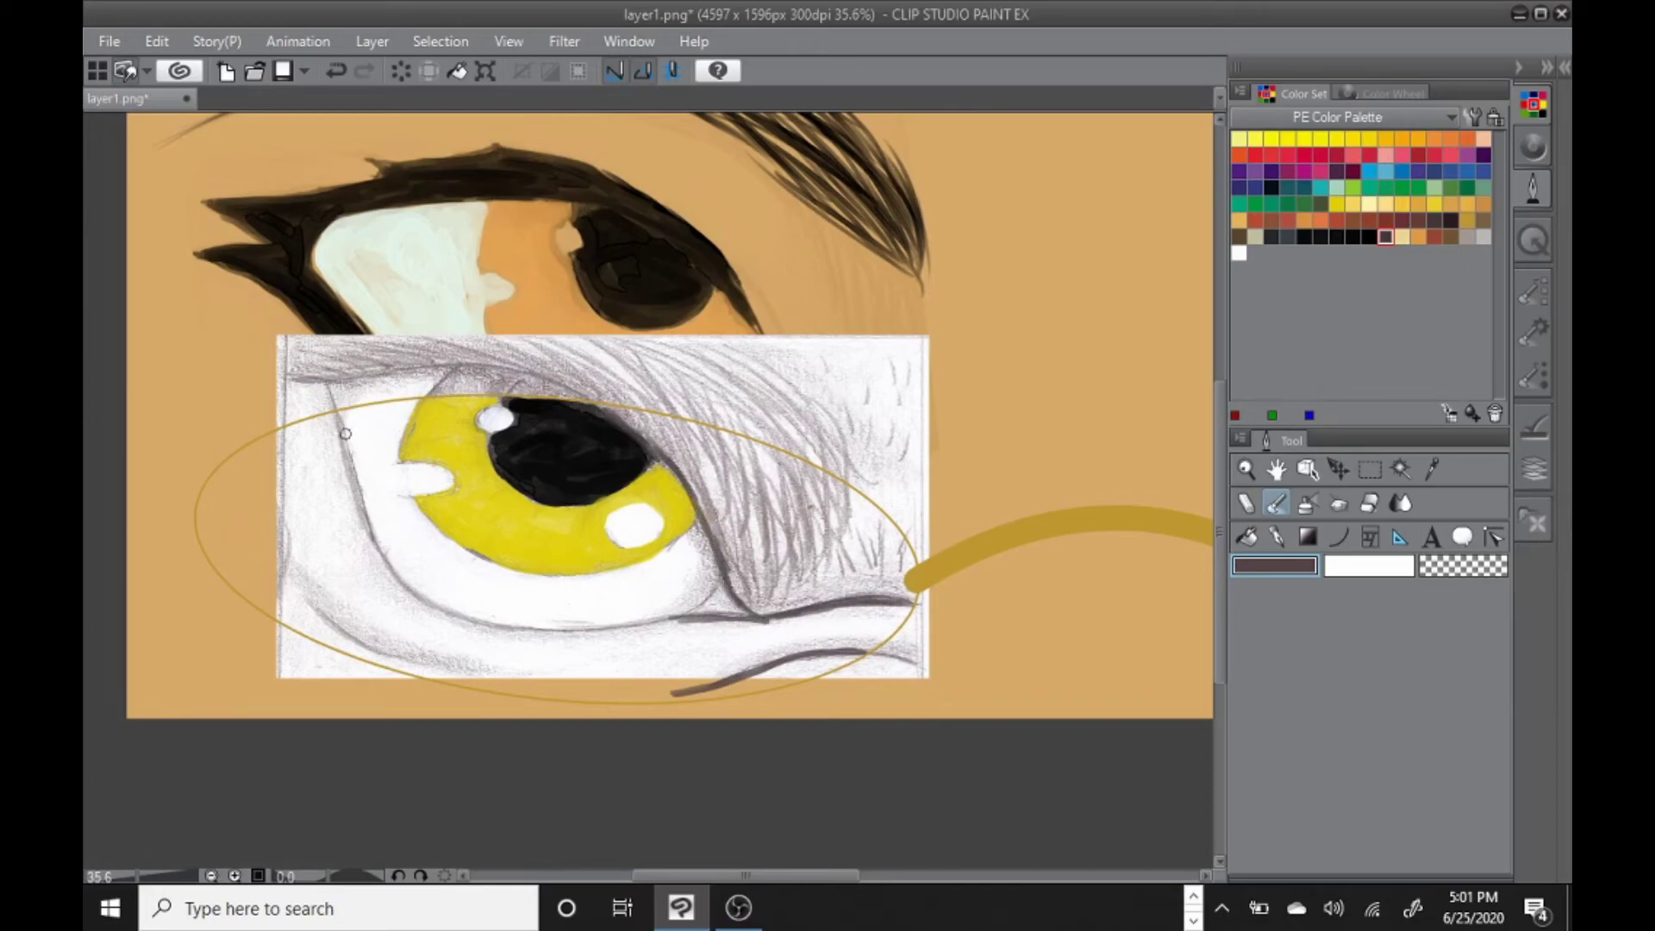
mouse_move(361, 487)
left_mouse_down()
mouse_move(416, 597)
mouse_move(457, 617)
left_mouse_up()
mouse_move(332, 618)
left_mouse_down()
mouse_move(255, 523)
mouse_move(476, 675)
mouse_move(276, 560)
mouse_move(252, 517)
left_mouse_up()
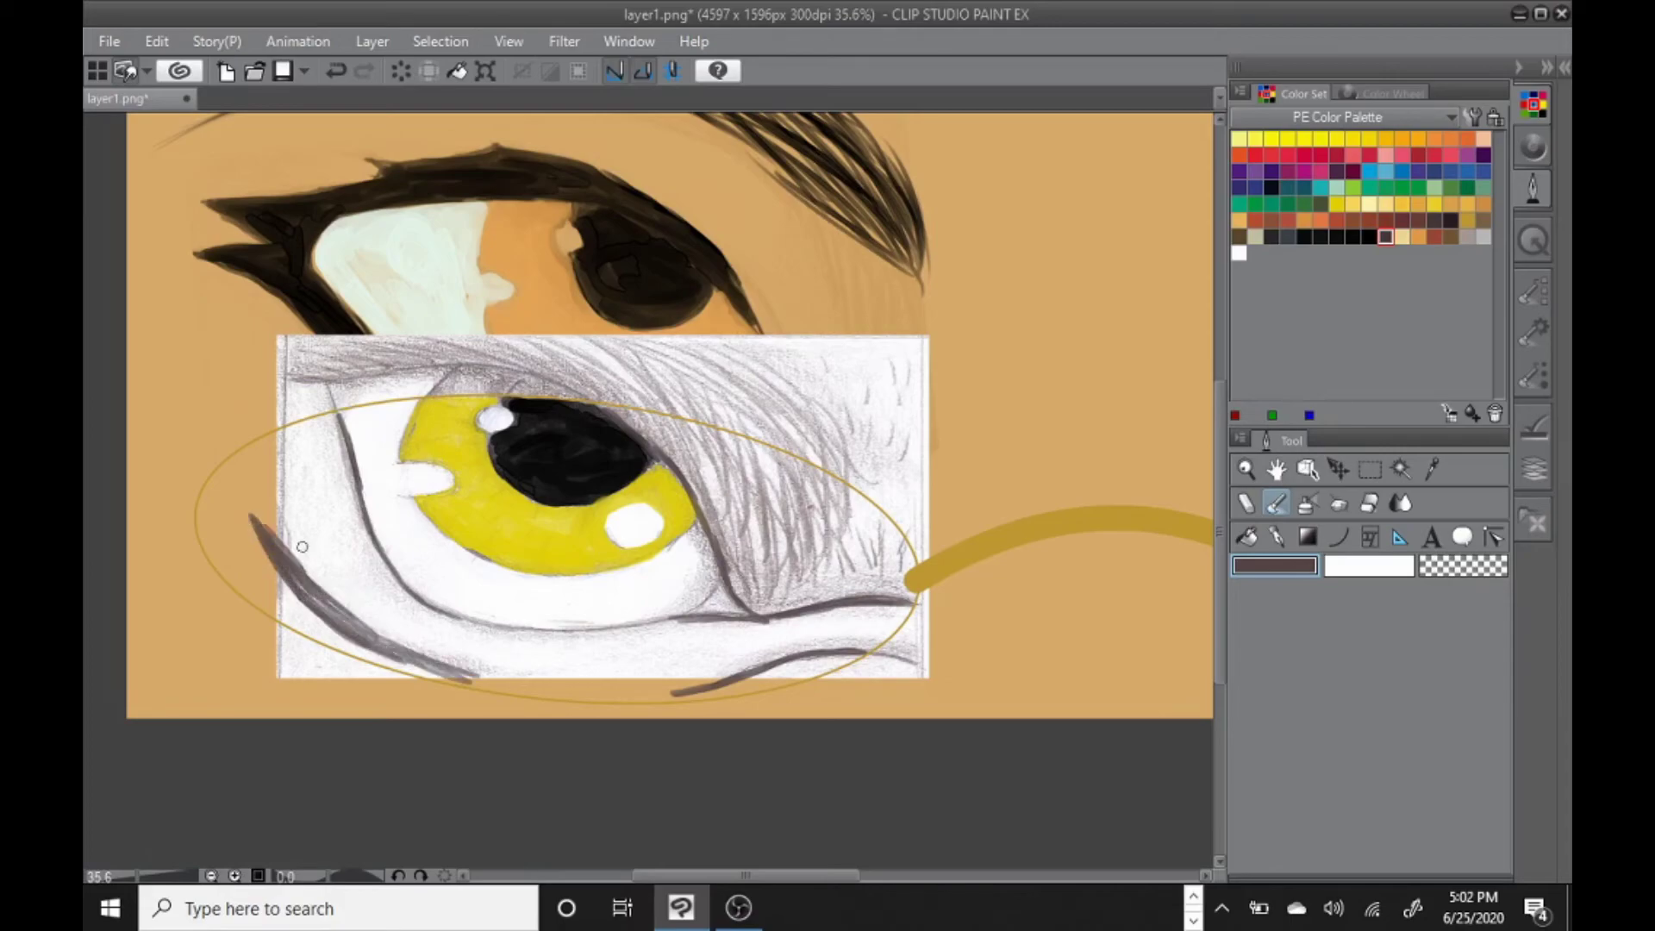
mouse_move(526, 630)
left_mouse_down()
mouse_move(722, 620)
mouse_move(493, 625)
left_mouse_up()
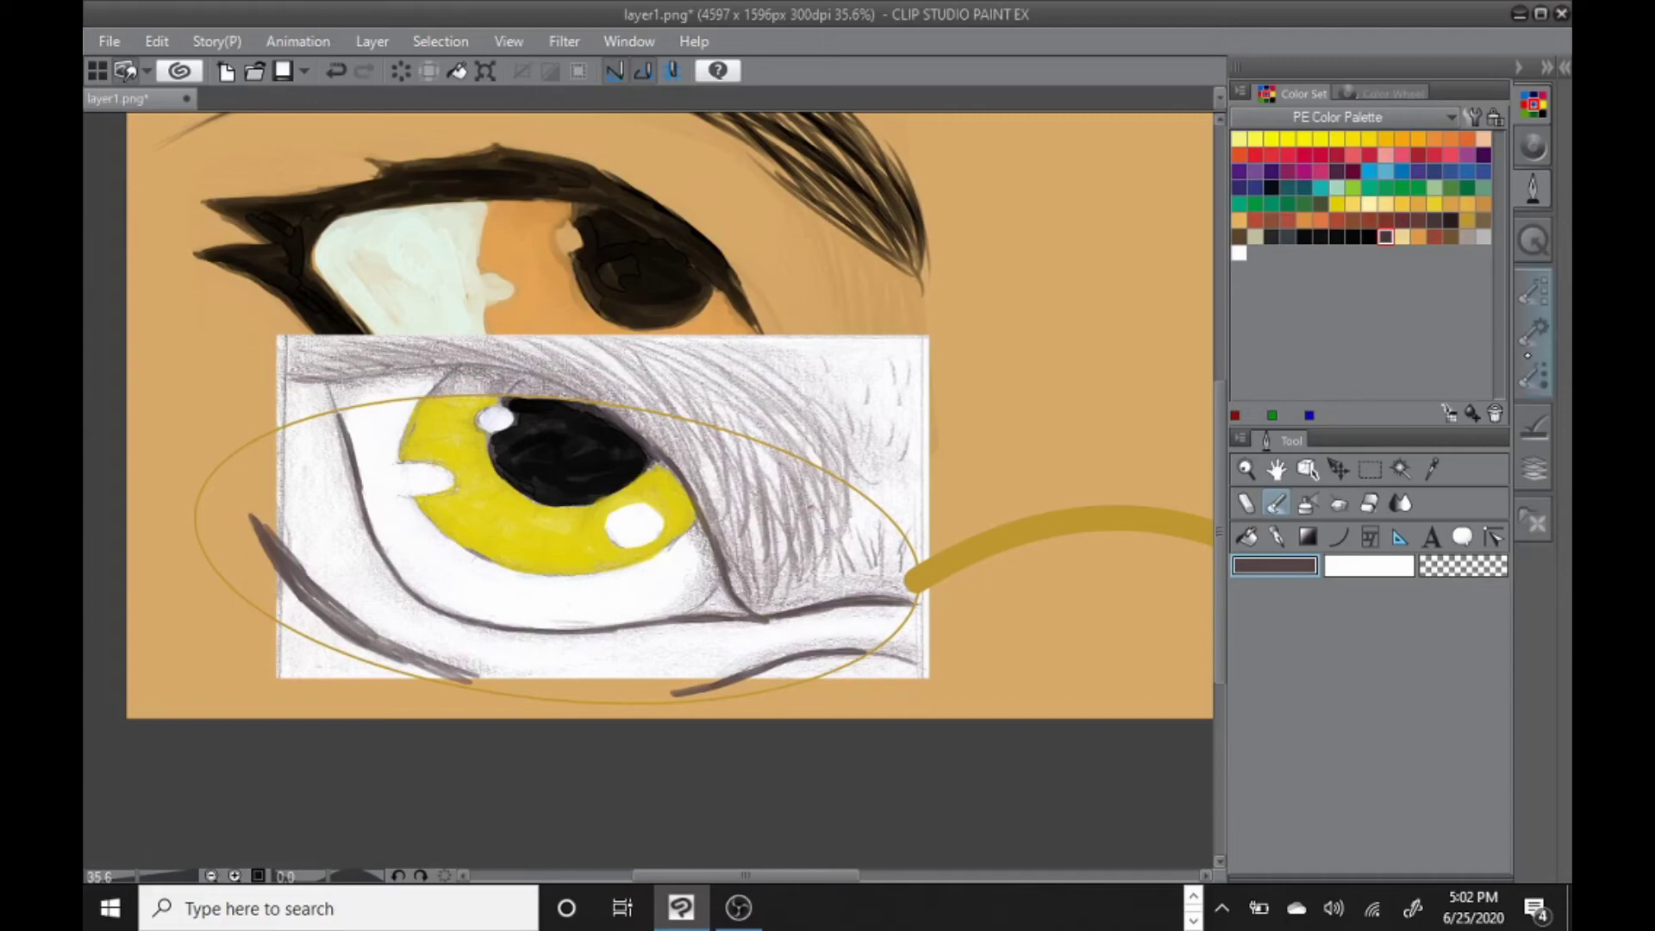
Shade the area around the left-hand sketched eye inside its golden ellipse in dark grey-brown, using brush sizes 60 and 100.
left_click(1533, 293)
mouse_move(802, 639)
left_mouse_down()
mouse_move(758, 643)
mouse_move(840, 601)
left_mouse_up()
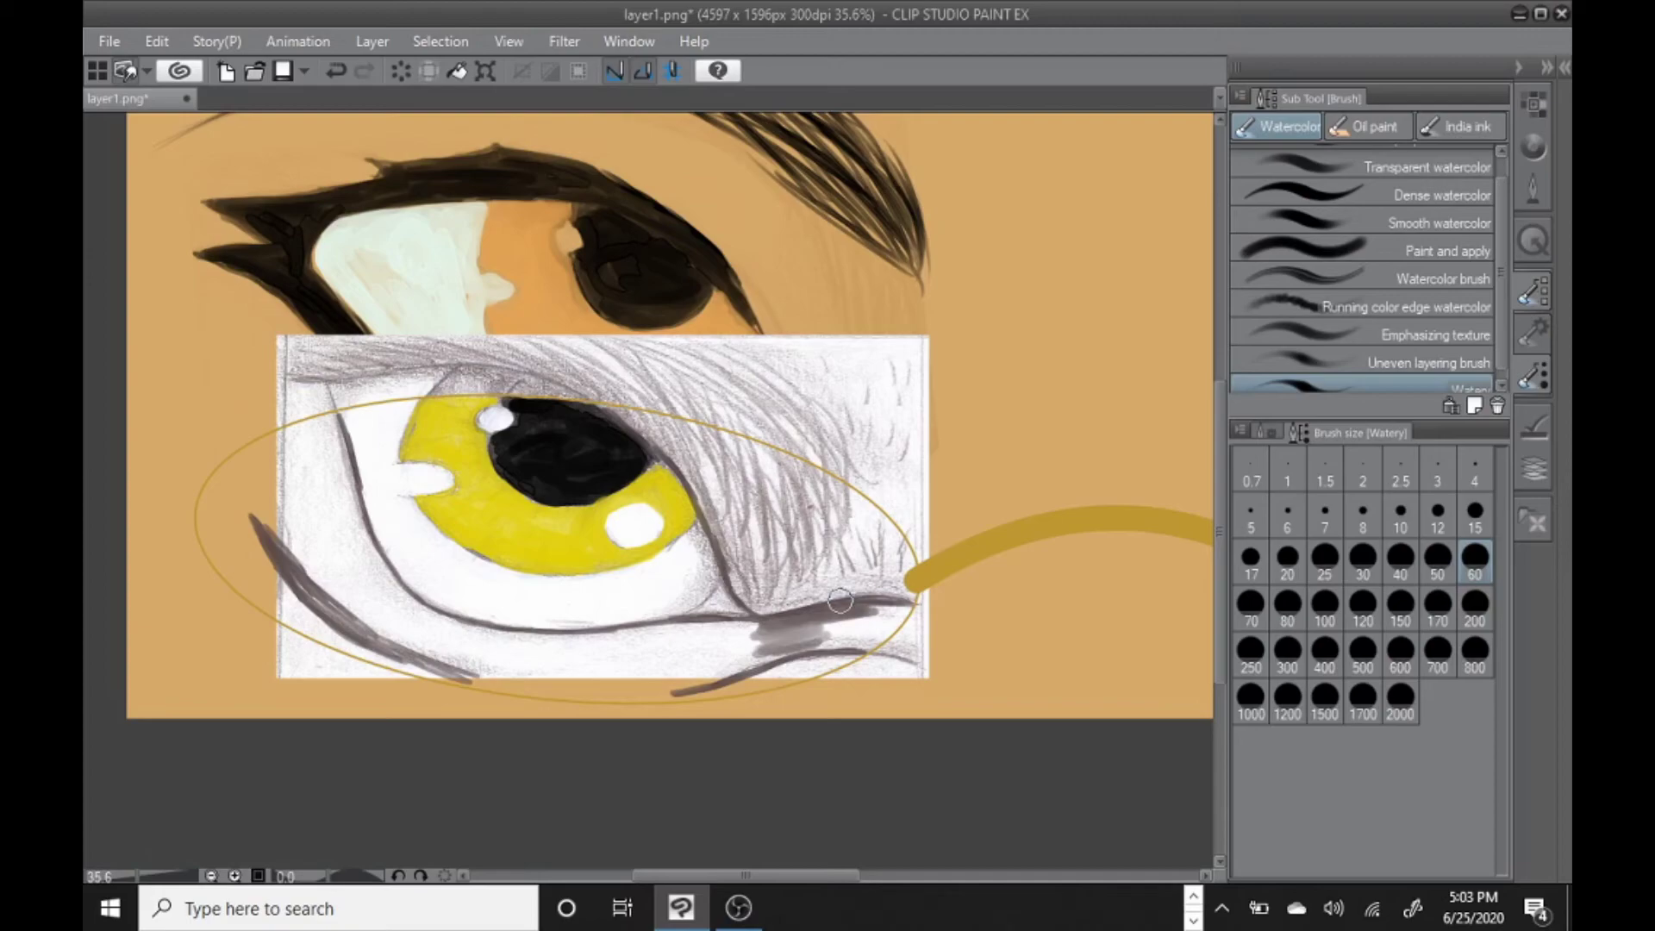
mouse_move(841, 601)
left_mouse_down()
mouse_move(802, 643)
mouse_move(886, 624)
mouse_move(715, 677)
mouse_move(851, 636)
mouse_move(856, 611)
mouse_move(578, 640)
mouse_move(812, 616)
left_mouse_up()
mouse_move(344, 470)
left_mouse_down()
mouse_move(343, 440)
mouse_move(353, 526)
mouse_move(405, 604)
mouse_move(499, 603)
mouse_move(543, 637)
mouse_move(418, 616)
mouse_move(349, 504)
mouse_move(330, 420)
left_mouse_up()
mouse_move(257, 520)
left_mouse_down()
mouse_move(226, 457)
mouse_move(345, 617)
mouse_move(560, 694)
mouse_move(755, 668)
mouse_move(448, 677)
mouse_move(276, 530)
left_mouse_up()
left_click(1325, 606)
mouse_move(819, 623)
left_mouse_down()
mouse_move(636, 673)
mouse_move(716, 660)
mouse_move(631, 657)
mouse_move(640, 673)
mouse_move(415, 640)
mouse_move(327, 571)
mouse_move(318, 422)
mouse_move(250, 448)
mouse_move(292, 464)
mouse_move(312, 563)
mouse_move(318, 430)
mouse_move(292, 489)
mouse_move(228, 530)
mouse_move(220, 480)
mouse_move(204, 530)
mouse_move(219, 473)
mouse_move(232, 523)
mouse_move(215, 556)
mouse_move(261, 578)
mouse_move(234, 580)
mouse_move(268, 582)
mouse_move(378, 659)
mouse_move(432, 637)
mouse_move(462, 677)
mouse_move(228, 575)
mouse_move(208, 530)
mouse_move(300, 629)
mouse_move(233, 512)
mouse_move(285, 598)
mouse_move(441, 677)
mouse_move(836, 656)
mouse_move(706, 697)
mouse_move(429, 662)
mouse_move(798, 656)
mouse_move(891, 612)
mouse_move(825, 668)
mouse_move(698, 695)
left_mouse_up()
mouse_move(775, 612)
left_mouse_down()
mouse_move(740, 535)
mouse_move(771, 572)
mouse_move(738, 565)
mouse_move(680, 452)
mouse_move(646, 429)
mouse_move(720, 457)
mouse_move(704, 430)
mouse_move(692, 437)
mouse_move(747, 525)
mouse_move(736, 541)
mouse_move(816, 605)
mouse_move(902, 595)
mouse_move(746, 574)
mouse_move(788, 565)
mouse_move(704, 444)
mouse_move(785, 473)
mouse_move(904, 564)
mouse_move(833, 488)
mouse_move(860, 503)
mouse_move(724, 483)
mouse_move(758, 467)
mouse_move(828, 500)
mouse_move(890, 570)
mouse_move(877, 592)
mouse_move(795, 495)
mouse_move(718, 457)
mouse_move(804, 501)
mouse_move(891, 497)
mouse_move(888, 541)
mouse_move(837, 584)
mouse_move(822, 507)
mouse_move(699, 437)
mouse_move(813, 567)
left_mouse_up()
Shade the area around the right-hand sketched eye inside its golden ellipse in dark grey-brown, enlarging the brush from 60 to 80.
left_click_drag(745, 875, 920, 875)
mouse_move(487, 564)
left_mouse_down()
mouse_move(488, 522)
mouse_move(587, 454)
mouse_move(563, 494)
mouse_move(548, 477)
mouse_move(606, 442)
mouse_move(559, 457)
mouse_move(751, 404)
mouse_move(694, 431)
mouse_move(708, 429)
mouse_move(649, 528)
mouse_move(472, 568)
mouse_move(482, 592)
mouse_move(517, 592)
mouse_move(492, 556)
mouse_move(618, 473)
mouse_move(627, 572)
mouse_move(577, 599)
mouse_move(613, 613)
mouse_move(536, 591)
mouse_move(522, 552)
mouse_move(585, 514)
mouse_move(507, 527)
mouse_move(624, 491)
mouse_move(611, 583)
mouse_move(599, 457)
mouse_move(501, 510)
mouse_move(659, 437)
left_mouse_up()
left_click(1475, 560)
mouse_move(1004, 428)
left_mouse_down()
mouse_move(946, 598)
mouse_move(899, 629)
left_mouse_up()
mouse_move(498, 608)
left_mouse_down()
mouse_move(870, 645)
mouse_move(833, 644)
left_mouse_up()
mouse_move(508, 645)
left_mouse_down()
mouse_move(731, 706)
mouse_move(810, 698)
mouse_move(894, 677)
mouse_move(1046, 543)
left_mouse_up()
mouse_move(1078, 483)
left_mouse_down()
mouse_move(1023, 583)
mouse_move(935, 660)
left_mouse_up()
key("bracketright")
key("bracketright")
mouse_move(1027, 552)
left_mouse_down()
mouse_move(1010, 457)
mouse_move(1060, 458)
mouse_move(957, 625)
mouse_move(862, 664)
mouse_move(646, 681)
mouse_move(664, 668)
mouse_move(507, 617)
mouse_move(594, 646)
left_mouse_up()
mouse_move(1000, 595)
left_mouse_down()
mouse_move(1034, 470)
mouse_move(1086, 504)
mouse_move(1074, 460)
mouse_move(1103, 552)
mouse_move(1056, 500)
mouse_move(1090, 564)
mouse_move(1067, 599)
mouse_move(1075, 580)
mouse_move(1045, 566)
mouse_move(913, 676)
mouse_move(856, 688)
mouse_move(979, 639)
left_mouse_up()
mouse_move(563, 667)
left_mouse_down()
mouse_move(687, 706)
mouse_move(663, 681)
mouse_move(524, 651)
mouse_move(486, 618)
mouse_move(487, 533)
mouse_move(621, 537)
left_mouse_up()
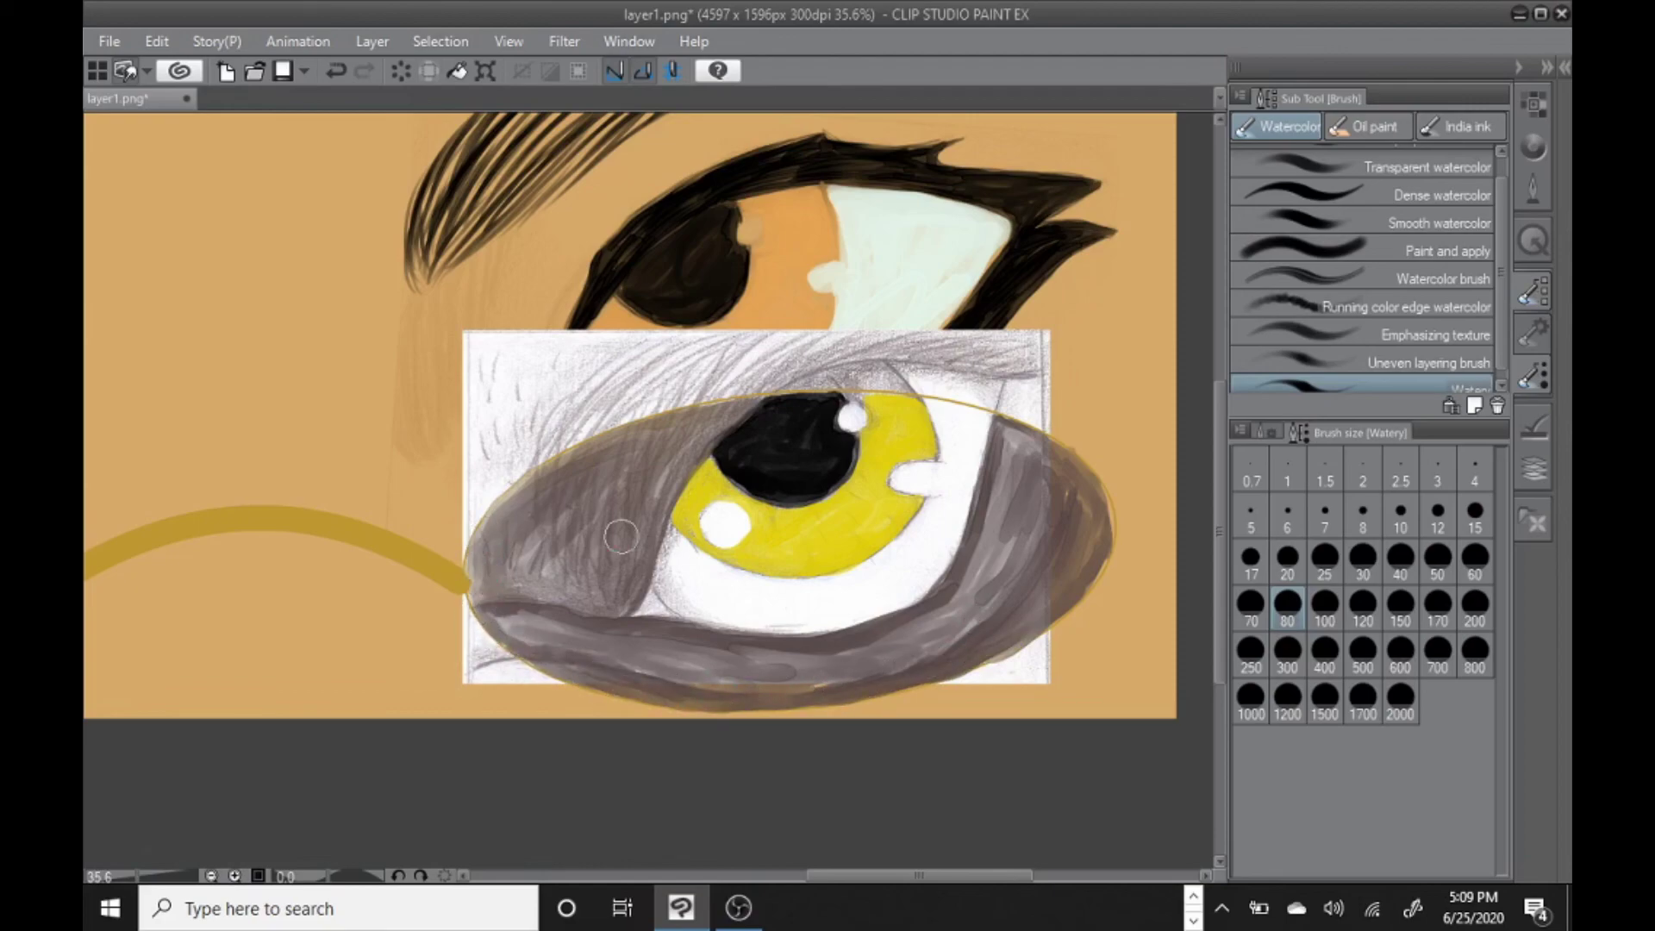
Mix the off-white F7F6DF and paint the whites of both sketched eyes with it.
left_click(1534, 103)
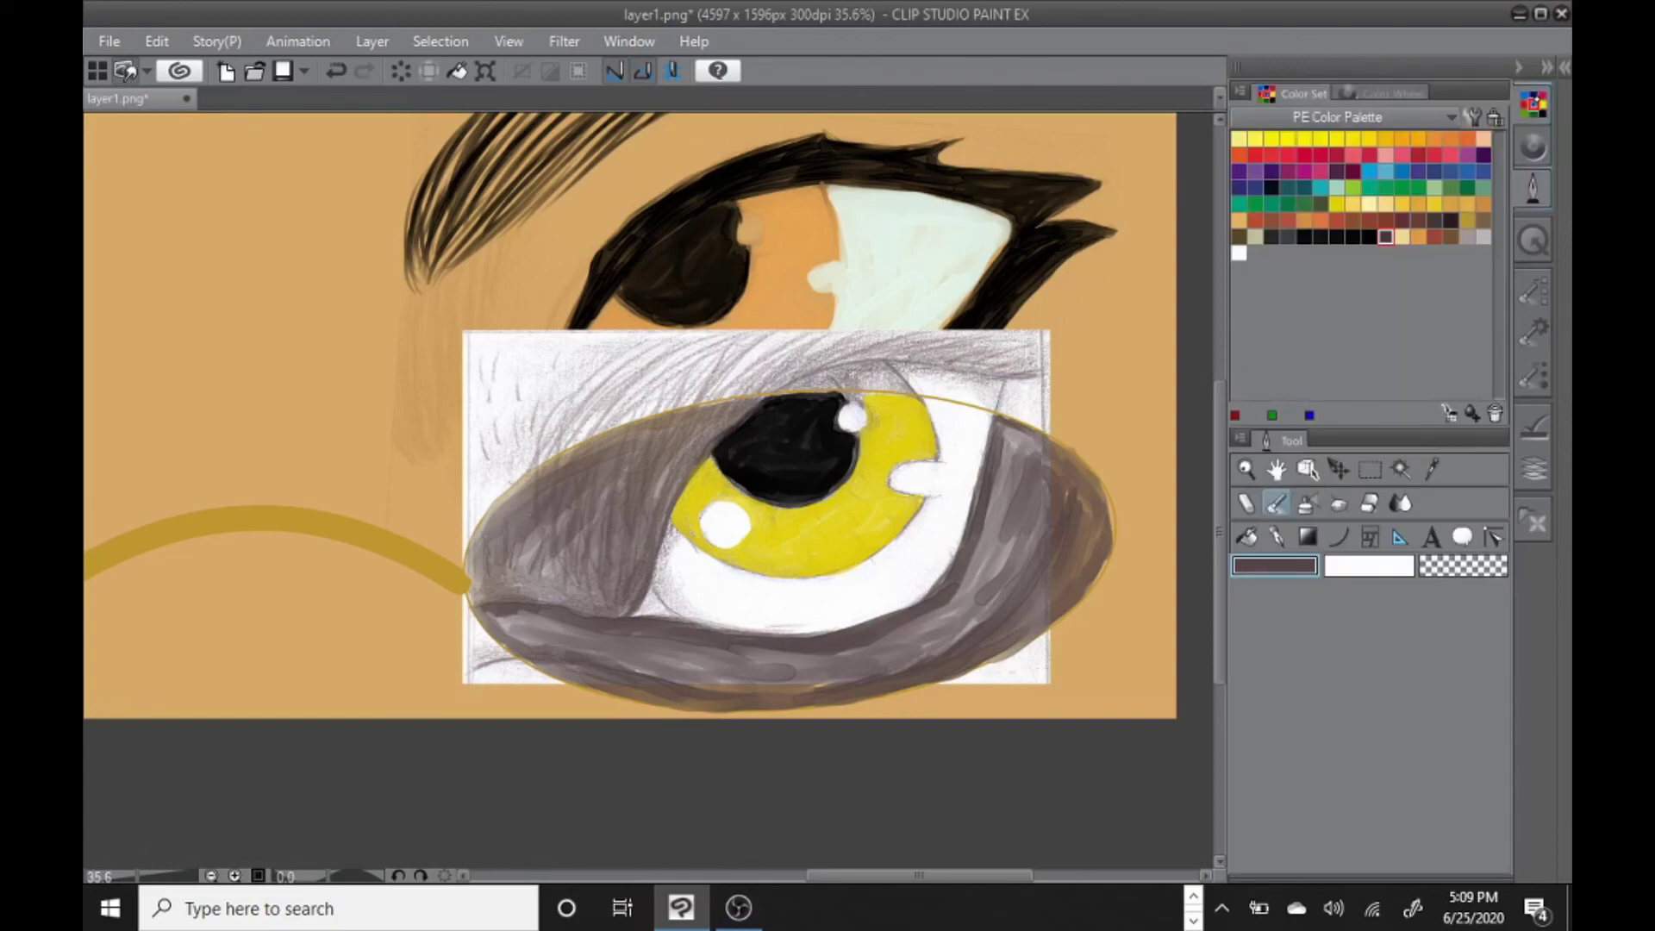
left_click(1239, 138)
double_click(1274, 566)
left_click_drag(639, 344, 586, 343)
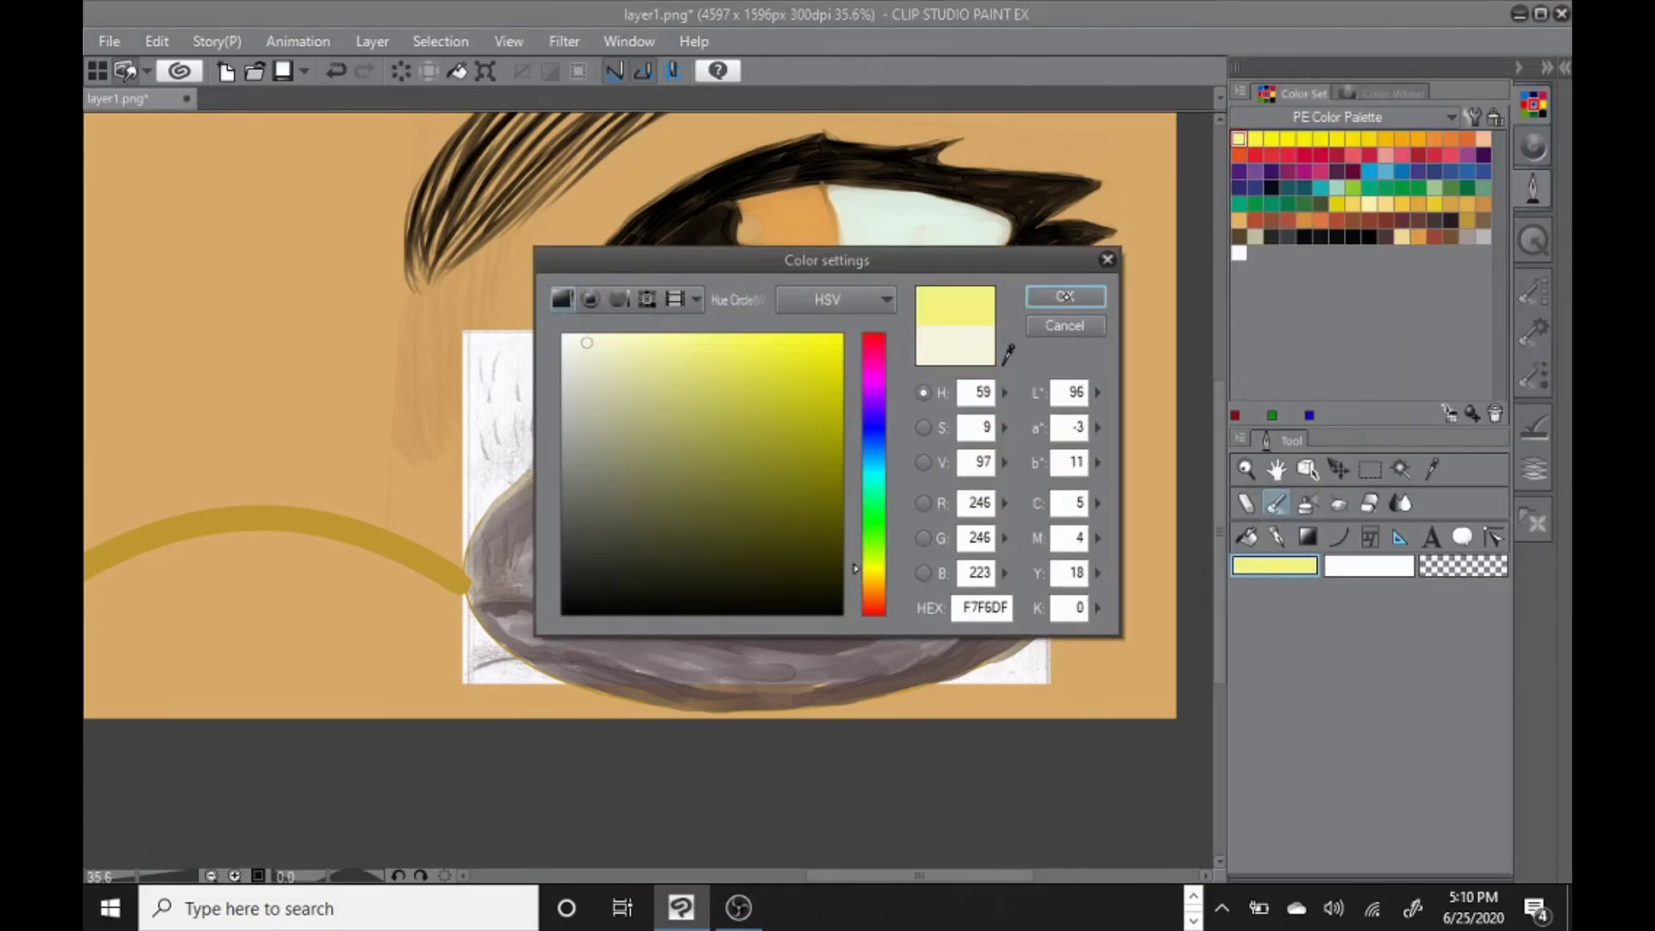
left_click(1064, 297)
mouse_move(668, 572)
left_mouse_down()
mouse_move(677, 556)
mouse_move(686, 596)
mouse_move(798, 601)
mouse_move(683, 589)
mouse_move(794, 628)
mouse_move(905, 547)
mouse_move(968, 413)
mouse_move(953, 498)
mouse_move(940, 409)
mouse_move(902, 597)
left_mouse_up()
left_click_drag(919, 875, 762, 875)
mouse_move(298, 451)
left_mouse_down()
mouse_move(289, 422)
mouse_move(321, 421)
mouse_move(315, 490)
mouse_move(306, 412)
left_mouse_up()
mouse_move(293, 473)
left_mouse_down()
mouse_move(319, 539)
mouse_move(334, 526)
mouse_move(412, 600)
mouse_move(397, 574)
mouse_move(450, 609)
mouse_move(391, 582)
mouse_move(480, 593)
mouse_move(411, 608)
mouse_move(620, 555)
mouse_move(591, 599)
mouse_move(586, 574)
mouse_move(487, 589)
mouse_move(498, 612)
mouse_move(435, 613)
mouse_move(299, 503)
mouse_move(614, 571)
mouse_move(621, 541)
mouse_move(622, 586)
mouse_move(598, 600)
mouse_move(604, 566)
mouse_move(639, 608)
left_mouse_up()
Paint the inner corners of both sketched eyes light peach pink at brush size 25.
left_click(1482, 139)
left_click(1532, 376)
left_click(1325, 558)
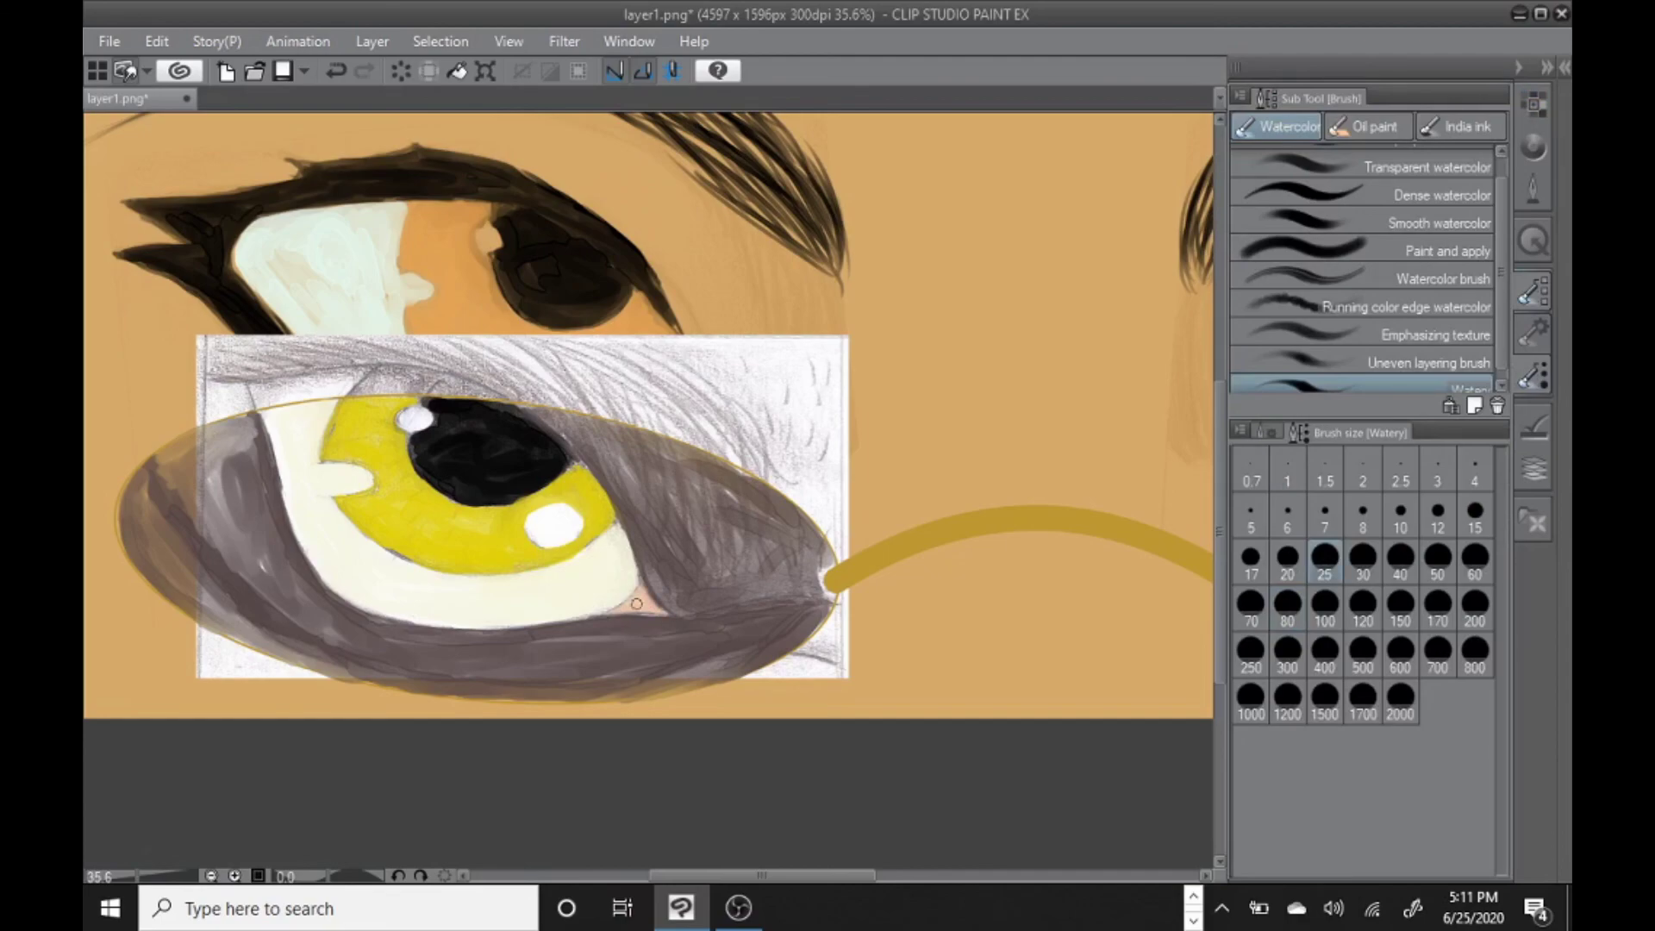
left_click_drag(819, 875, 933, 874)
left_click_drag(868, 609, 904, 610)
Hide the pencil sketch layer "layer2" and delete Layer 3.
left_click(1526, 457)
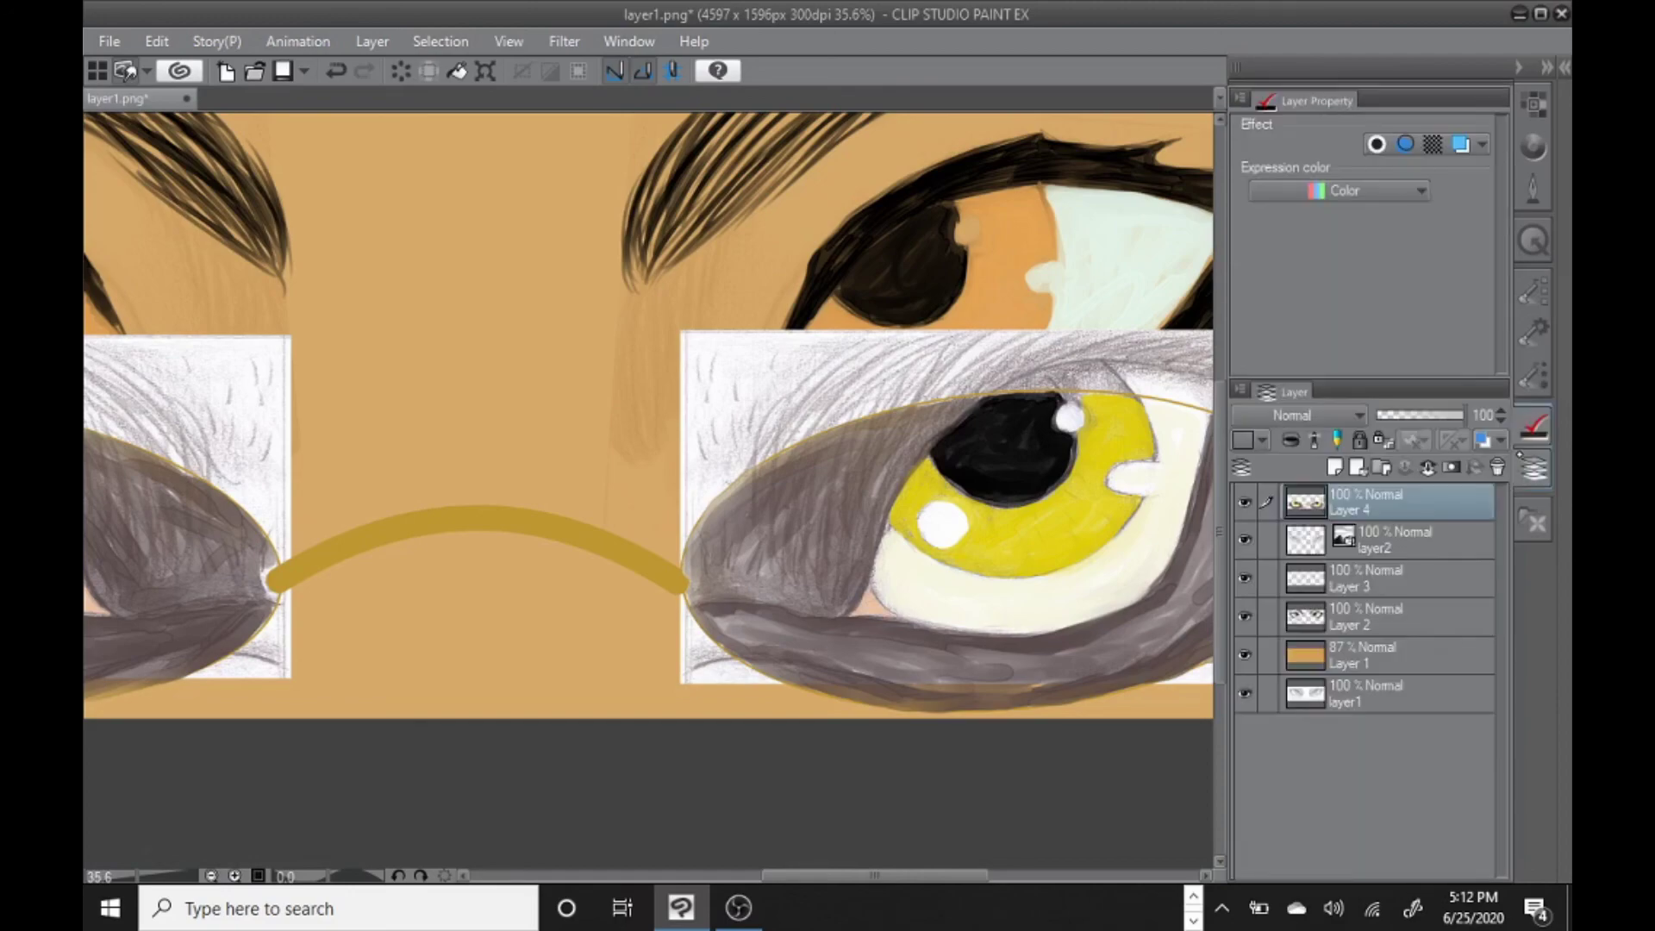
left_click(1245, 539)
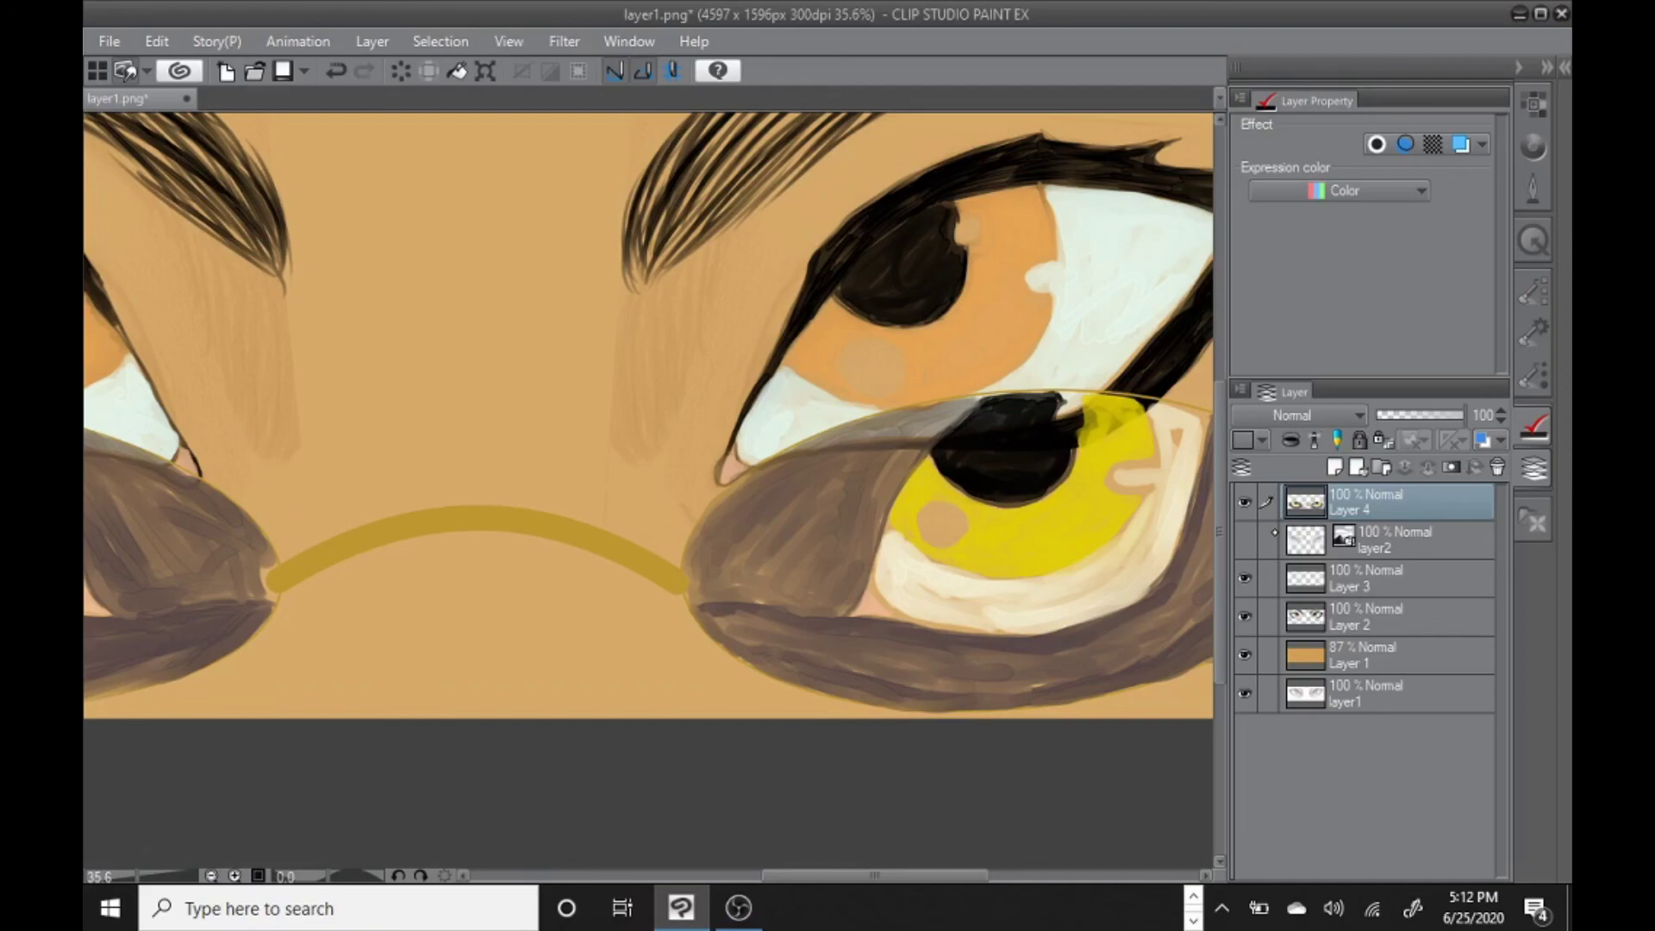
left_click(1452, 541)
left_click(1448, 578)
left_click(1497, 466)
left_click(849, 348)
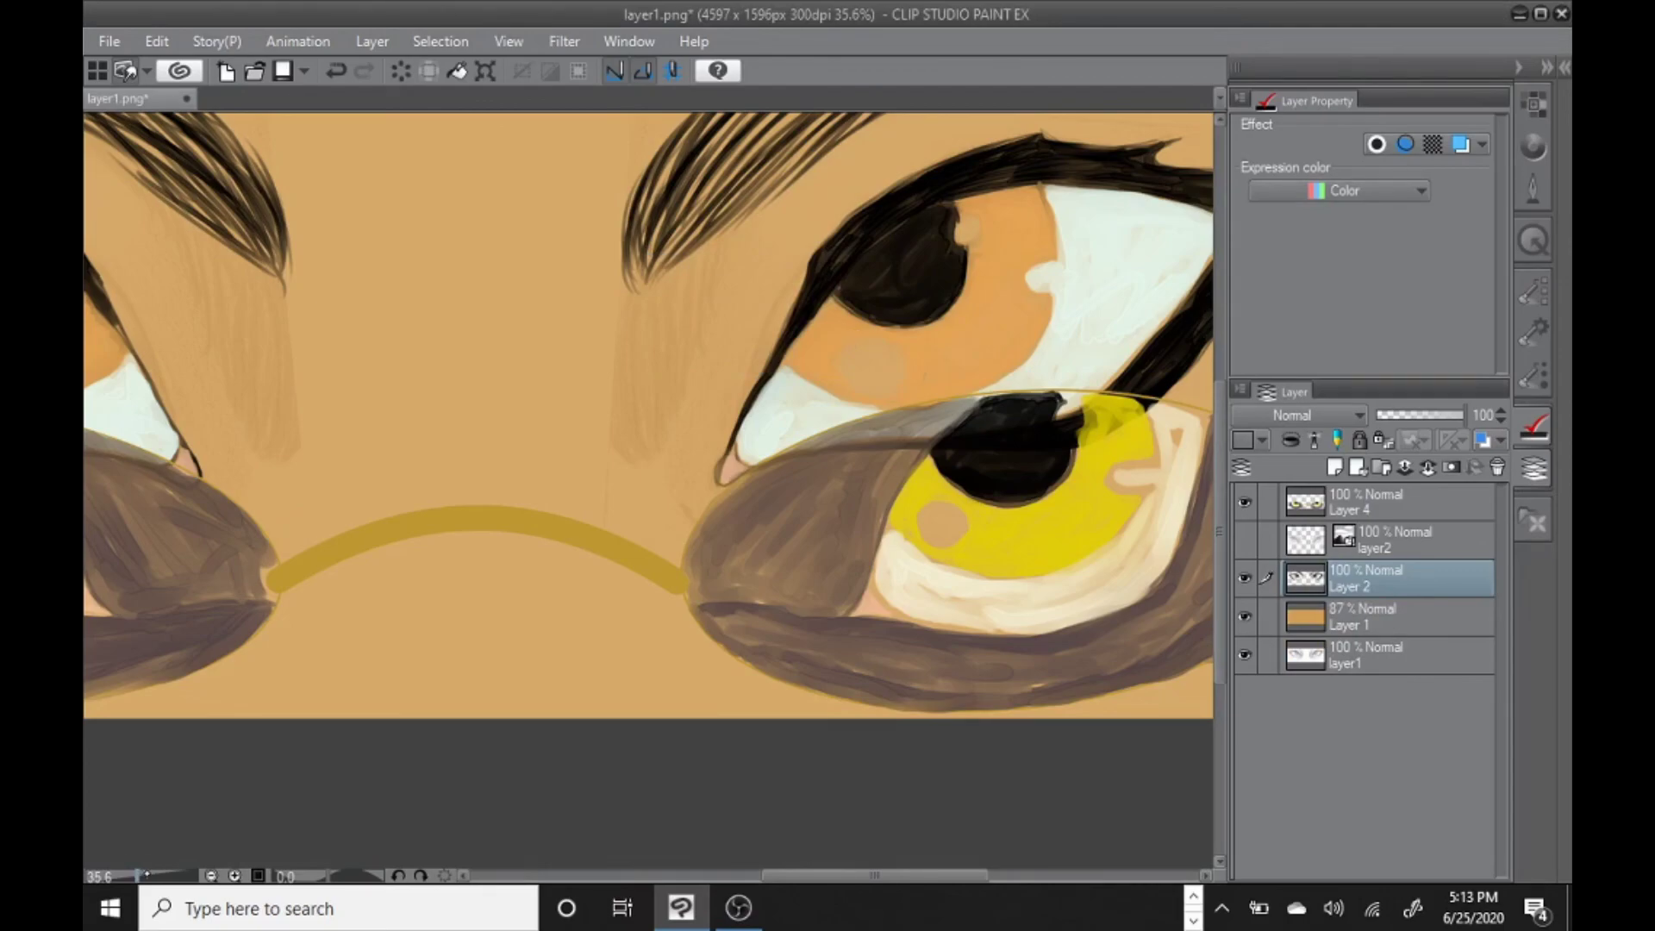
key("ctrl+0")
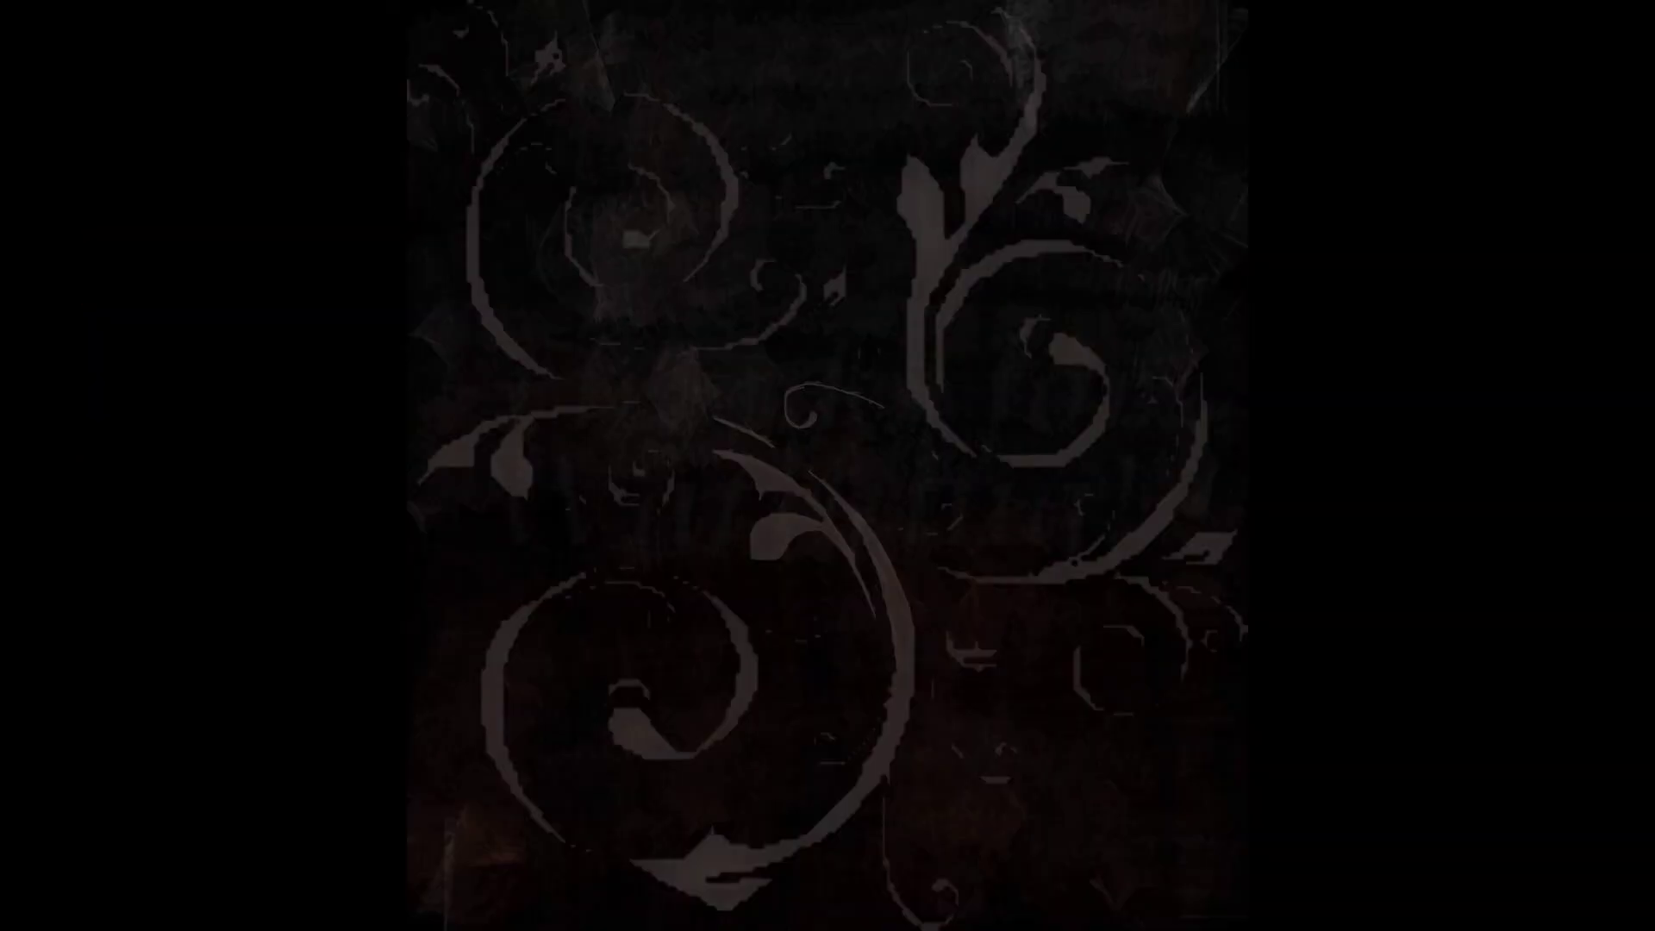